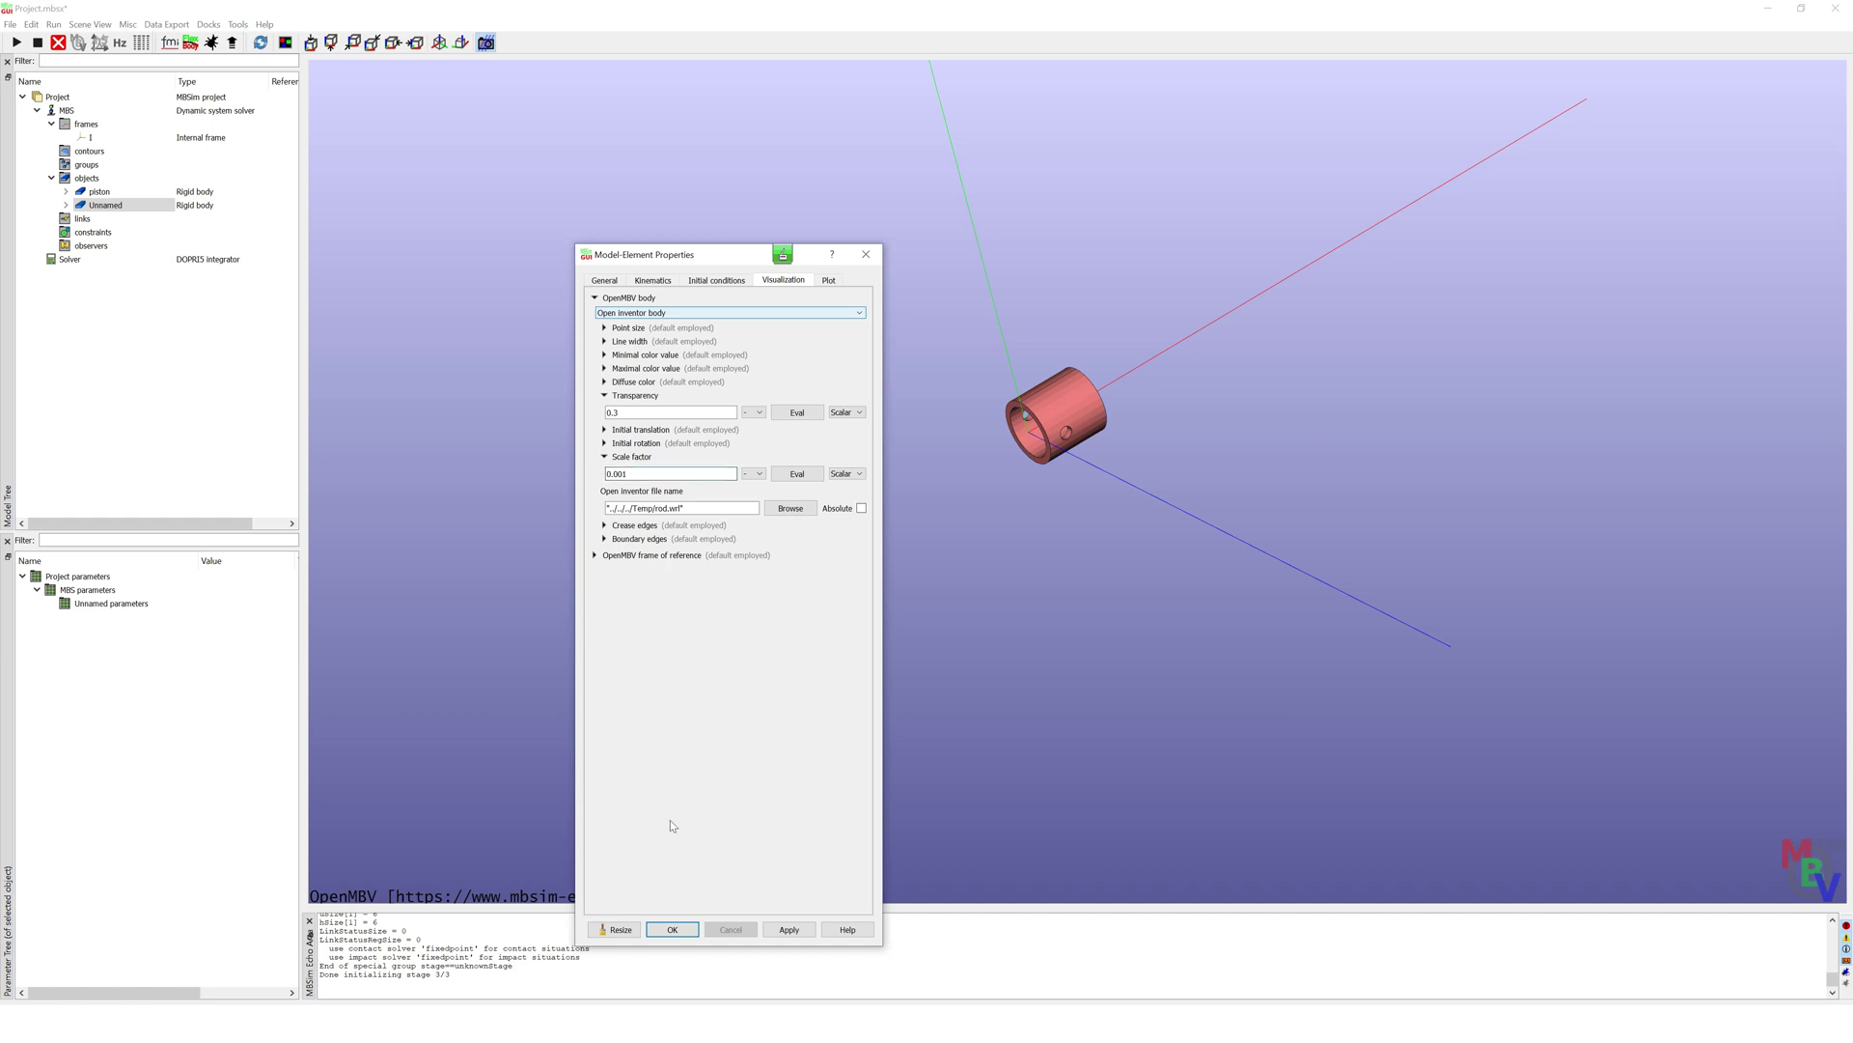
Step: Confirm the rod's properties, add another rigid body to the objects and name it crankshaft
left_click(673, 928)
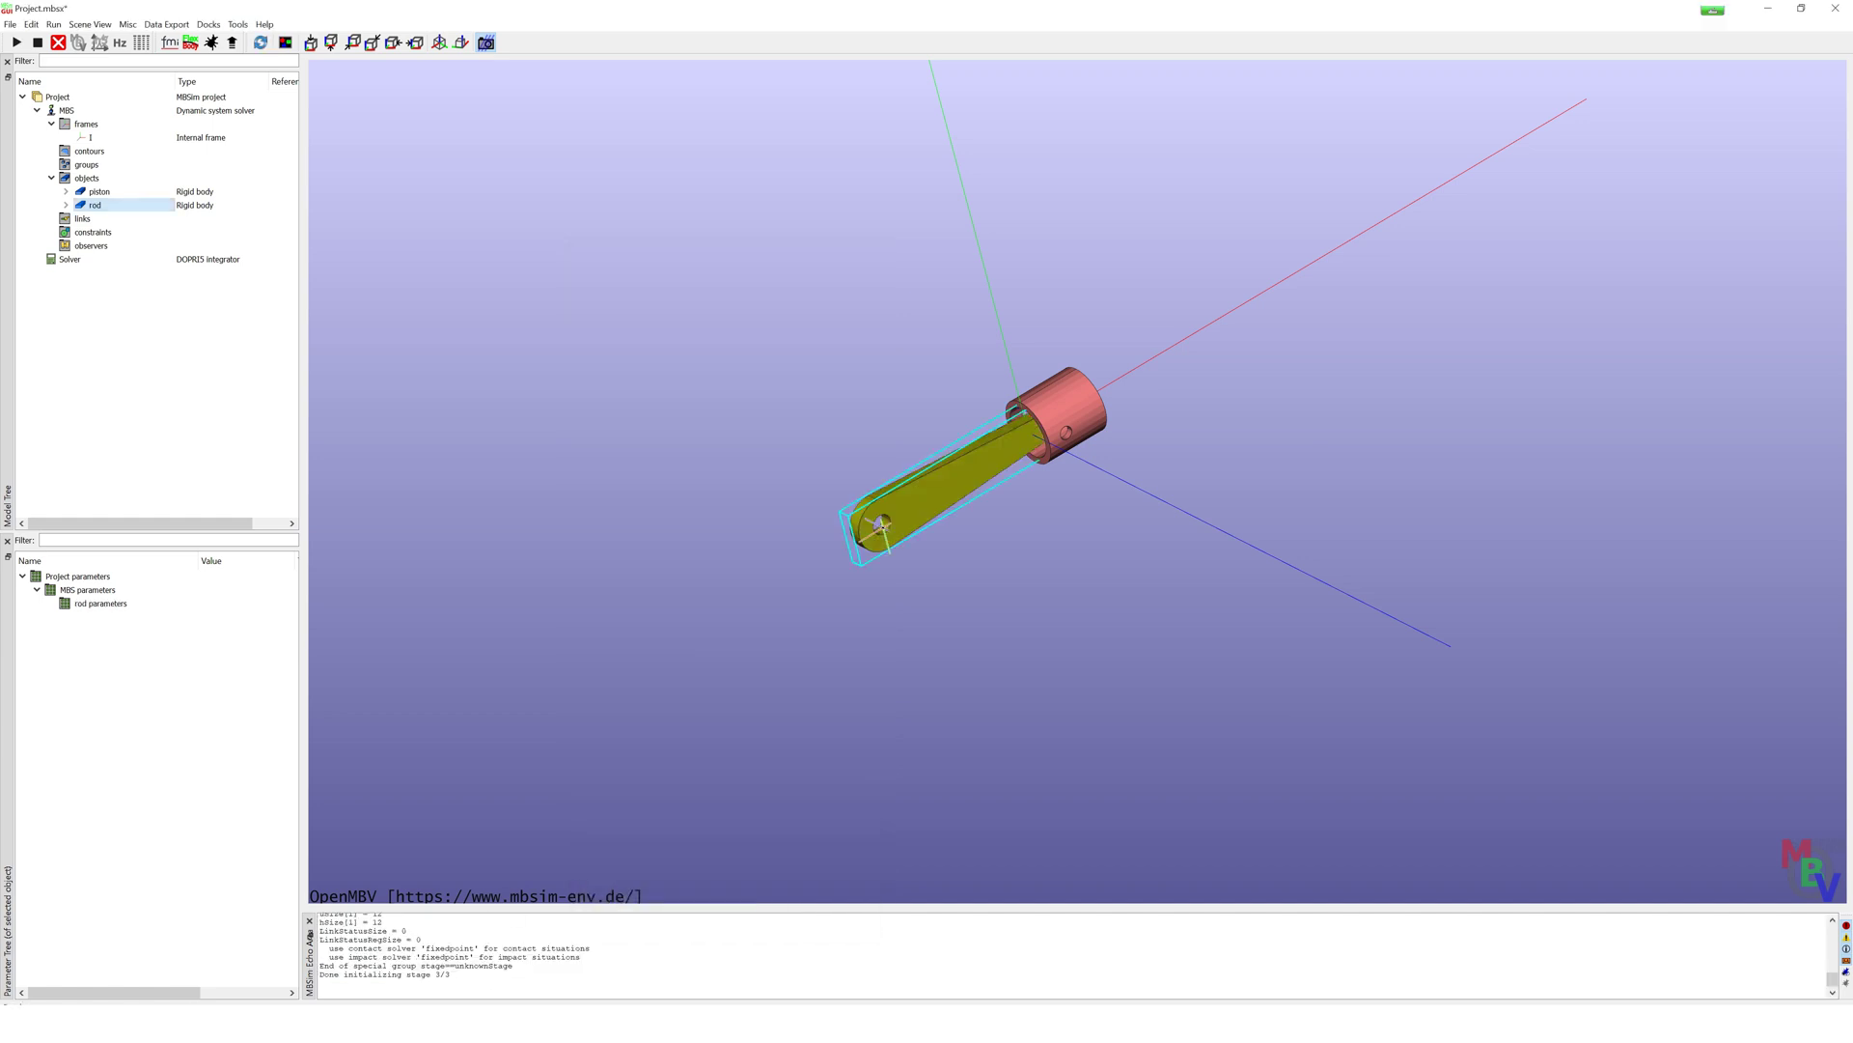
right_click(93, 182)
mouse_move(180, 224)
left_click(344, 239)
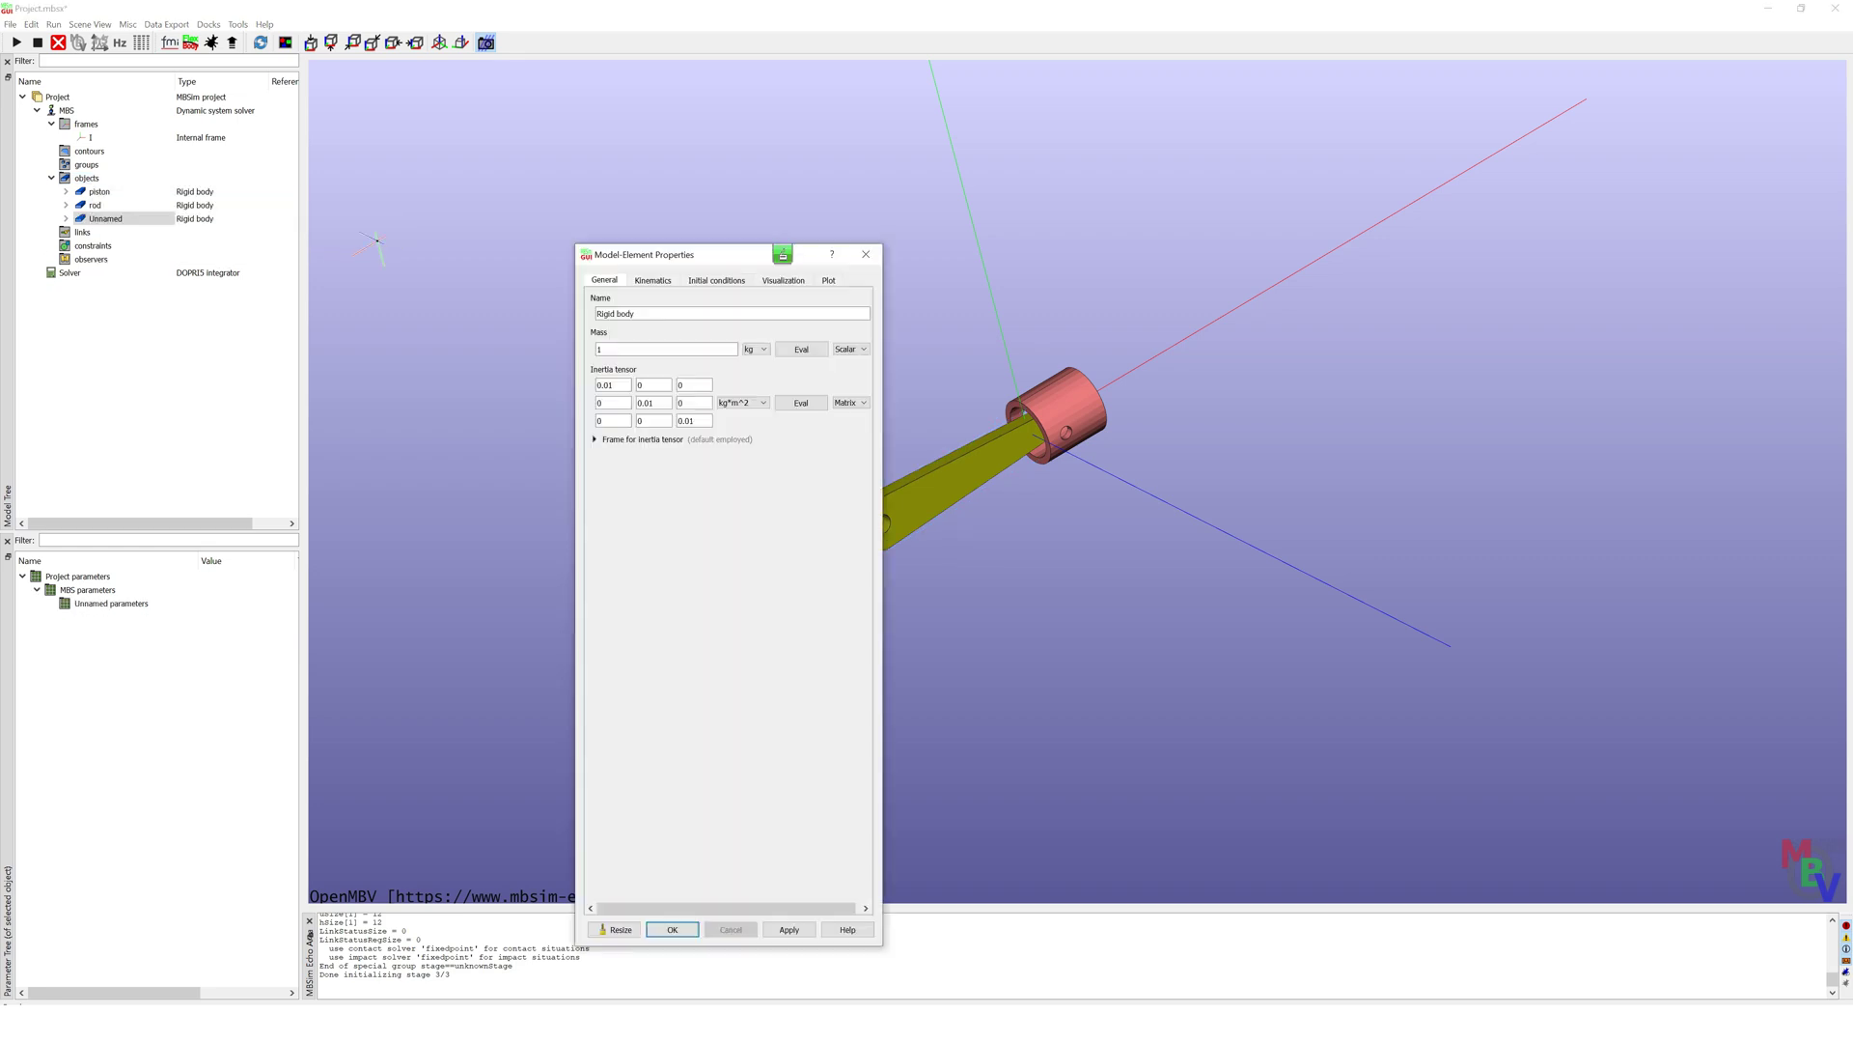
key("BackSpace")
key("BackSpace")
key("BackSpace")
key("BackSpace")
key("BackSpace")
key("BackSpace")
key("BackSpace")
key("BackSpace")
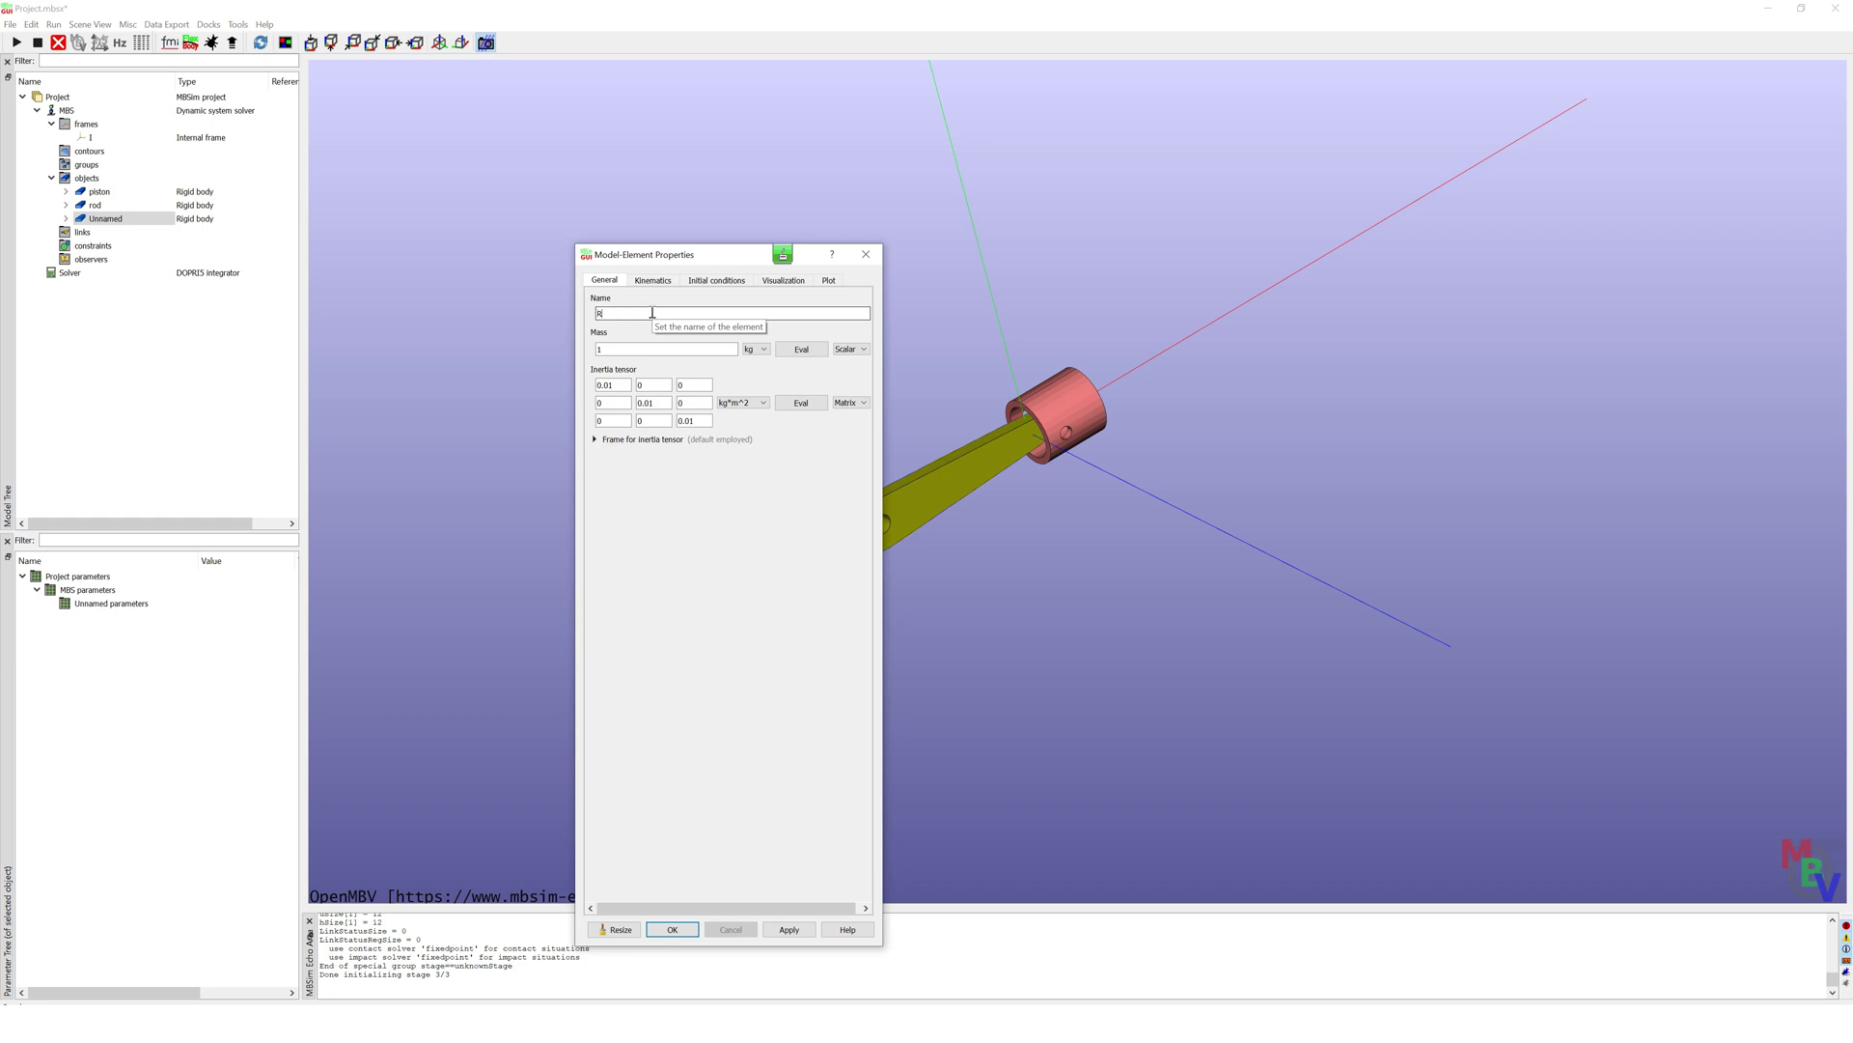
type("crankshaft")
Step: Visualize the crankshaft as an Open inventor body using the VRML file crankshaft.wrl from C:\Temp
left_click(795, 281)
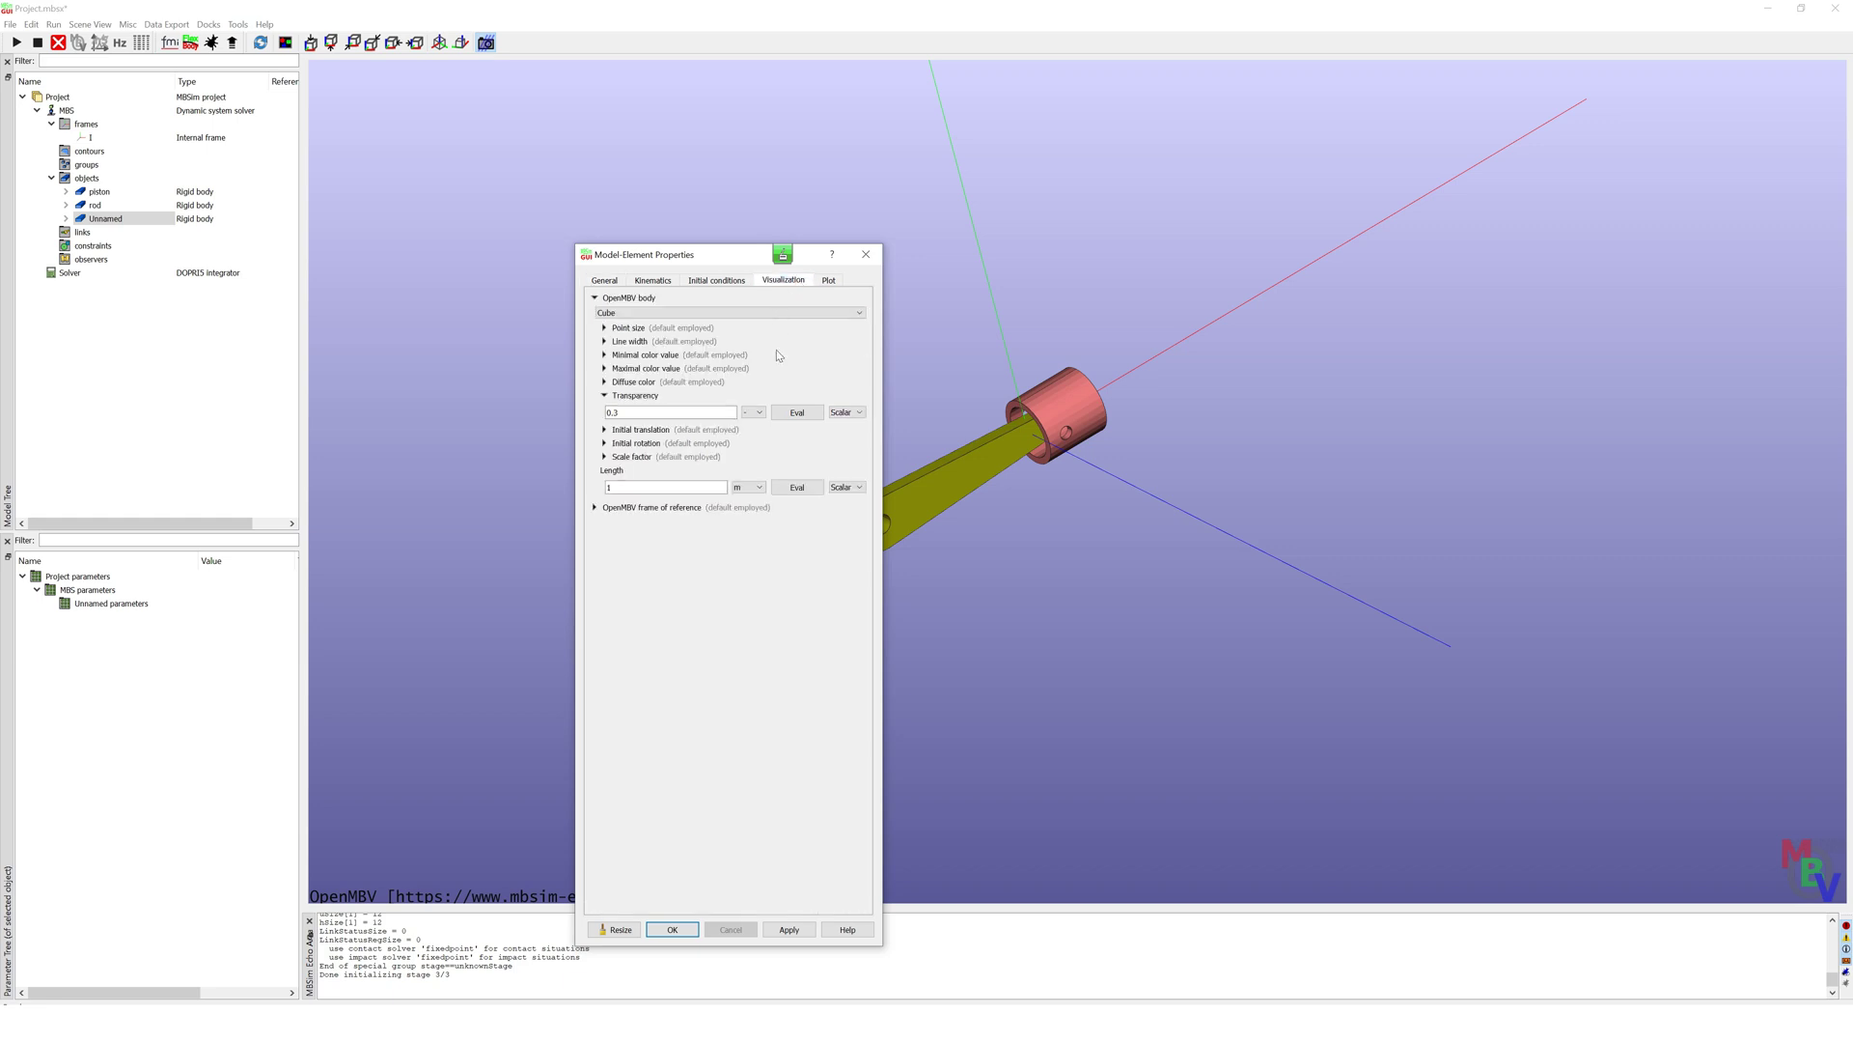
left_click(860, 313)
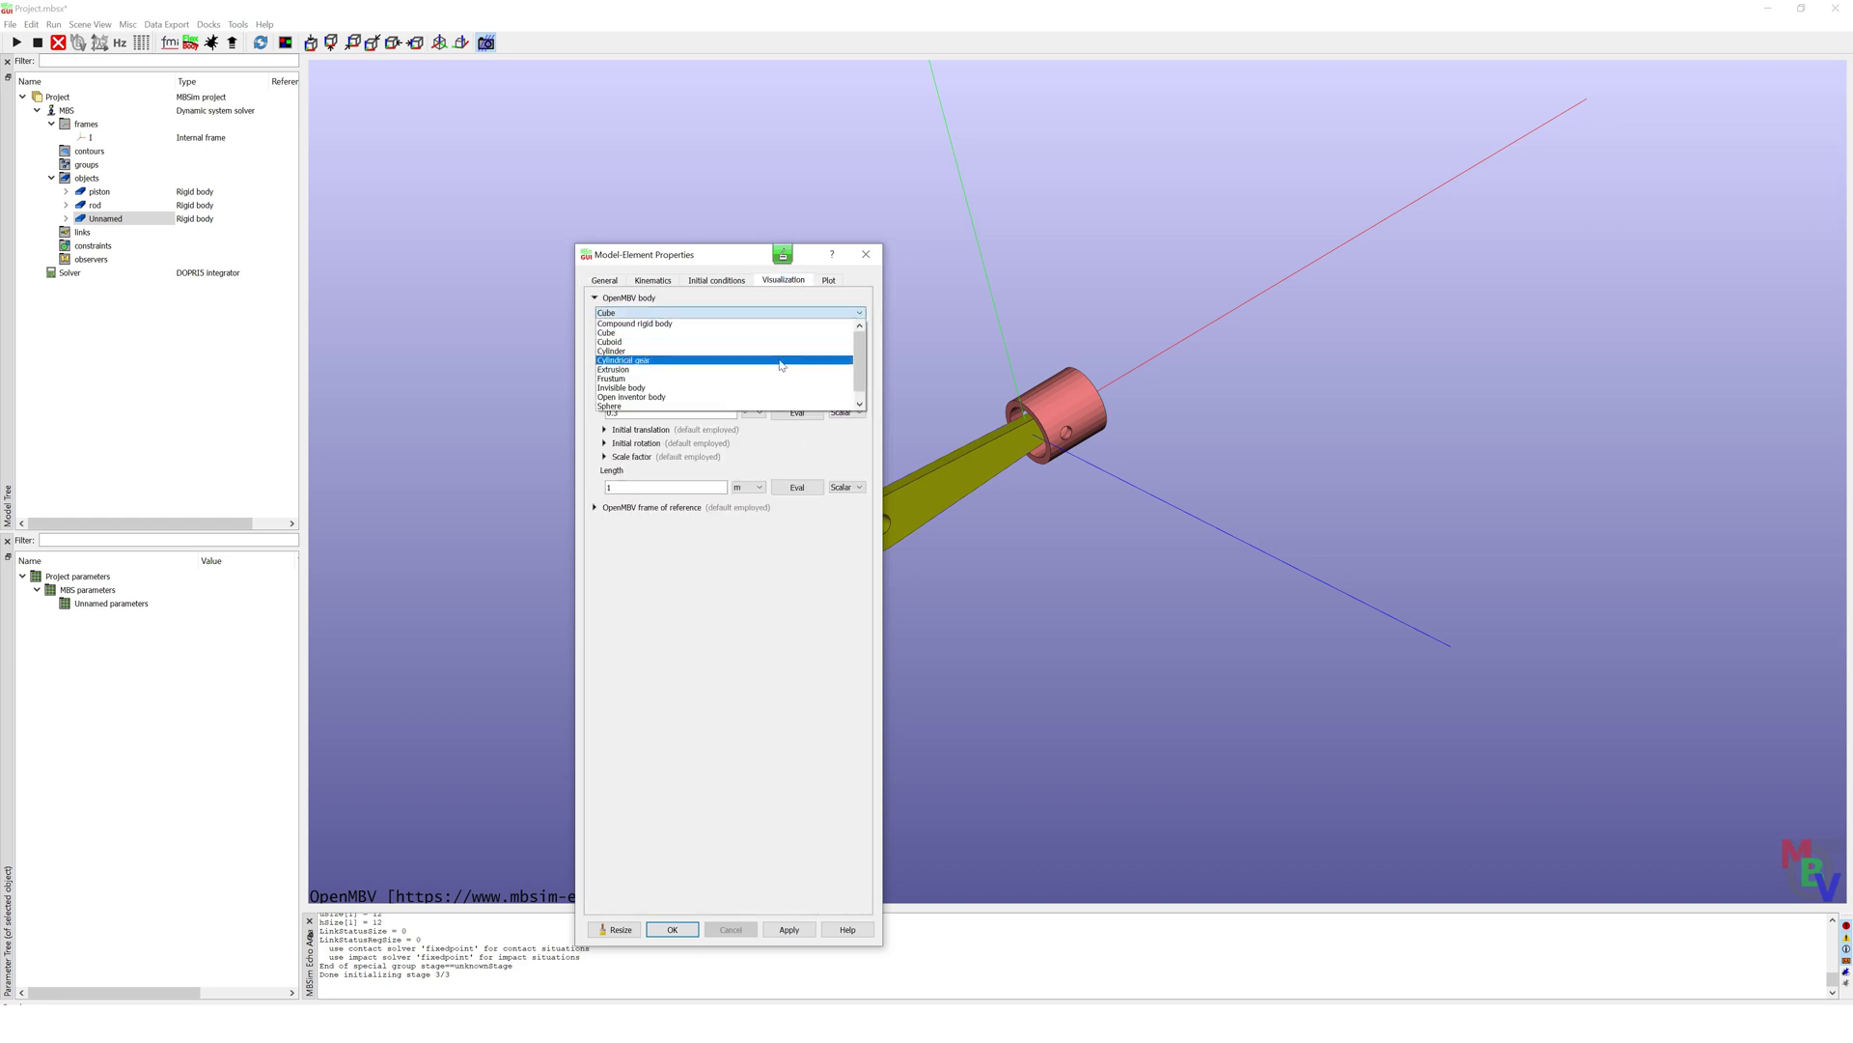
left_click(734, 396)
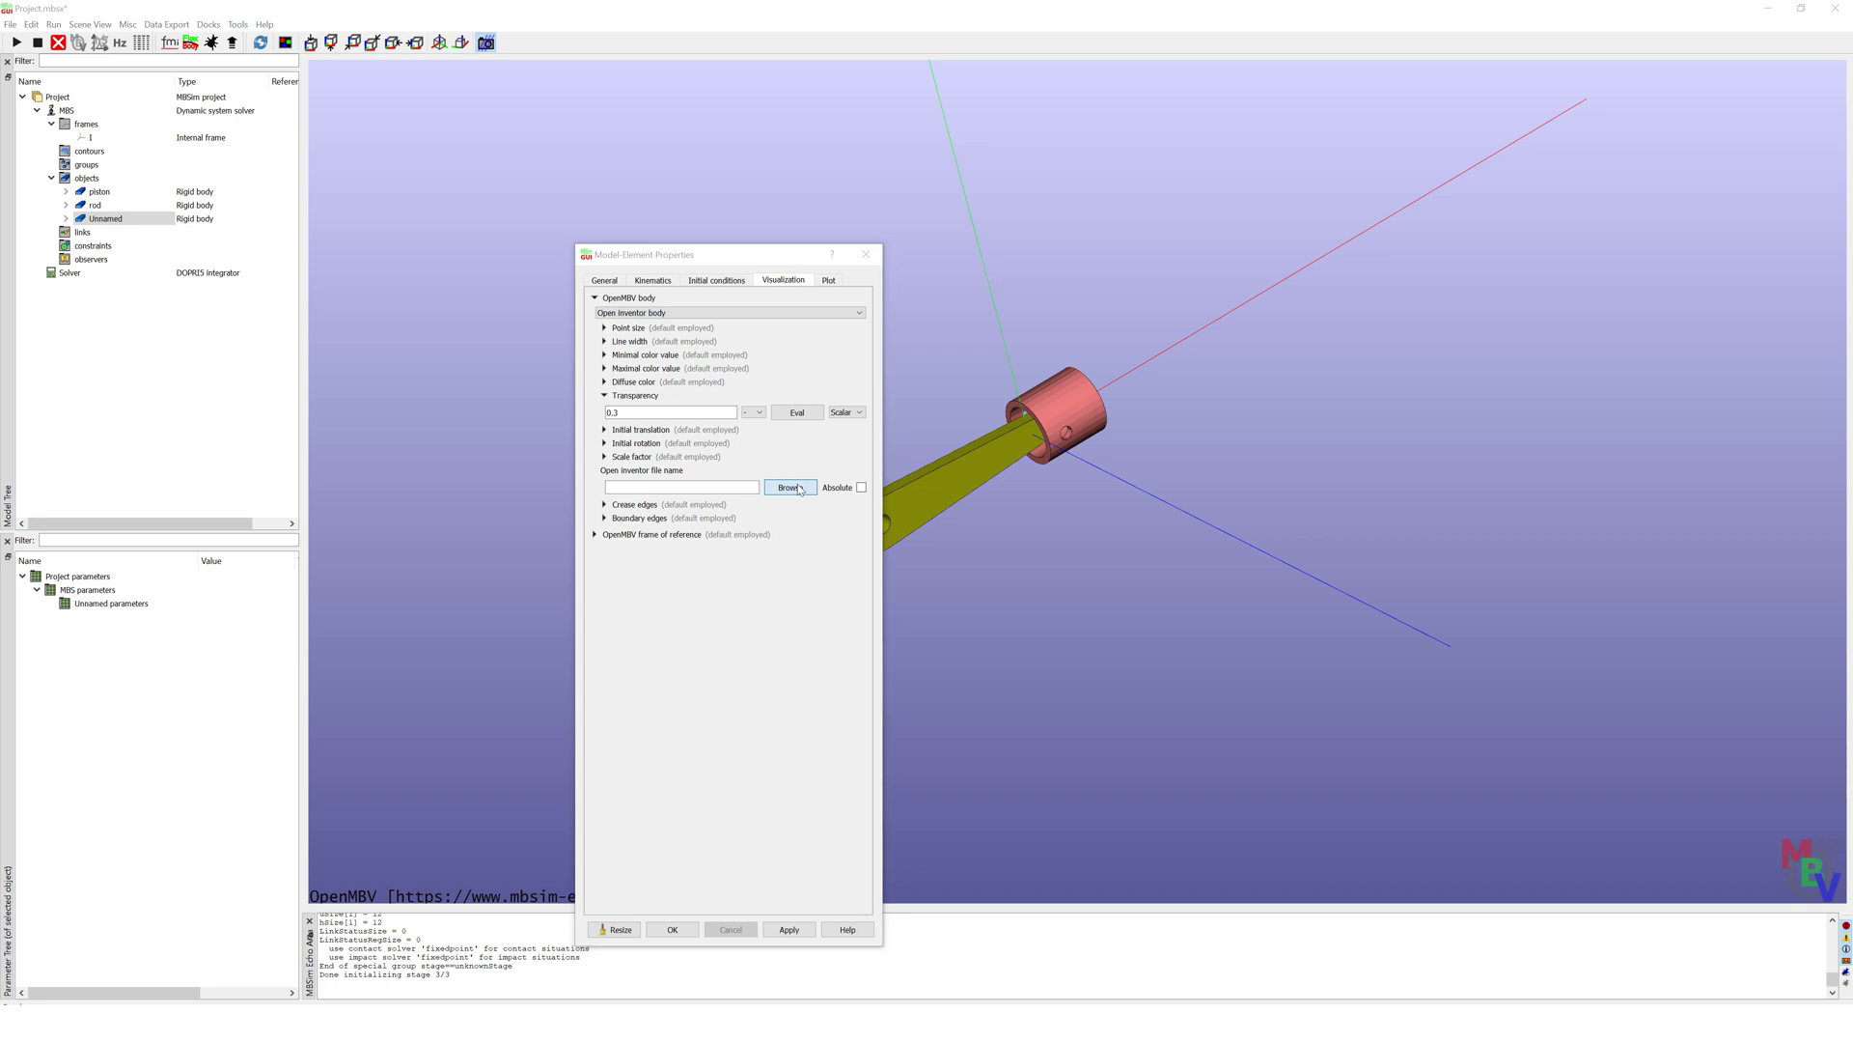
left_click(790, 488)
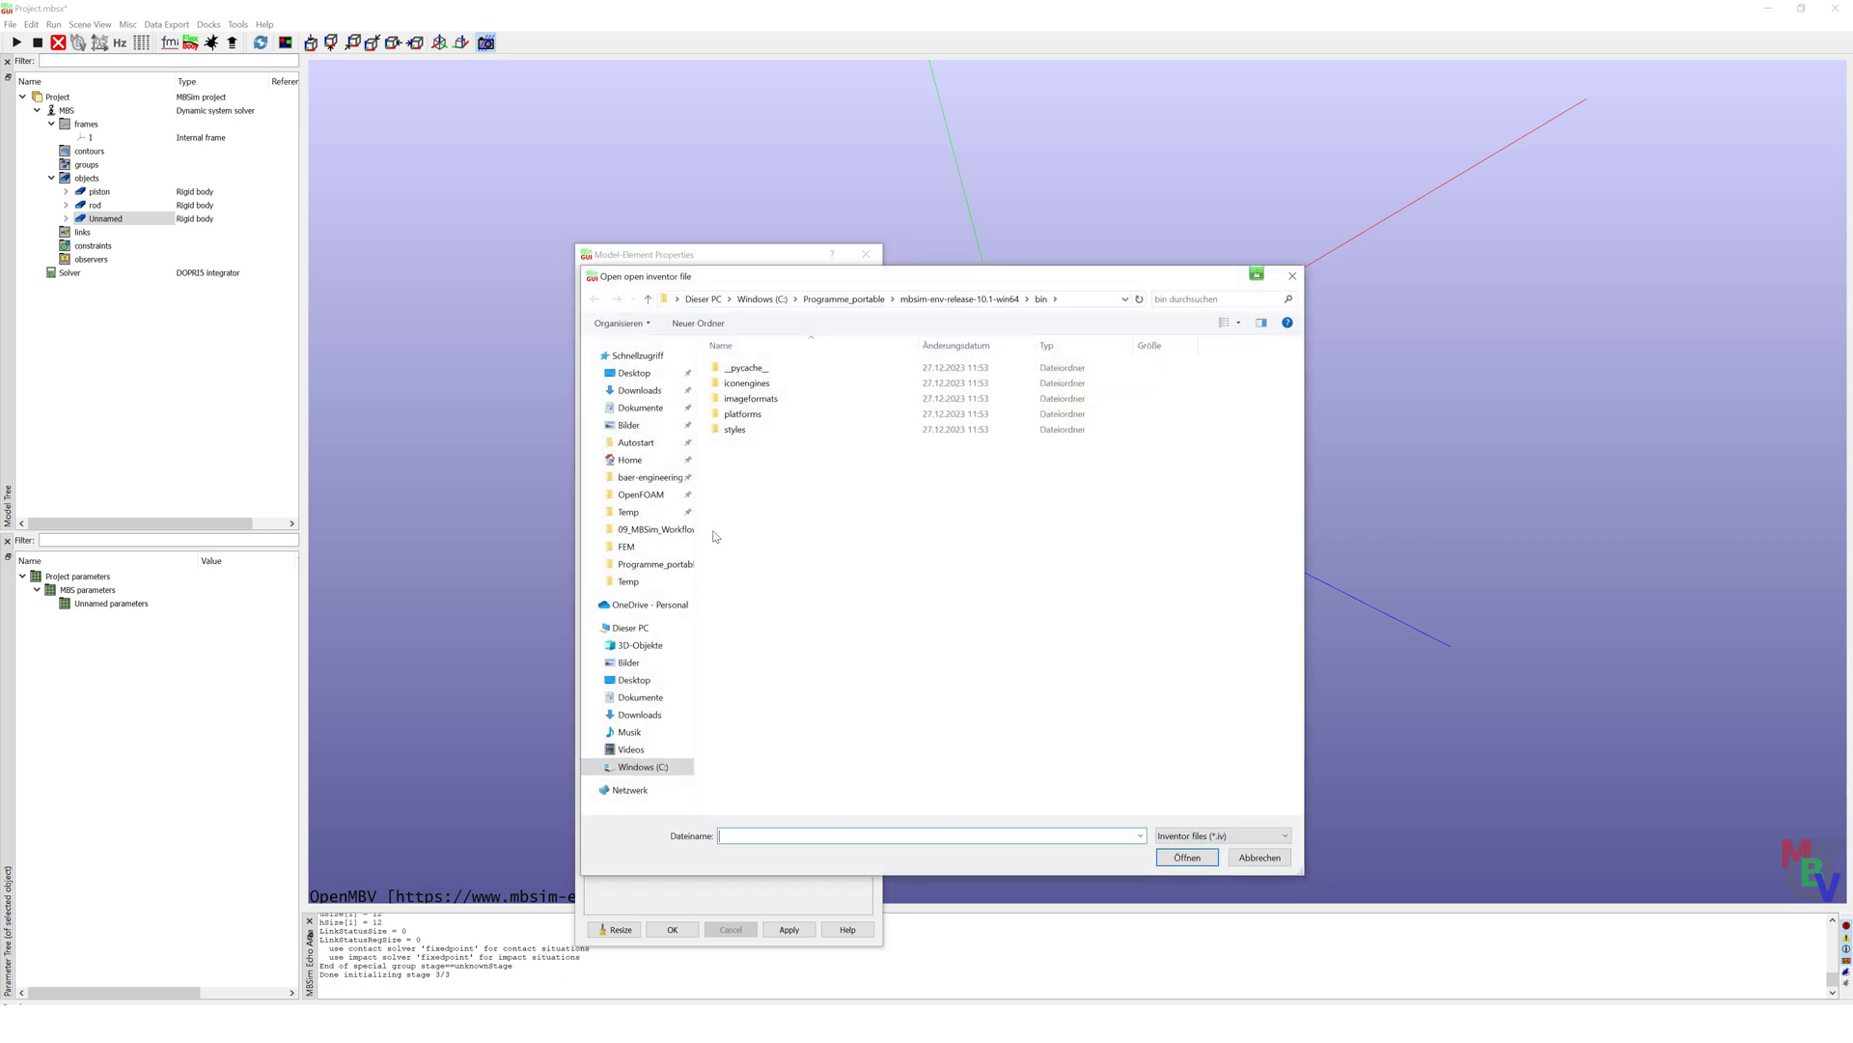
left_click(642, 767)
double_click(735, 504)
left_click(1258, 836)
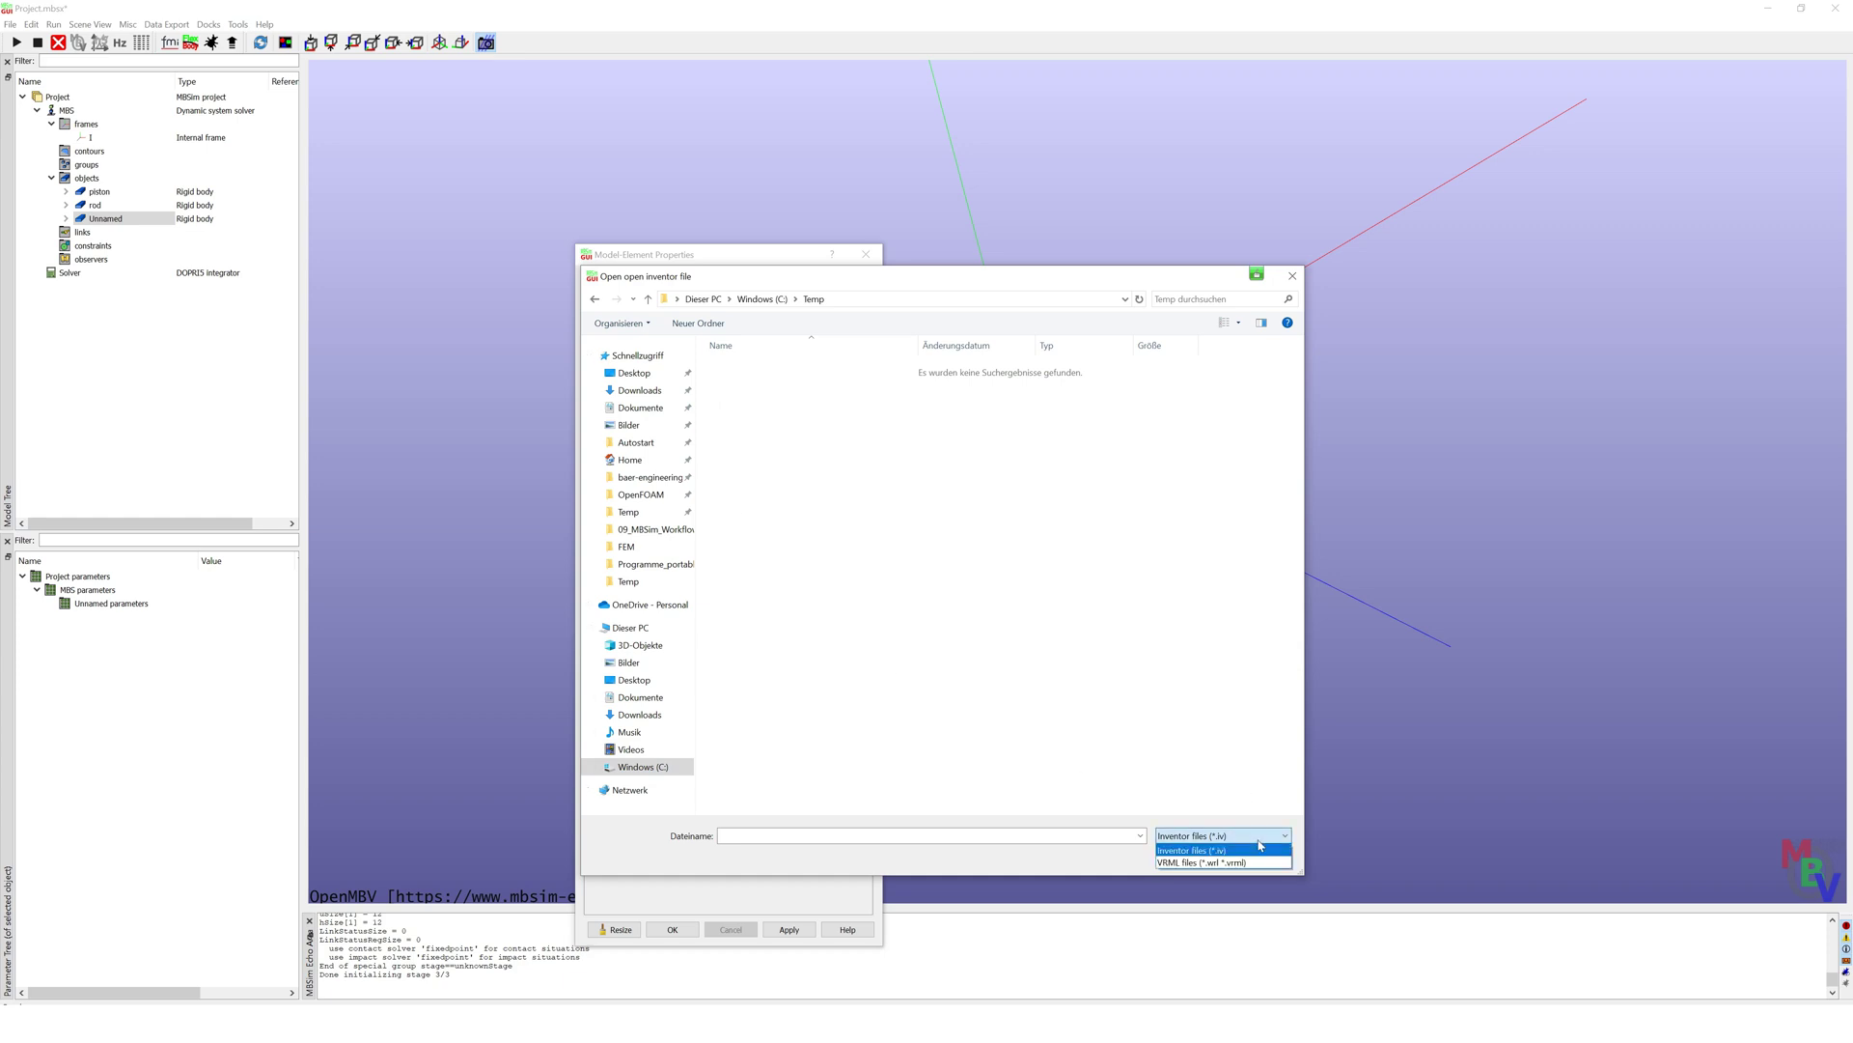
left_click(1251, 862)
left_click(749, 371)
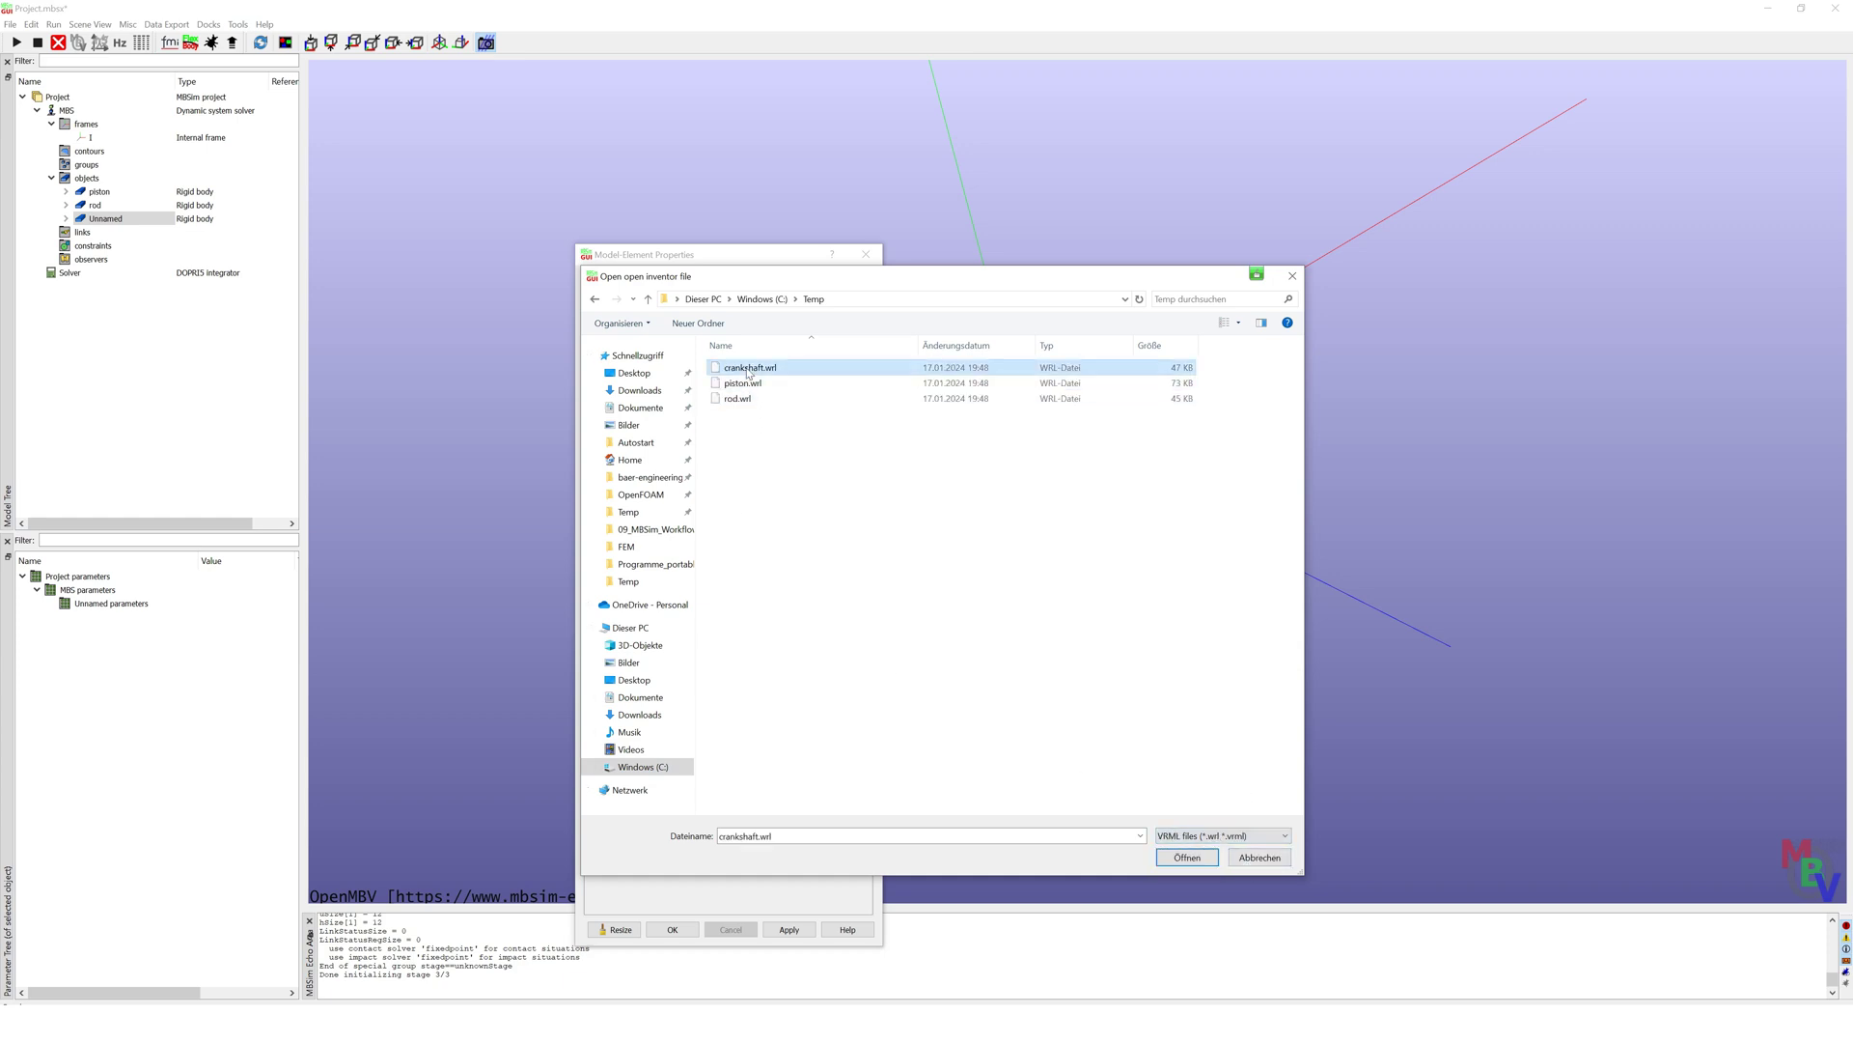
left_click(1171, 852)
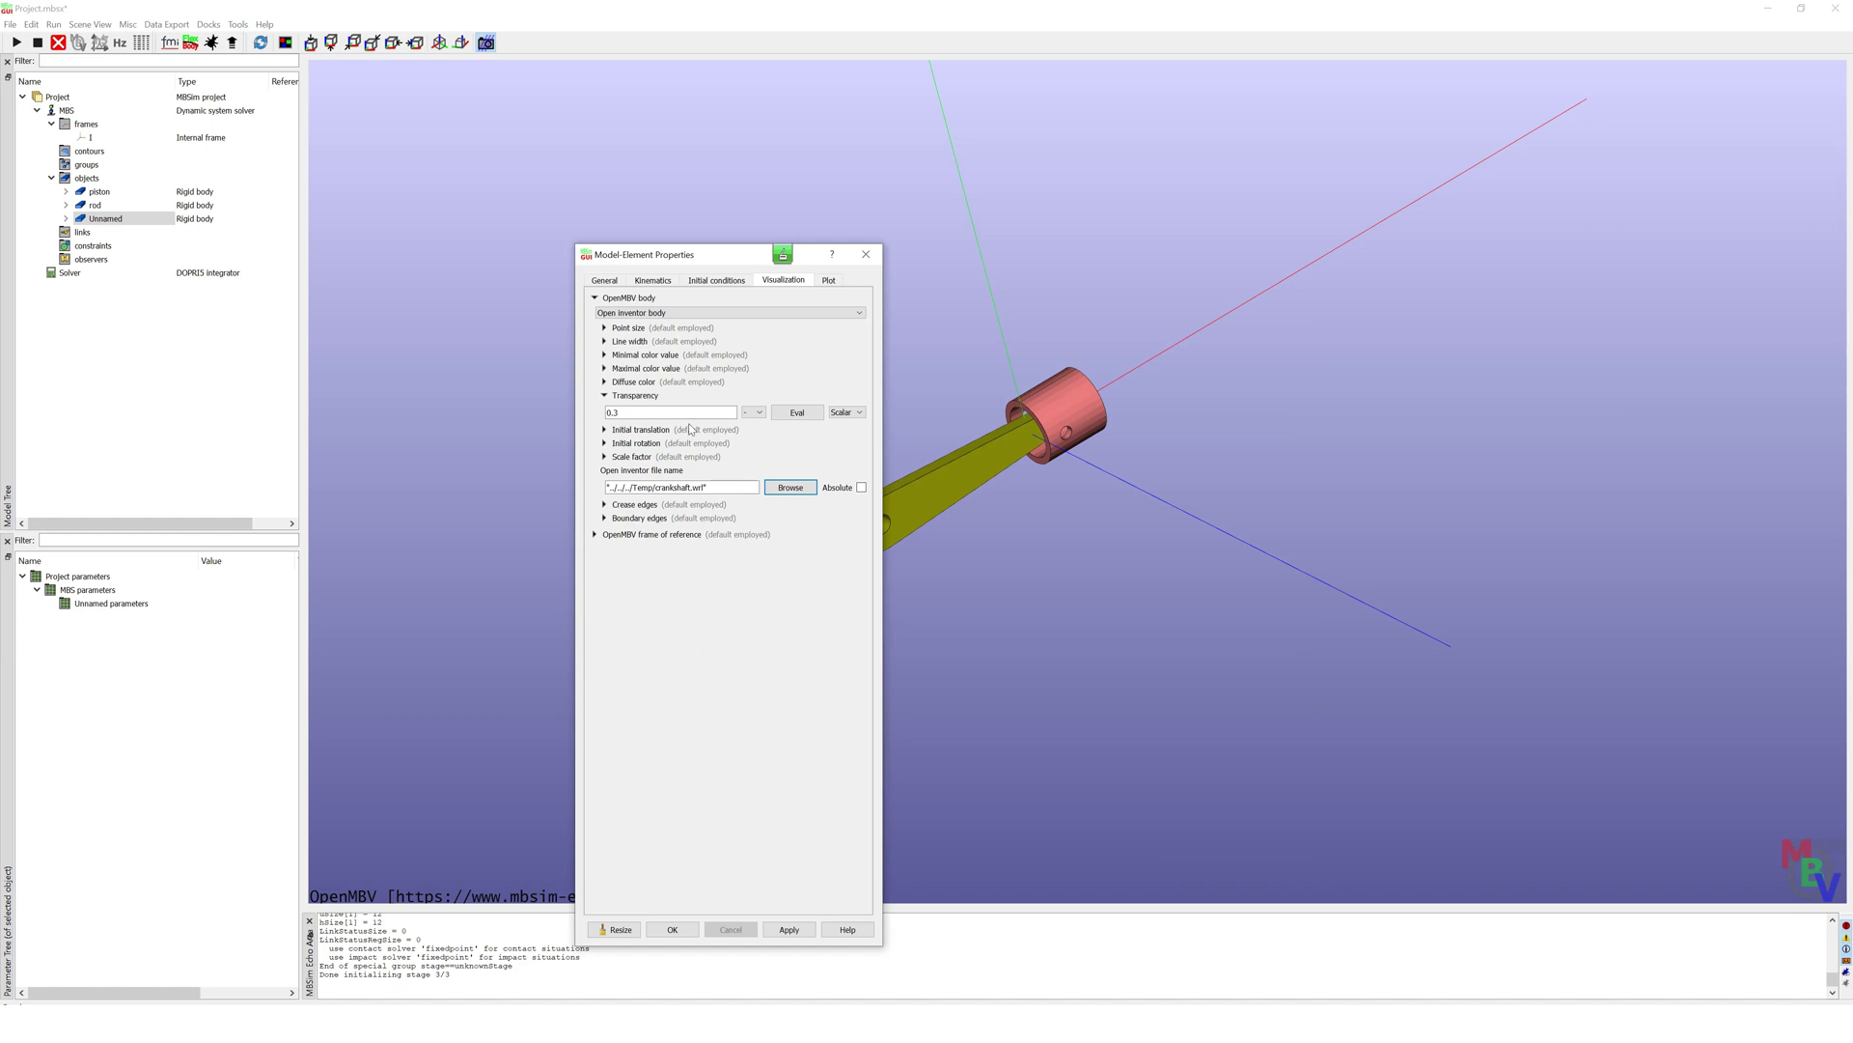
Step: Set the crankshaft visualization's scale factor to 0.001 and accept the body's properties
left_click(604, 457)
left_click(635, 474)
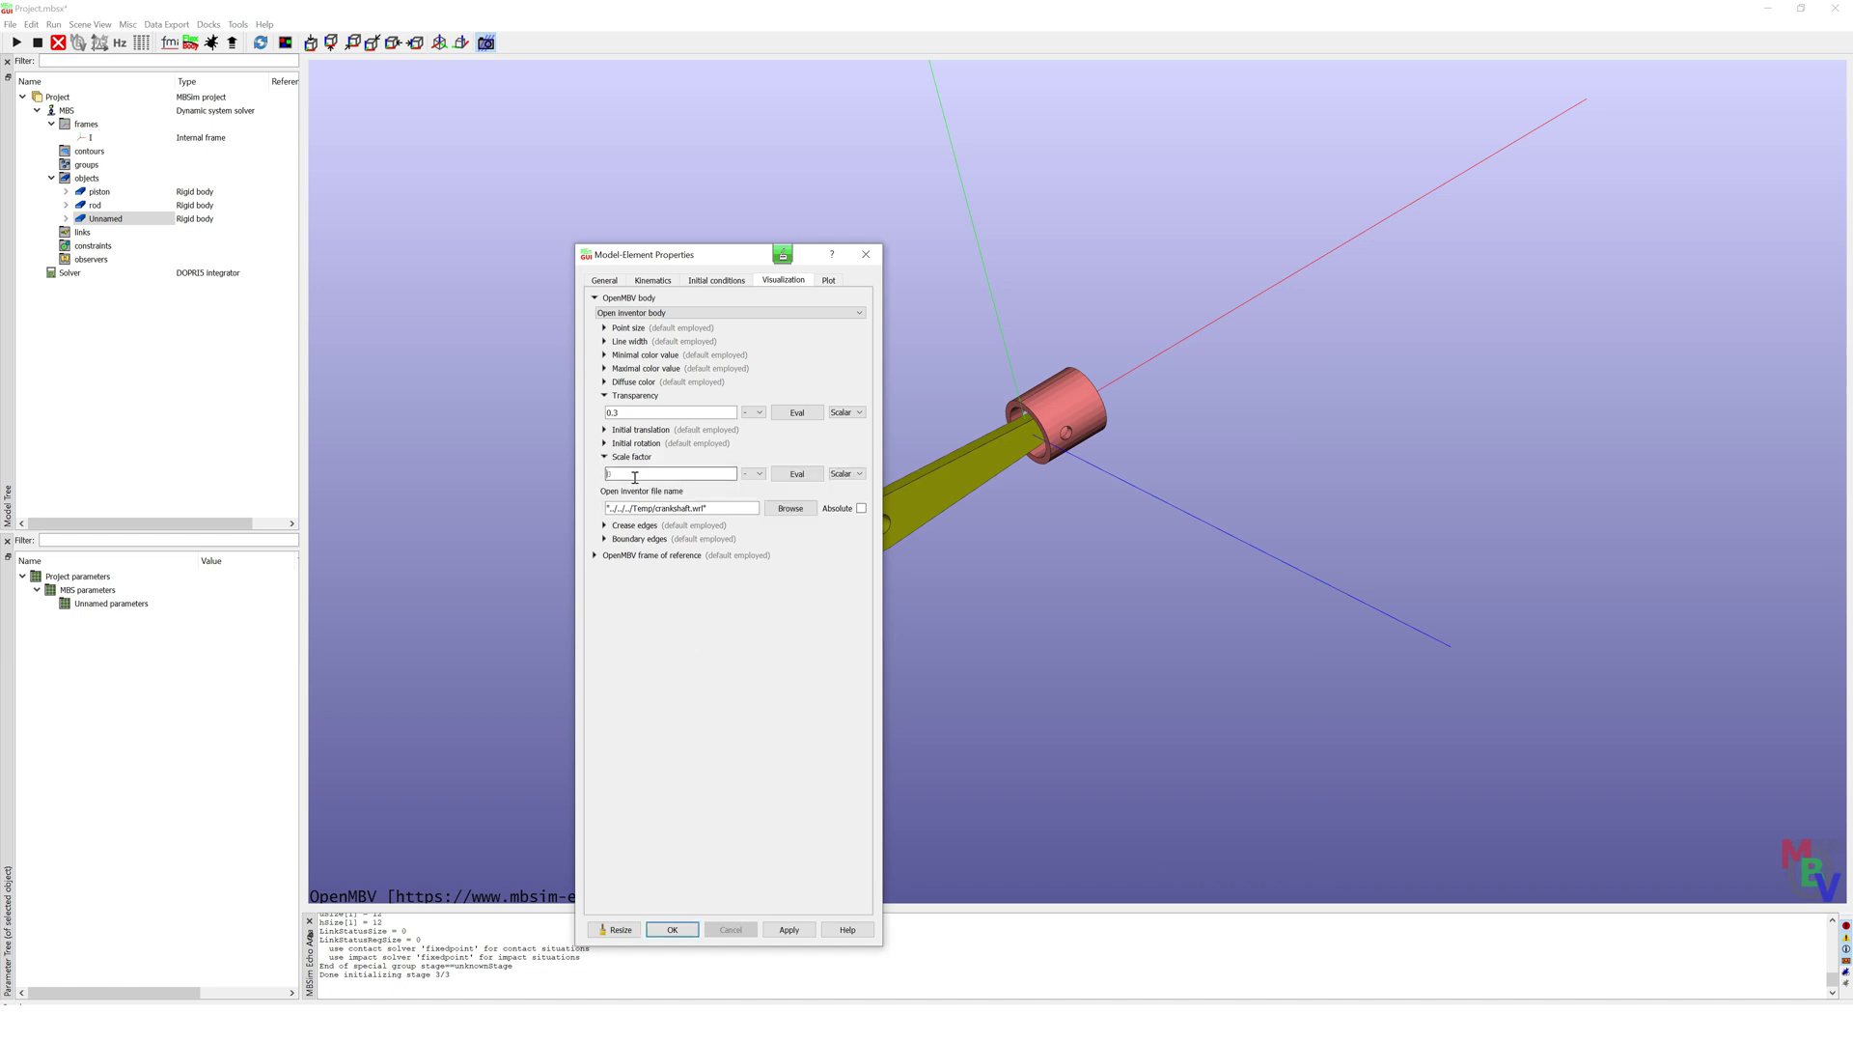
type("0.001")
left_click(673, 929)
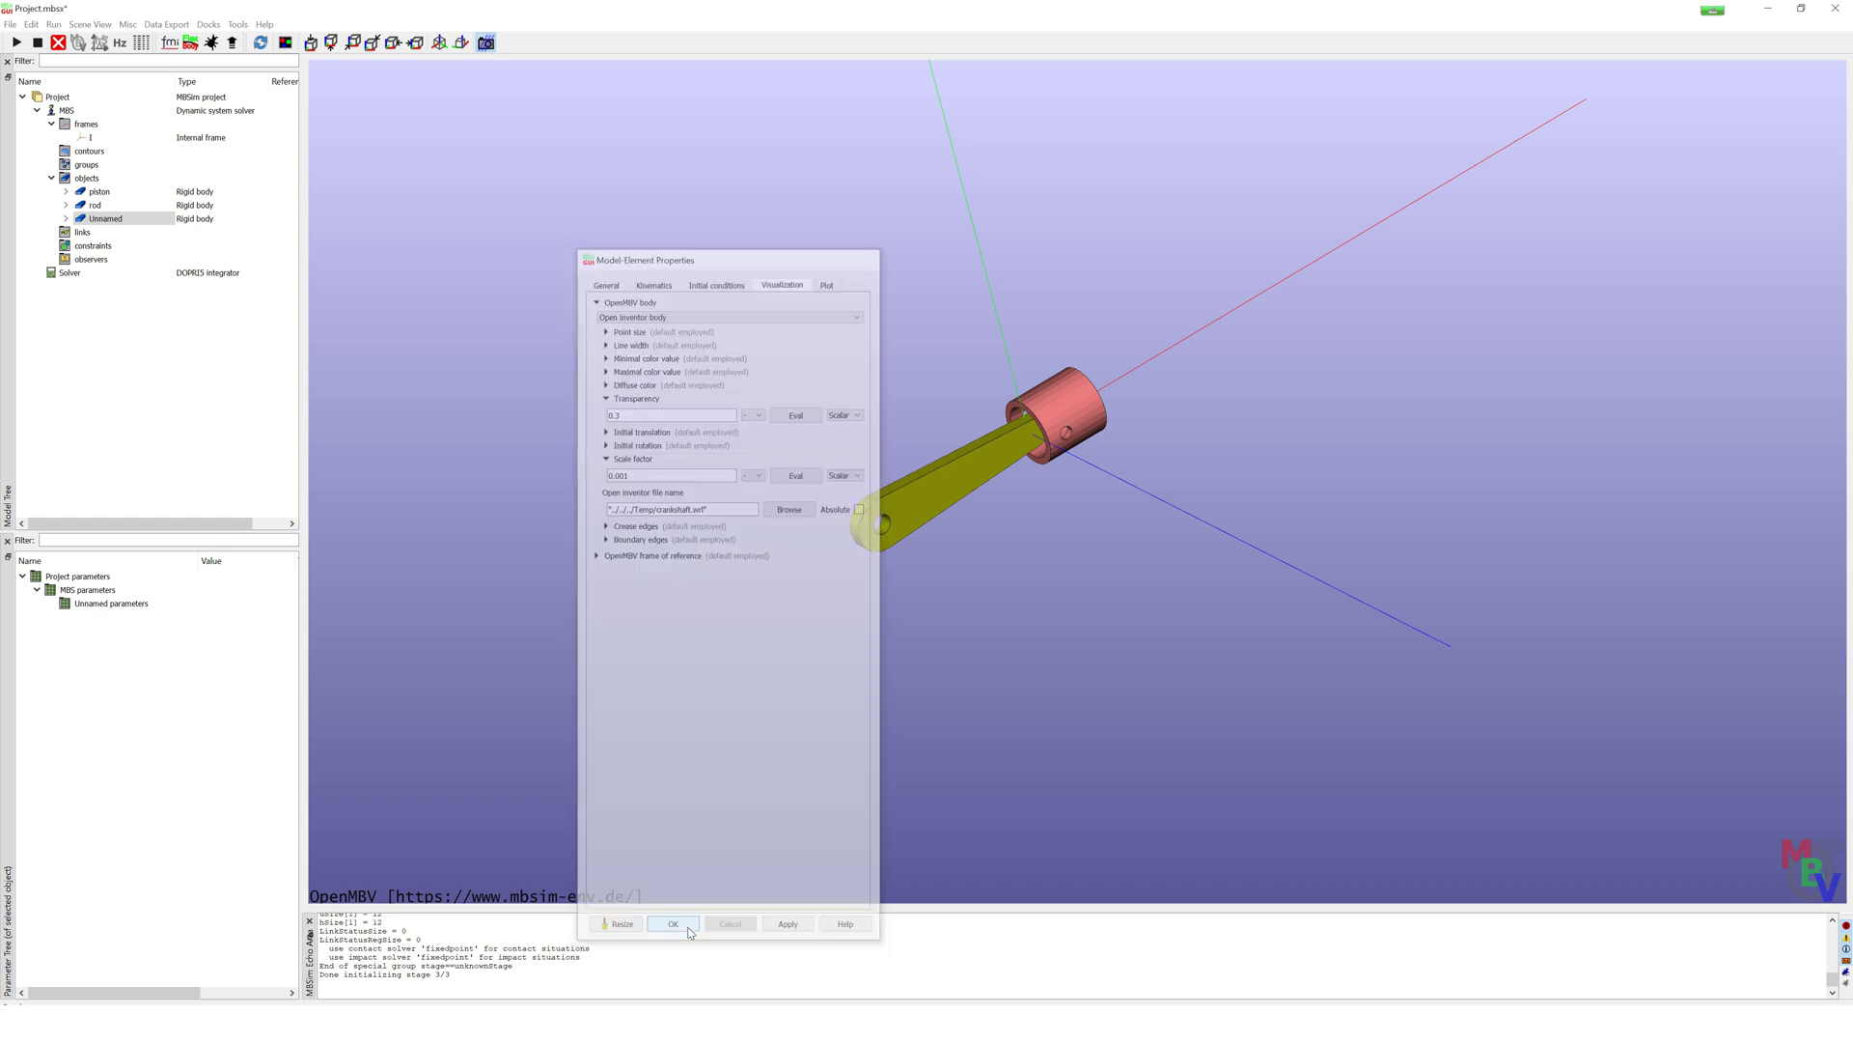
Step: Add a fixed relative frame to the MBS system, with its relative position at the crankshaft's open bearing hole
left_click_drag(1154, 264, 1194, 286)
mouse_move(700, 269)
left_mouse_down()
mouse_move(749, 194)
mouse_move(886, 279)
mouse_move(869, 257)
mouse_move(944, 485)
mouse_move(1088, 530)
mouse_move(768, 420)
mouse_move(810, 473)
mouse_move(843, 430)
mouse_move(703, 339)
mouse_move(724, 290)
left_mouse_up()
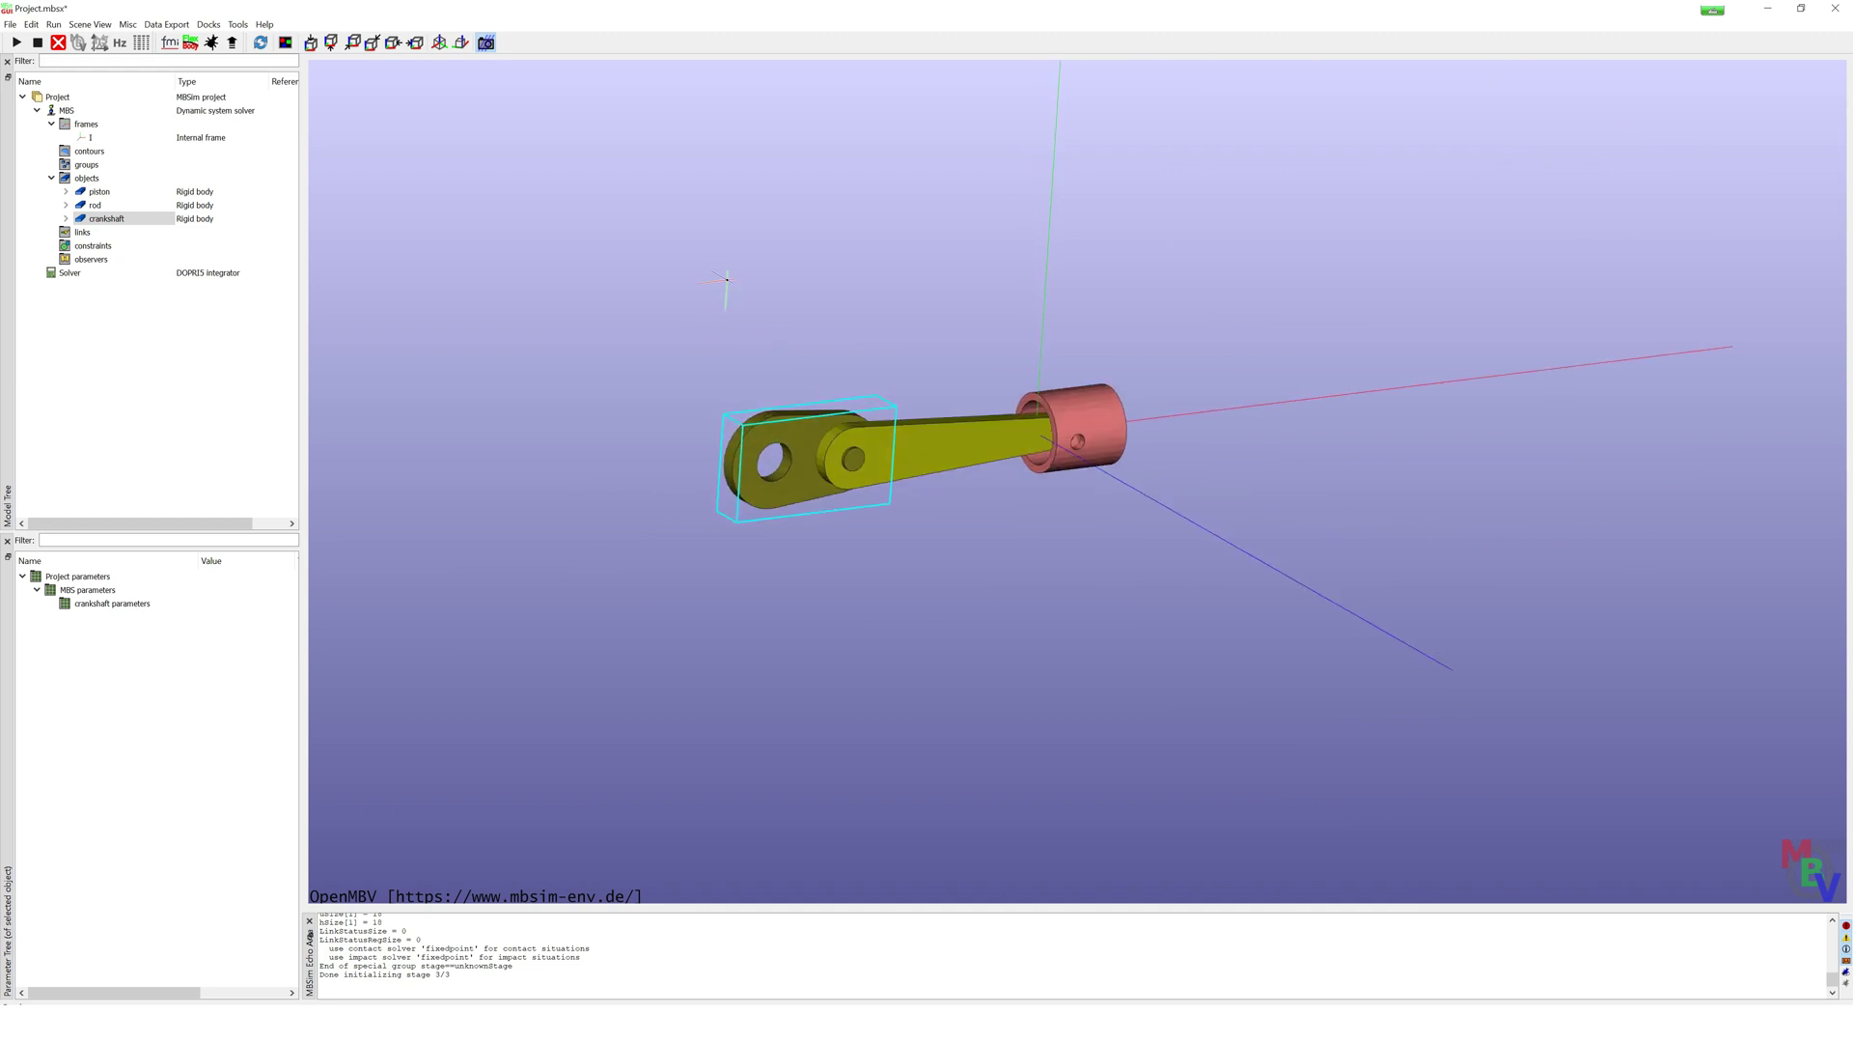
left_click_drag(917, 579, 547, 259)
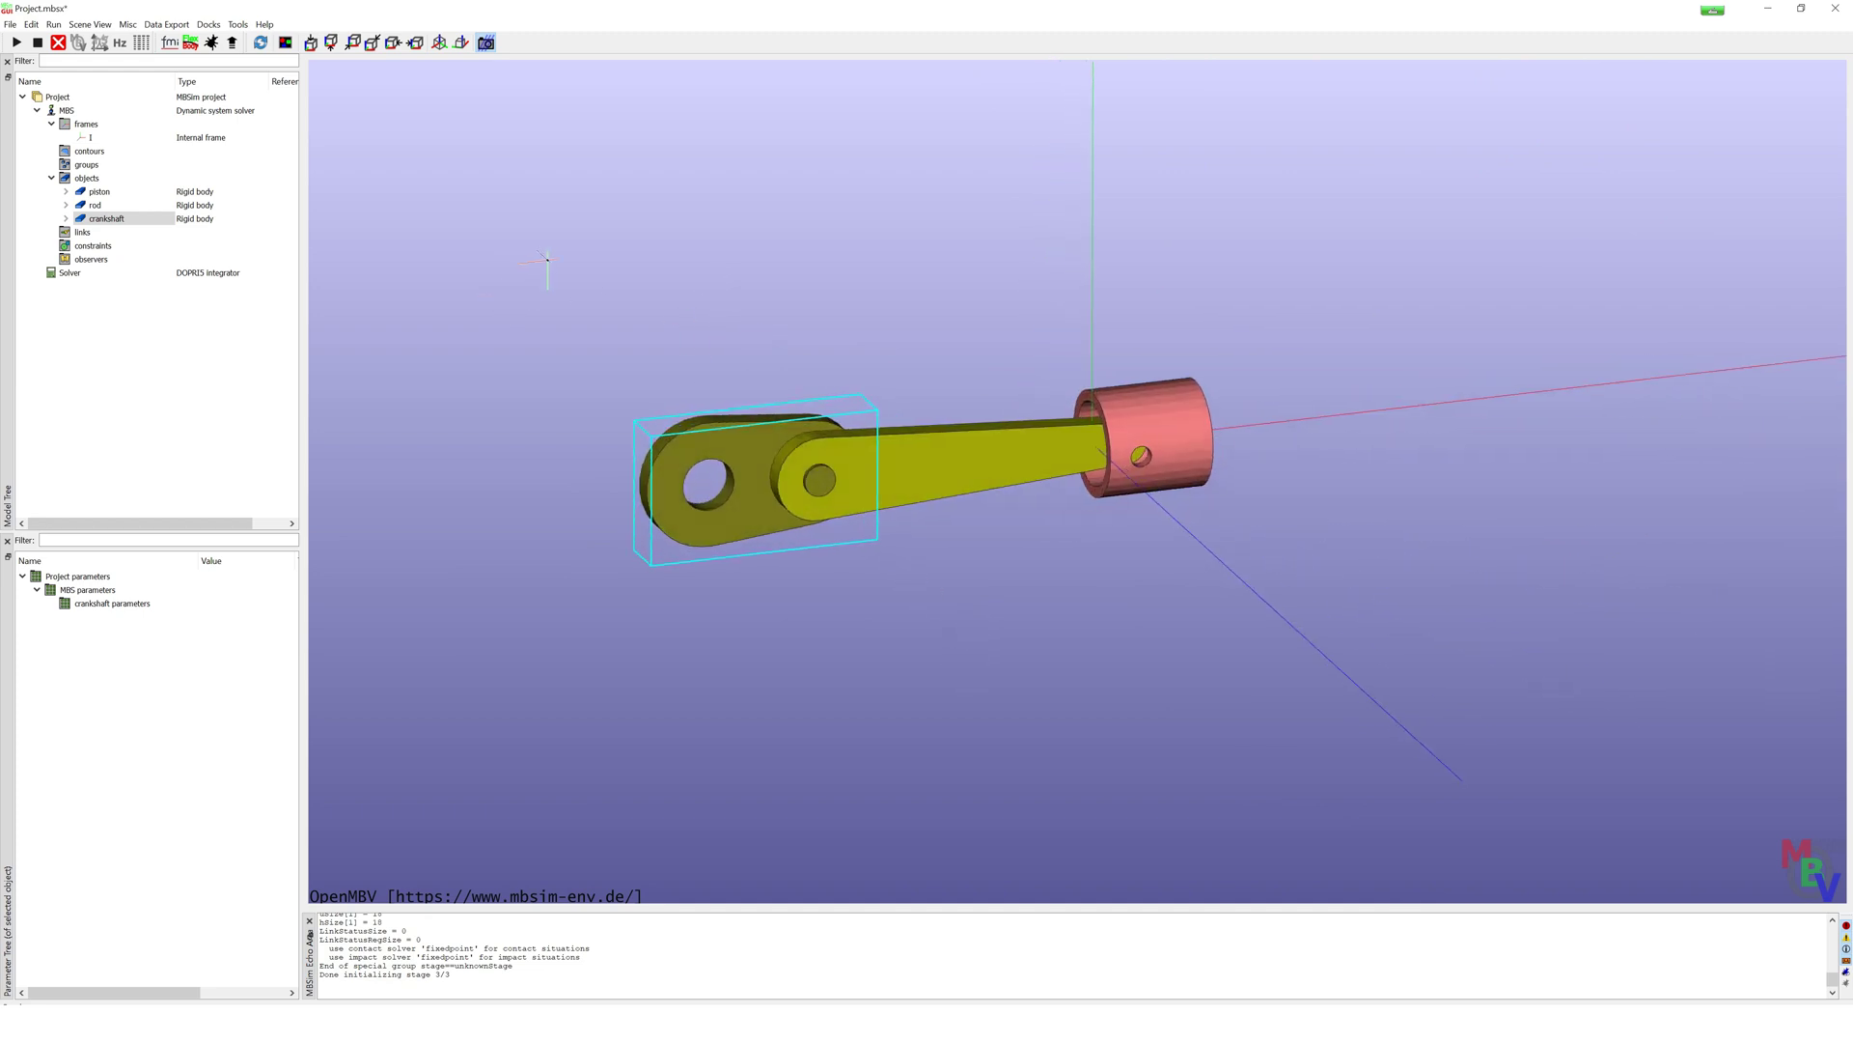
right_click(98, 125)
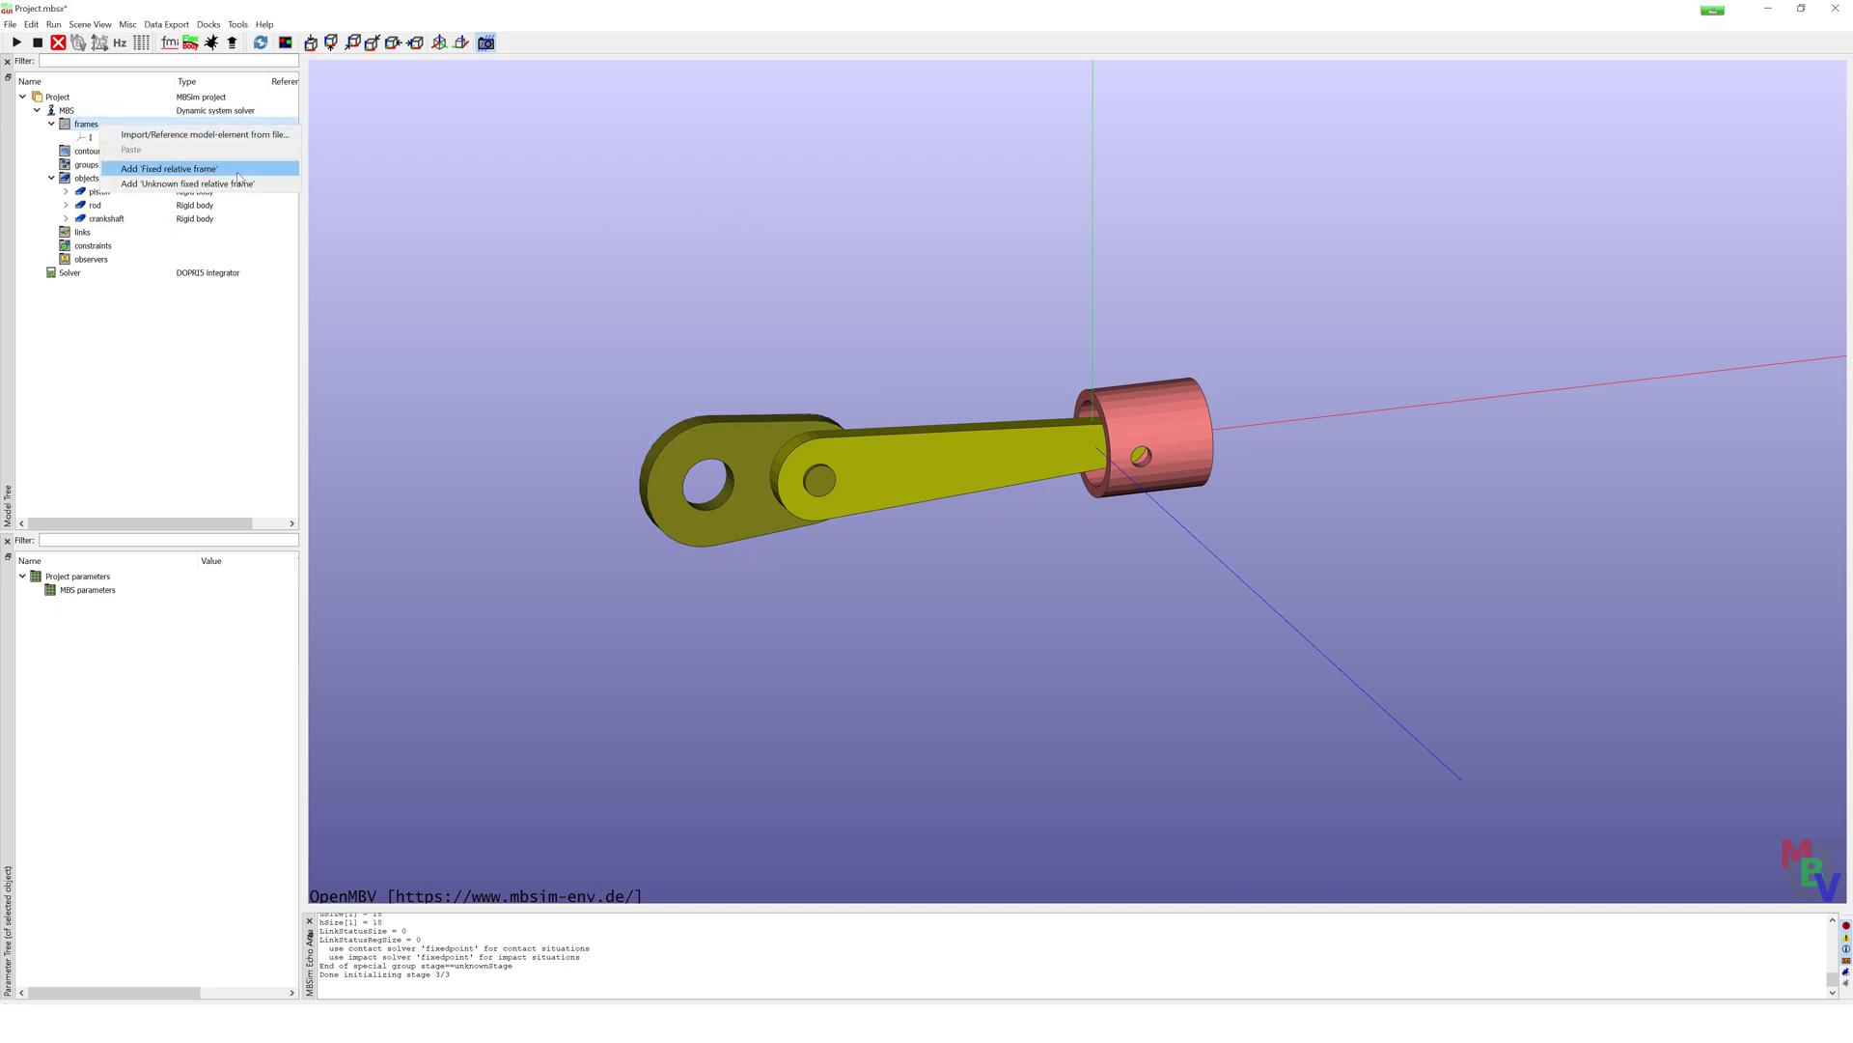
left_click(193, 169)
left_click_drag(724, 249, 502, 171)
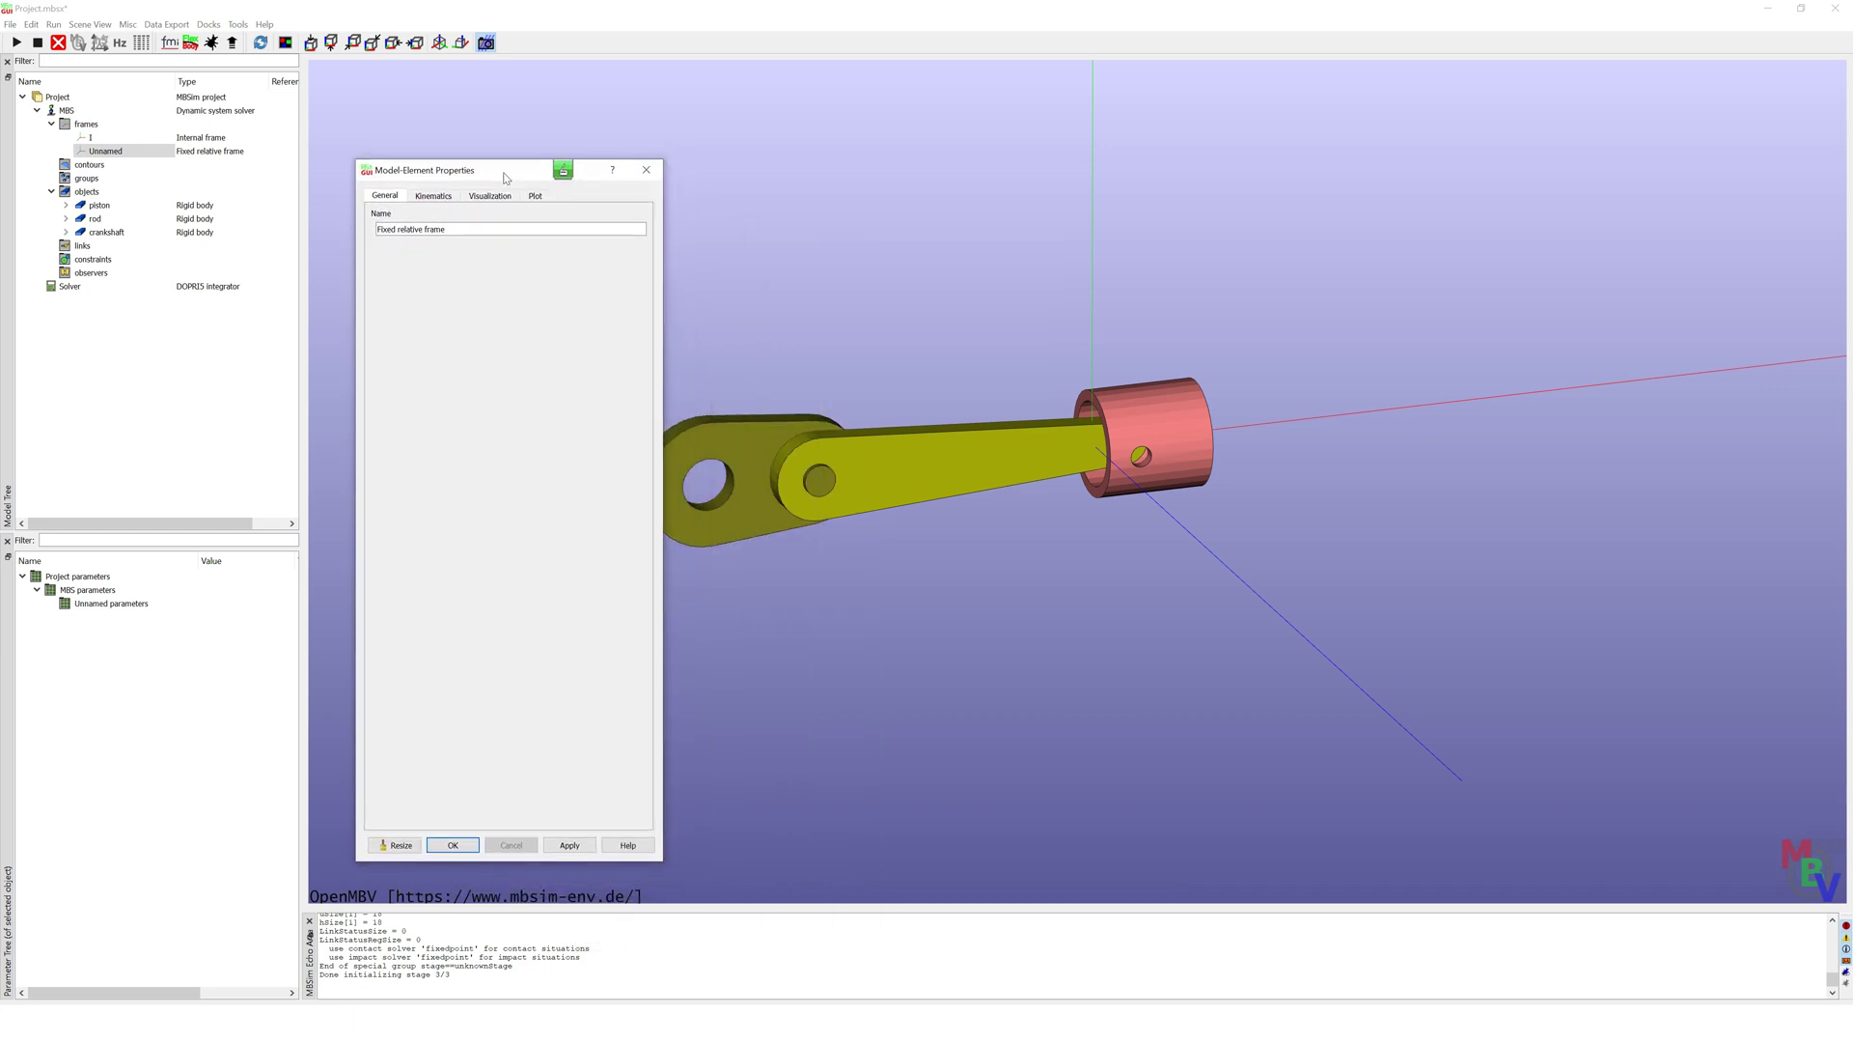
left_click(432, 197)
left_click(376, 230)
left_click(384, 244)
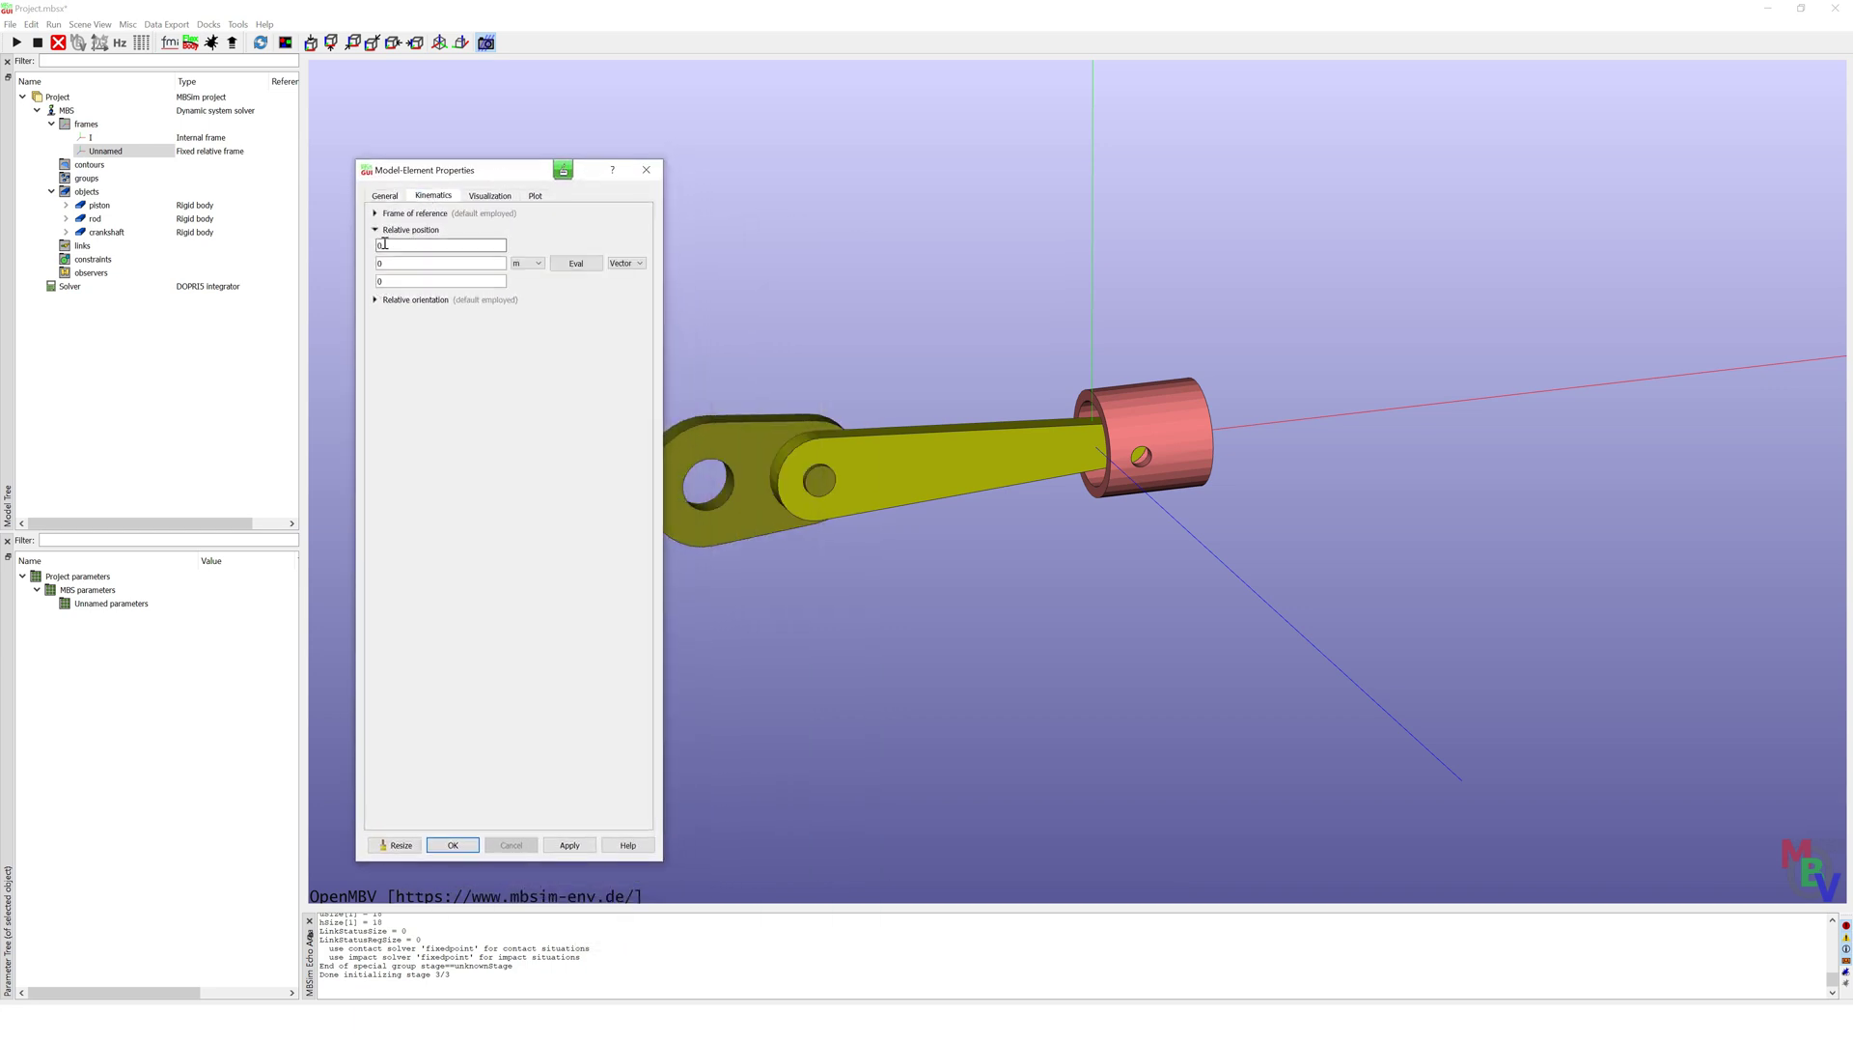
left_click(476, 264)
left_click(470, 846)
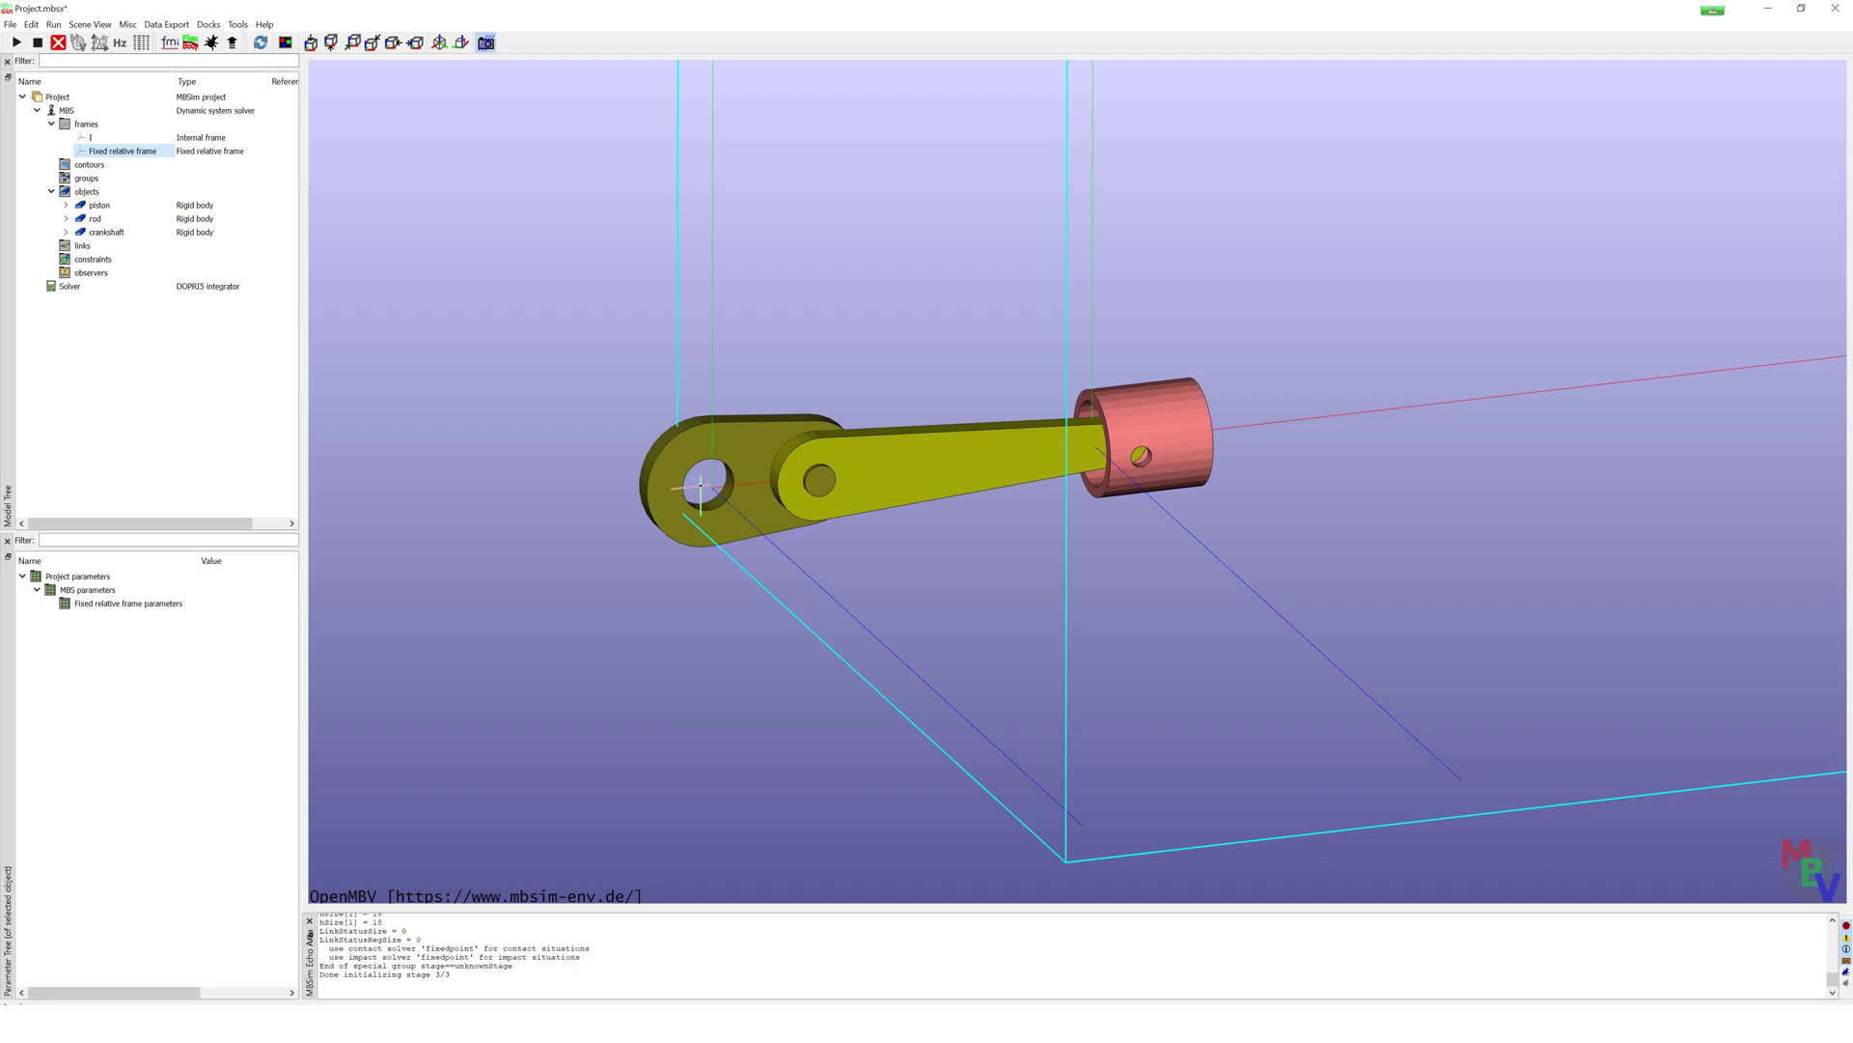
Step: Add a fixed relative frame to the piston and offset its relative position along x to the pin hole
left_click(66, 206)
left_click(80, 219)
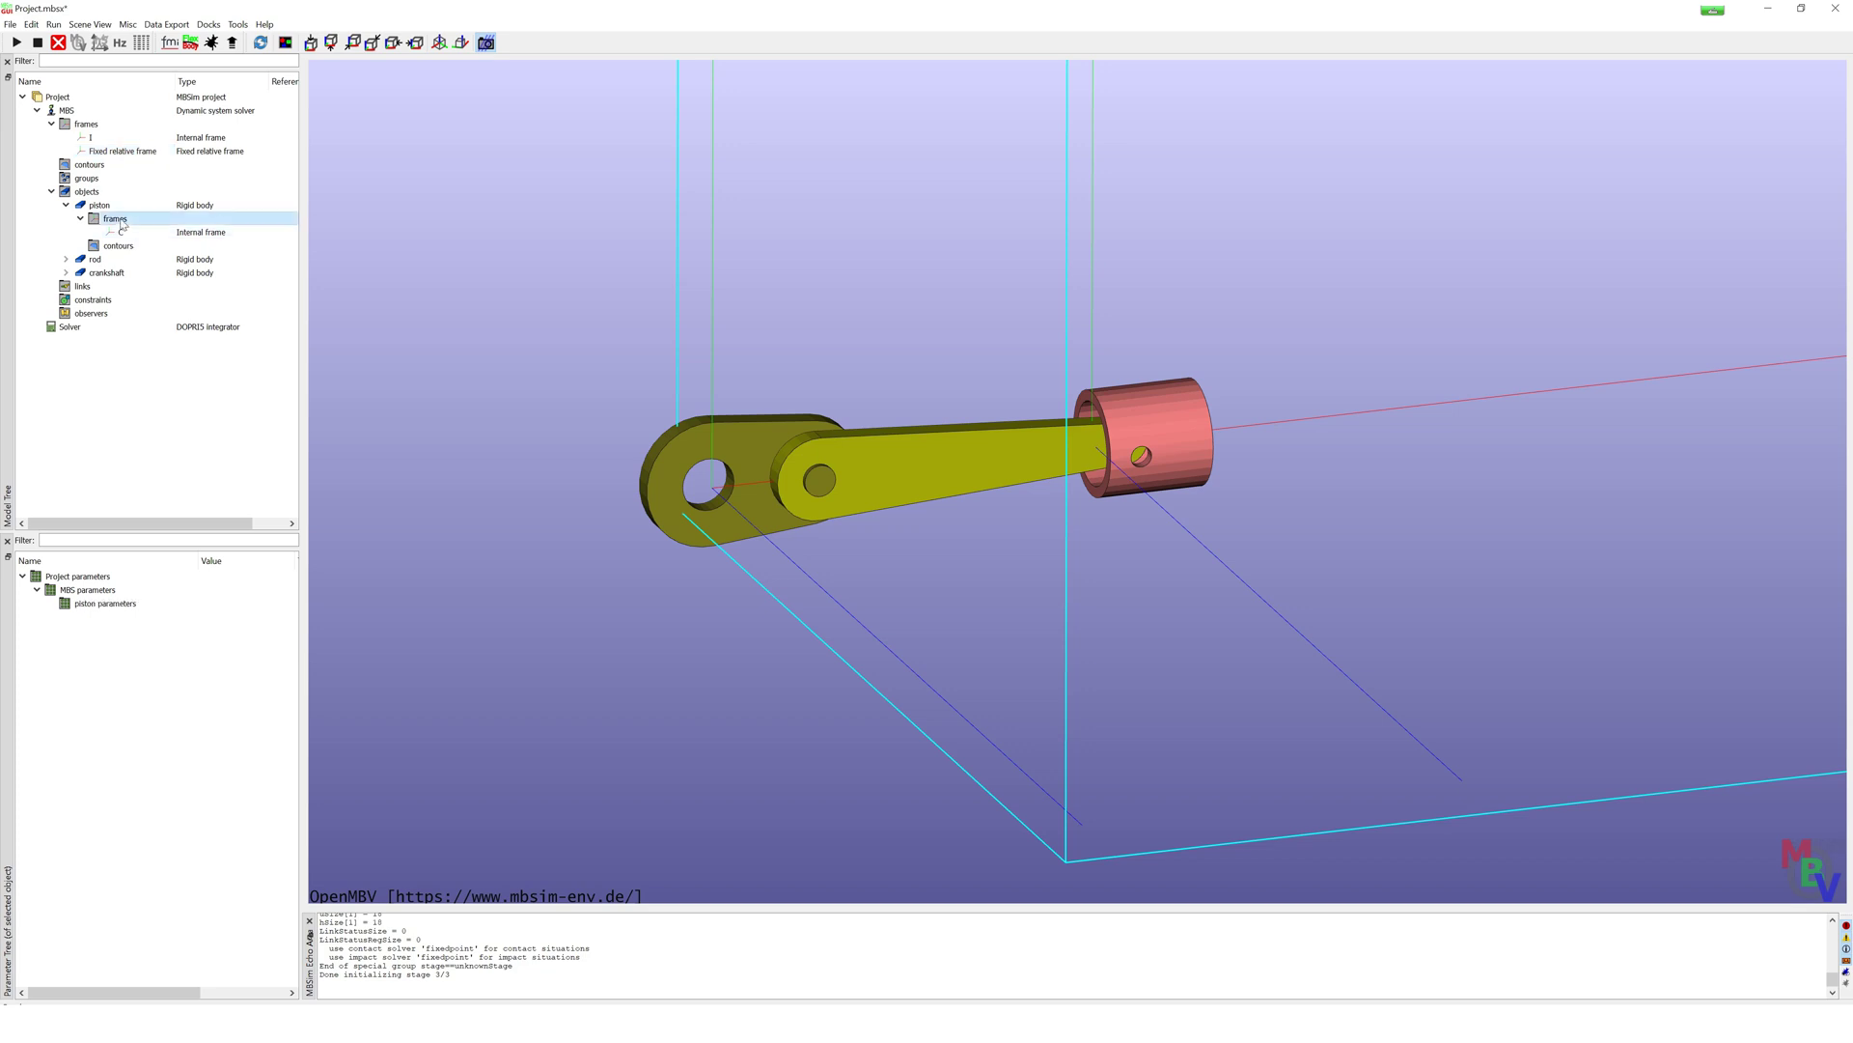
right_click(118, 218)
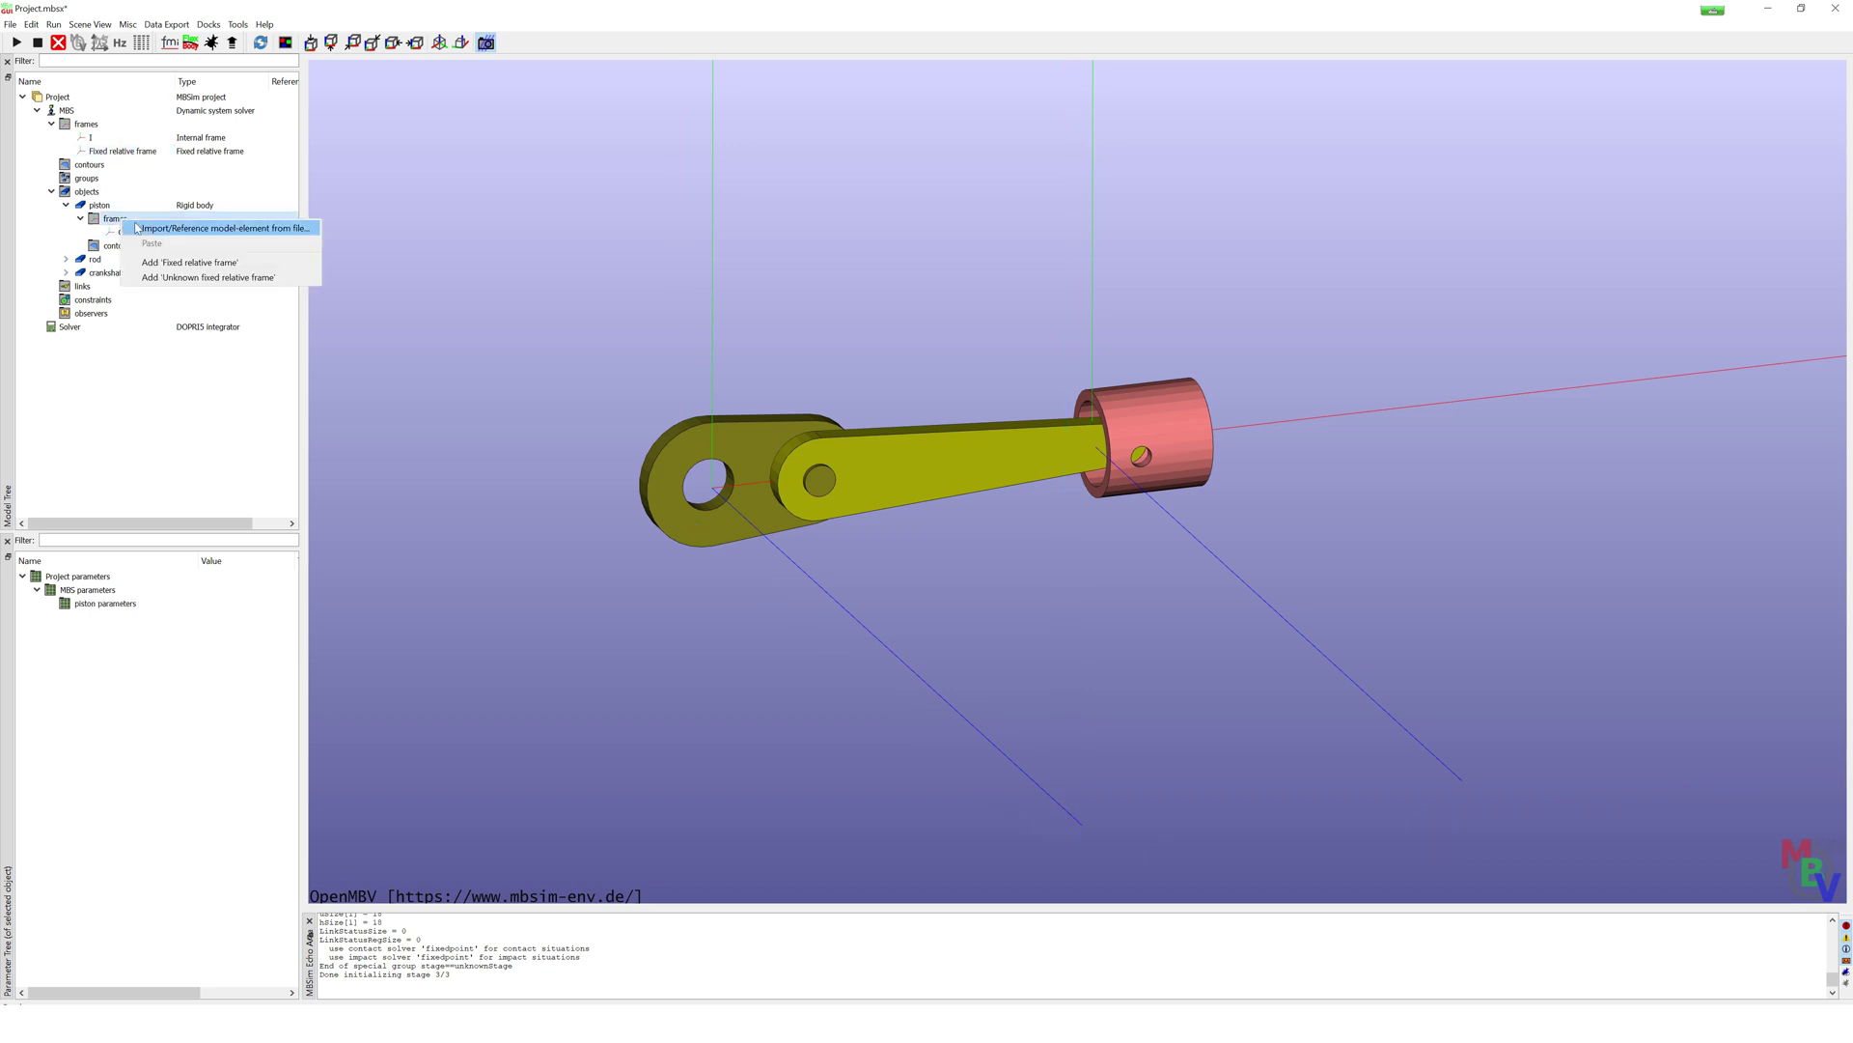
left_click(257, 268)
left_click(434, 197)
left_click_drag(446, 174, 596, 230)
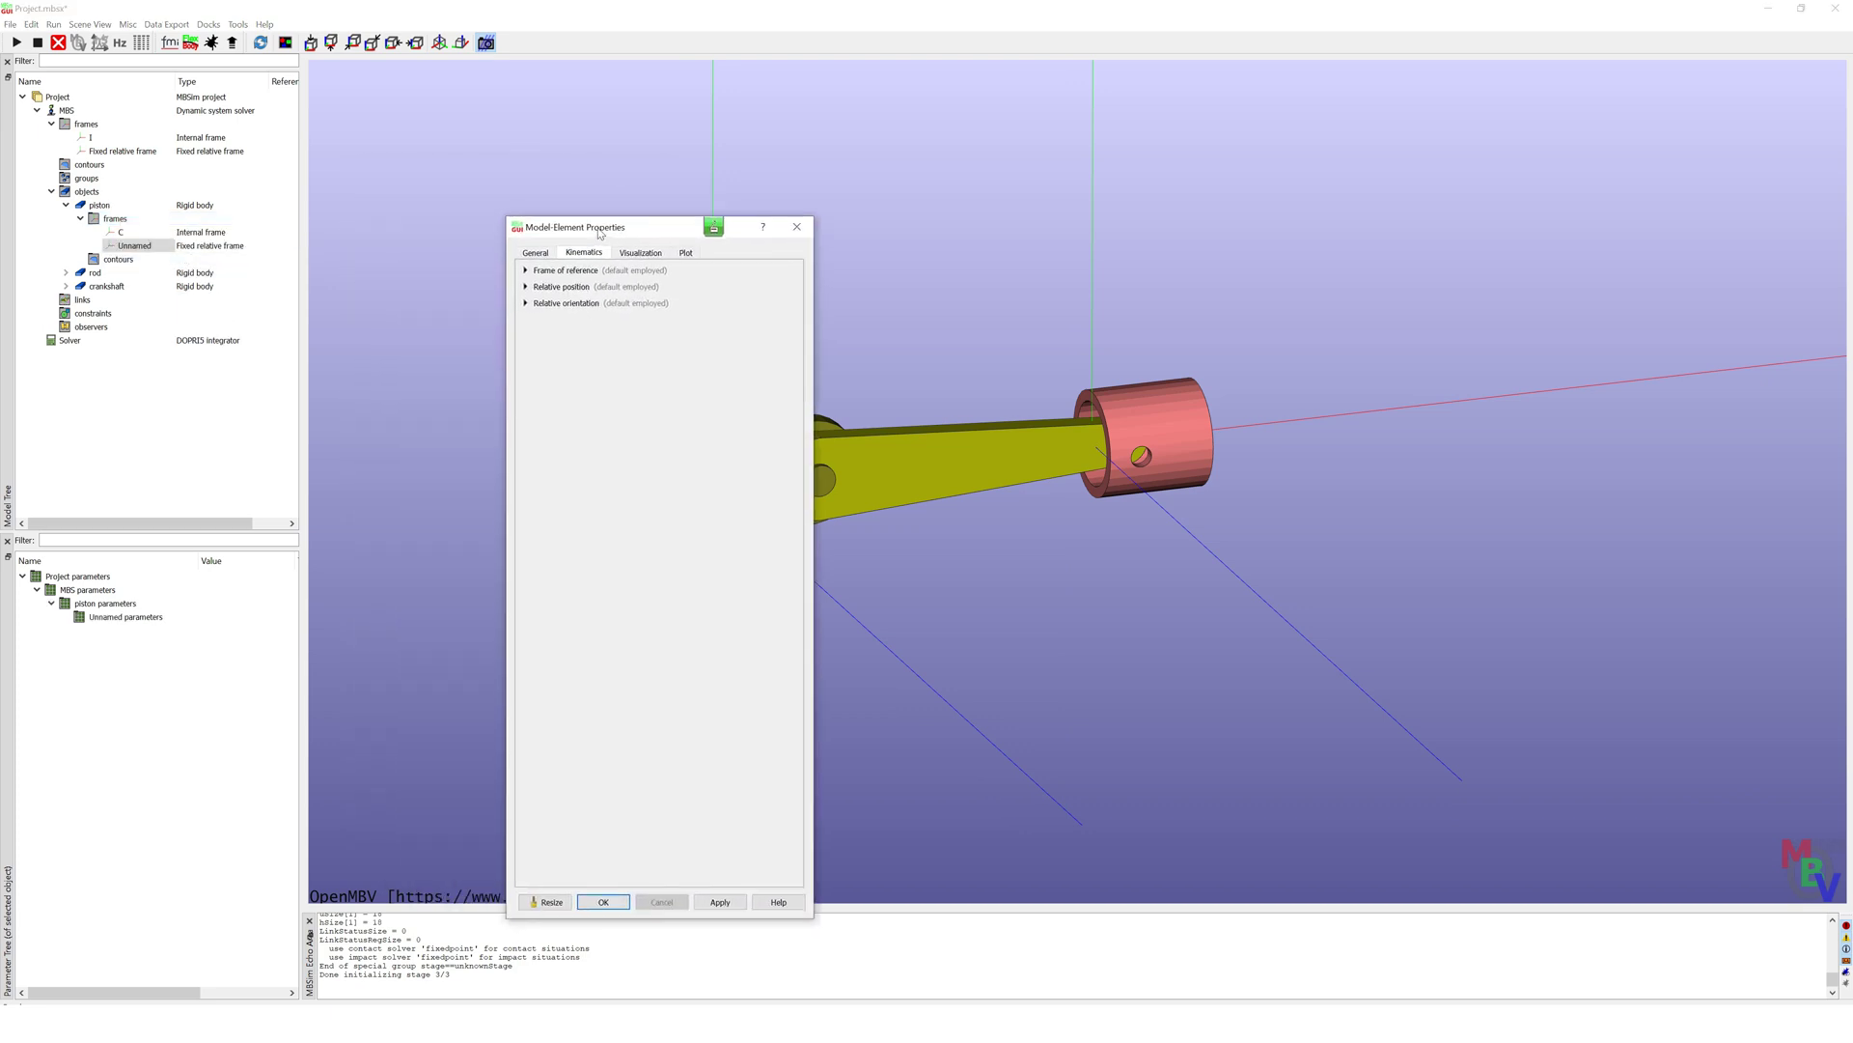
left_click(526, 288)
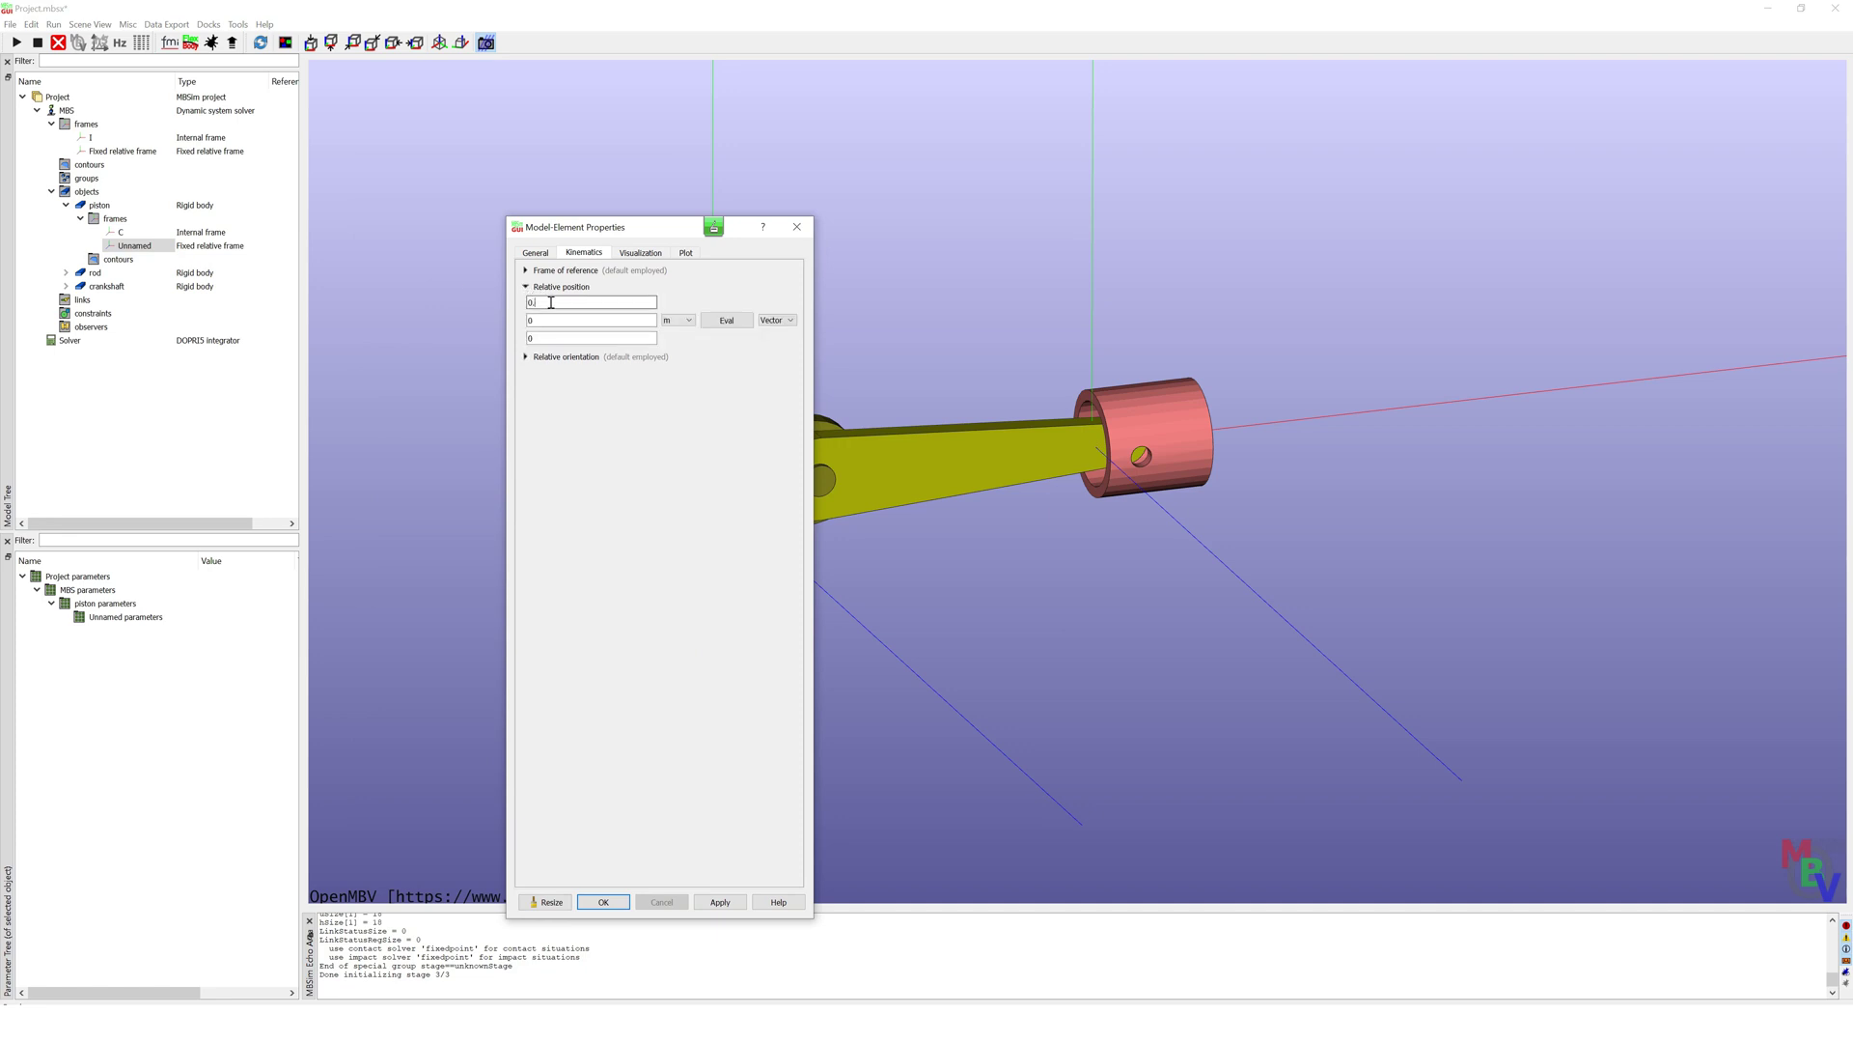
Step: Name the piston's new frame piston-connect and accept its properties
left_click(536, 252)
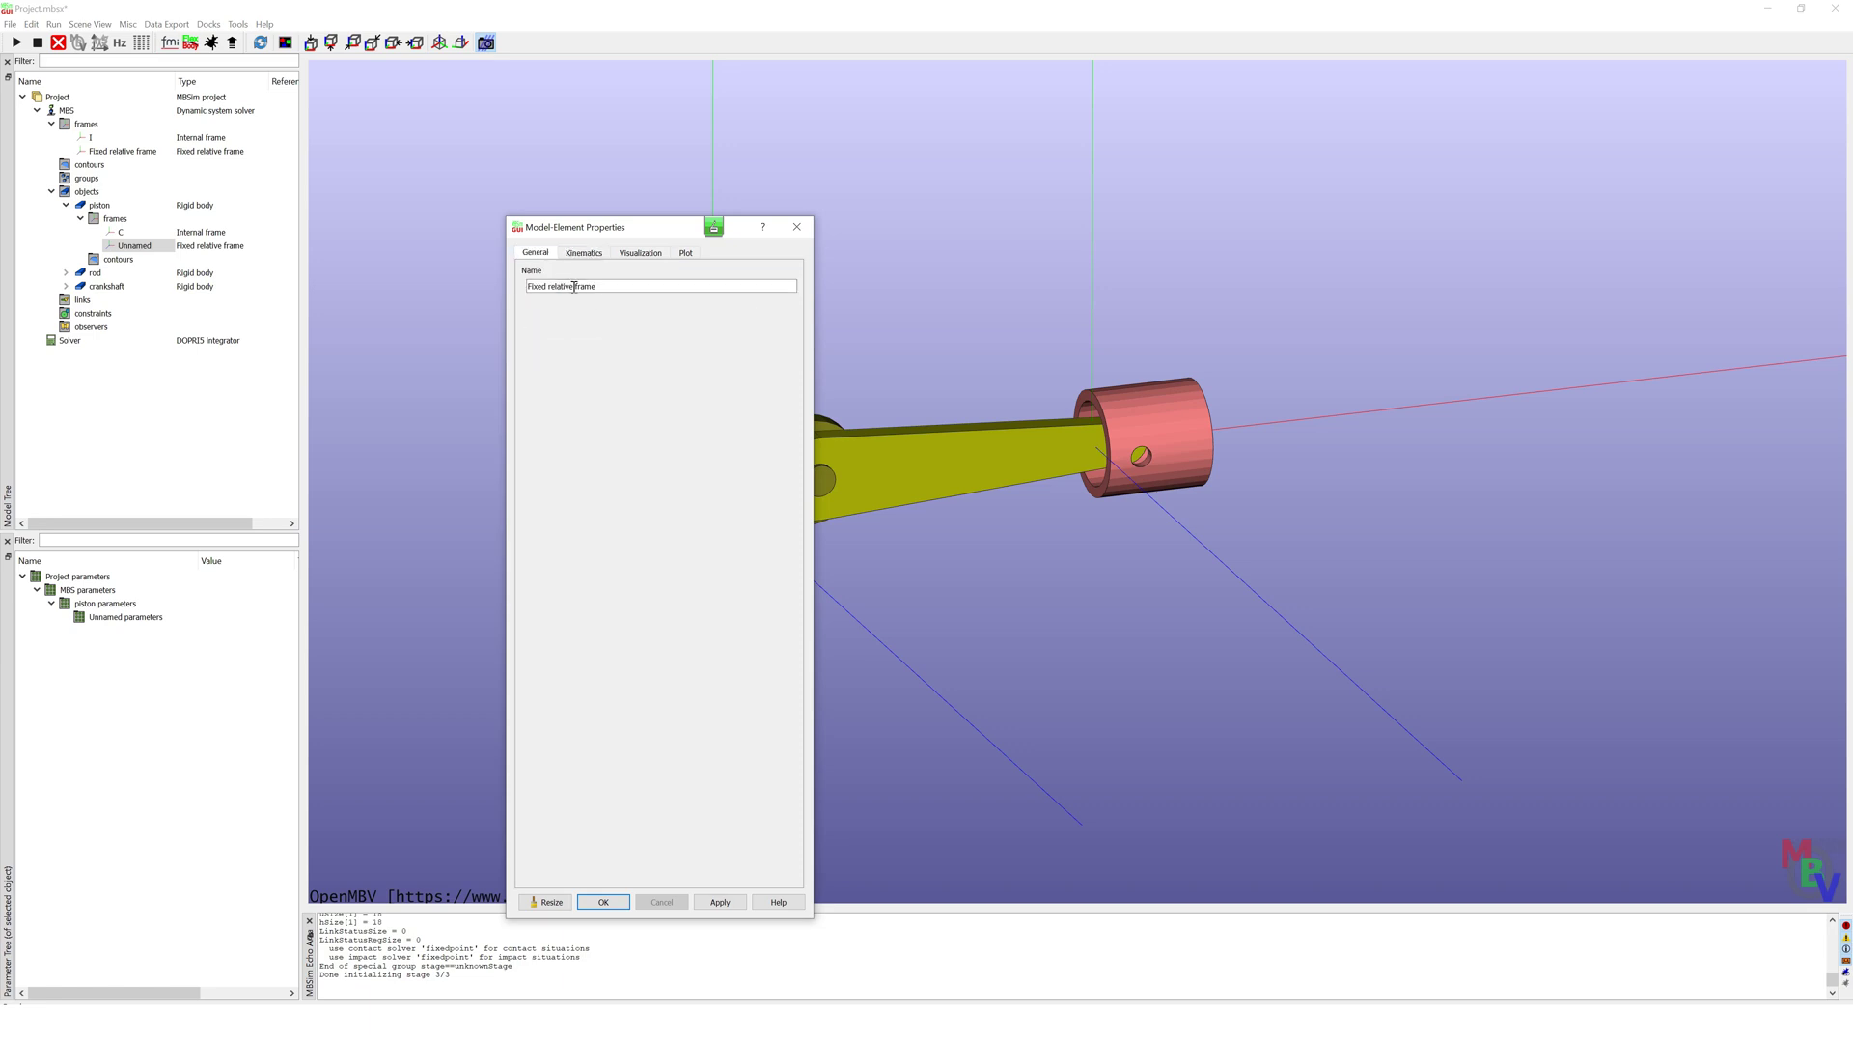
left_click_drag(604, 288, 526, 289)
type("piston-connect")
left_click(600, 902)
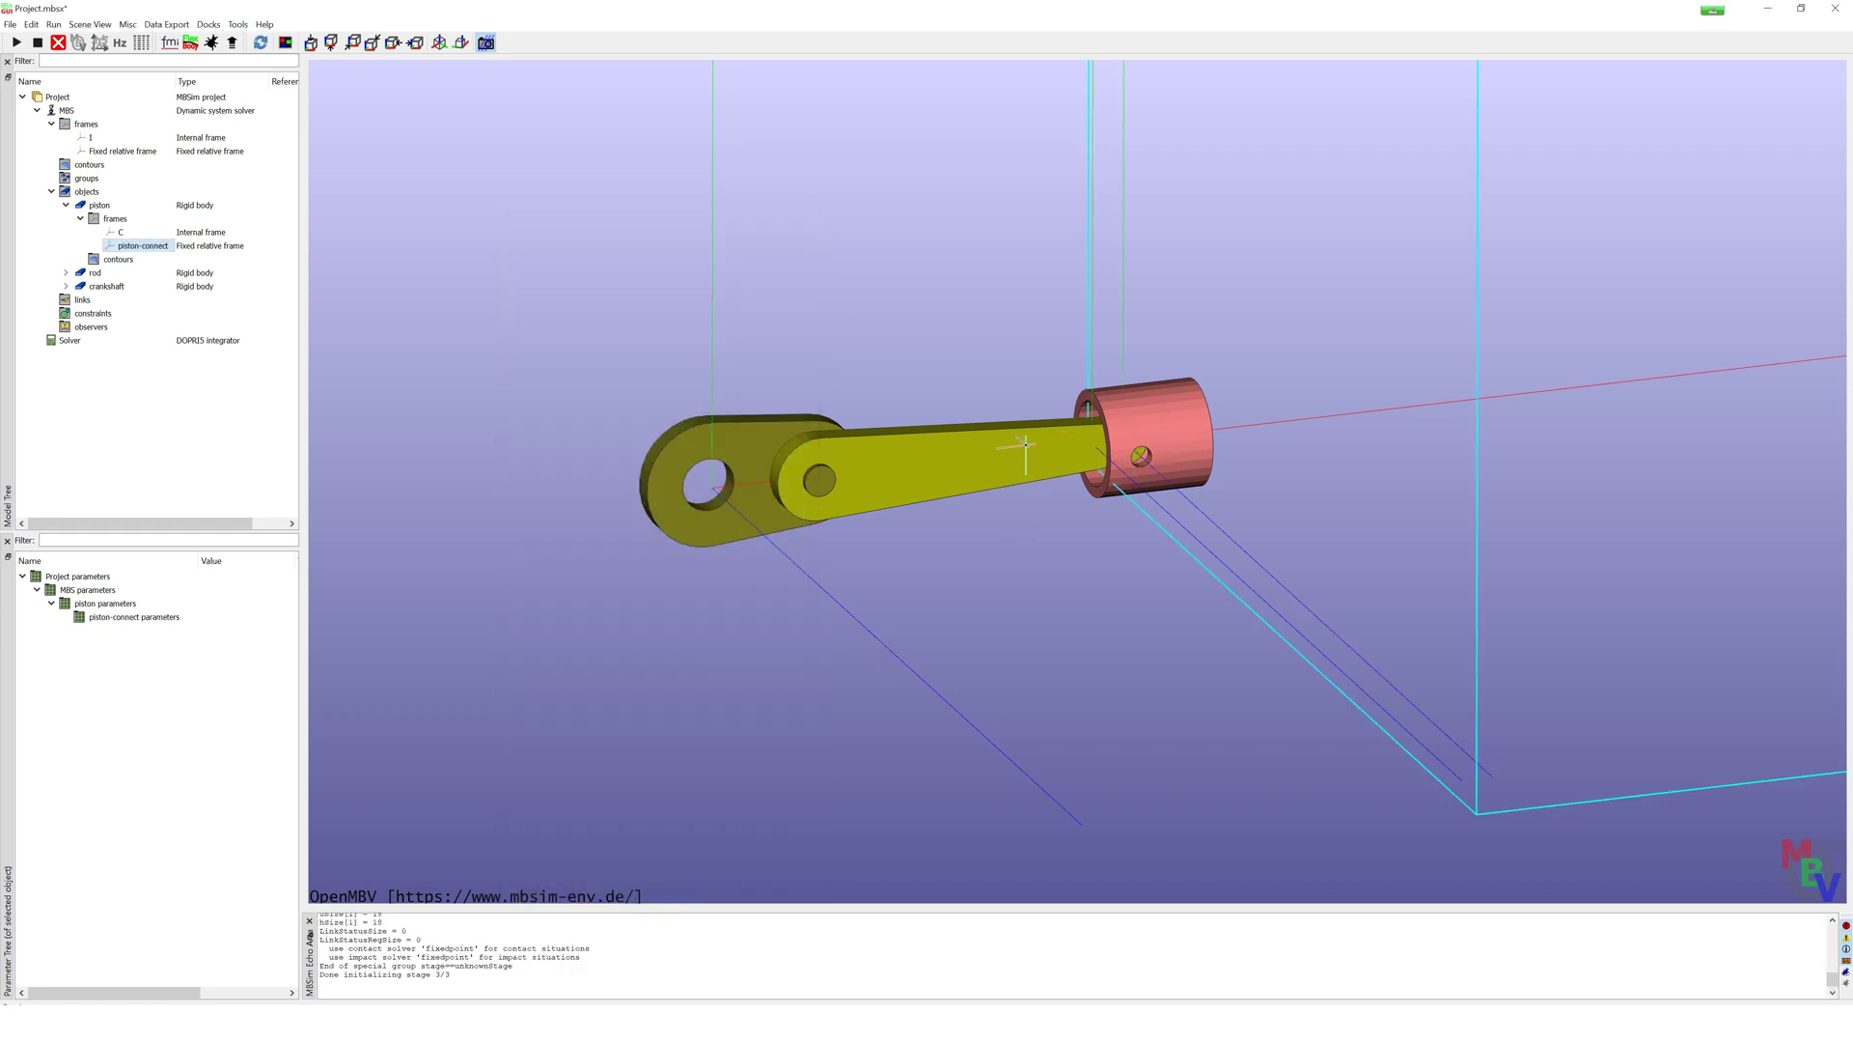
Step: Give the piston a state dependent translation along the x axis
left_click(100, 206)
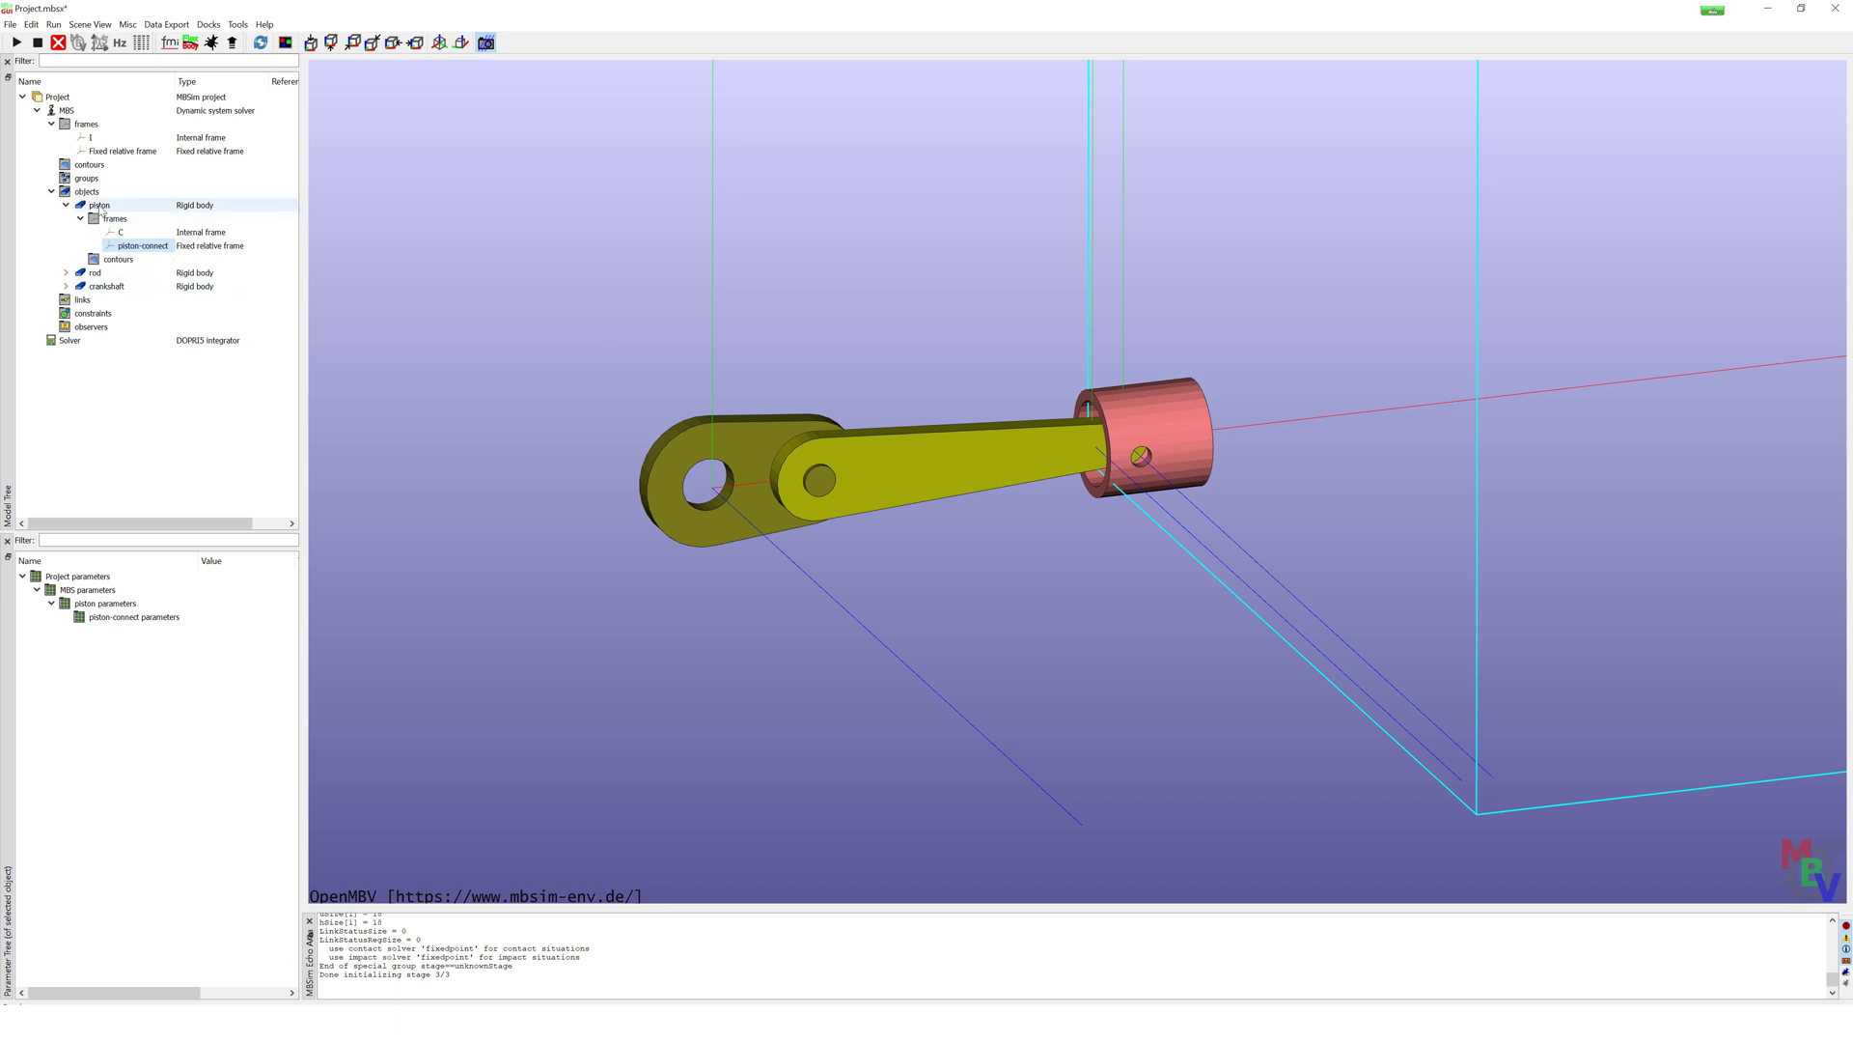
double_click(99, 206)
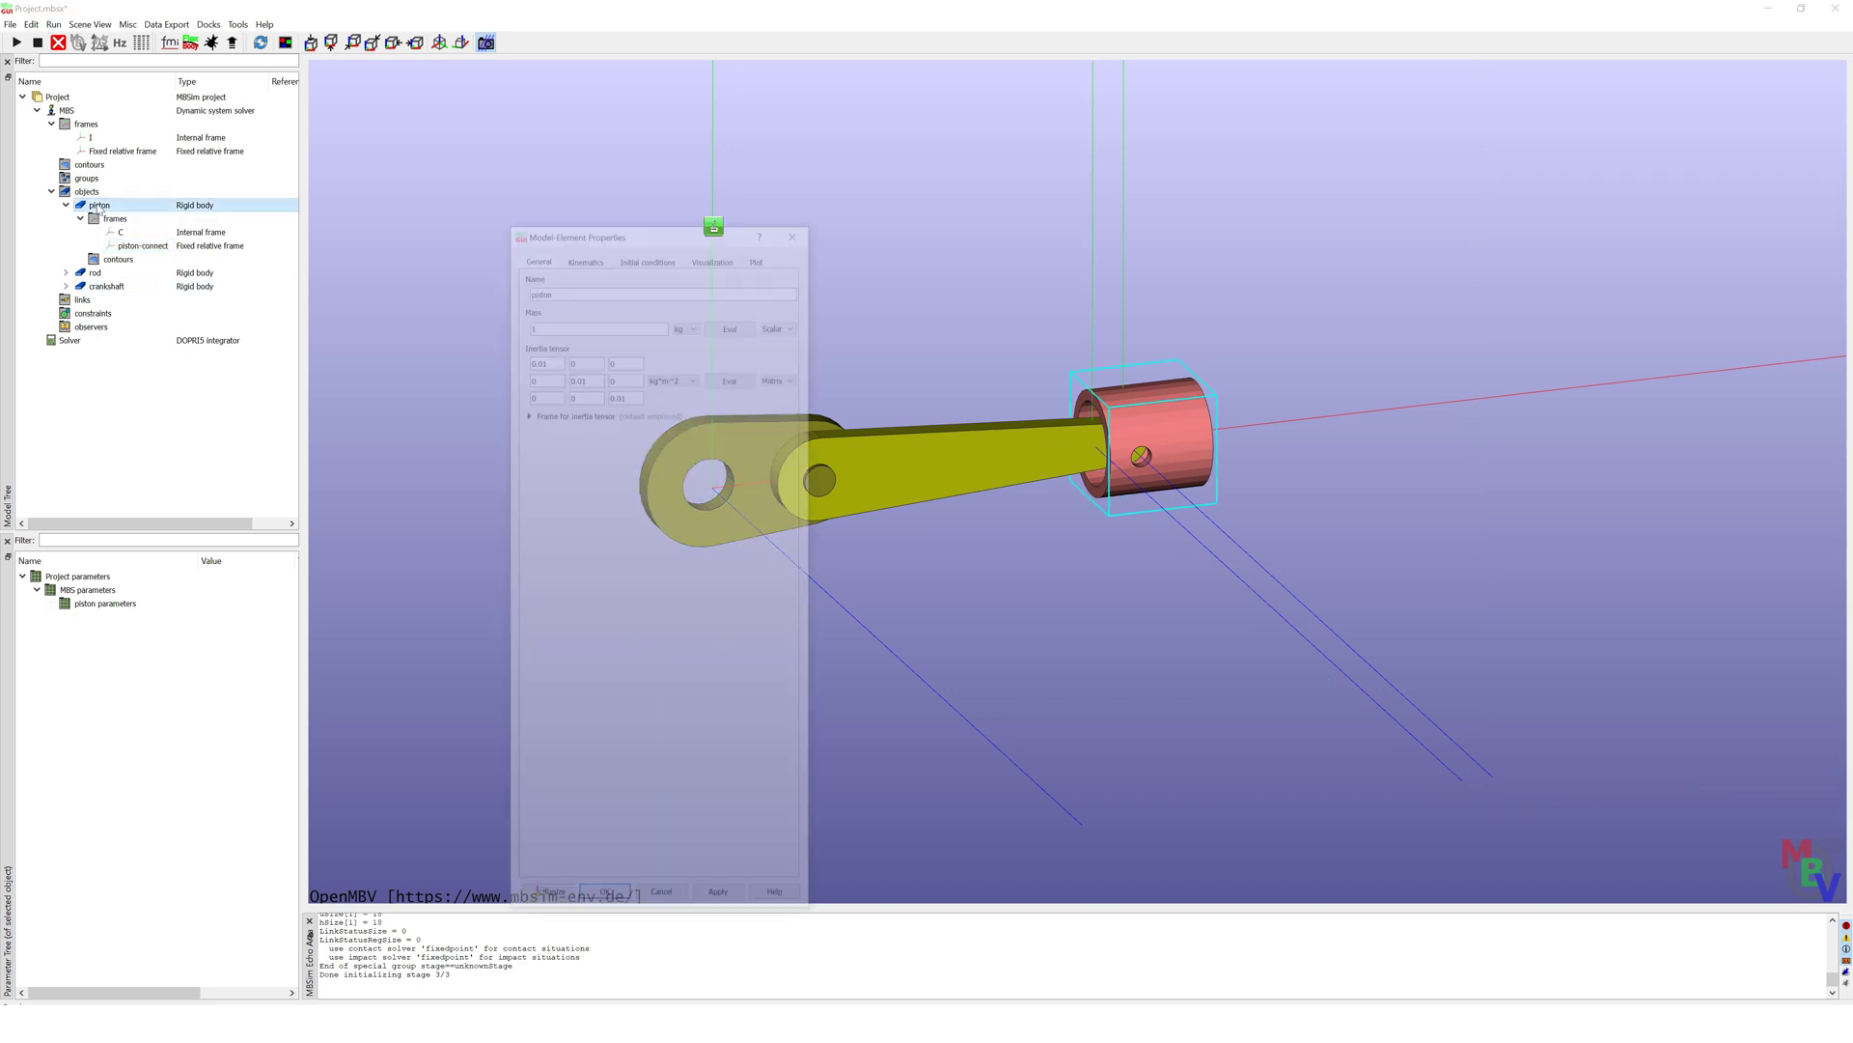
left_click(583, 253)
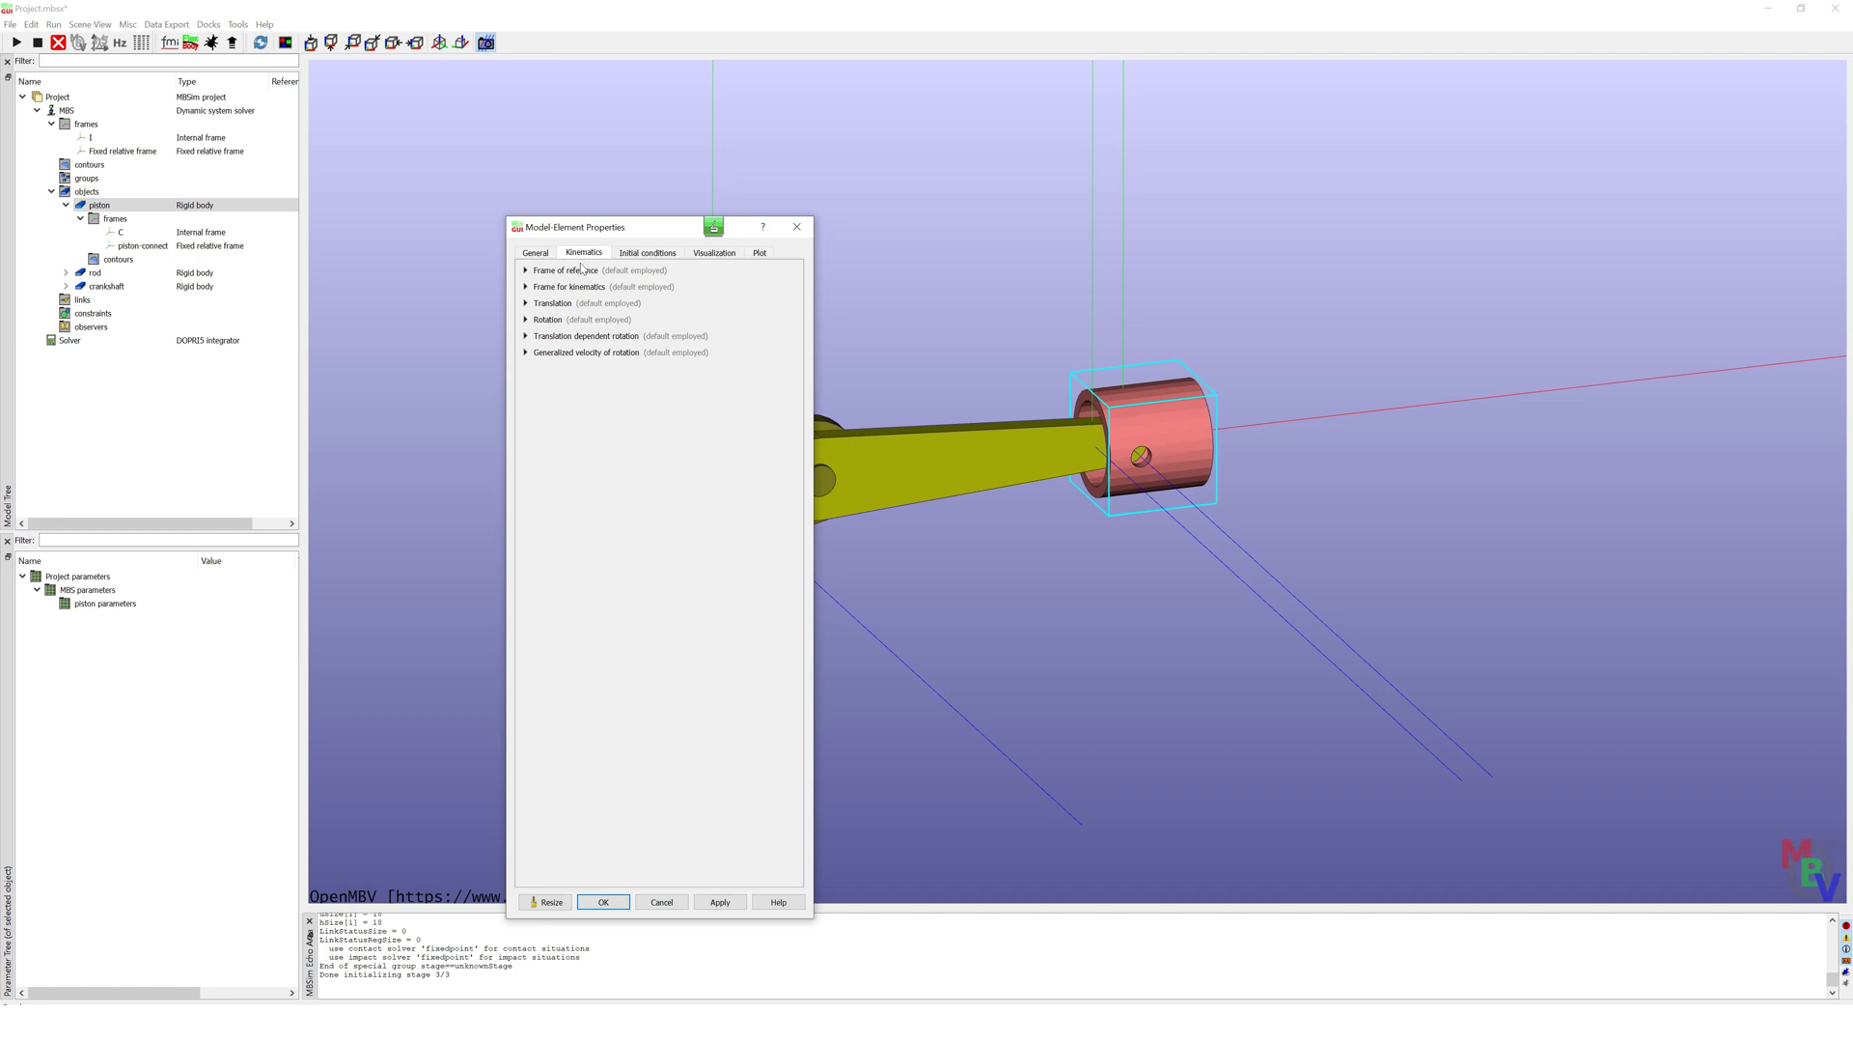
left_click(527, 303)
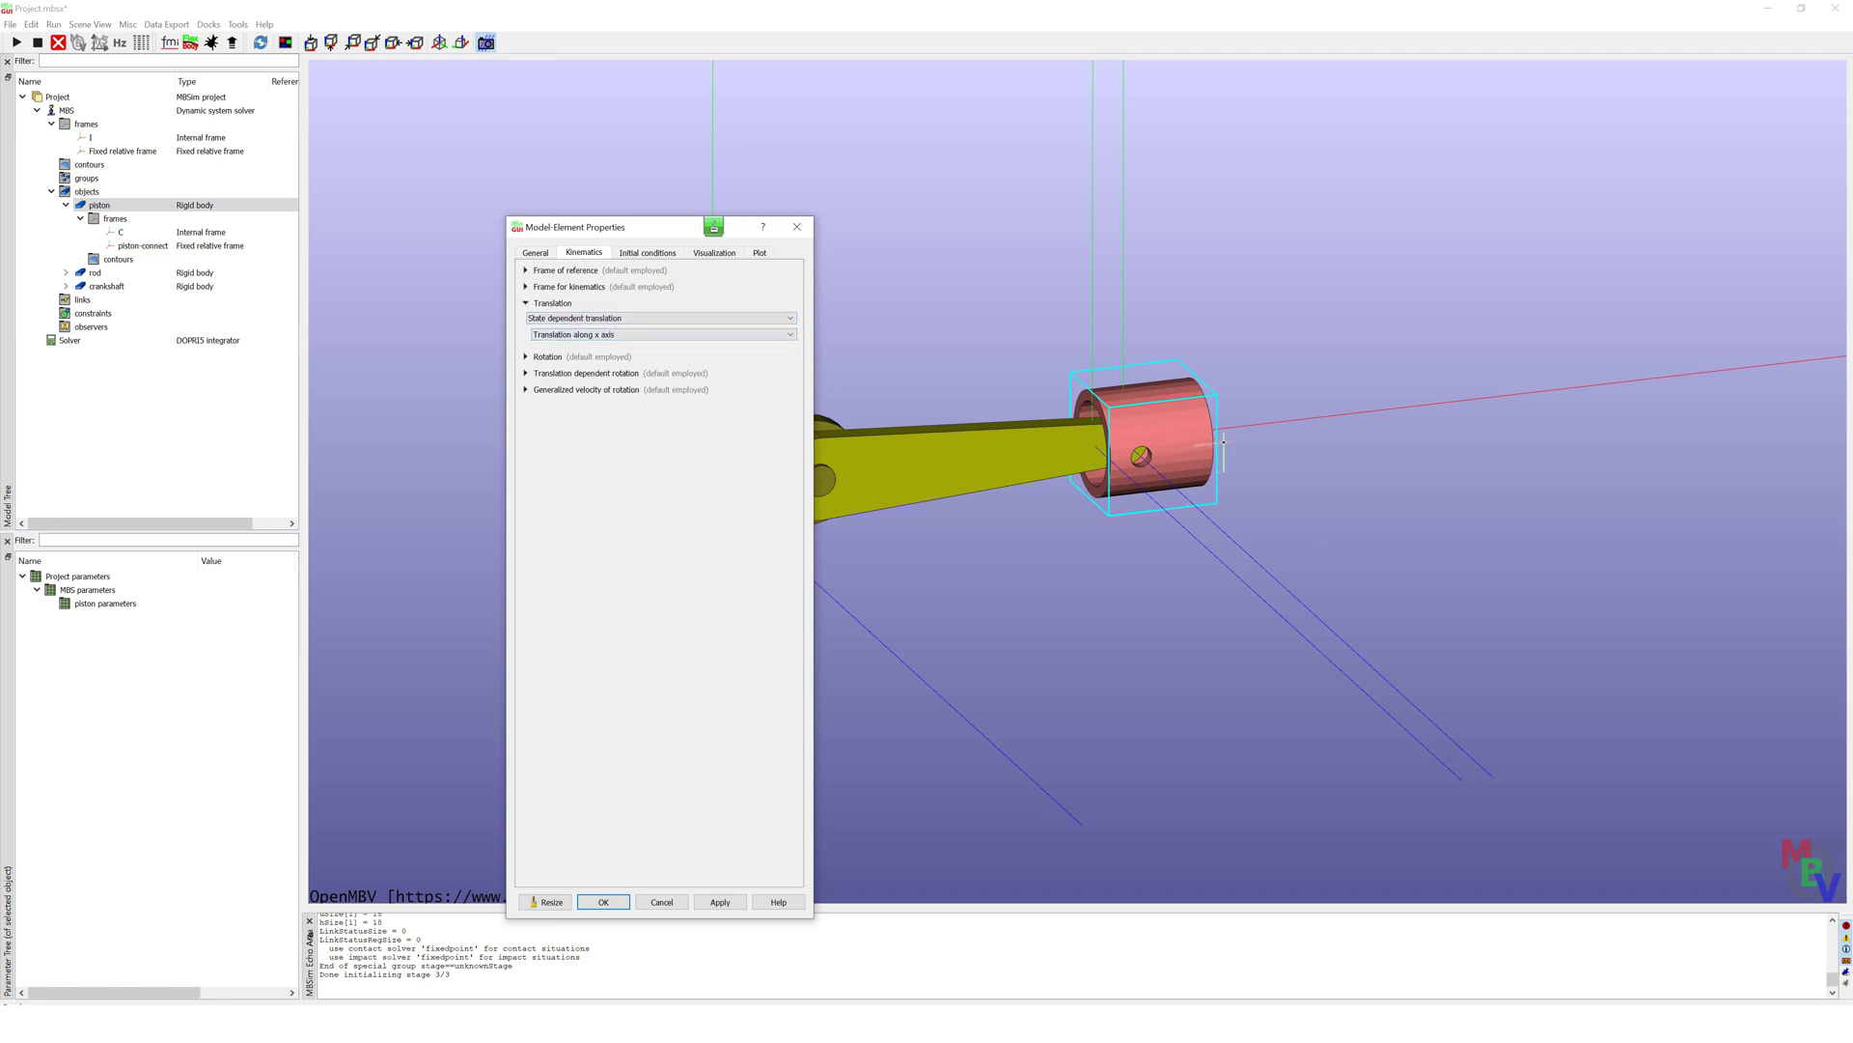
left_click(616, 901)
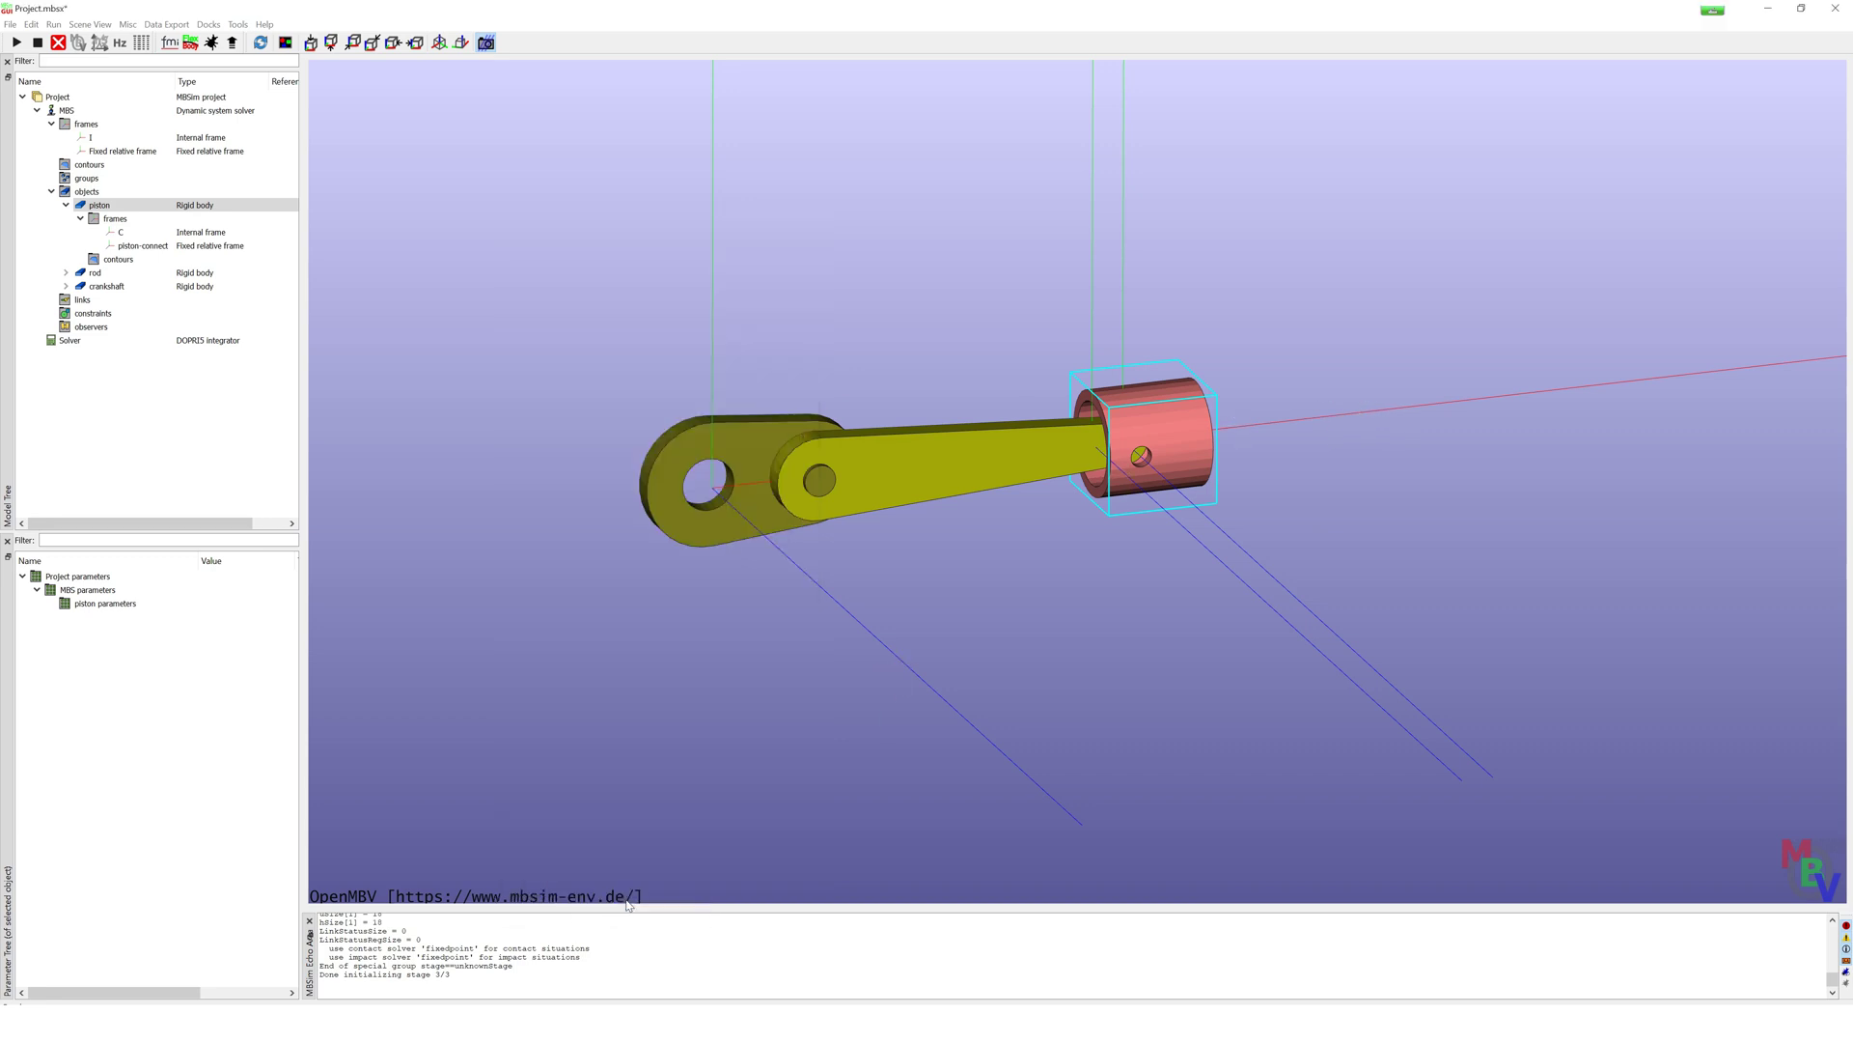
Step: Add a fixed relative frame to the rod and name it rod-piston-connect
left_click(66, 273)
left_click(80, 287)
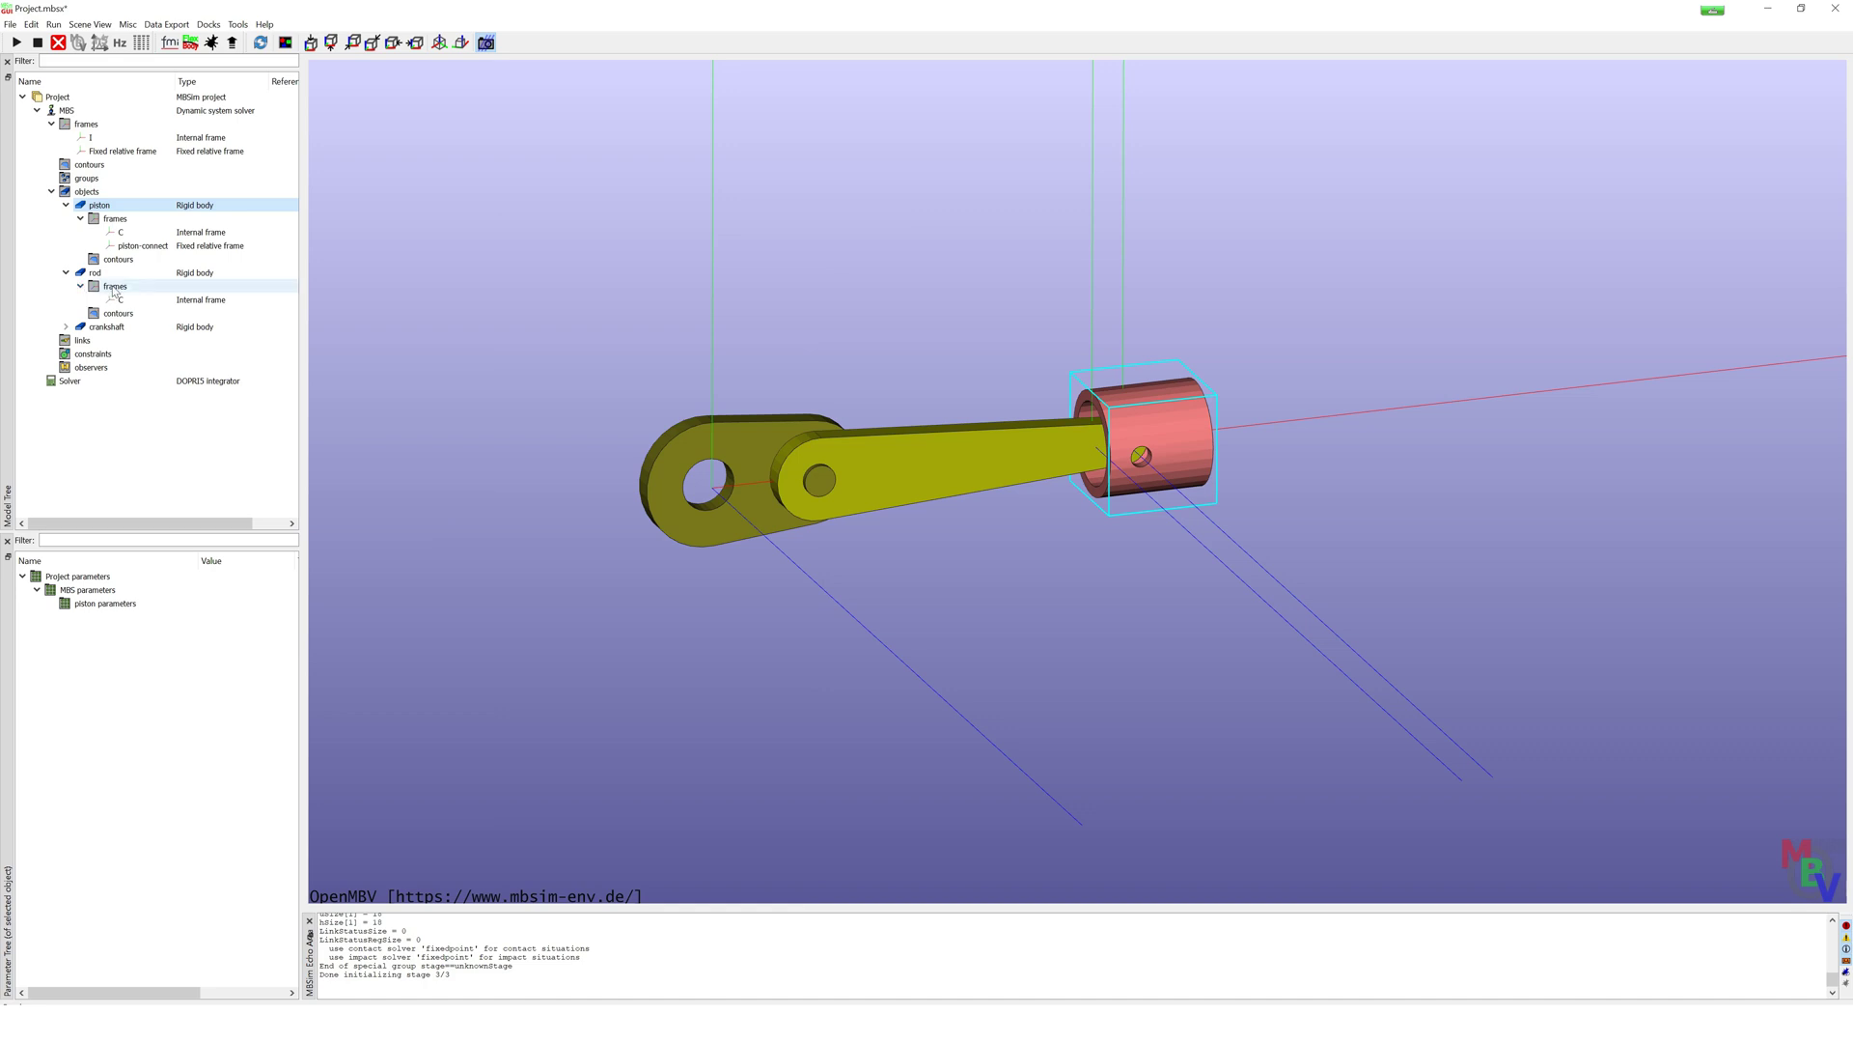
right_click(112, 286)
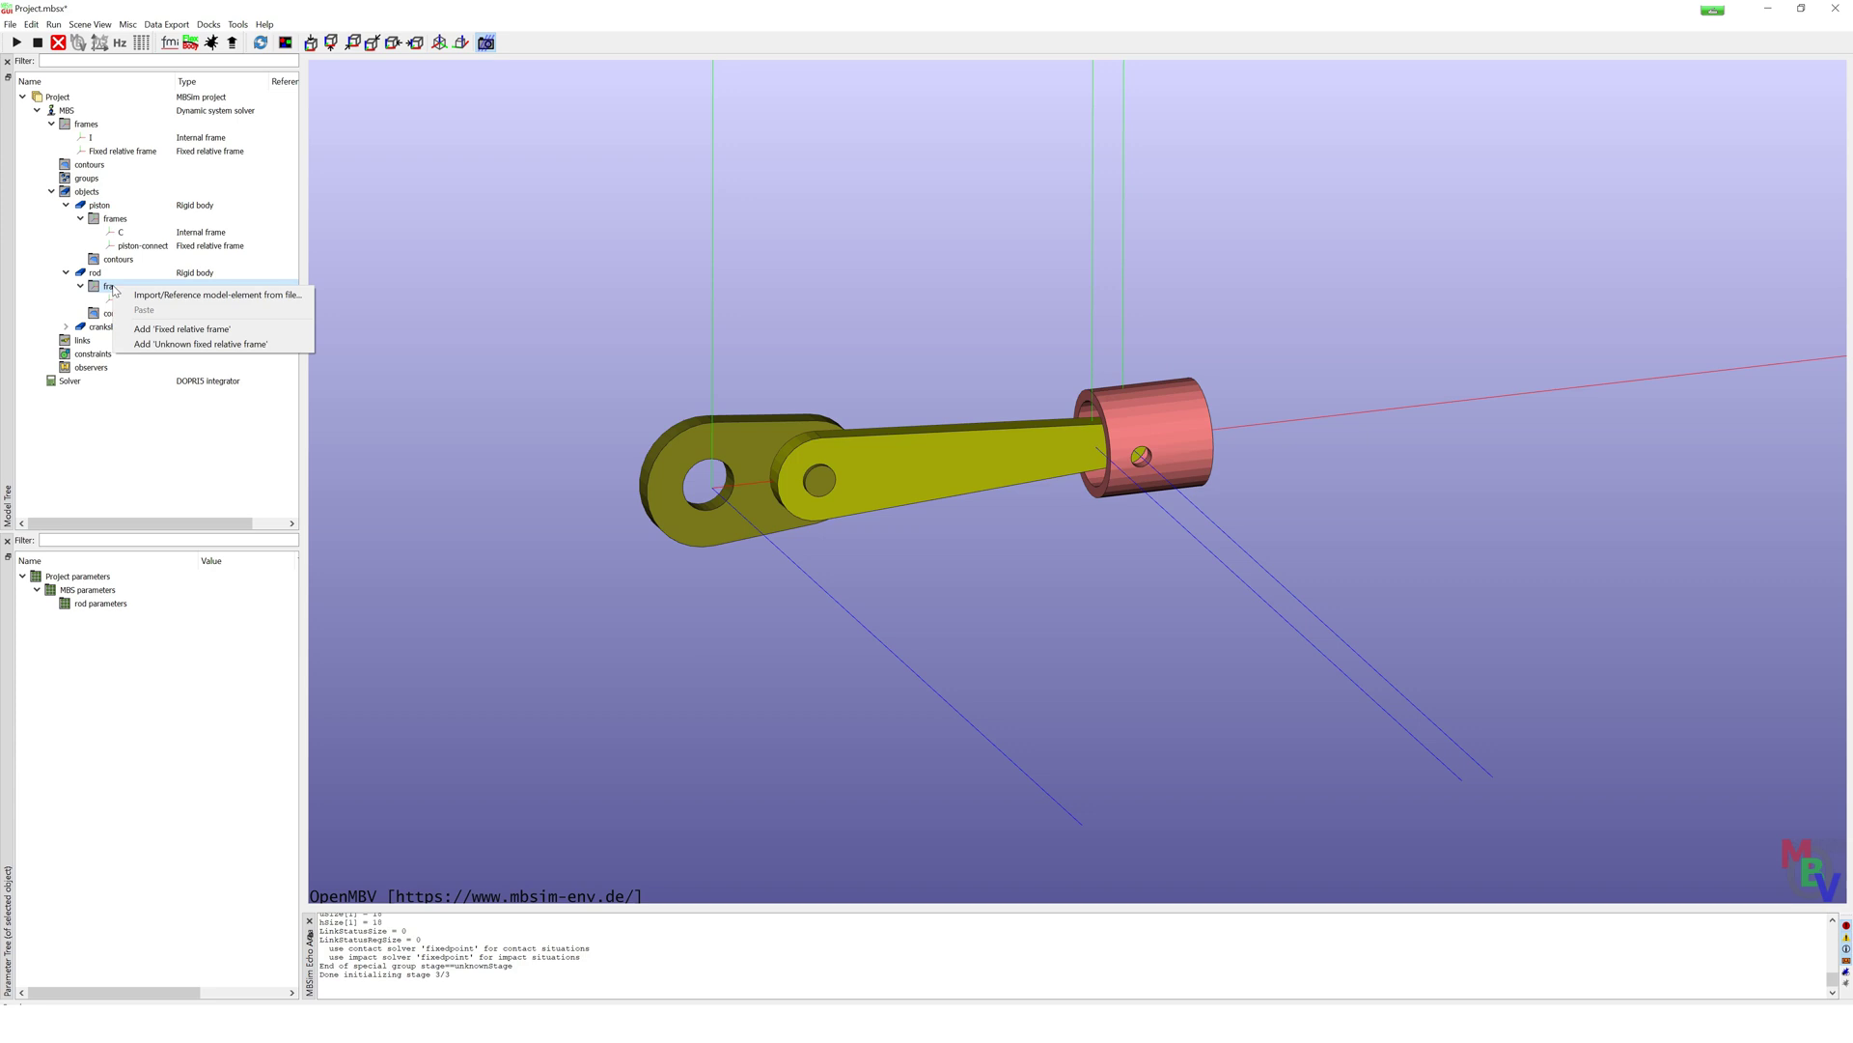
left_click(233, 331)
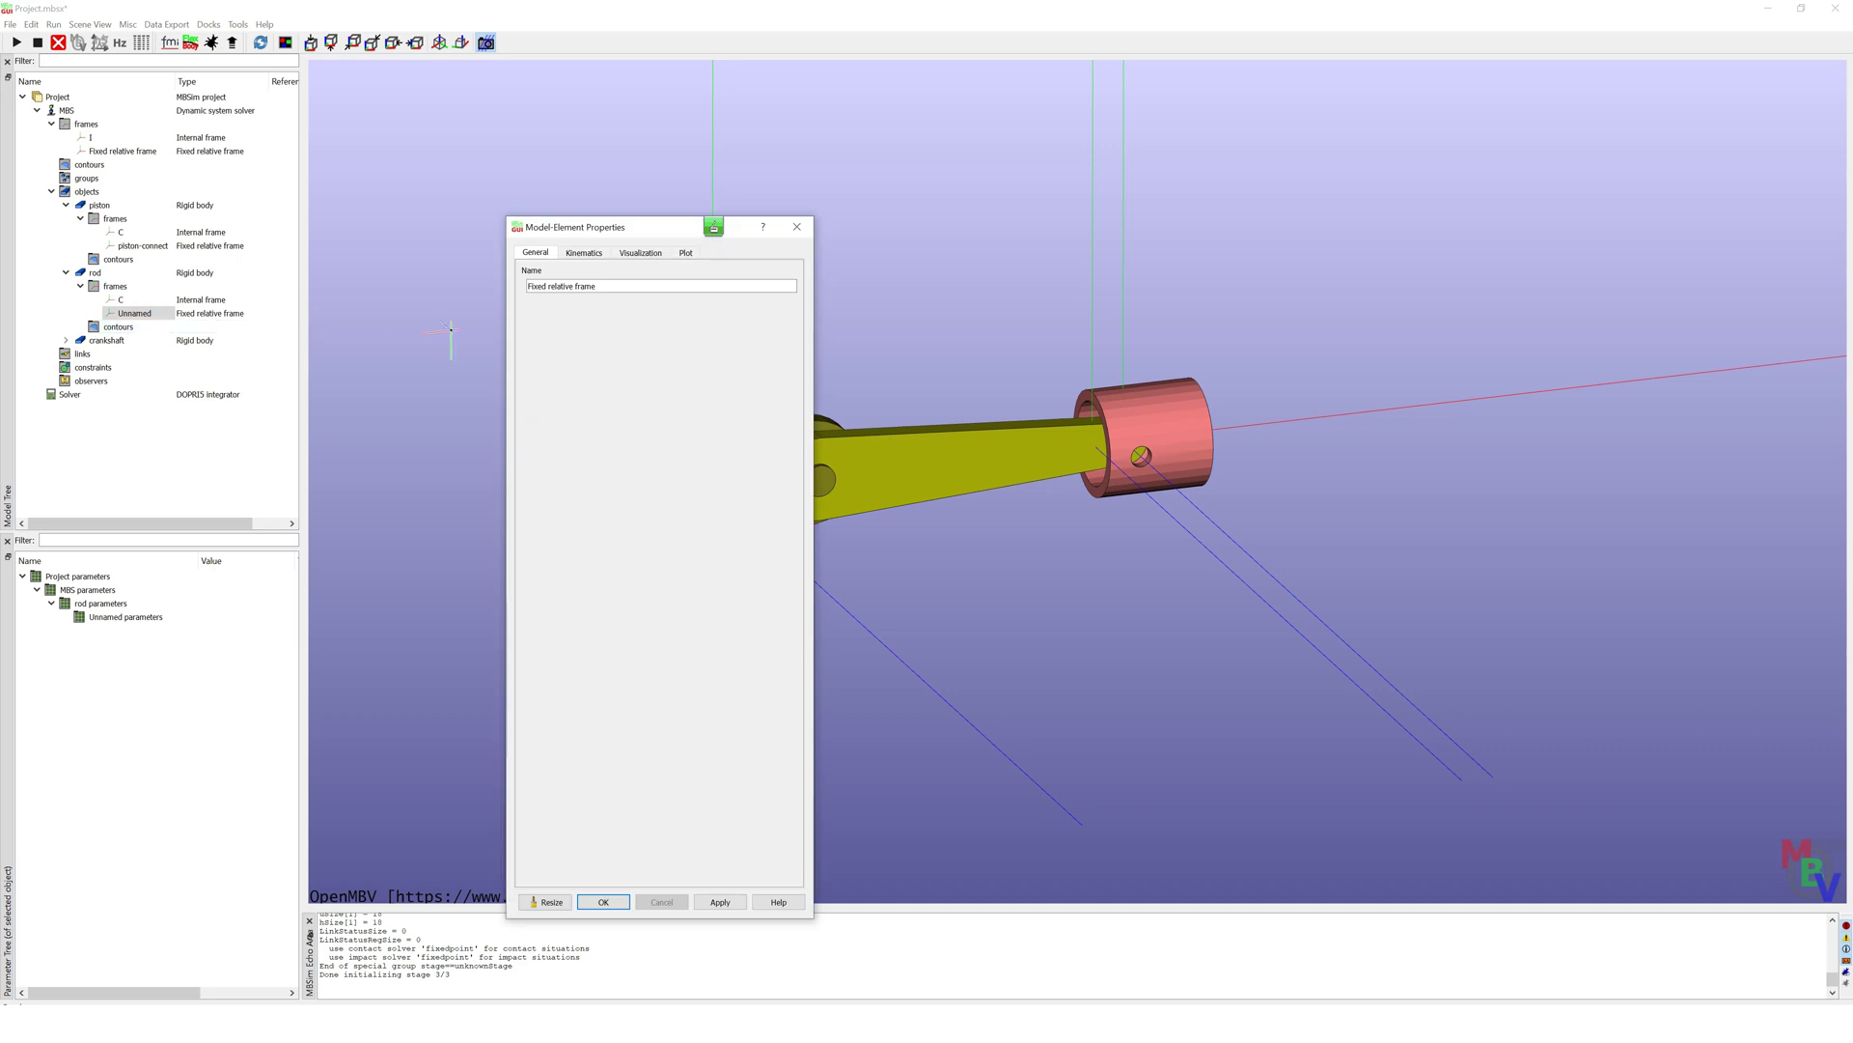
triple_click(608, 287)
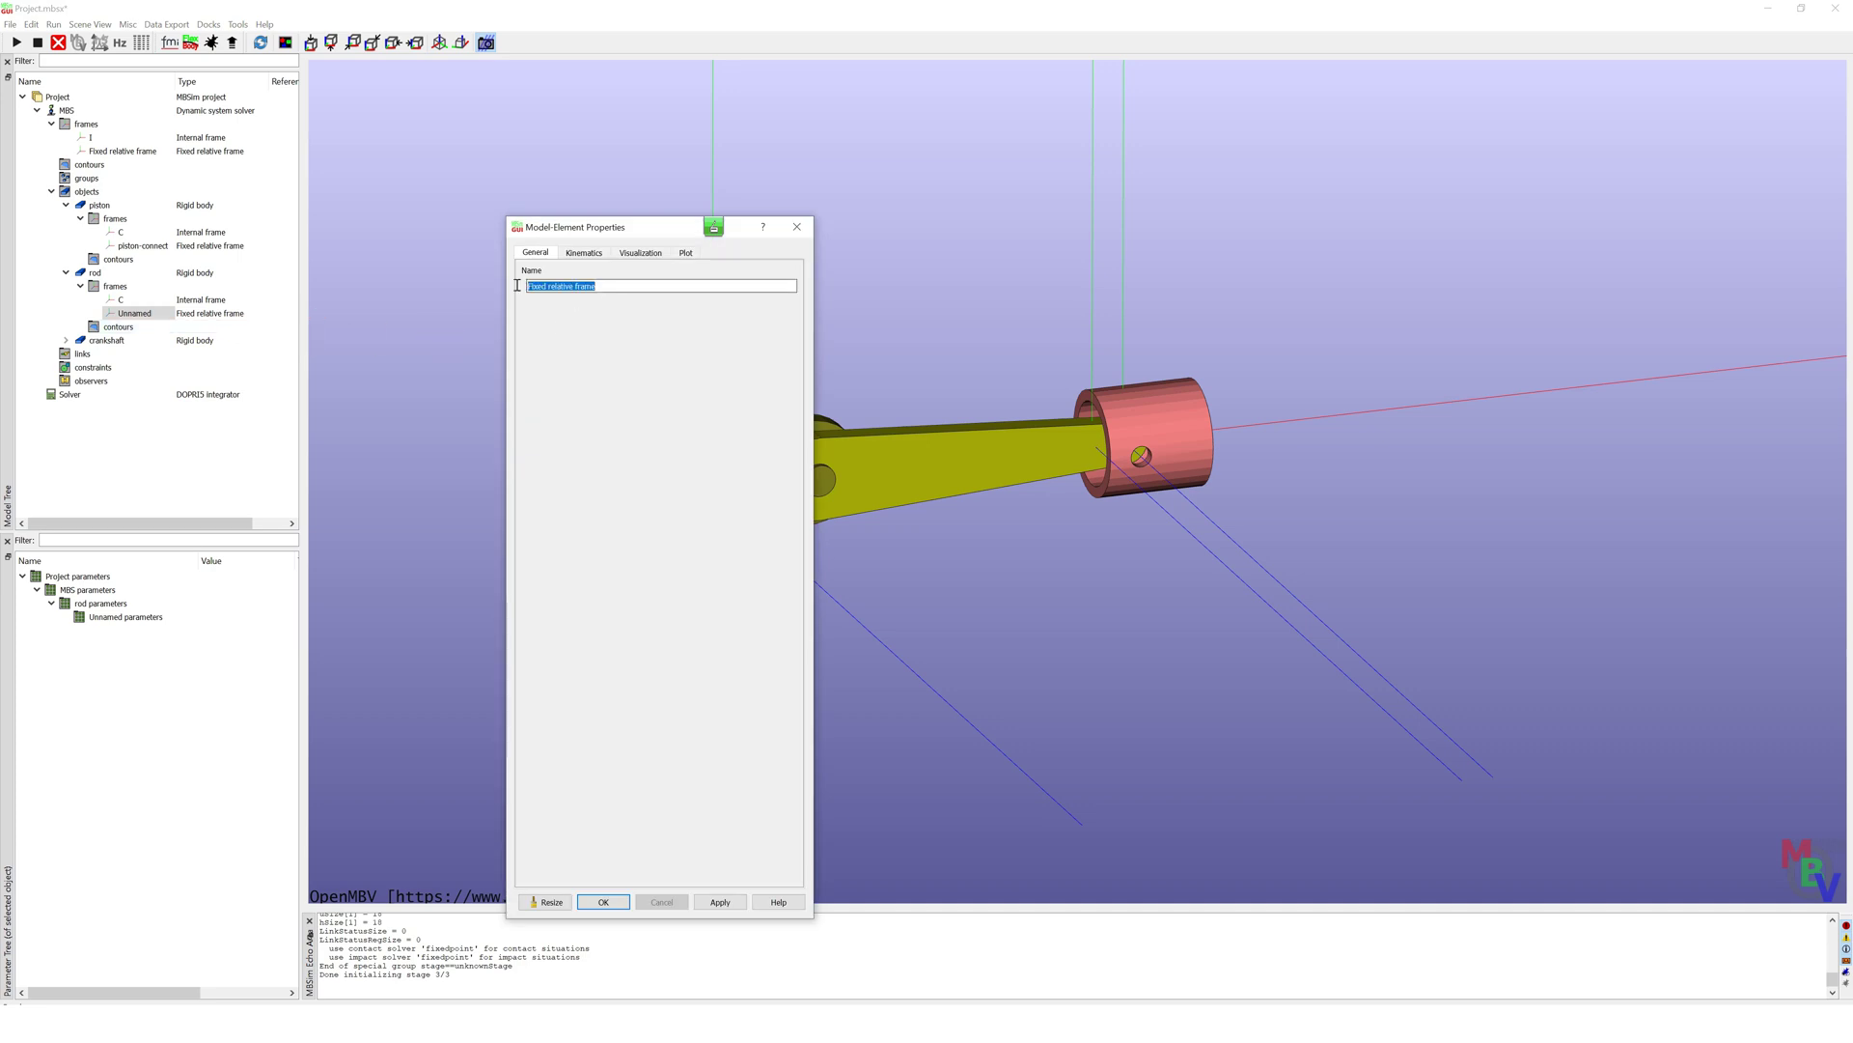
type("rod-piston-connect")
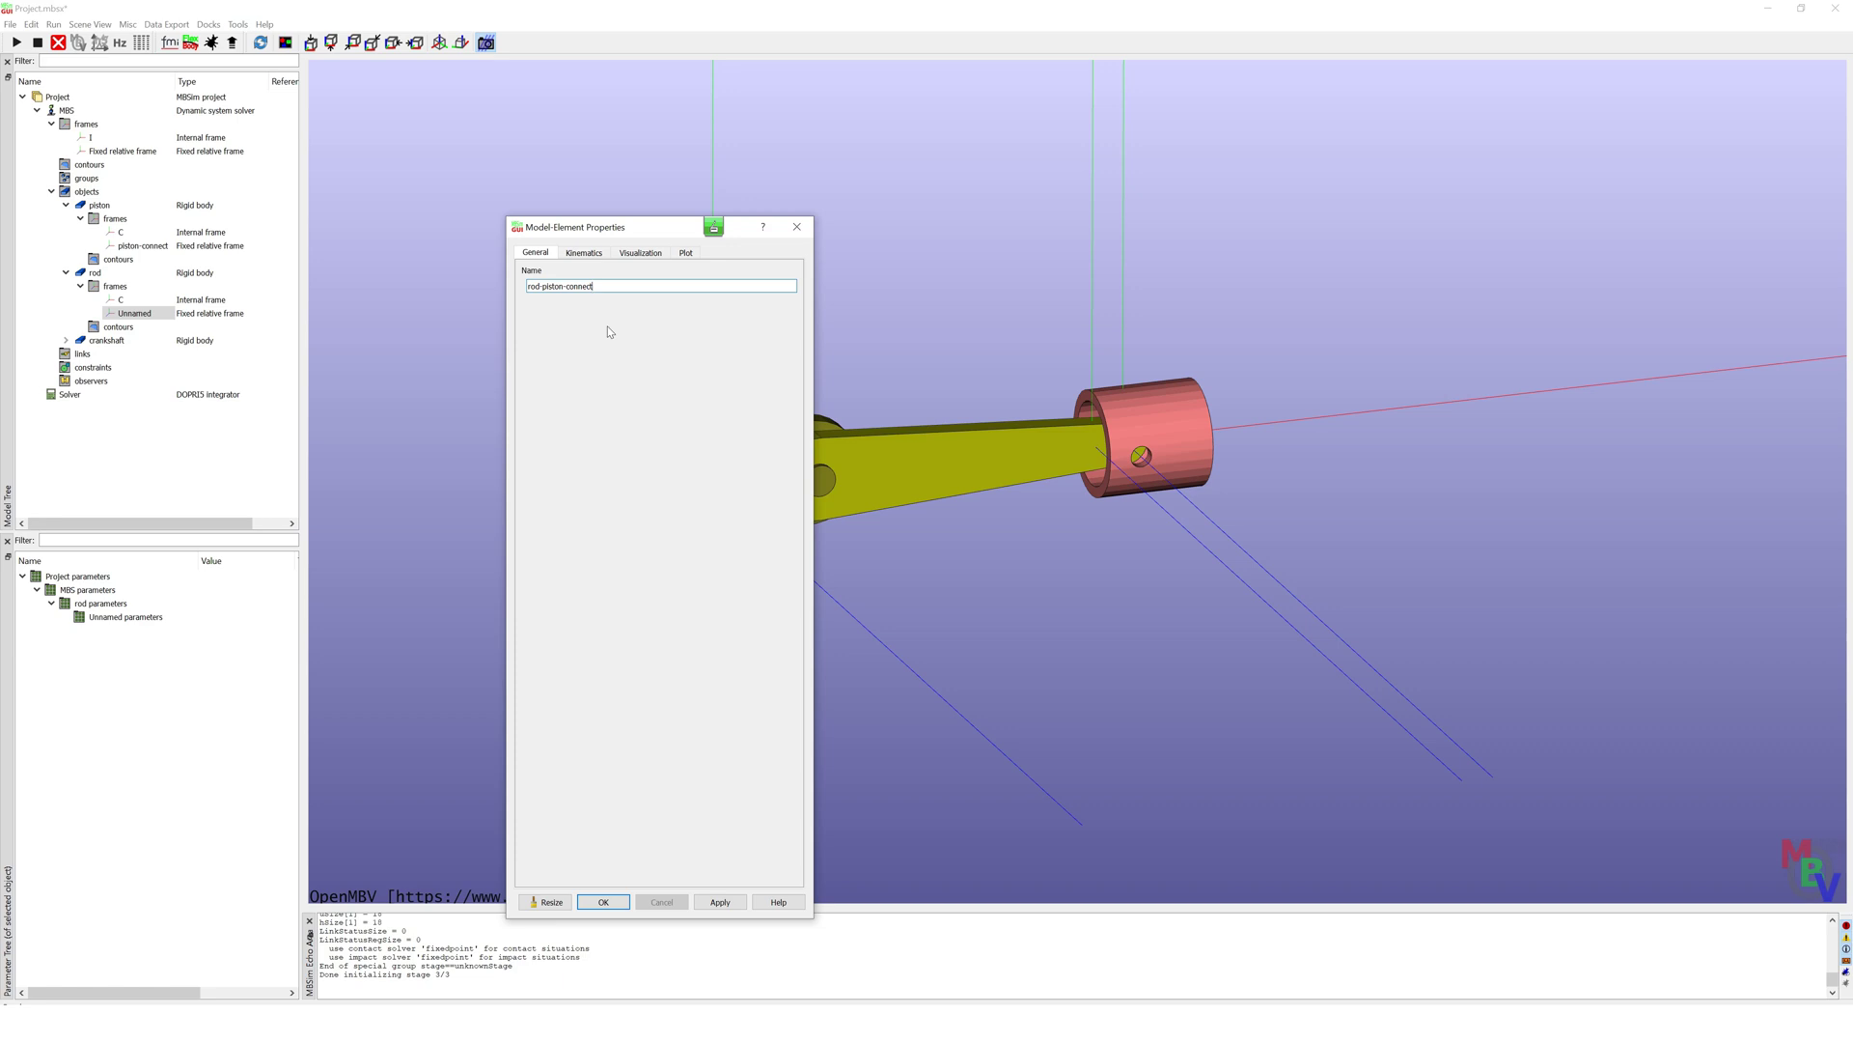
Step: Set the rod-piston-connect frame's relative position to 0.03 m along x and apply it
left_click(584, 253)
left_click(526, 287)
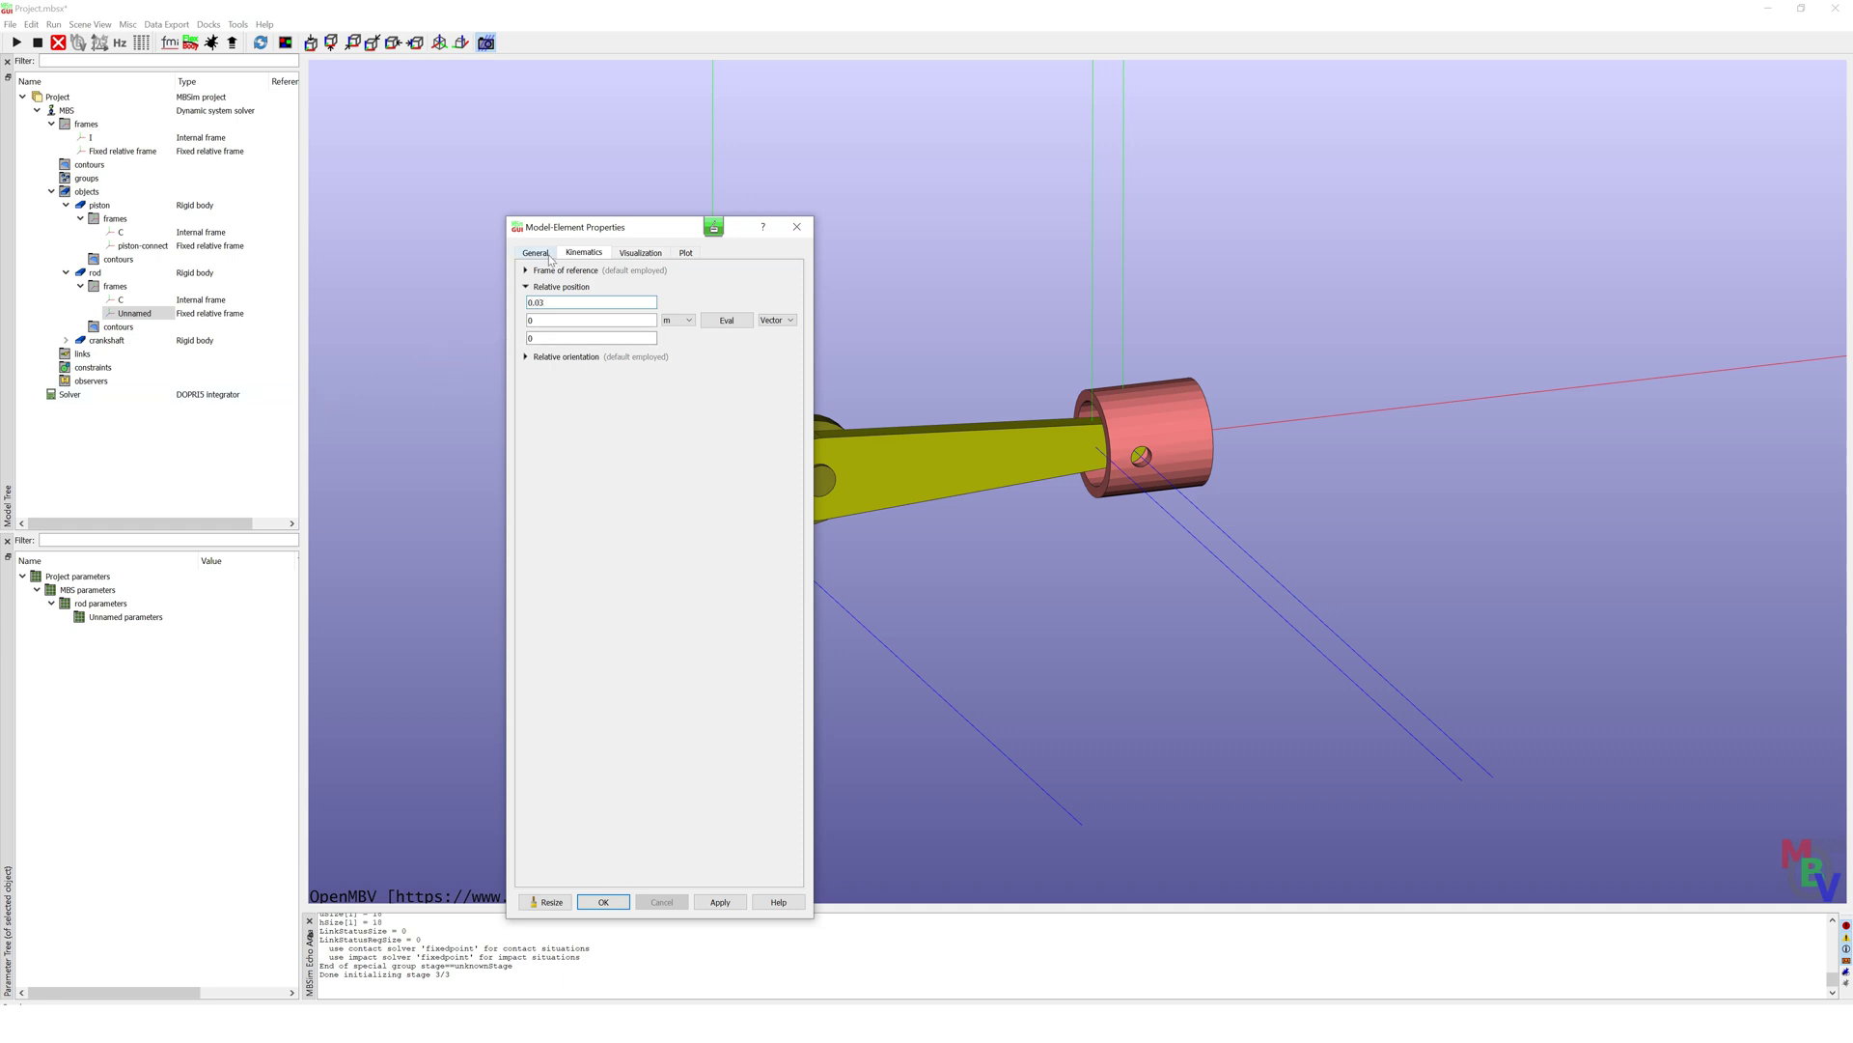
left_click(722, 900)
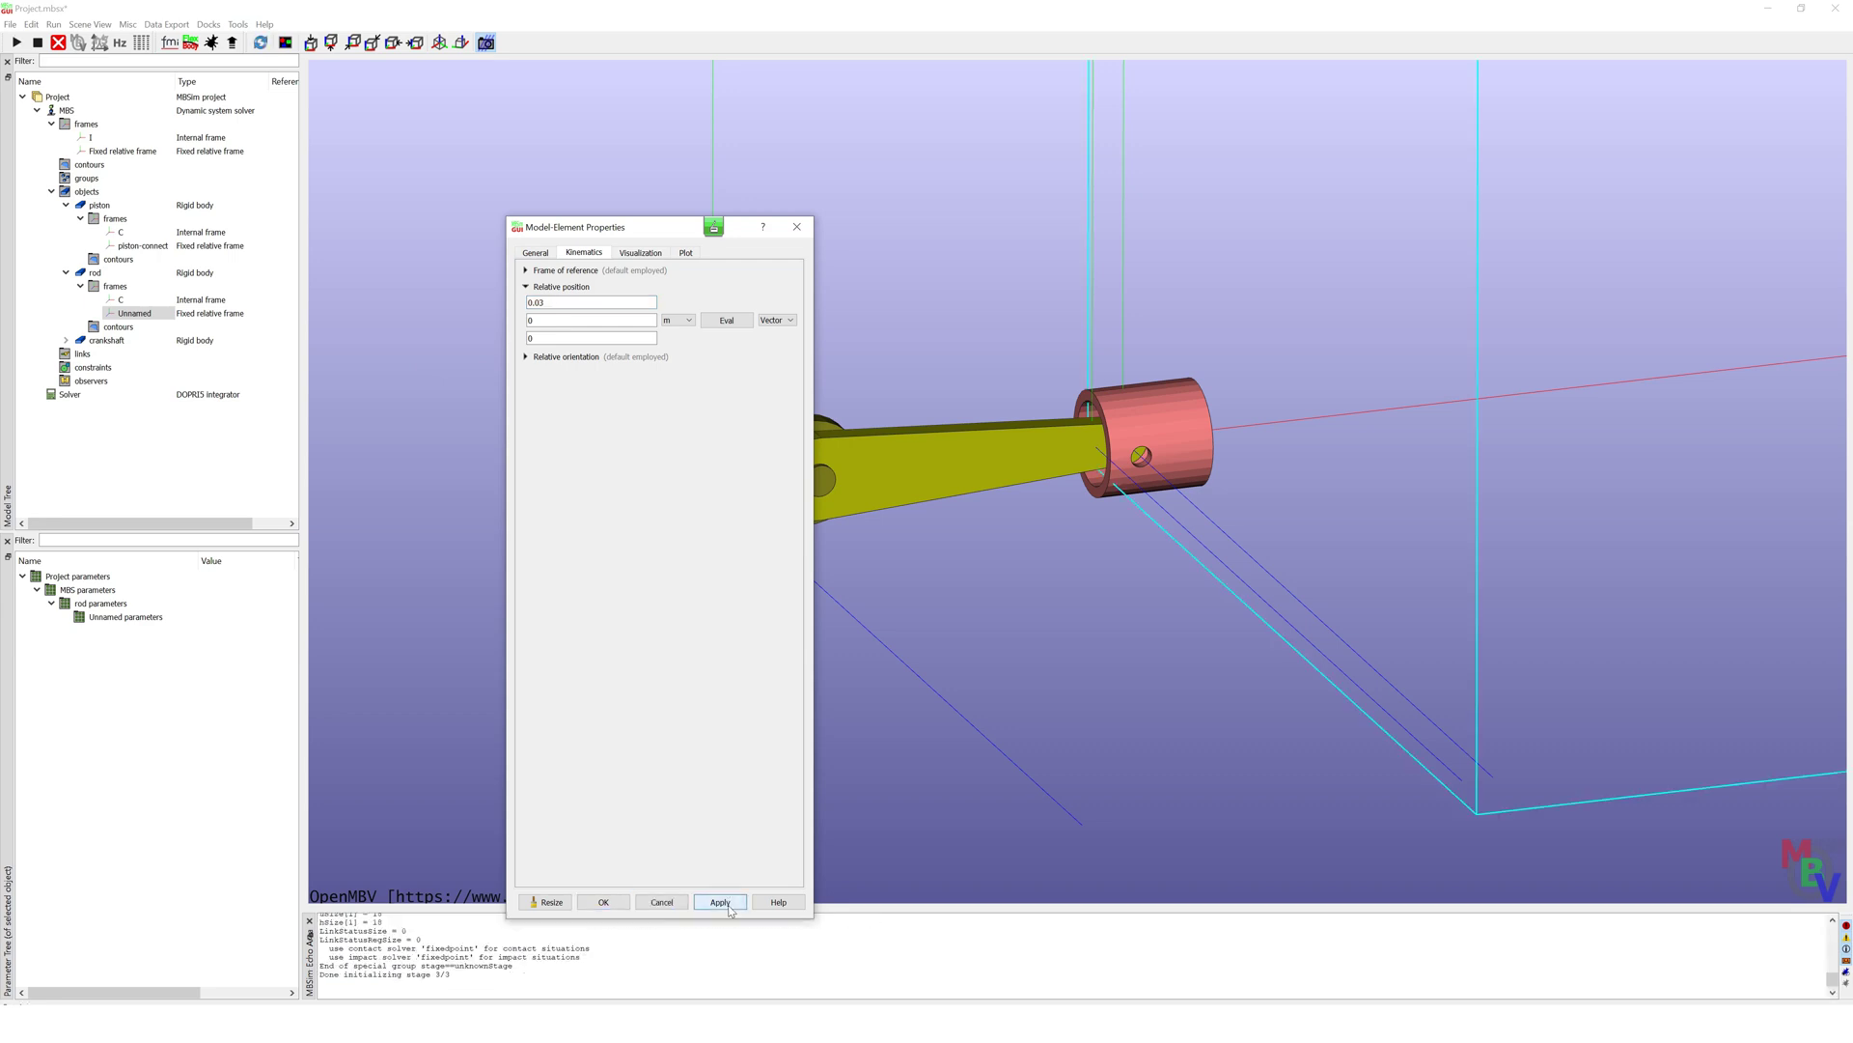
left_click(796, 226)
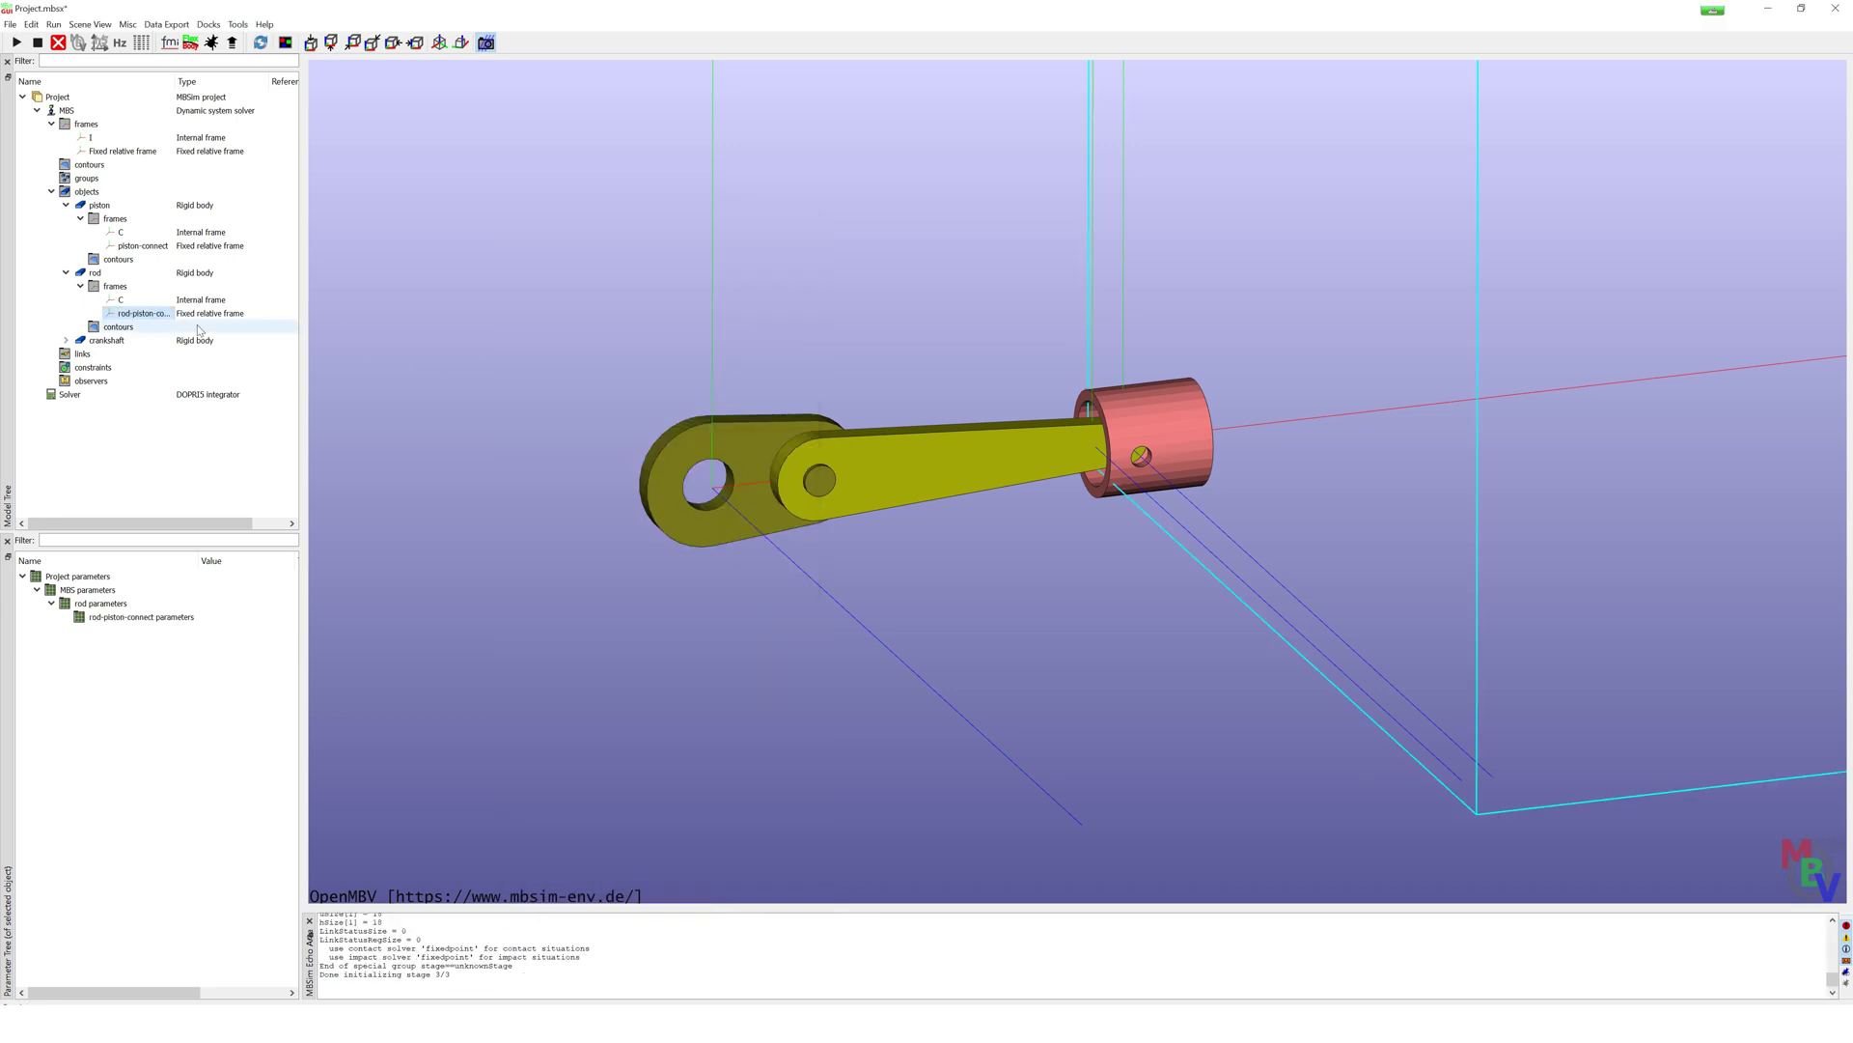
Step: Add a second fixed relative frame to the rod and name it rod-crankshaft-connect
right_click(110, 287)
left_click(182, 328)
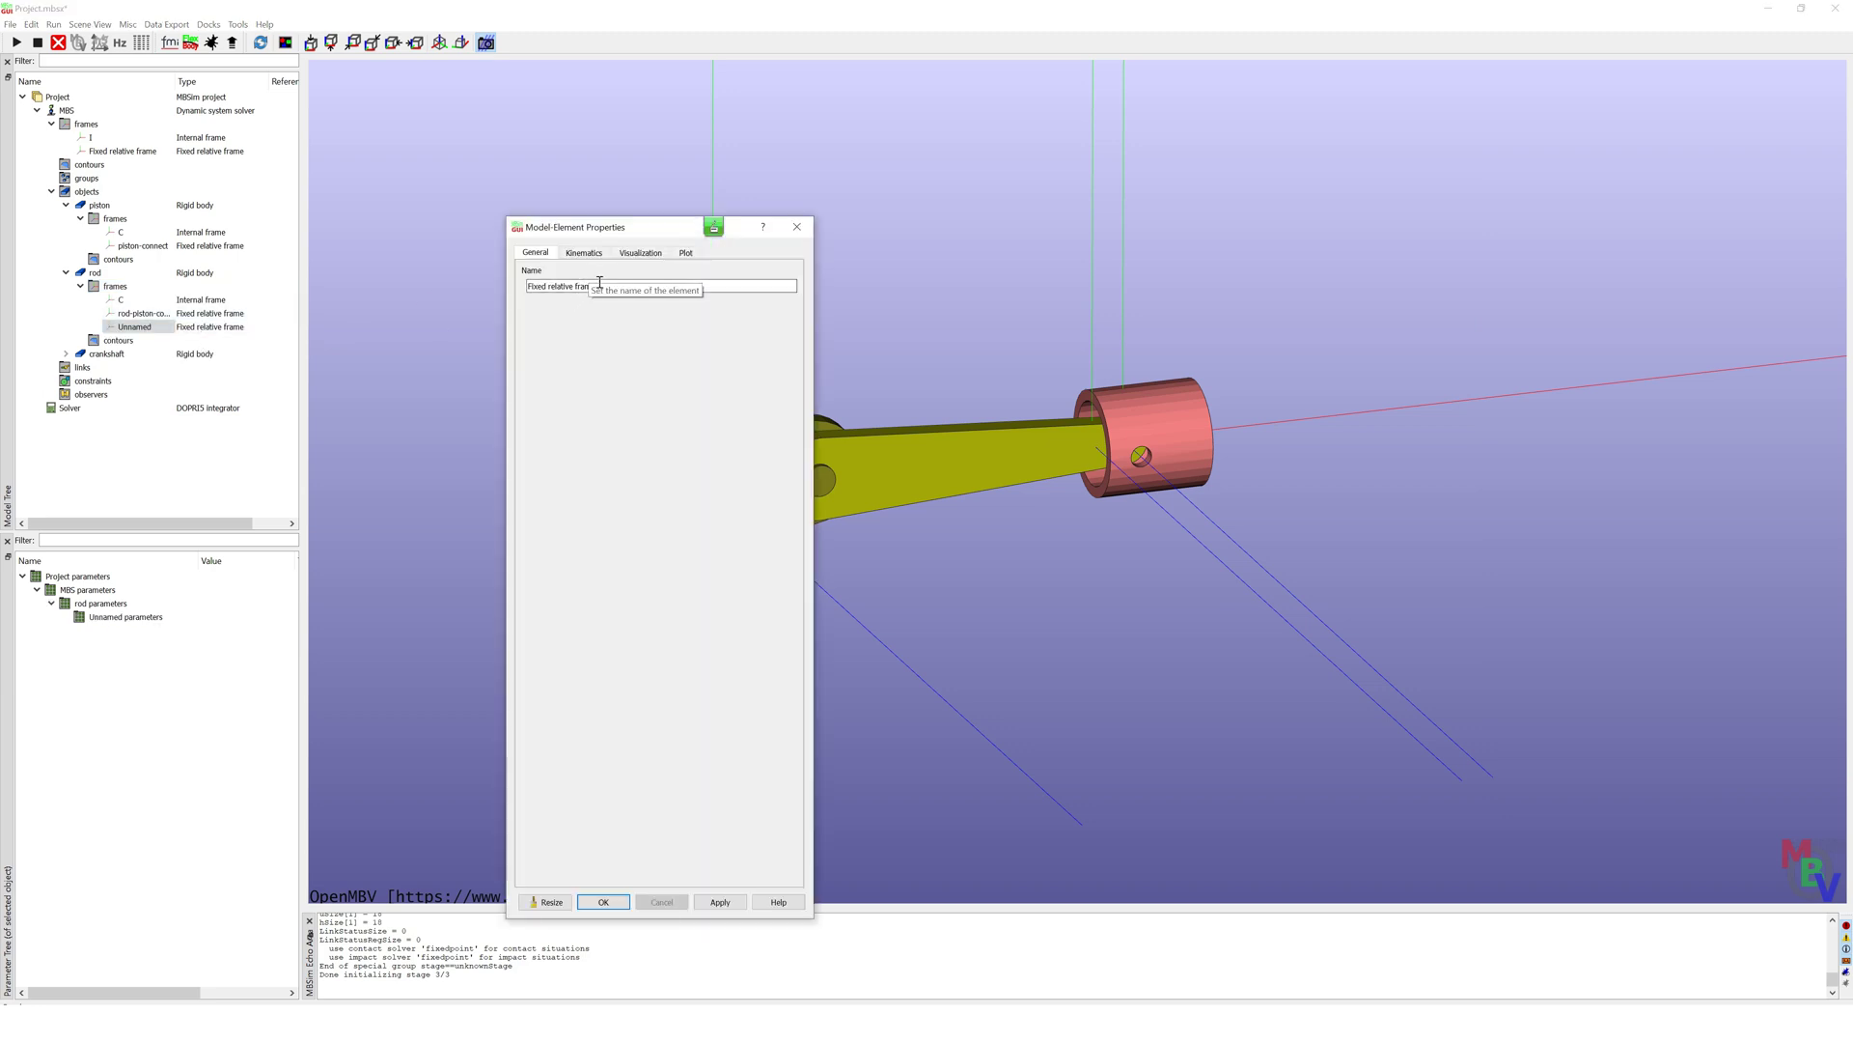
triple_click(606, 285)
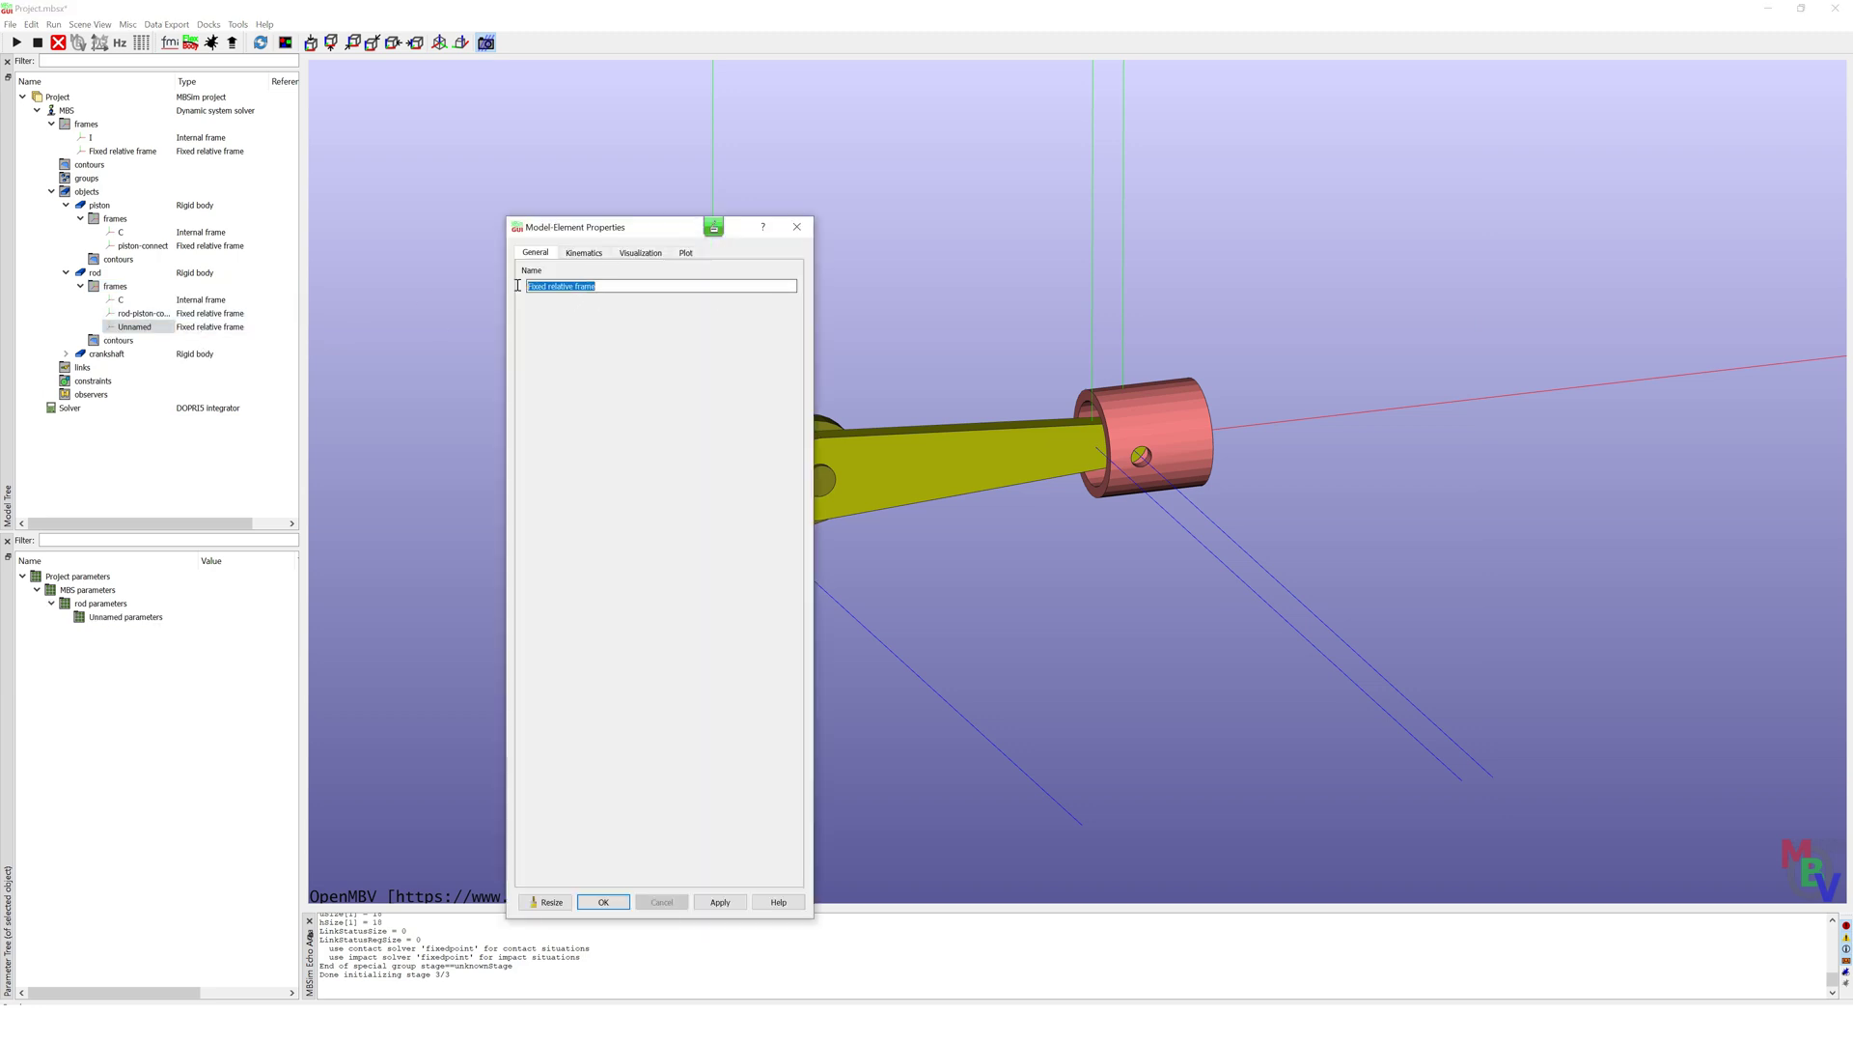
type("rod-crankshaft-connect")
Step: Set the rod-crankshaft-connect frame's relative position to -0.27 m along x and accept its properties
left_click(596, 254)
left_click(525, 287)
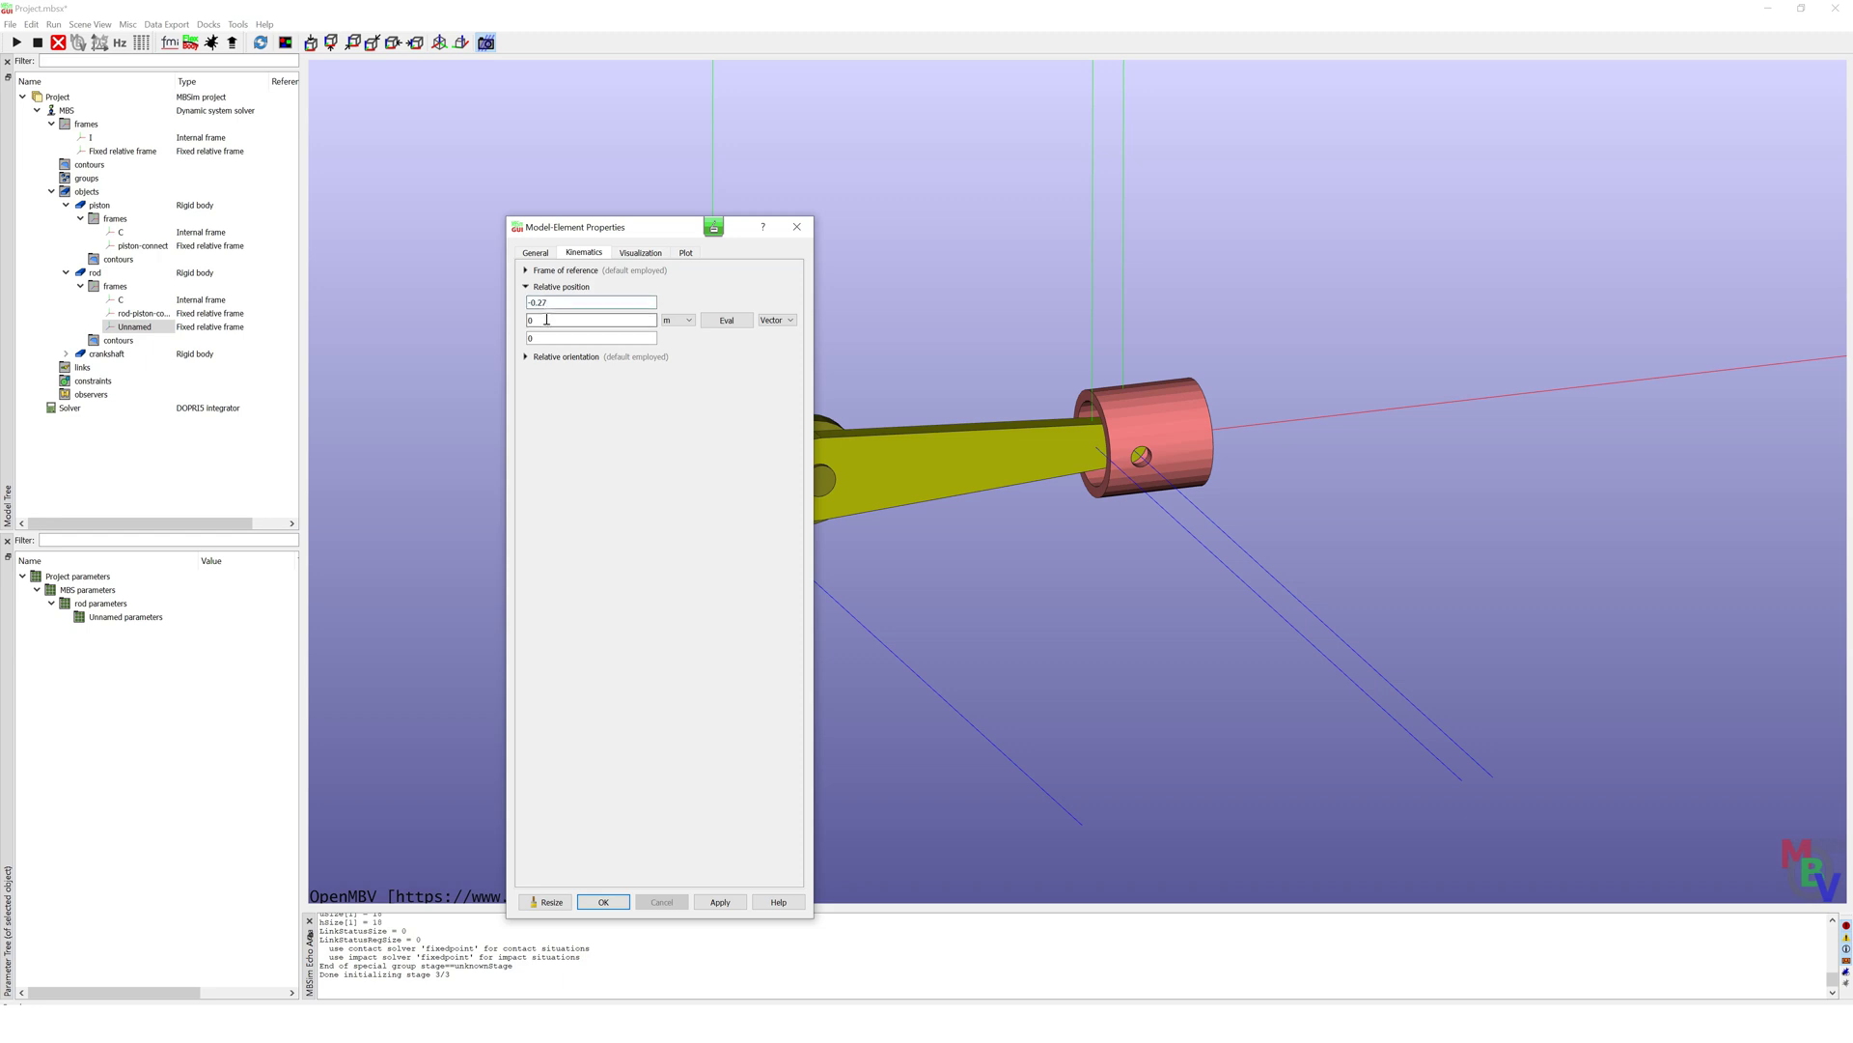
left_click(603, 901)
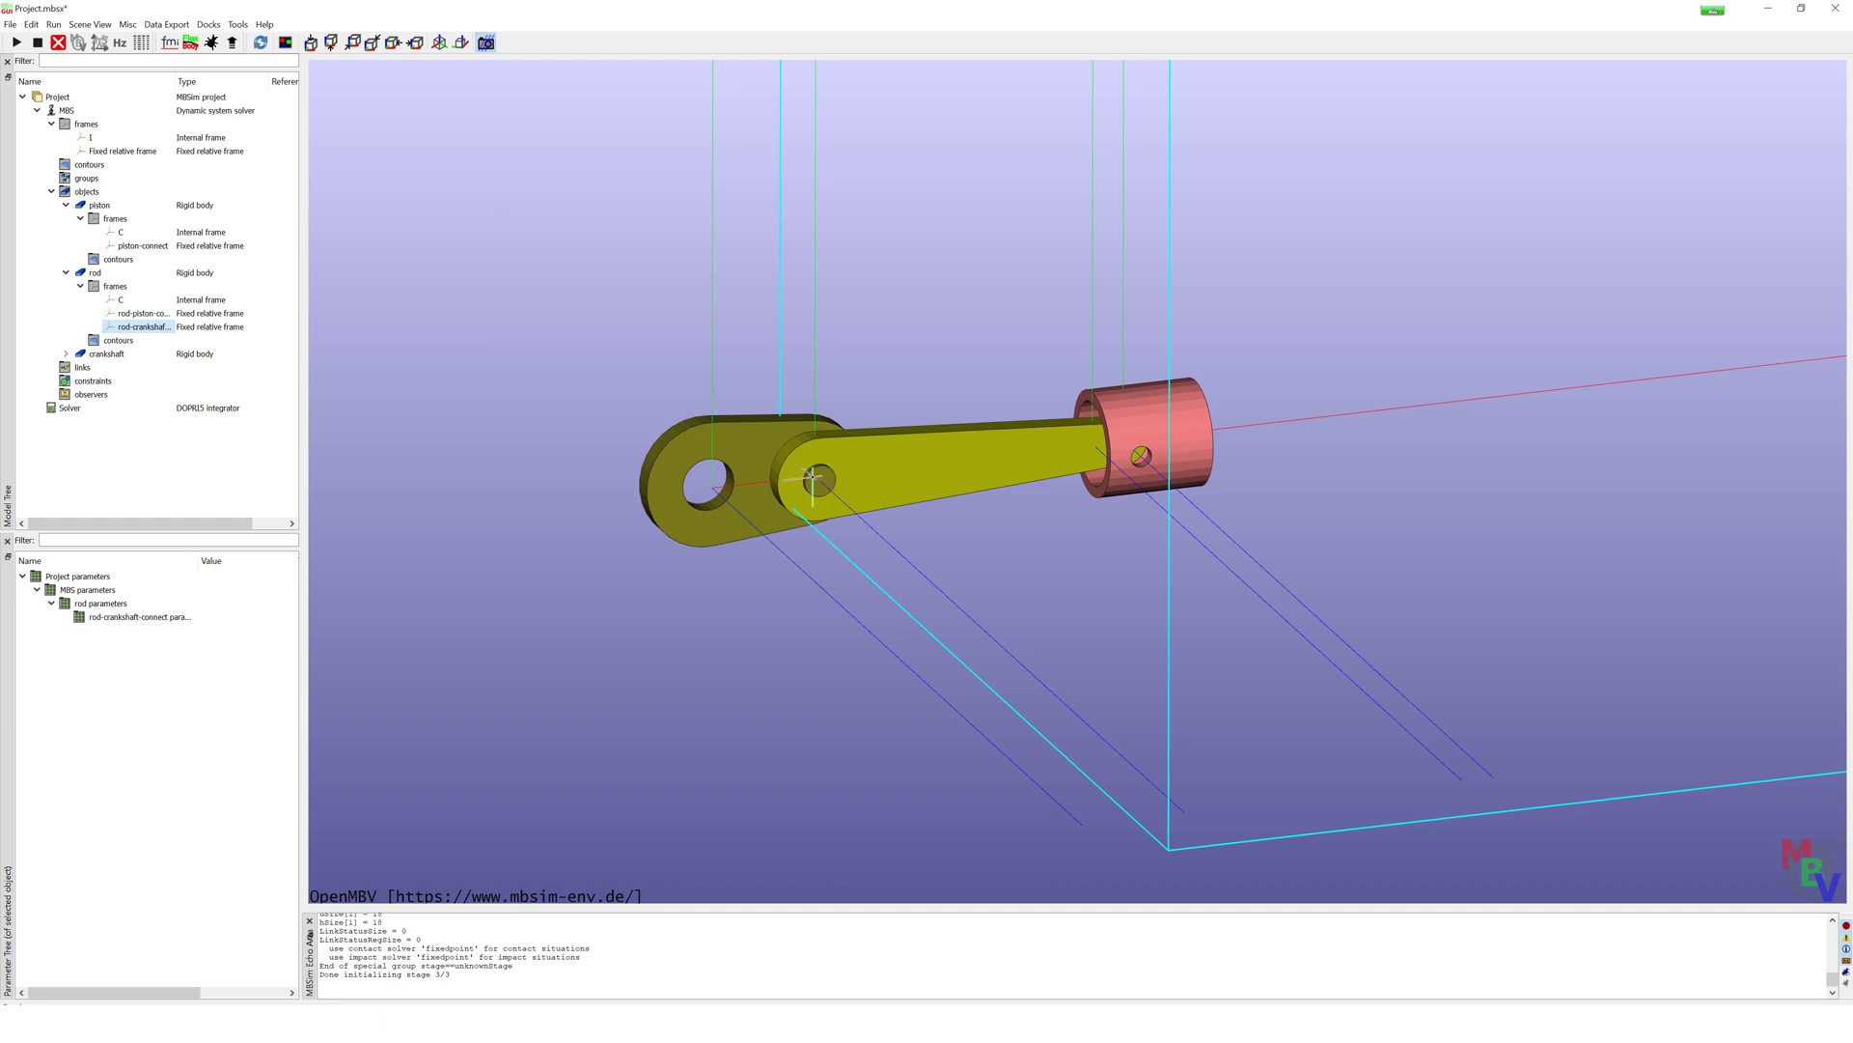
Step: Give the rod a state dependent translation along axes x and y
double_click(95, 272)
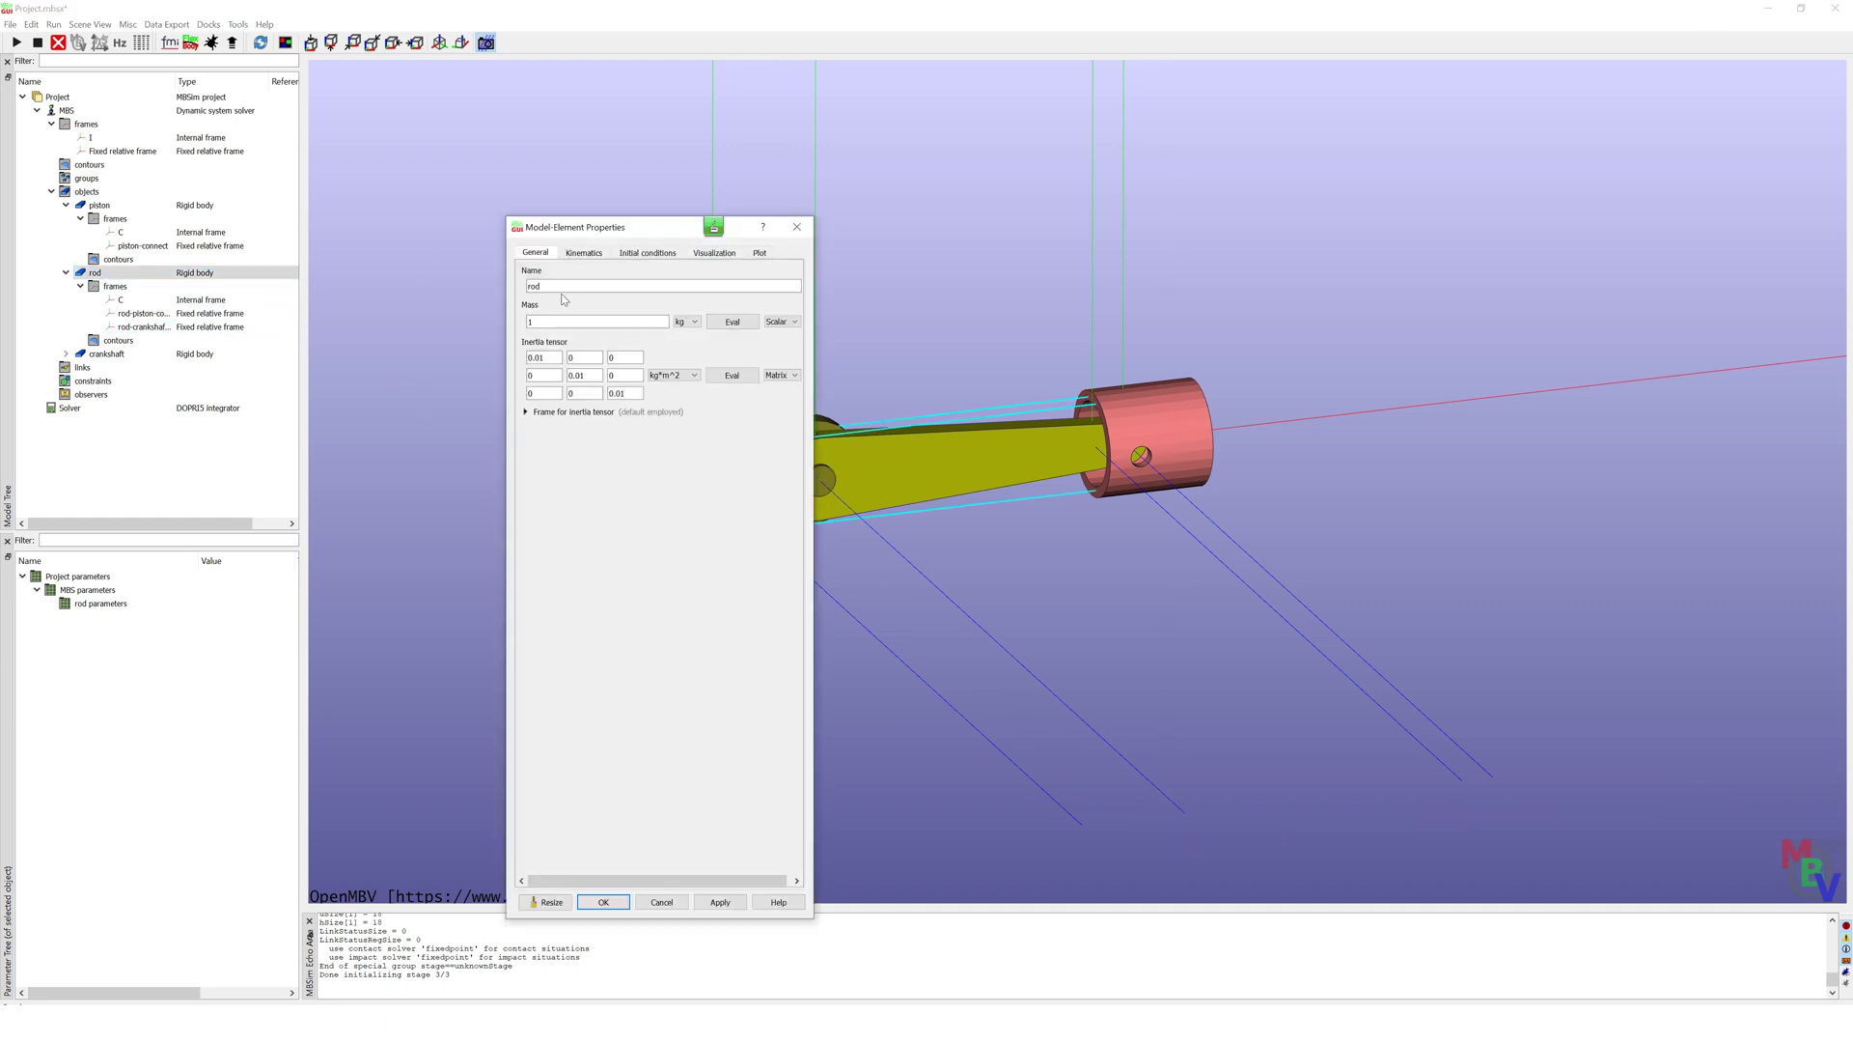
left_click(583, 252)
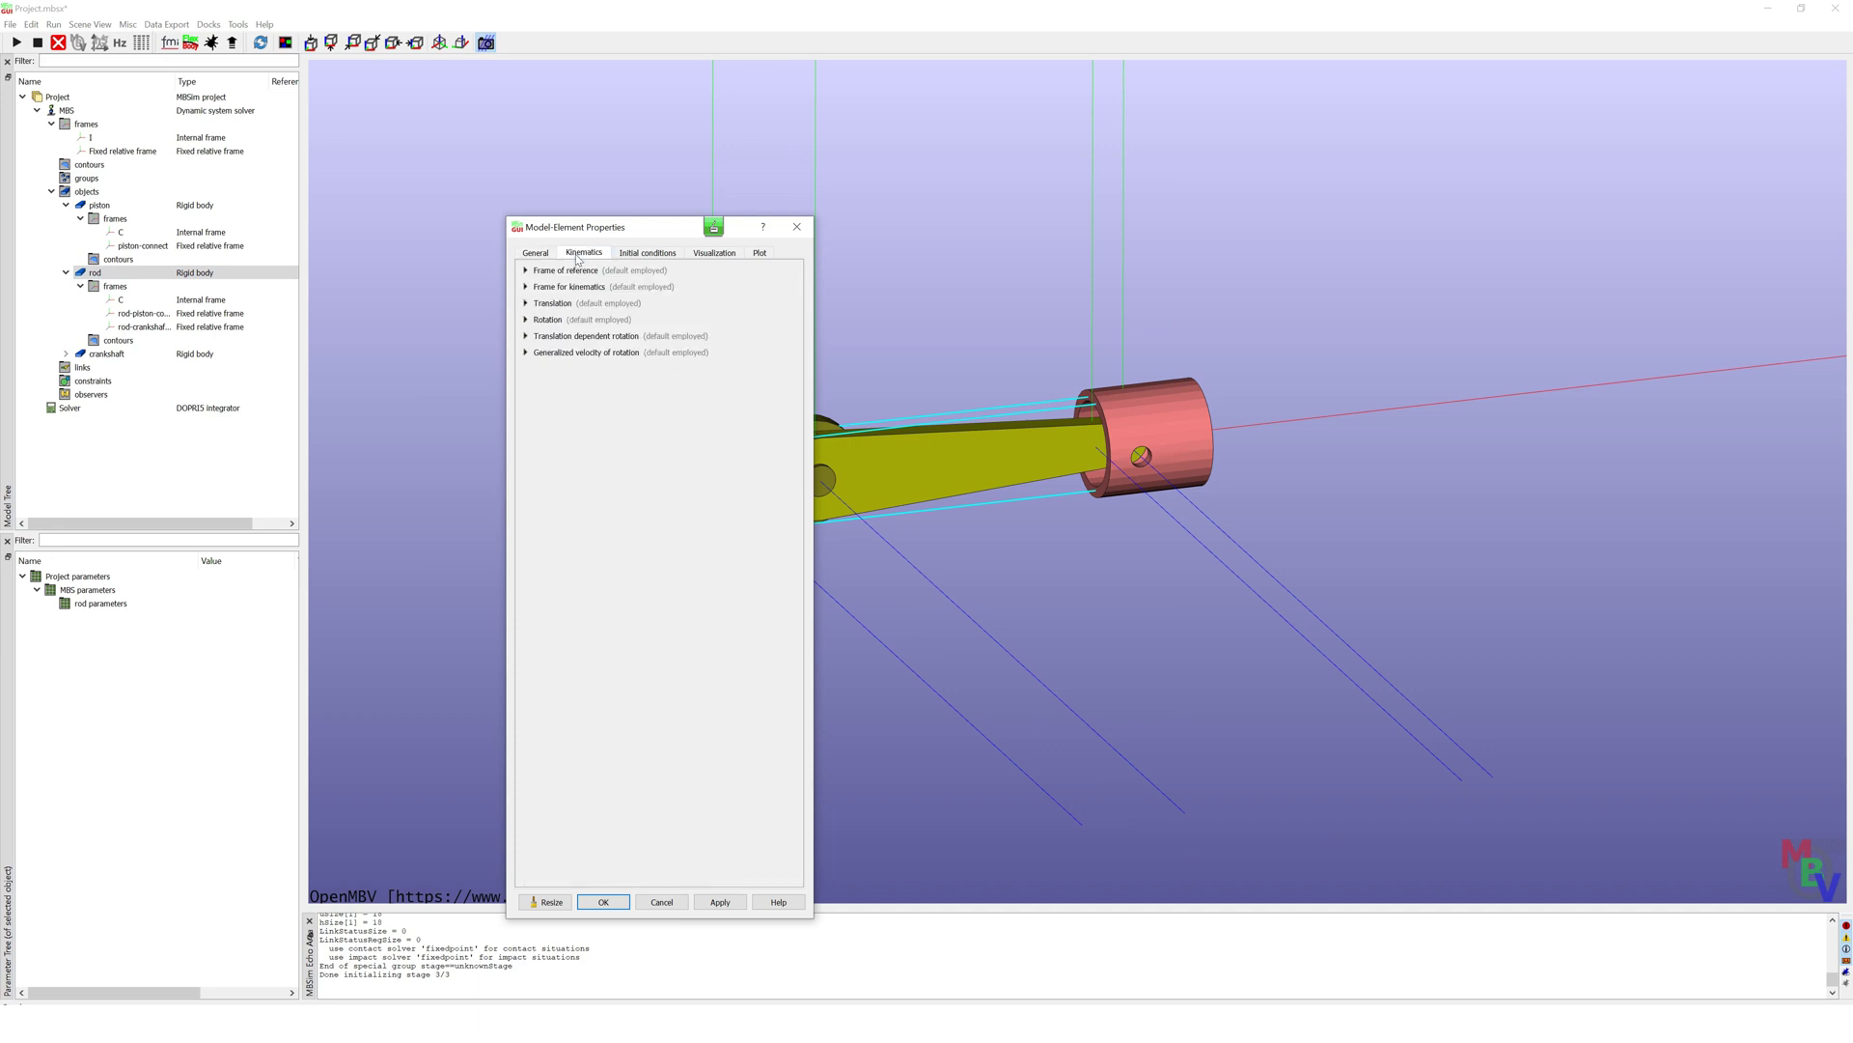
left_click(526, 302)
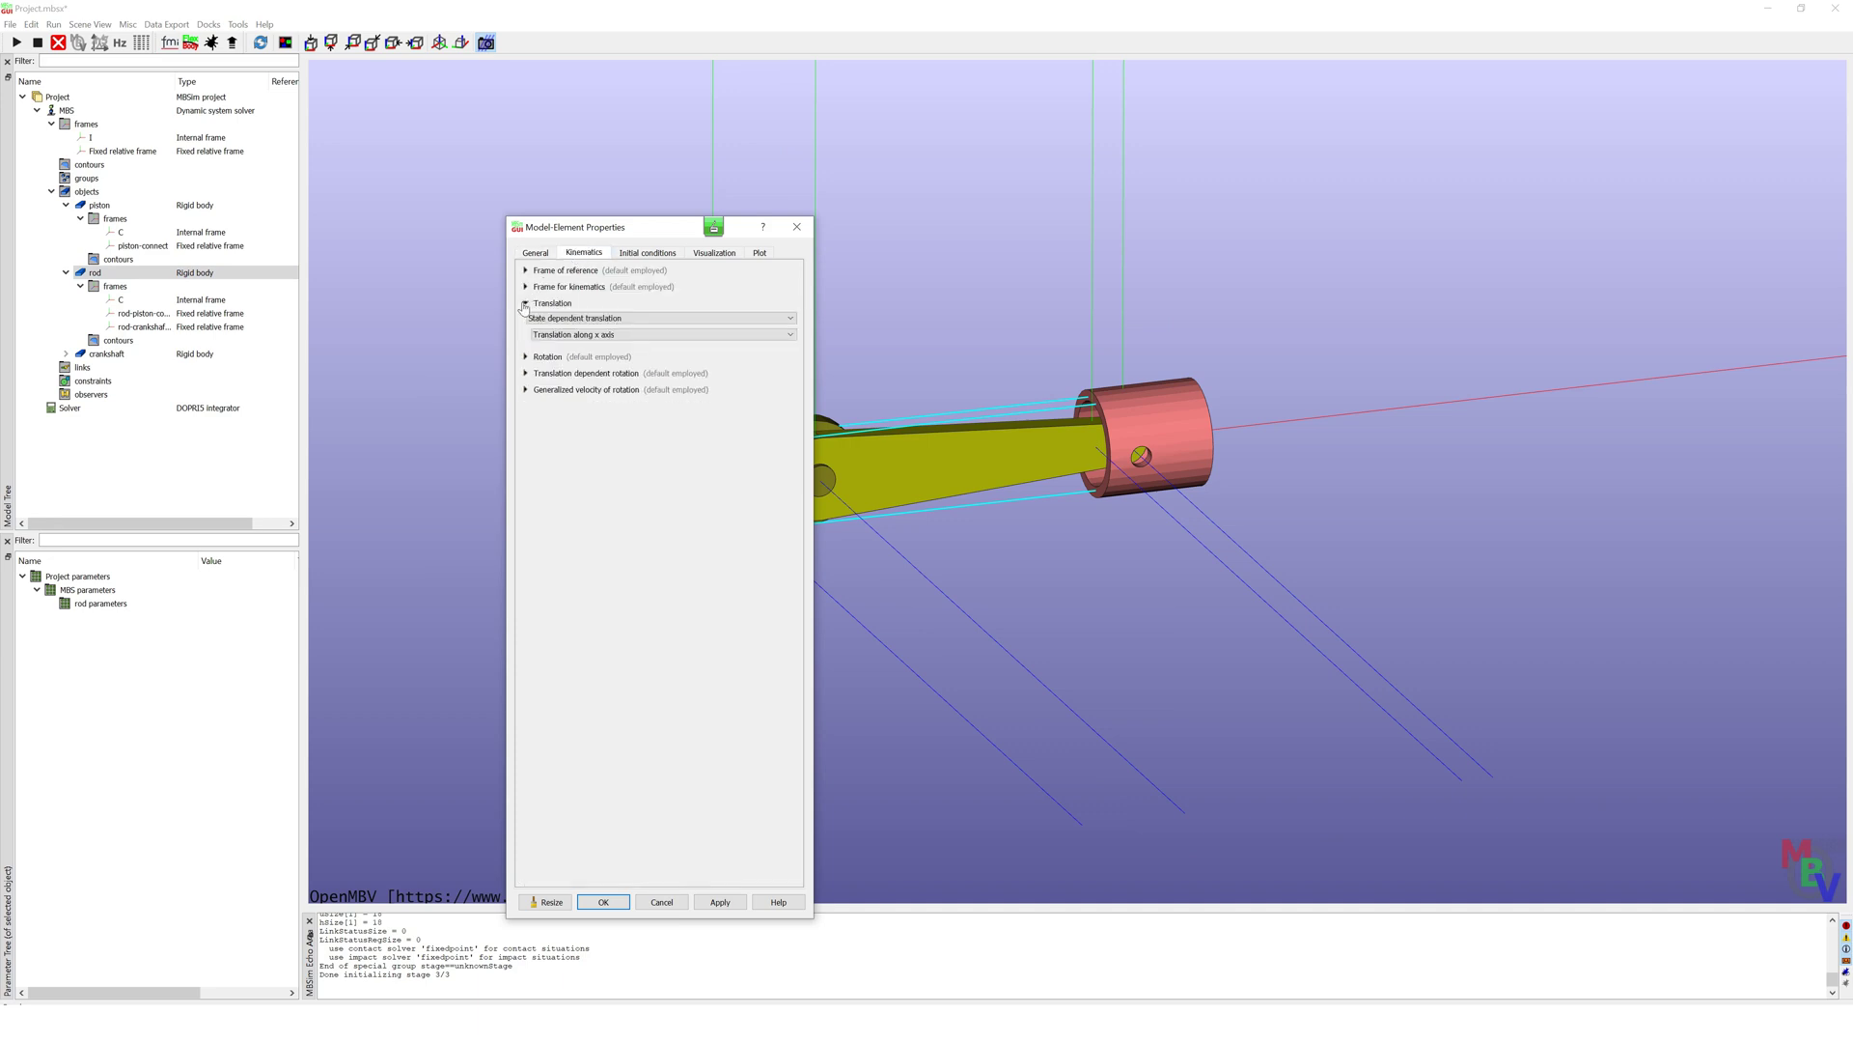
left_click(787, 335)
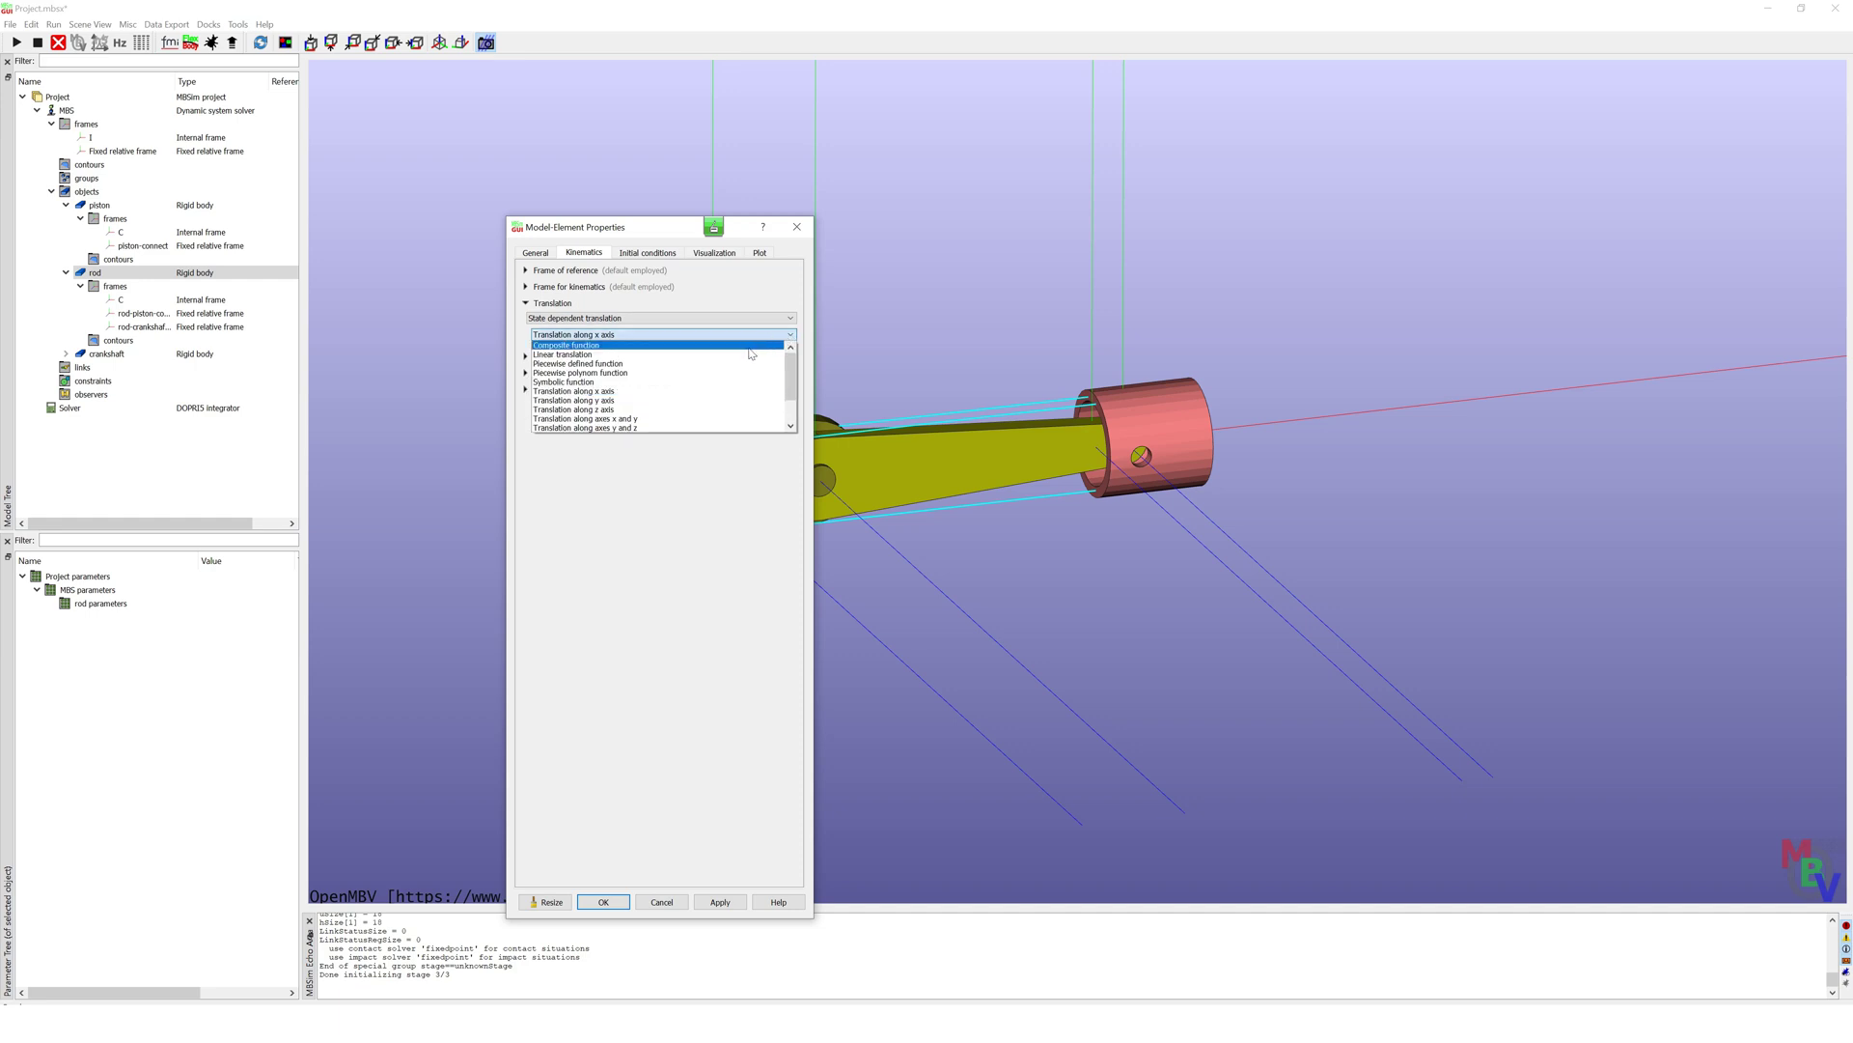
scroll(637, 393, "down", 1)
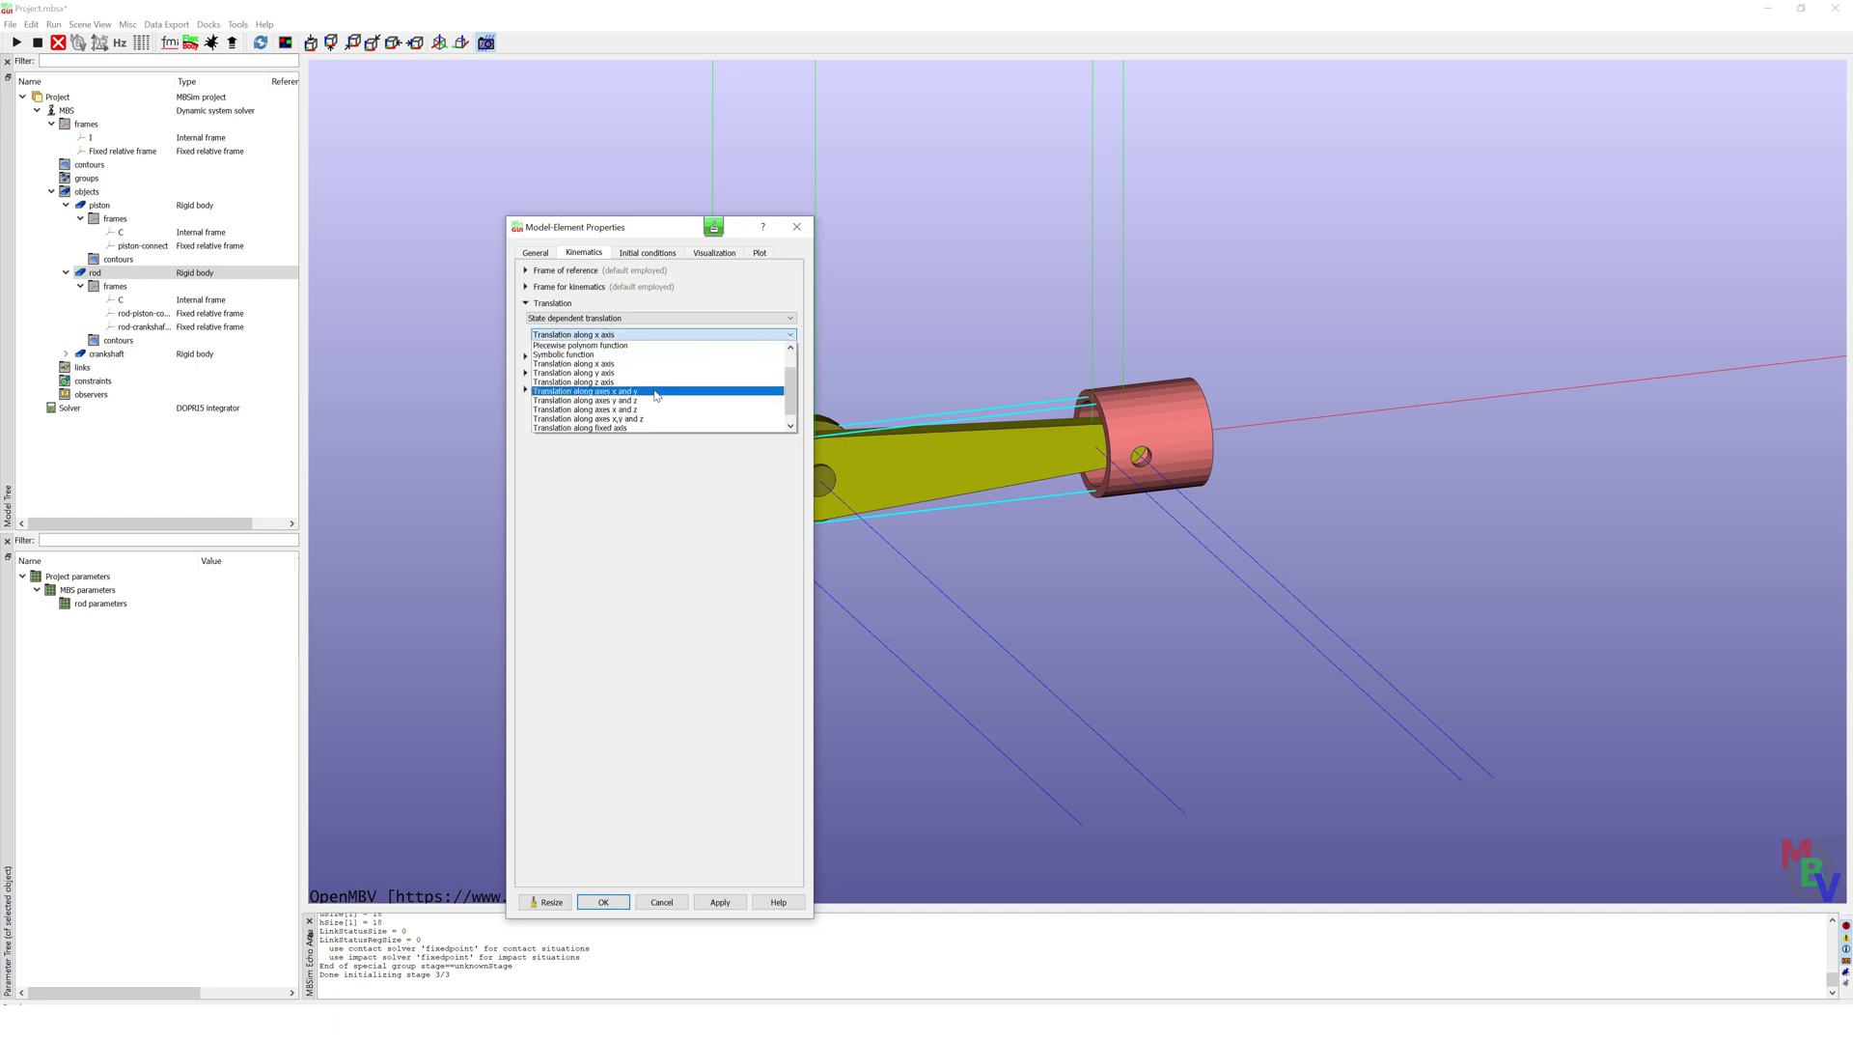
left_click(655, 391)
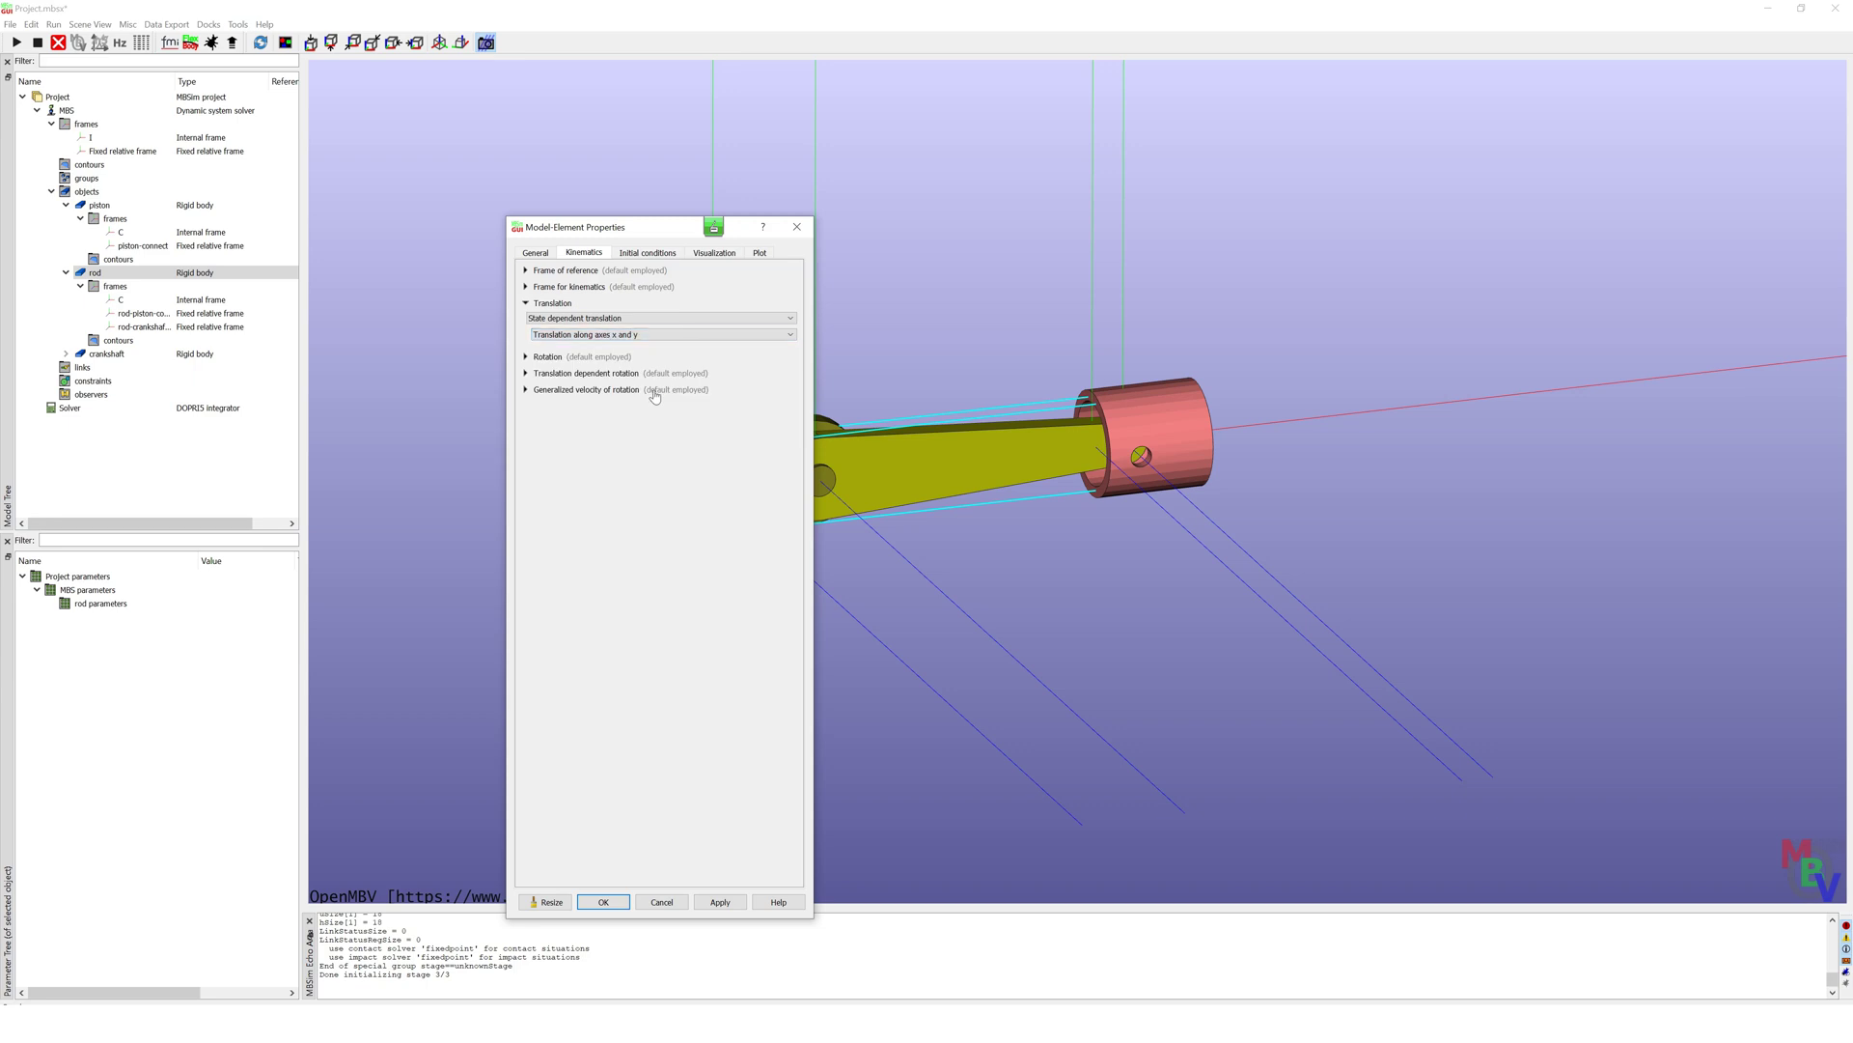
Step: Give the rod a state dependent rotation about the z axis and accept its properties
left_click(525, 357)
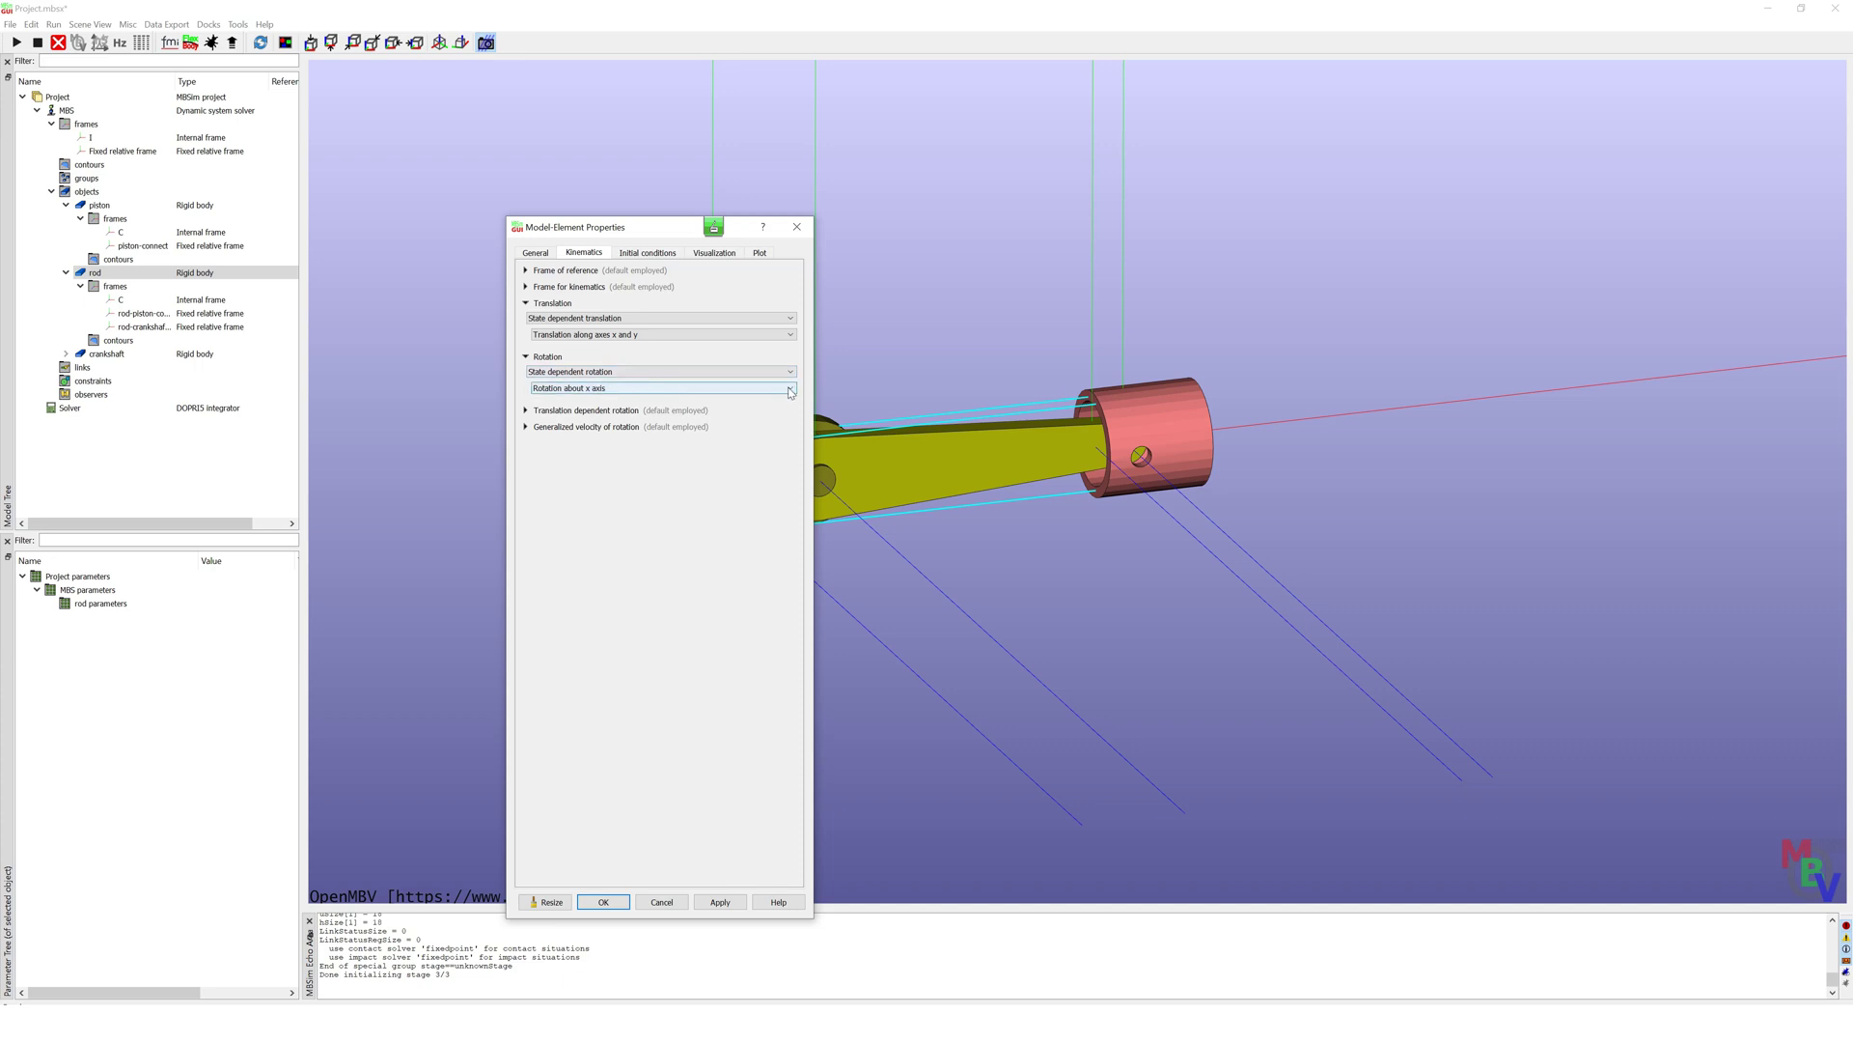
left_click(790, 389)
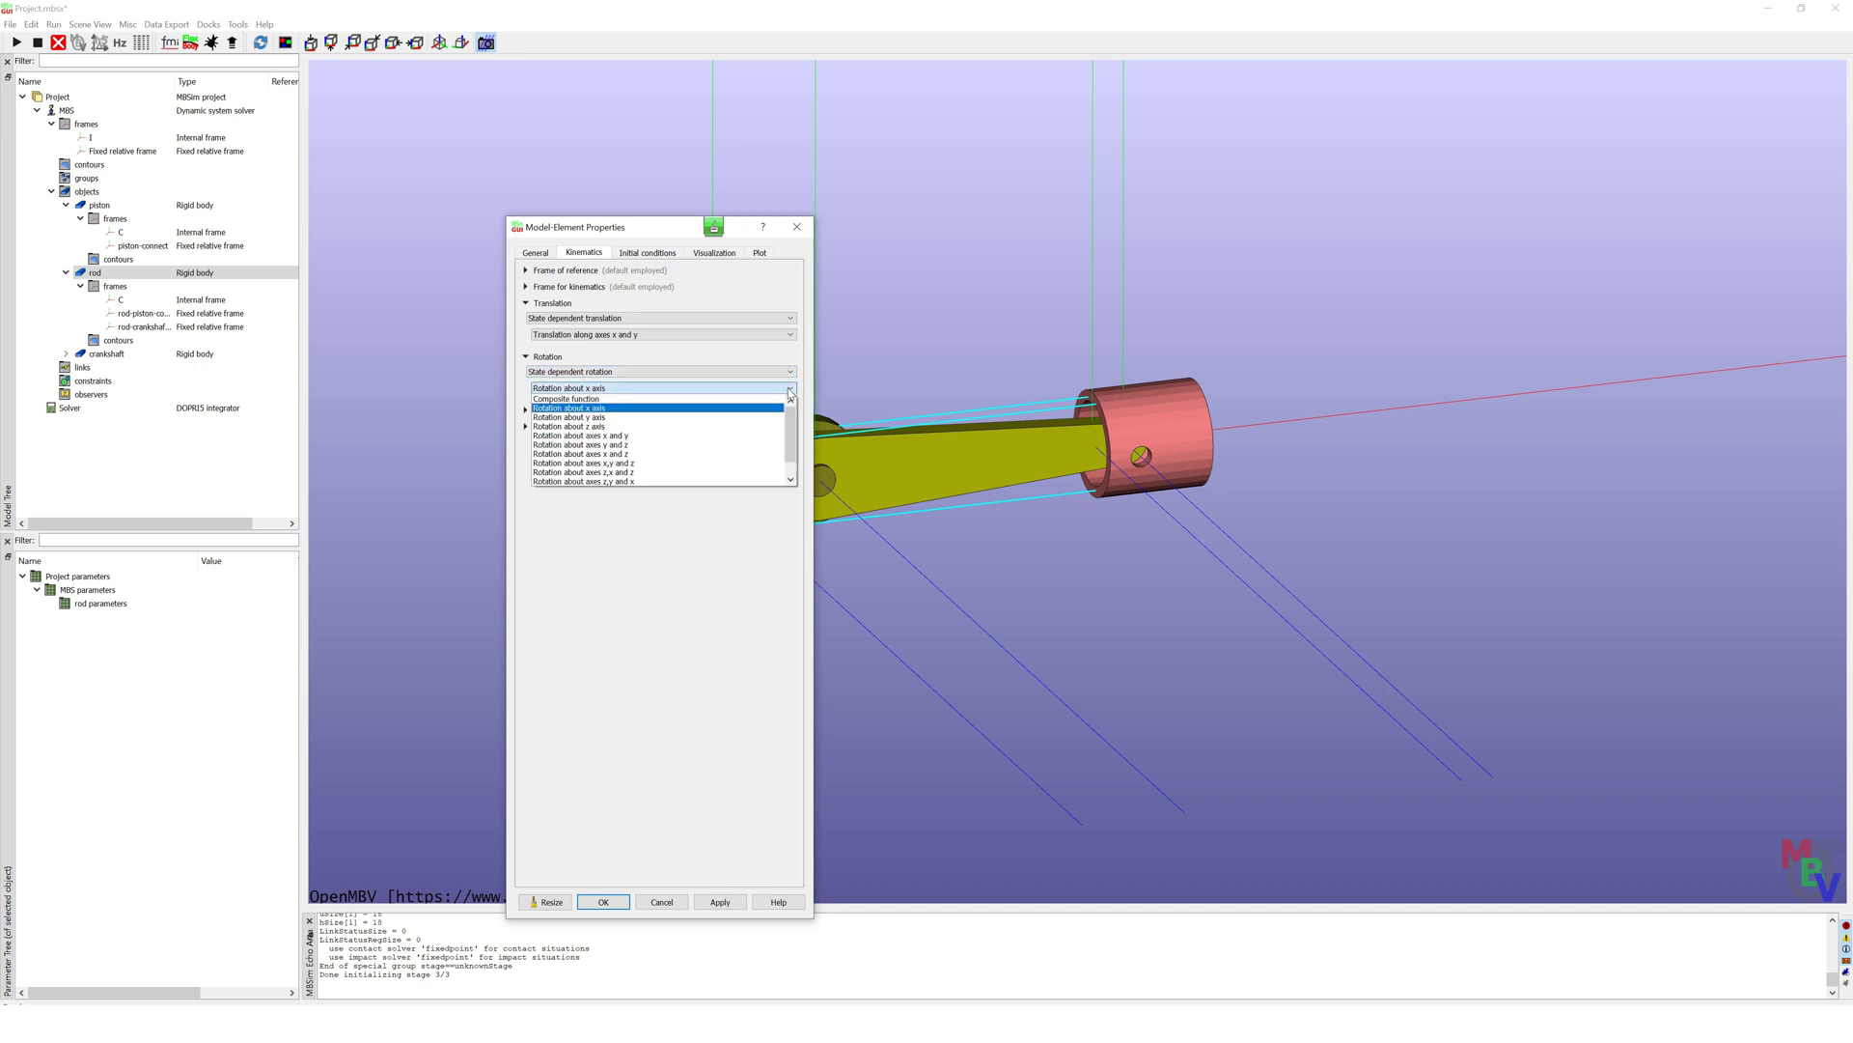
left_click(631, 427)
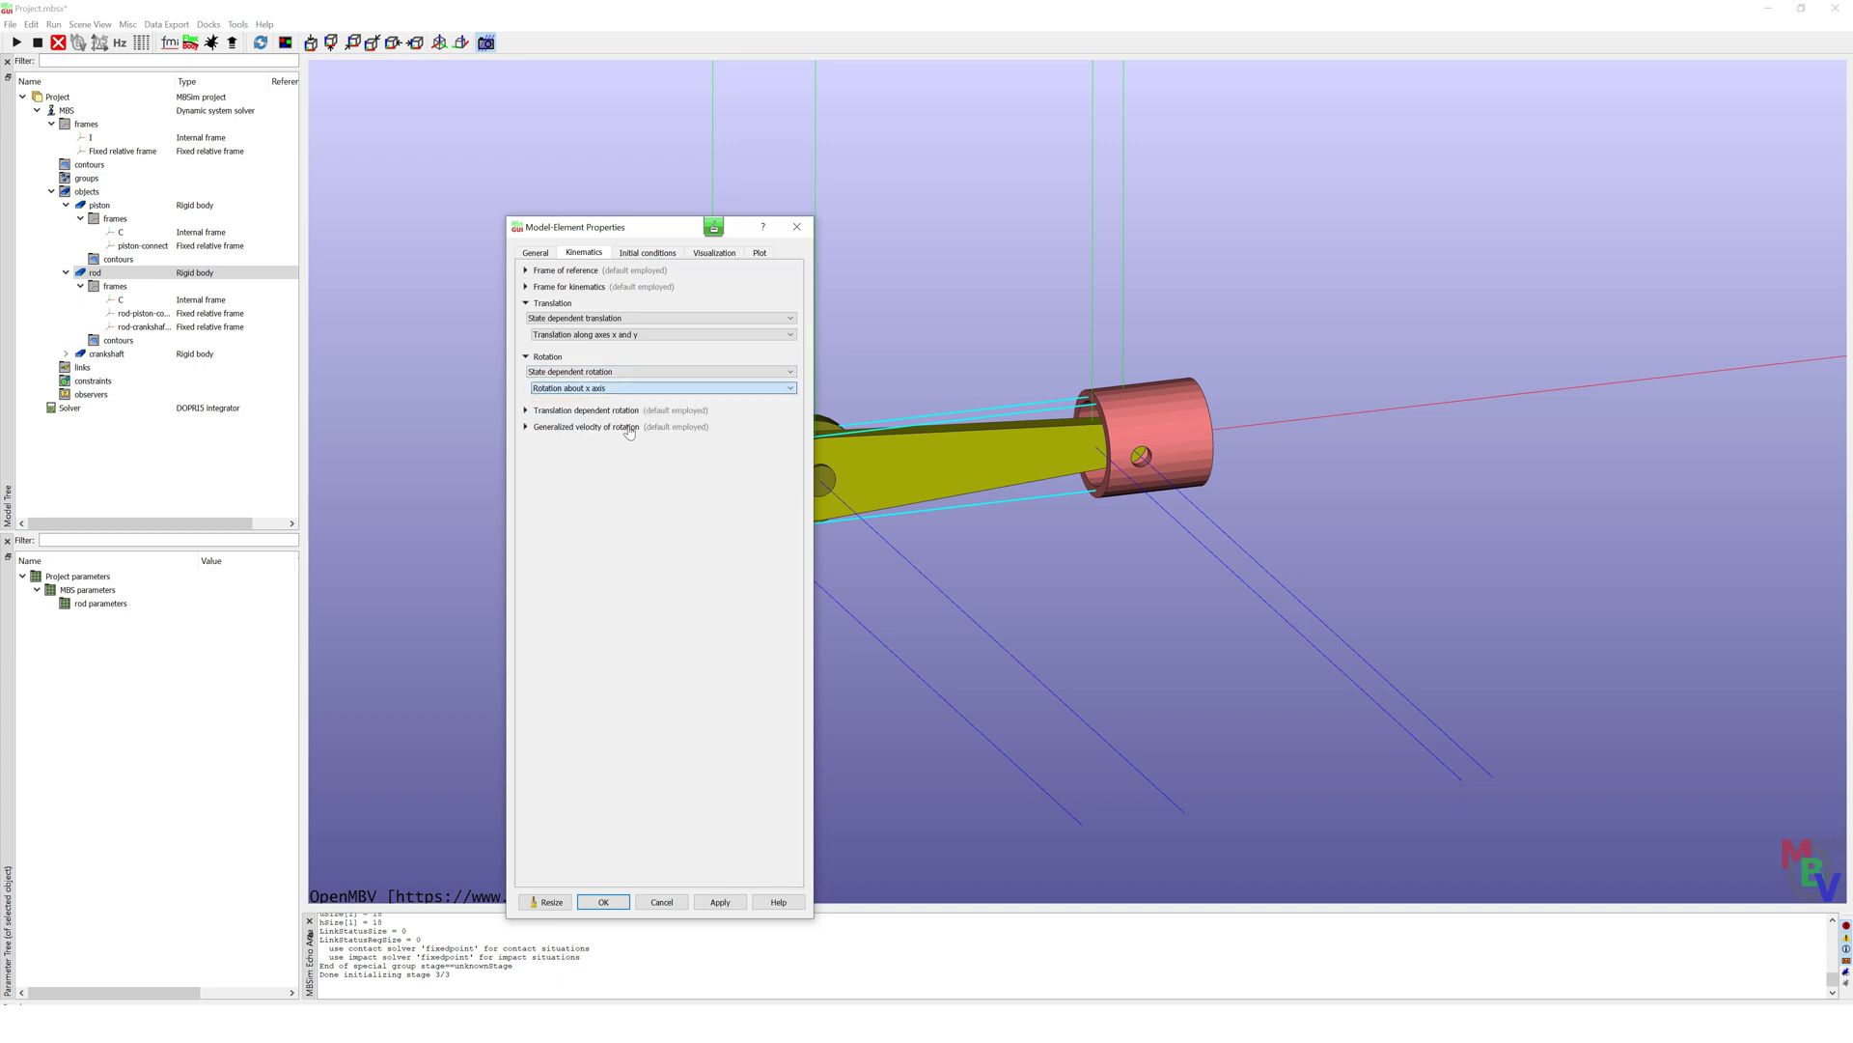
left_click(603, 902)
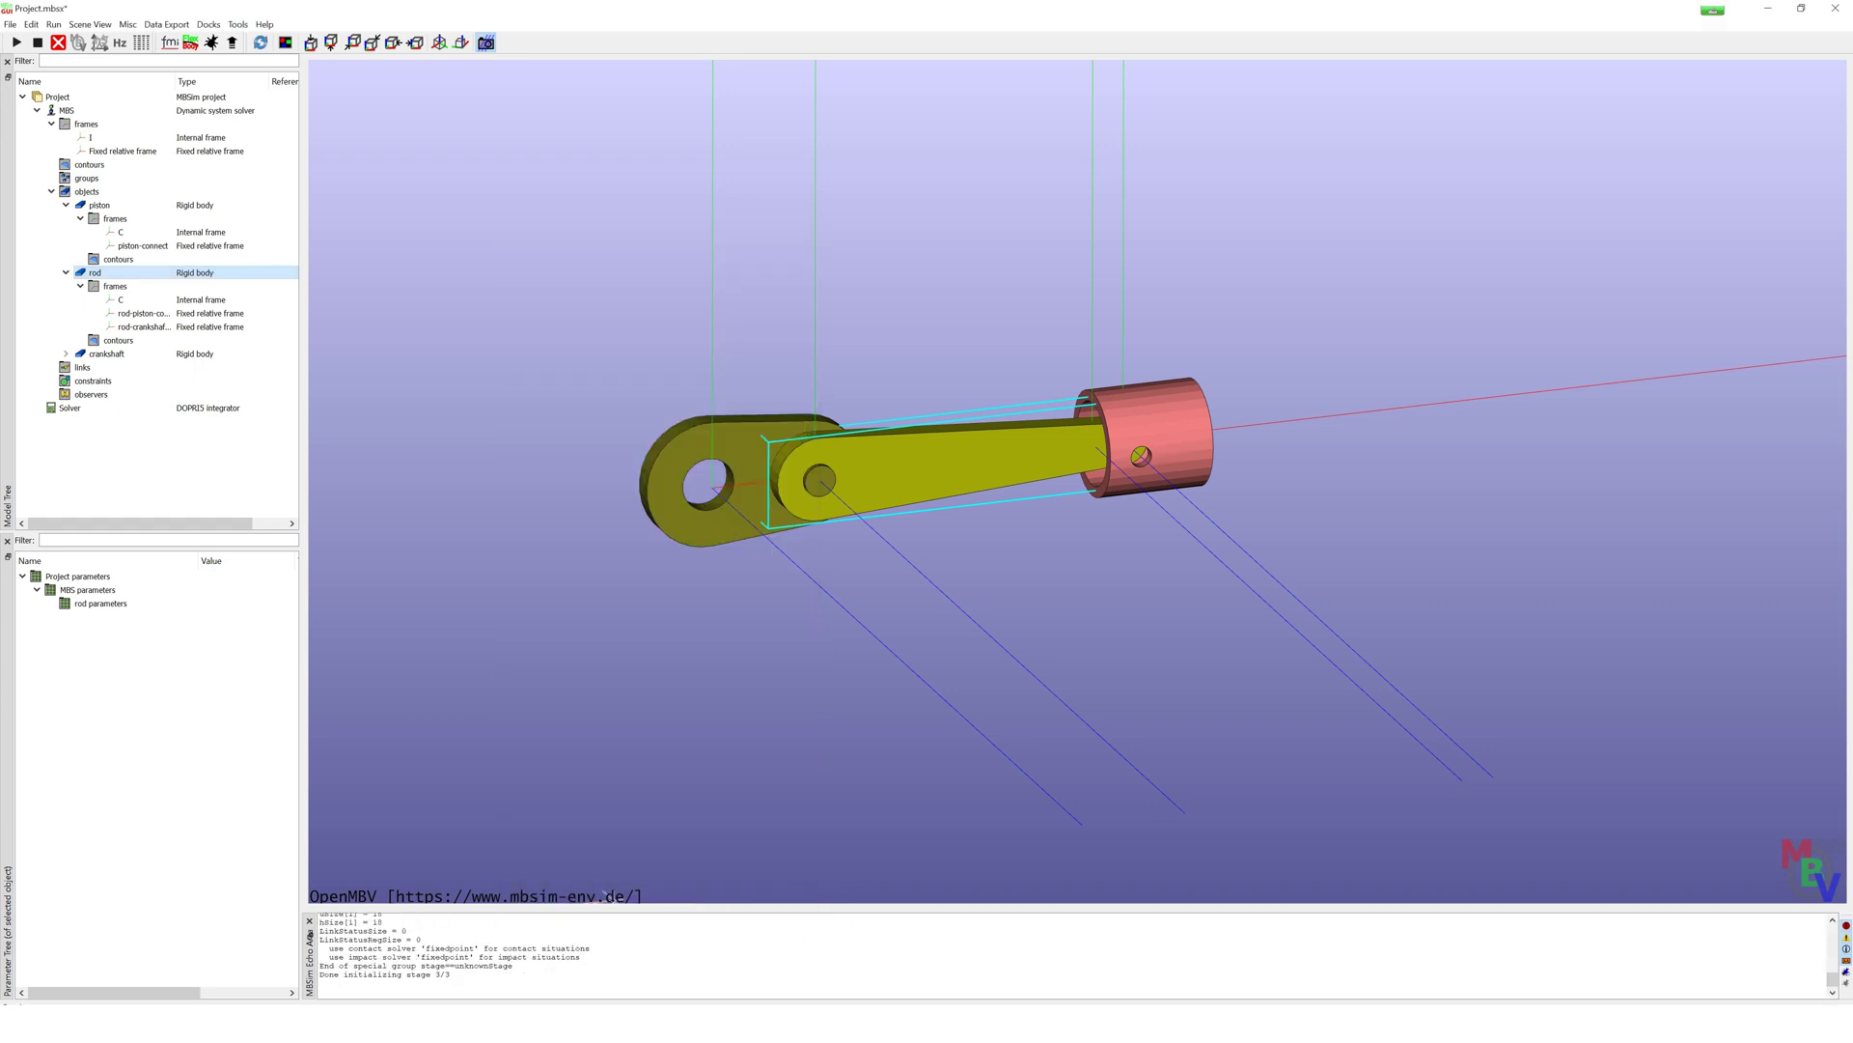
Step: Add a fixed relative frame to the crankshaft and name it crankshaft-rod-connection
left_click(66, 354)
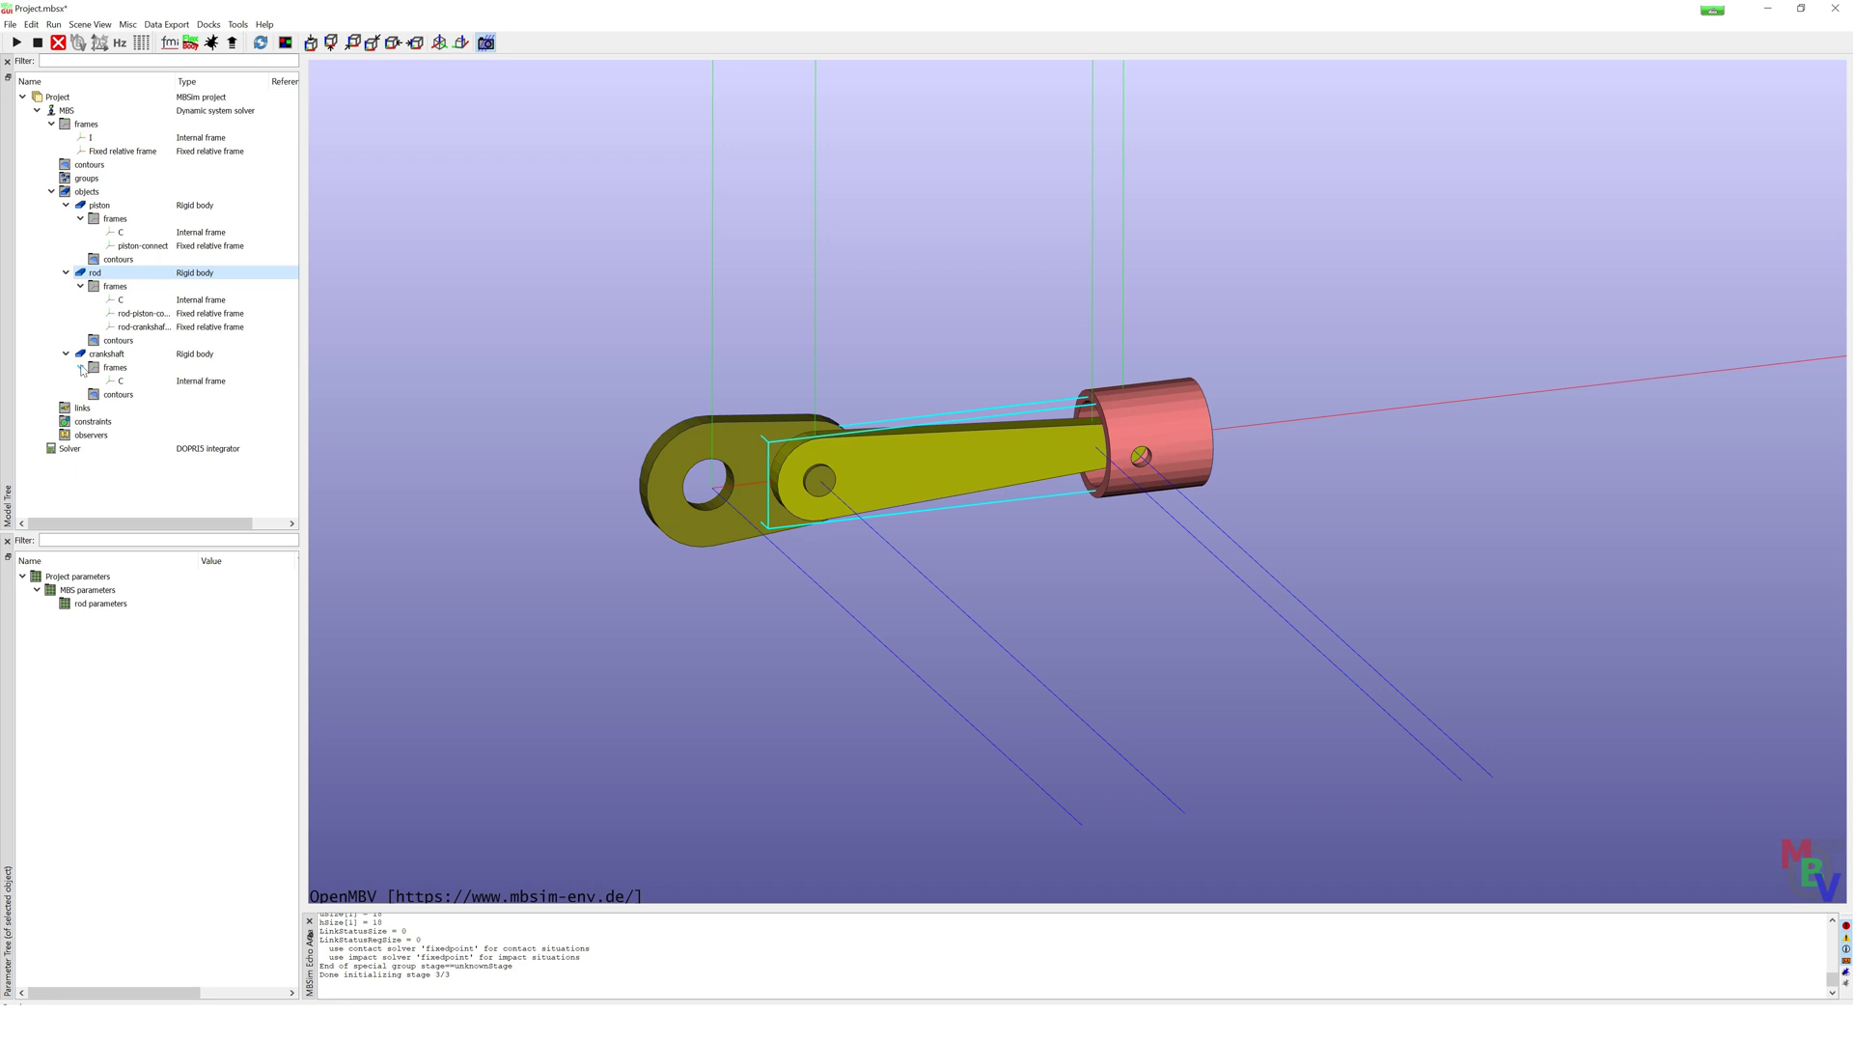
right_click(122, 367)
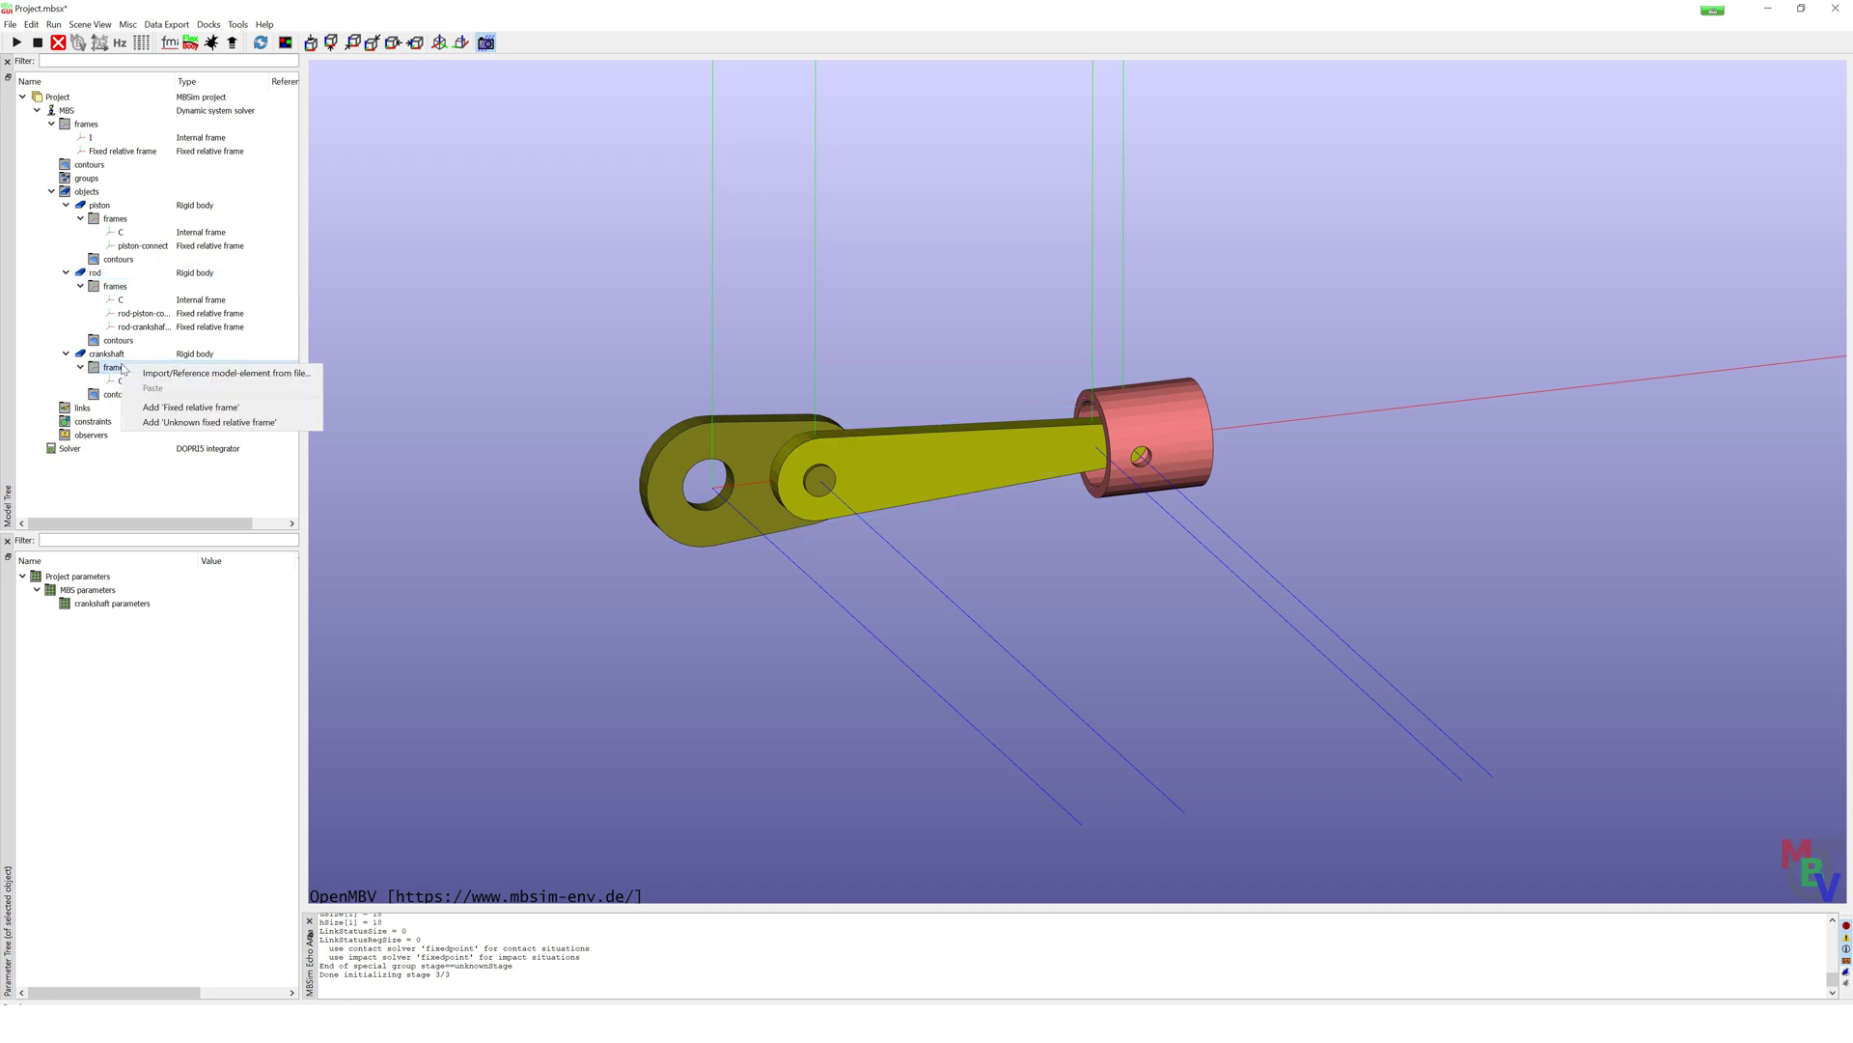
left_click(234, 411)
triple_click(610, 287)
type("crnak")
key("BackSpace")
key("BackSpace")
key("BackSpace")
key("BackSpace")
type("rankshaft-rod-connection")
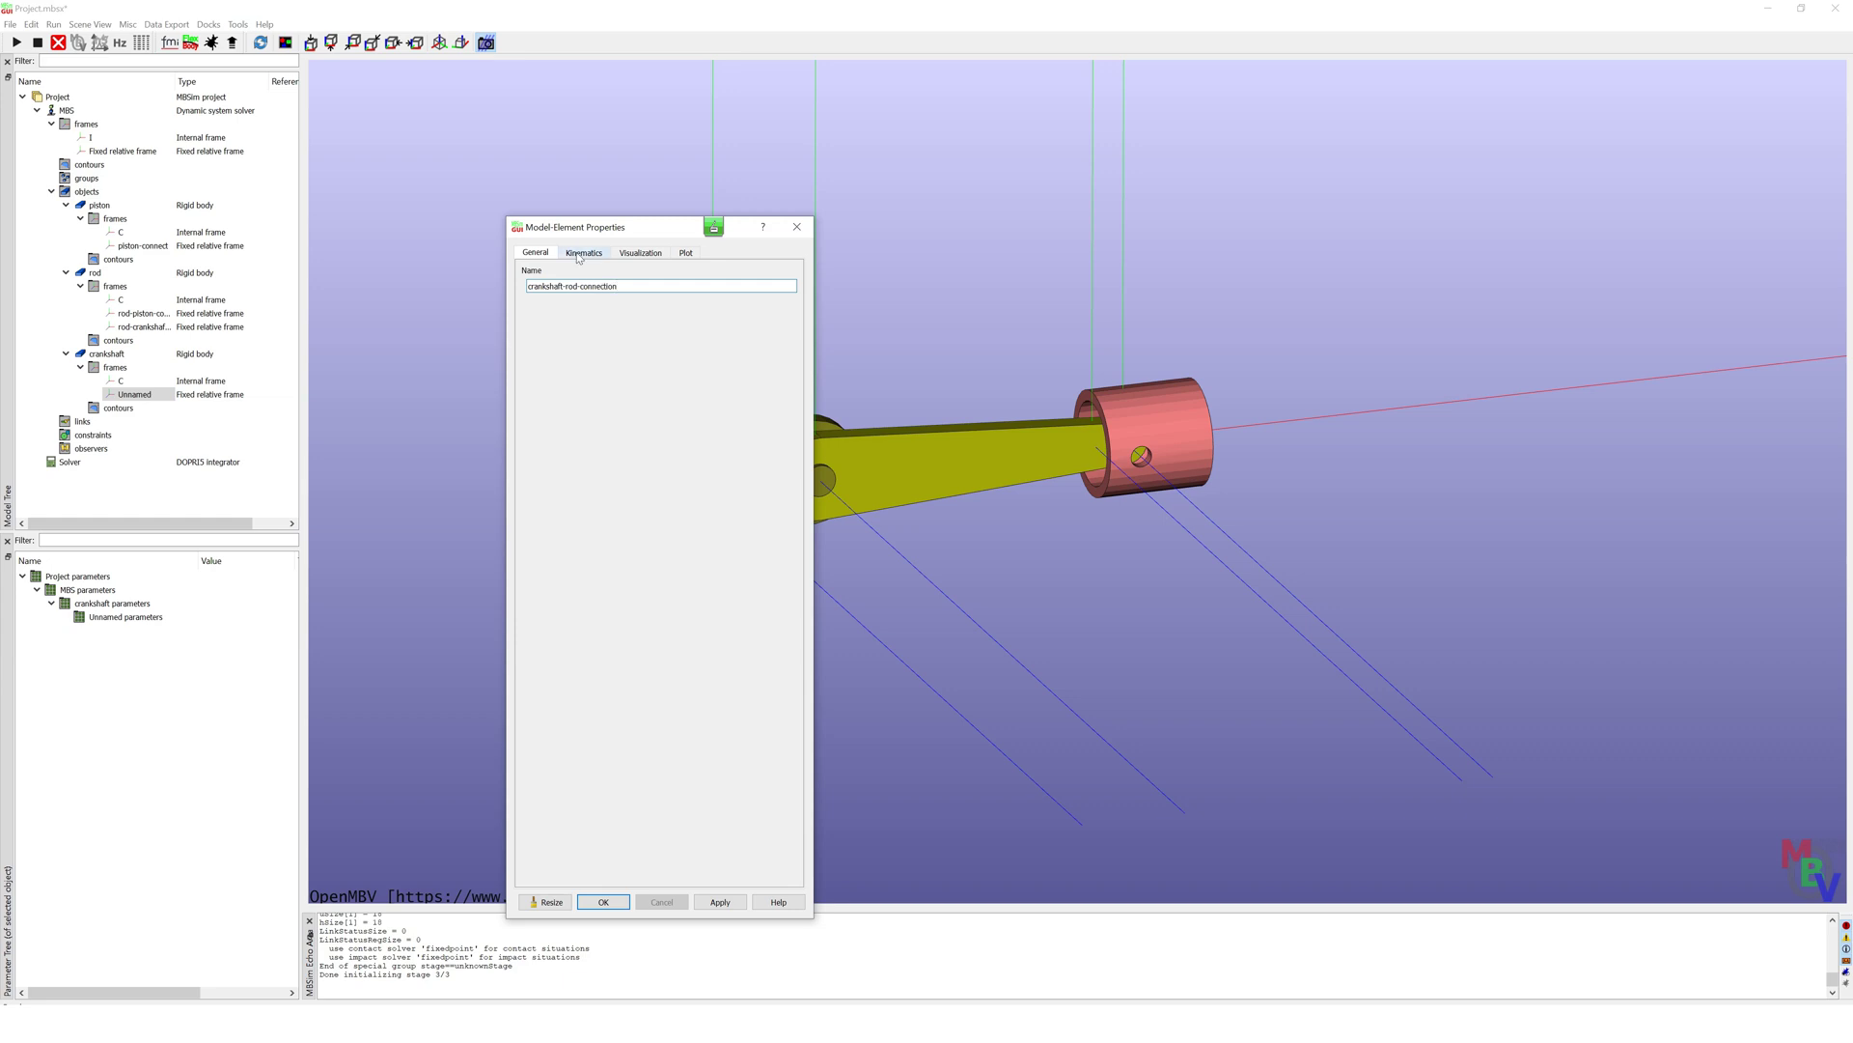
Step: Offset the new crankshaft frame's relative position along x to the rod's pin hole and accept its properties
left_click(577, 255)
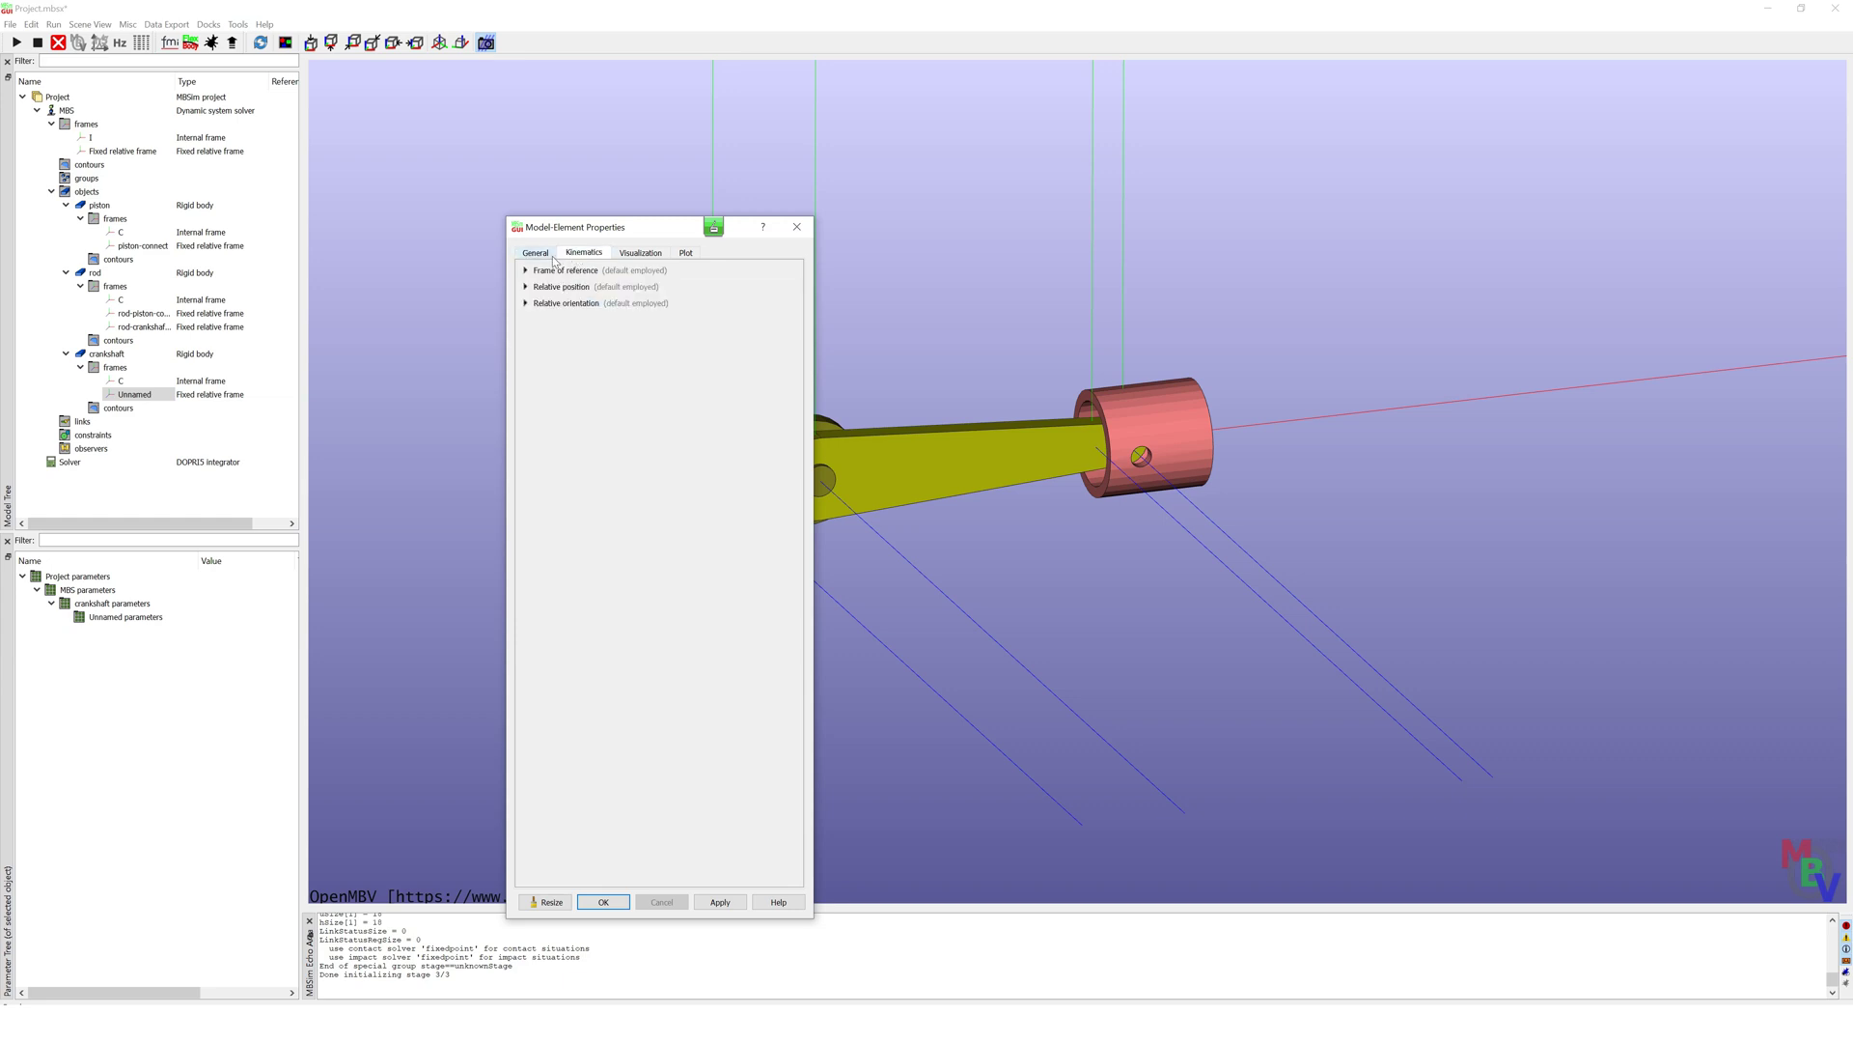
left_click_drag(573, 231, 536, 227)
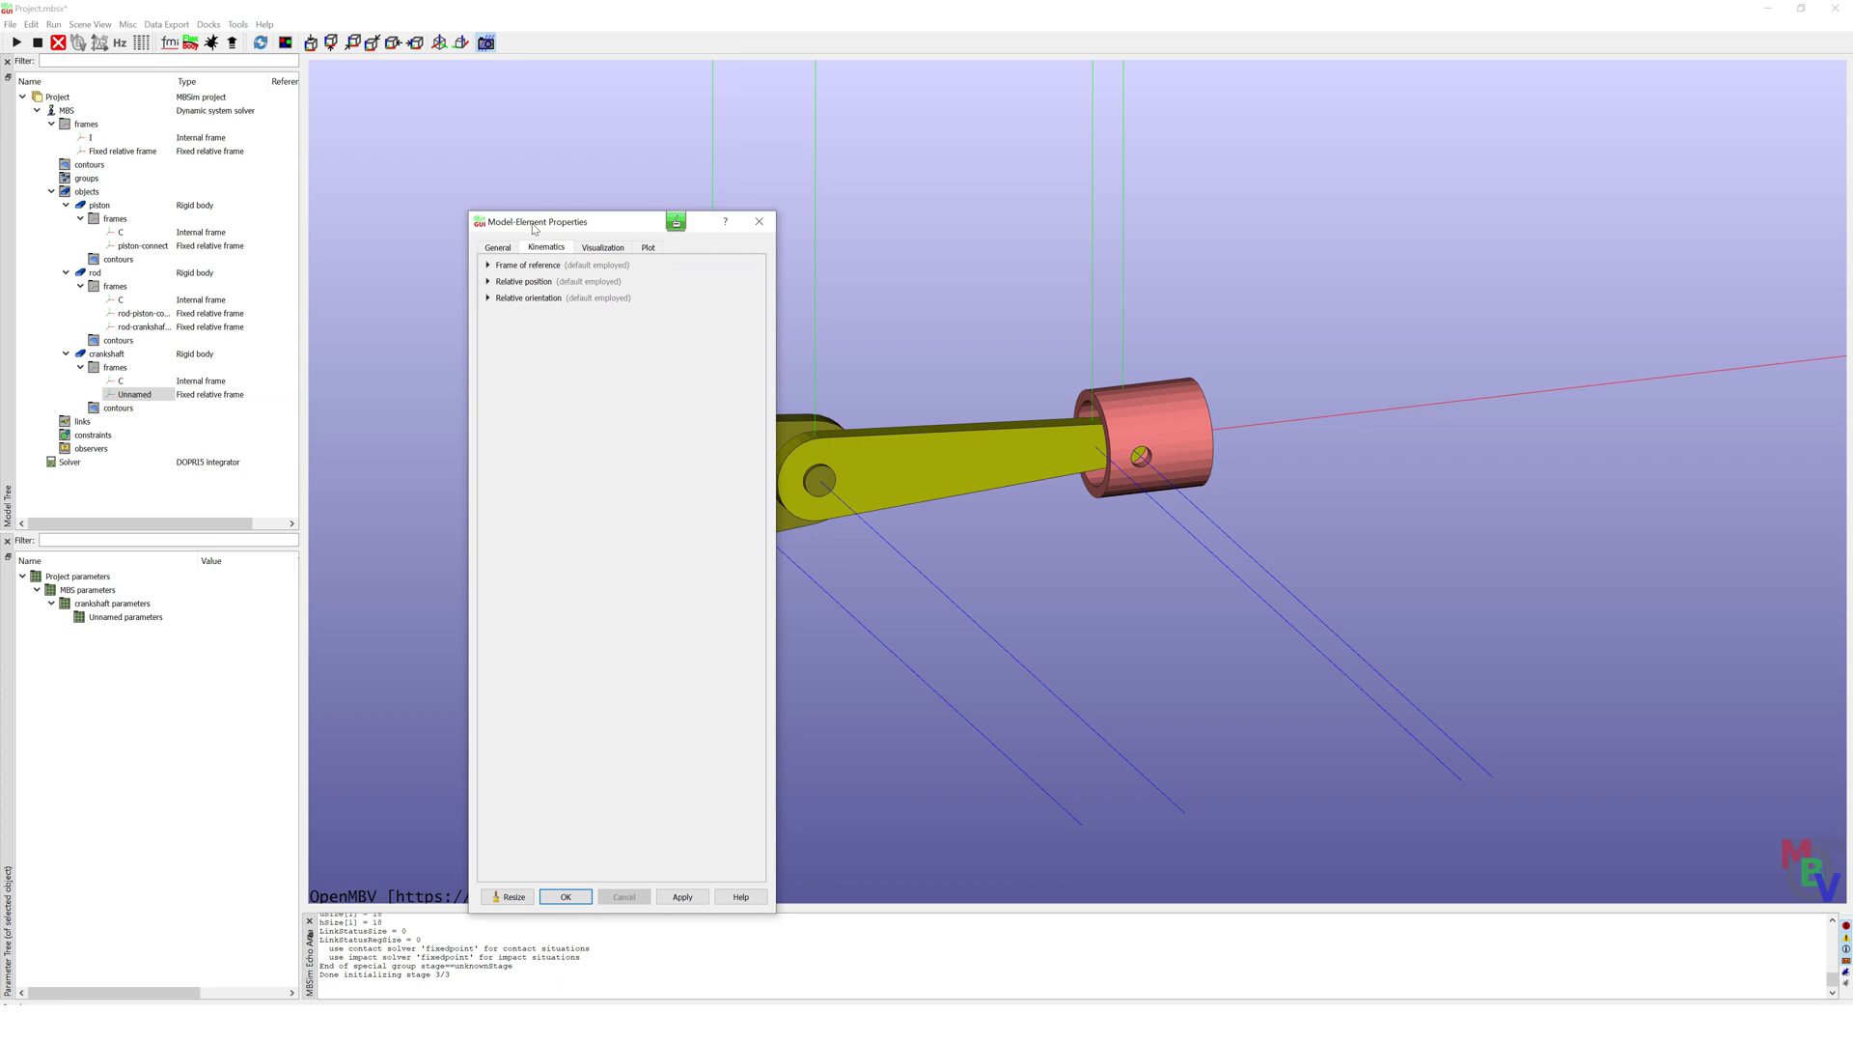
left_click(487, 282)
left_click(504, 297)
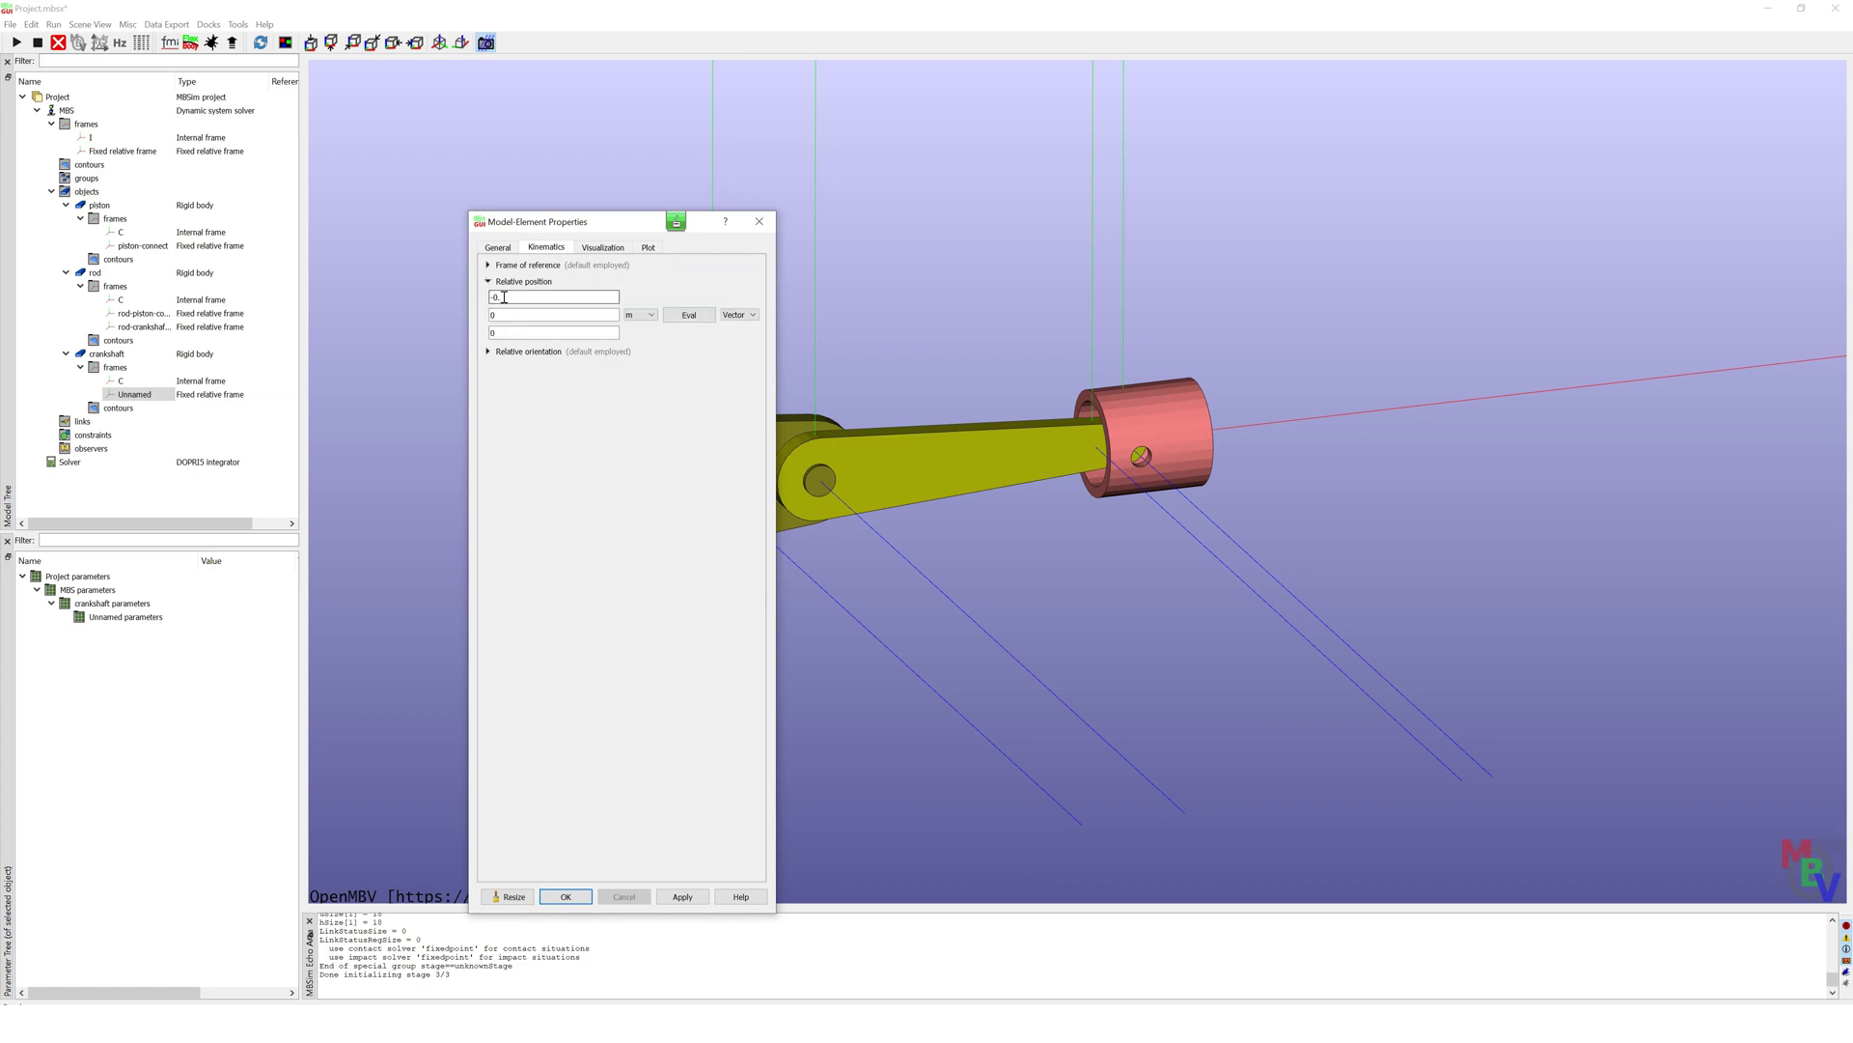
left_click(566, 897)
Step: Rename the crankshaft's connection frame as crankshaft-rod-connect
left_click_drag(175, 81, 213, 82)
double_click(159, 394)
left_click(620, 280)
key("BackSpace")
key("BackSpace")
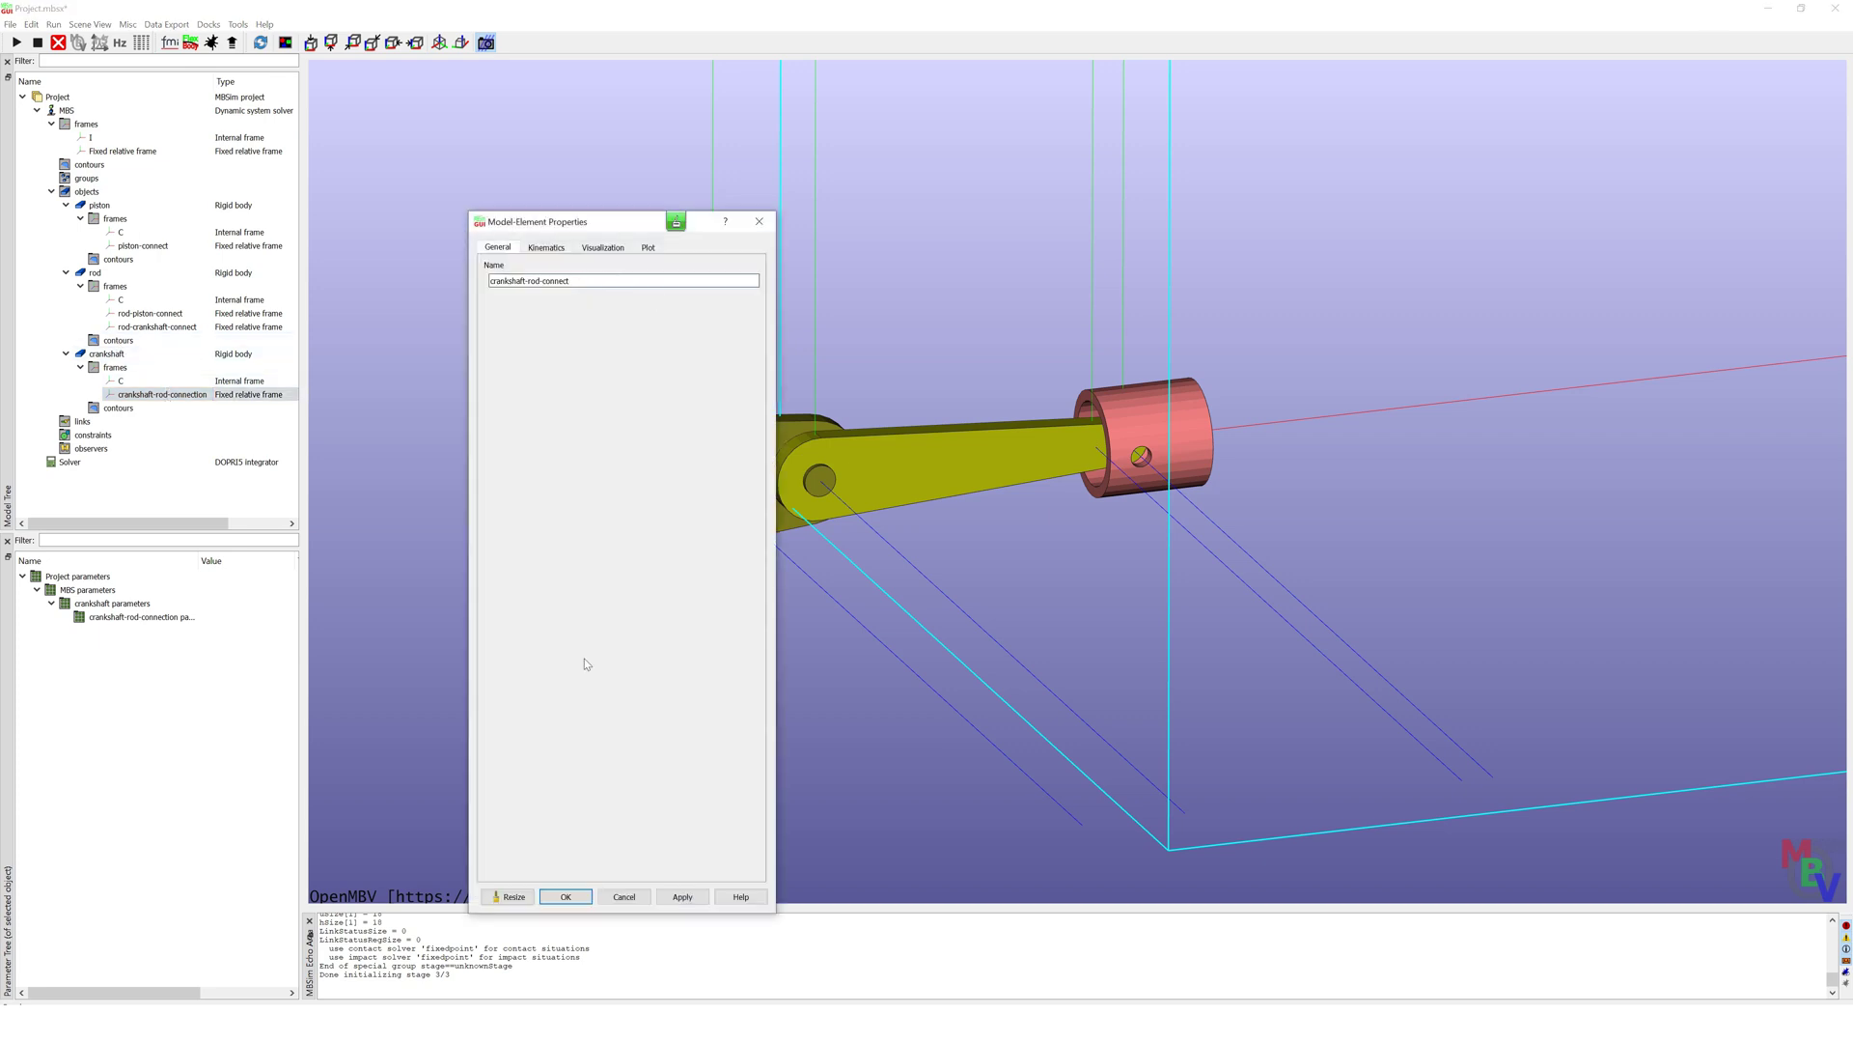
key("Return")
Step: Add a second fixed relative frame to the crankshaft and name it rotation
right_click(115, 368)
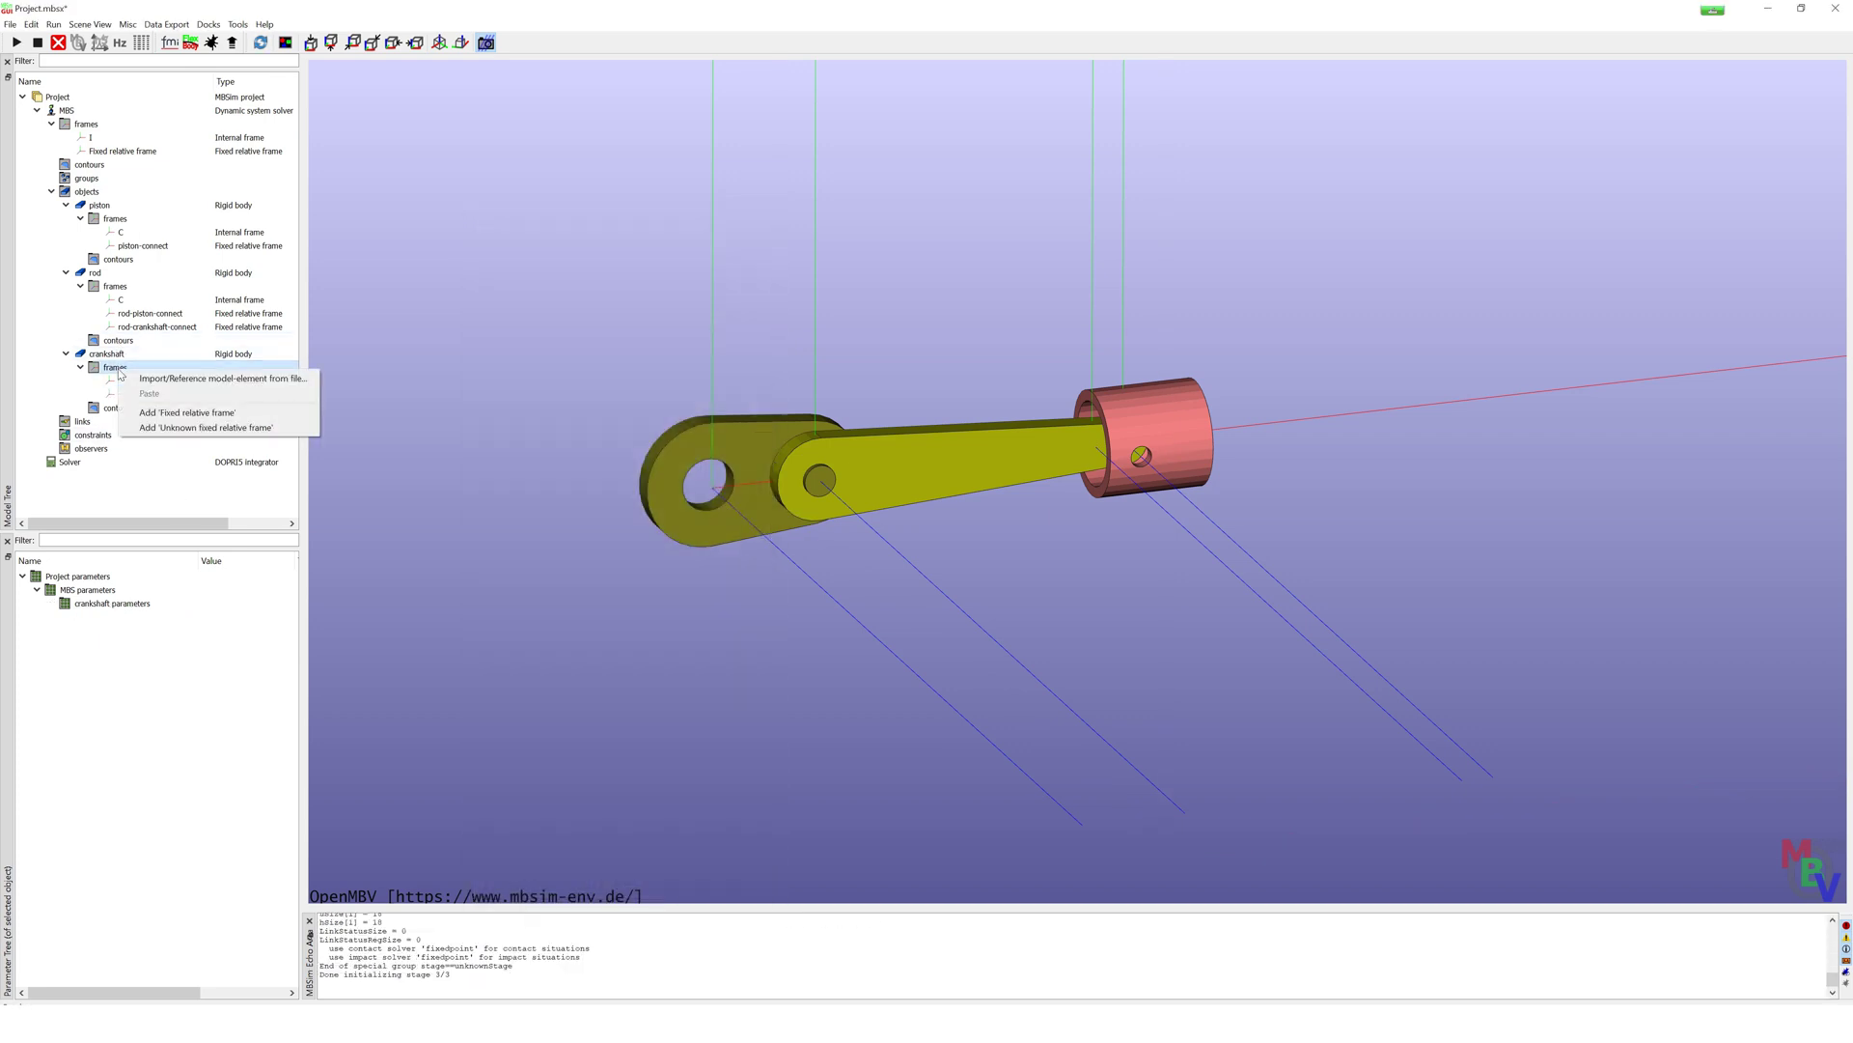
left_click(218, 413)
left_click(565, 281)
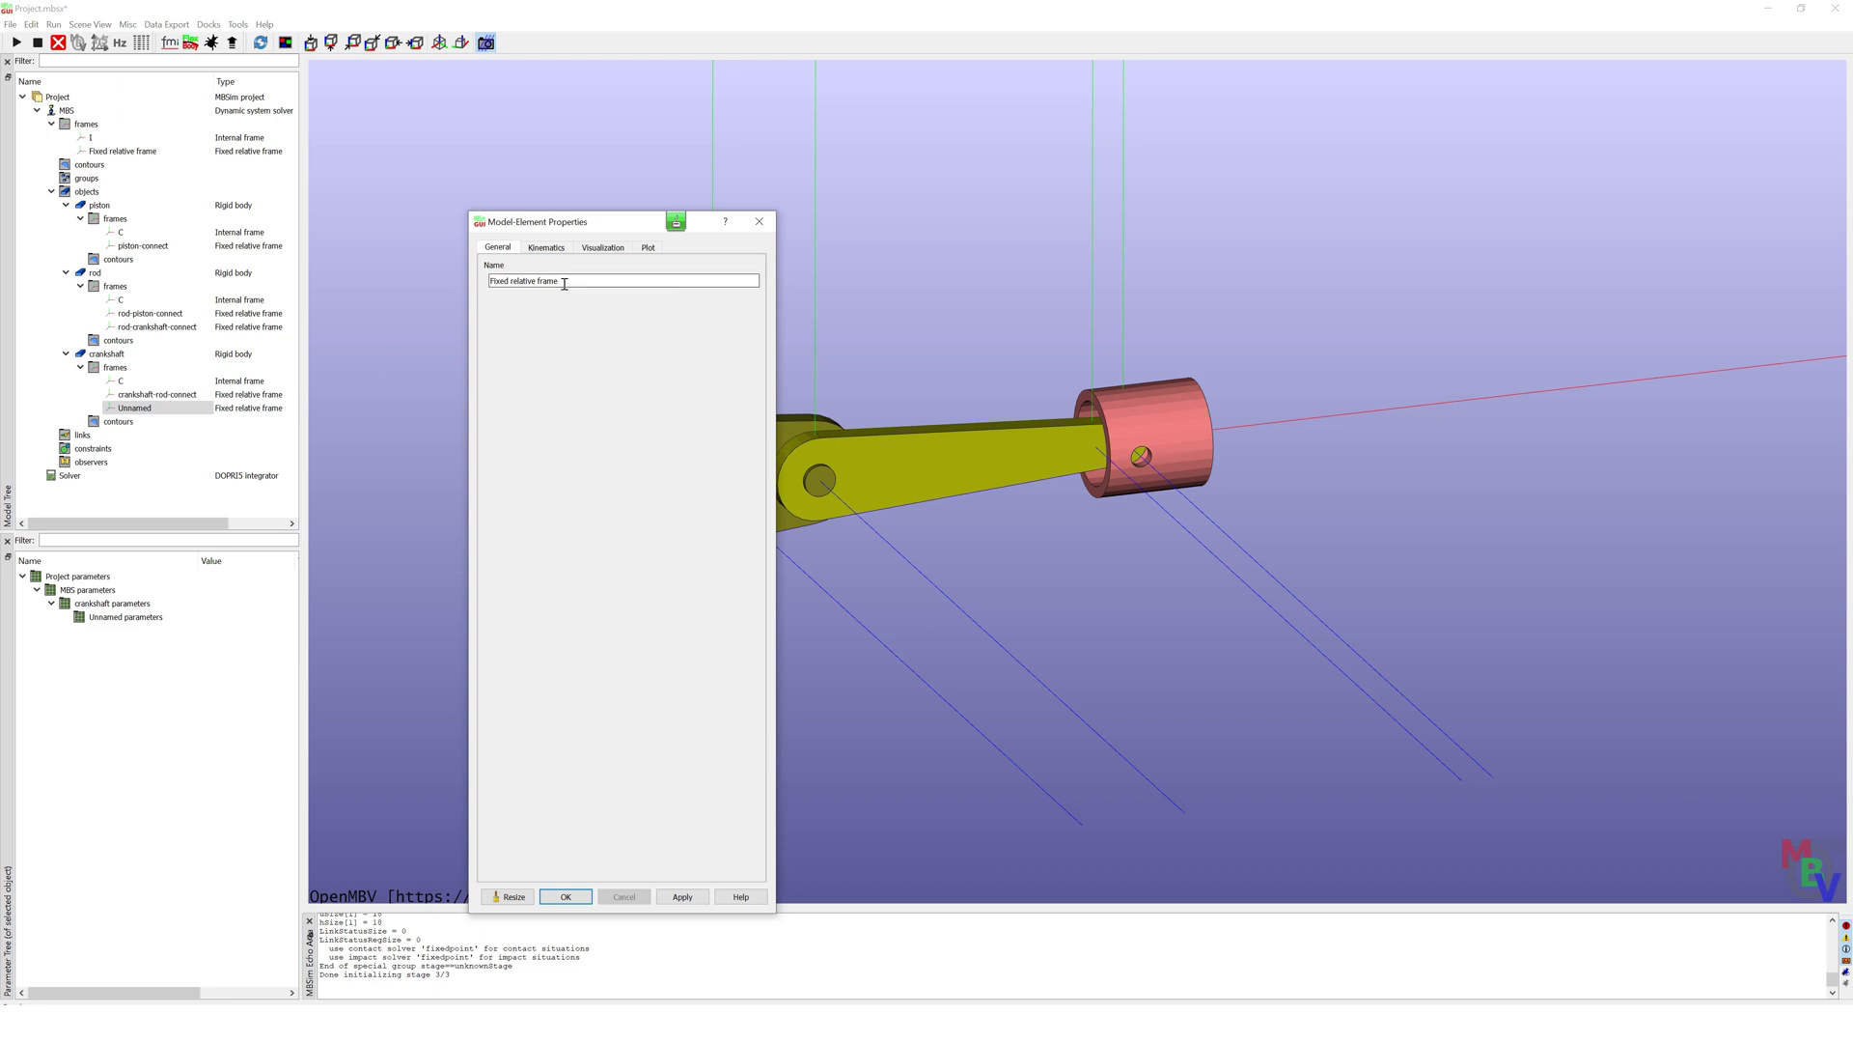
key("ctrl+a")
key("BackSpace")
type("rota")
Step: Offset the rotation frame's relative position along x to the crankshaft's open bearing hole and accept its properties
left_click(557, 248)
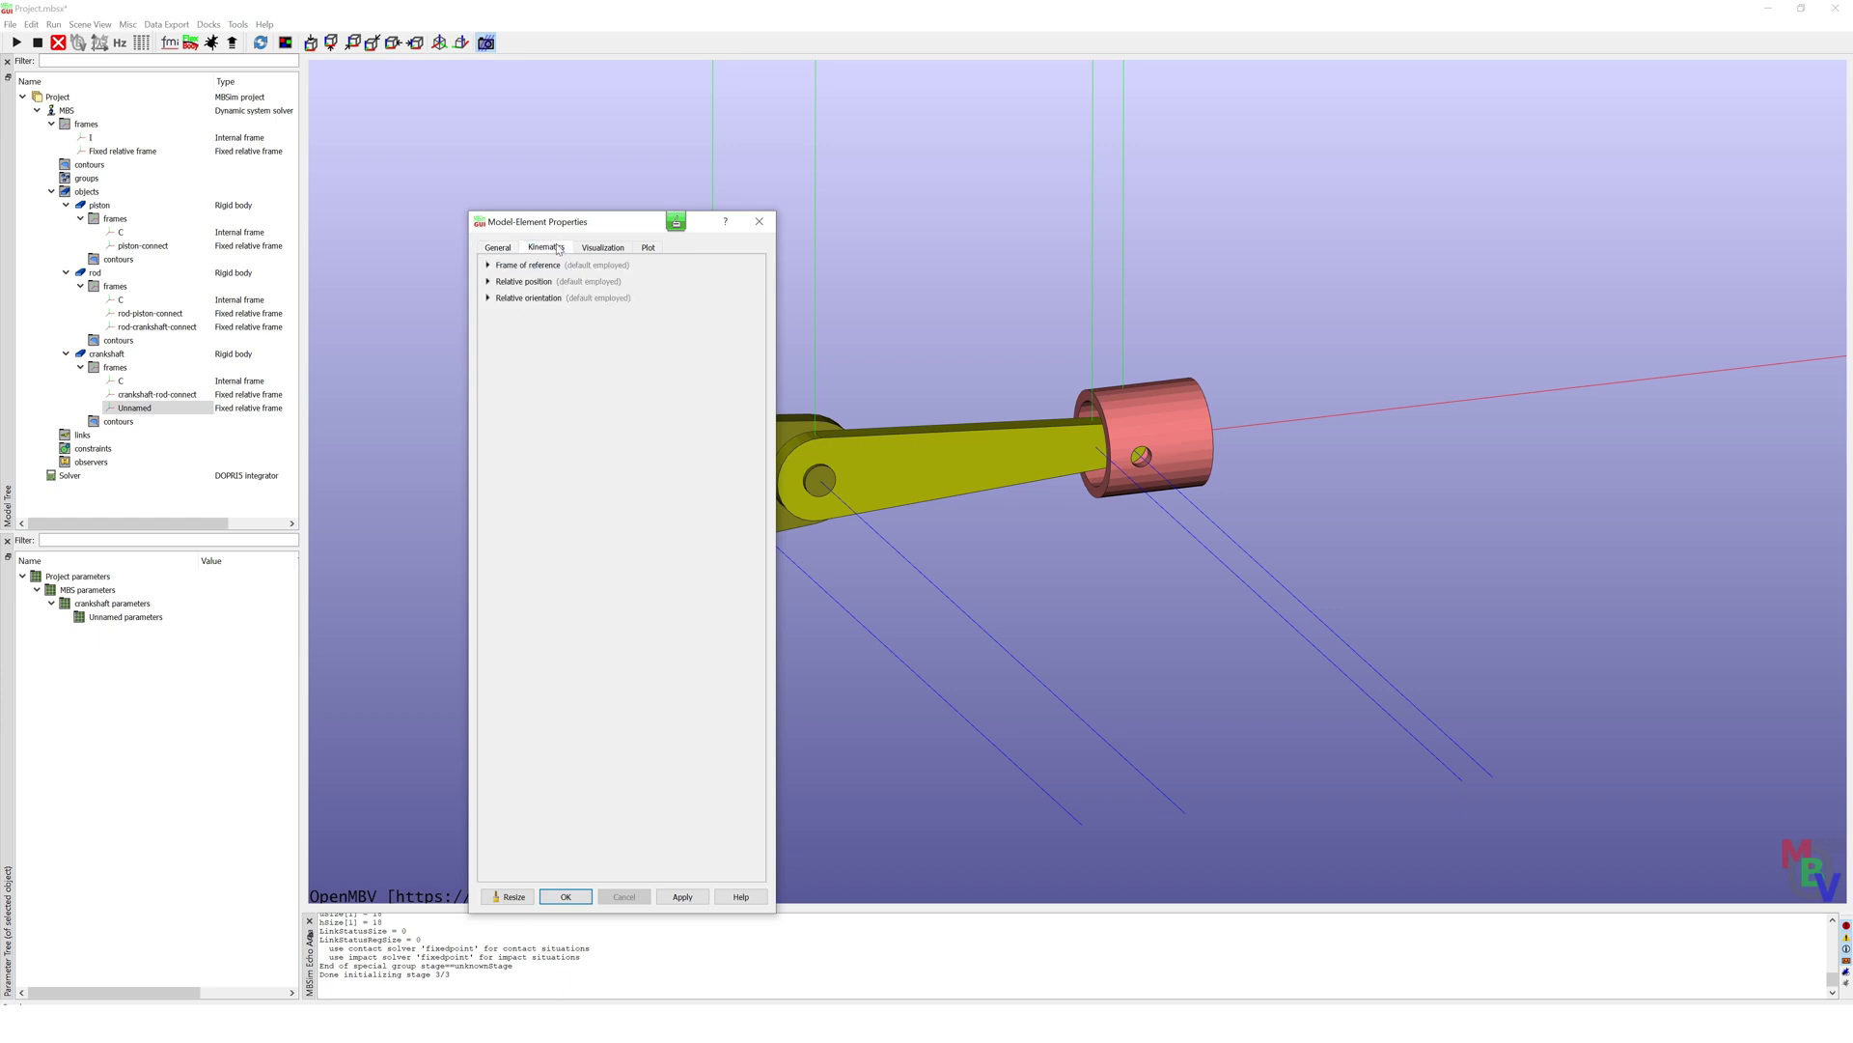
left_click(489, 282)
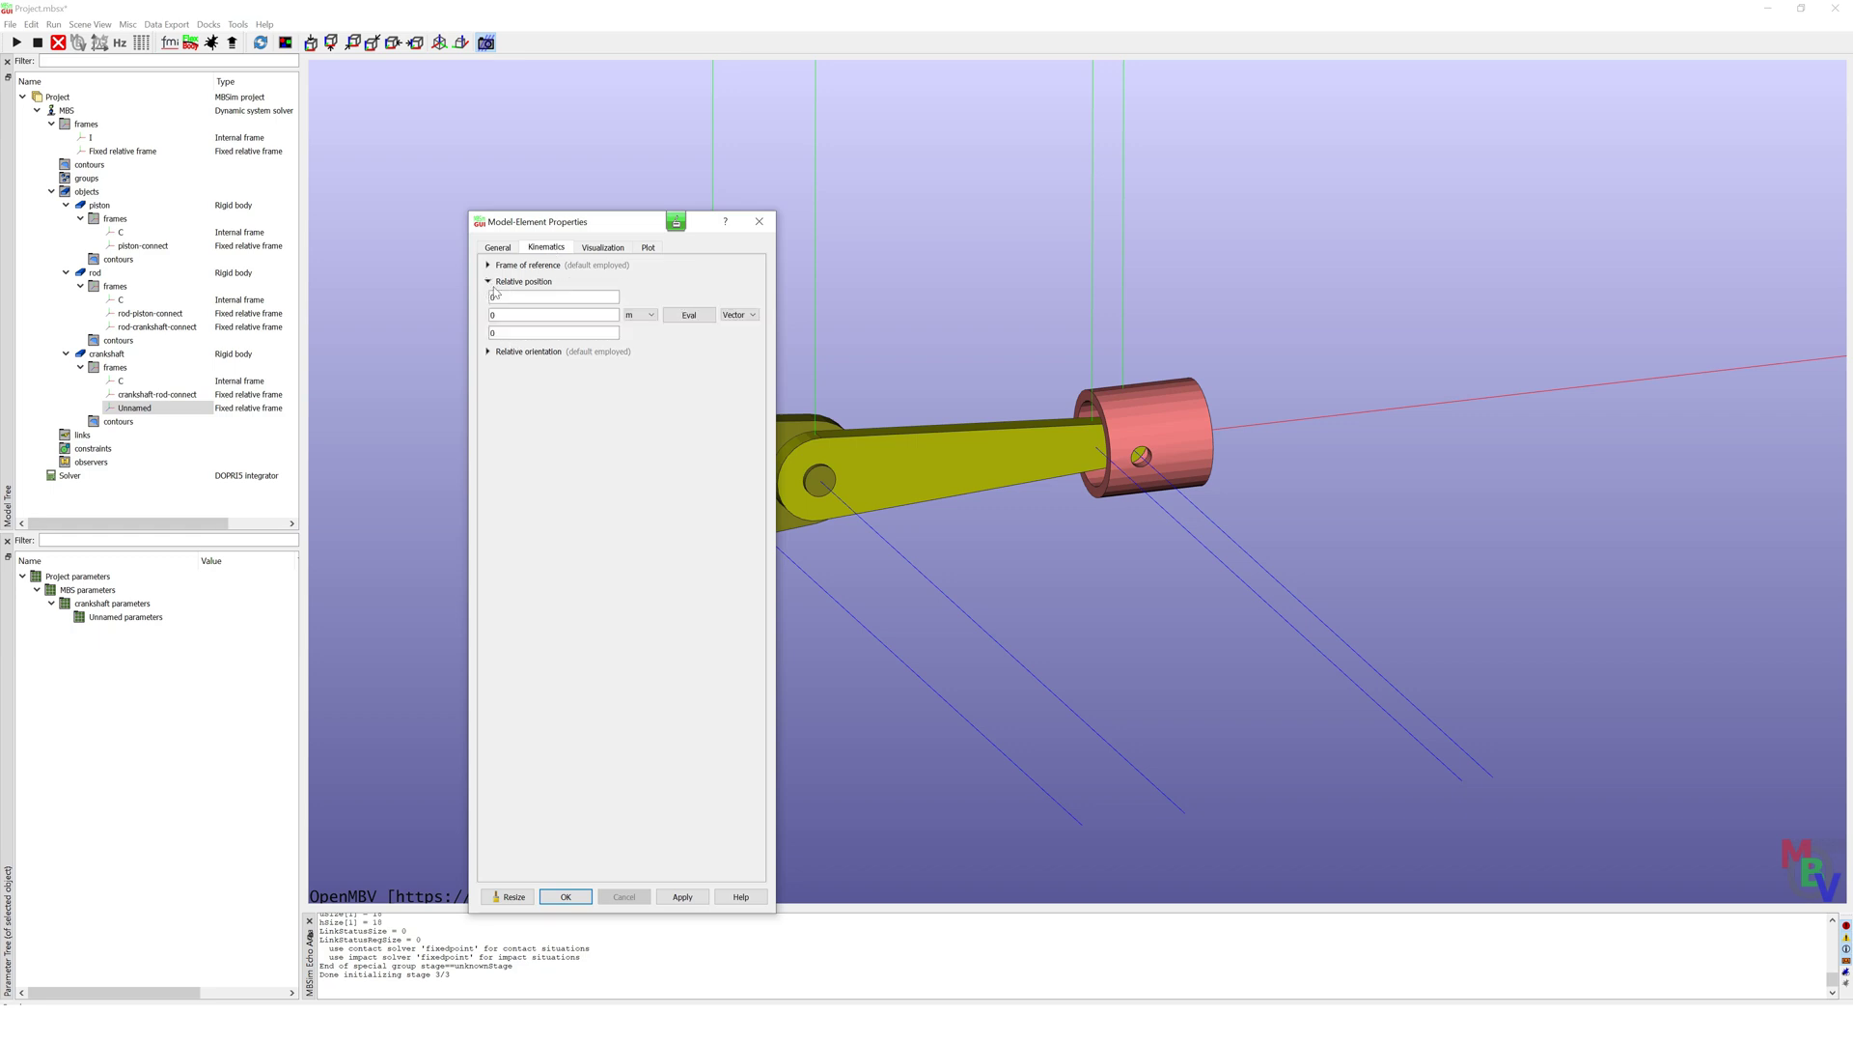
left_click(501, 297)
left_click(567, 898)
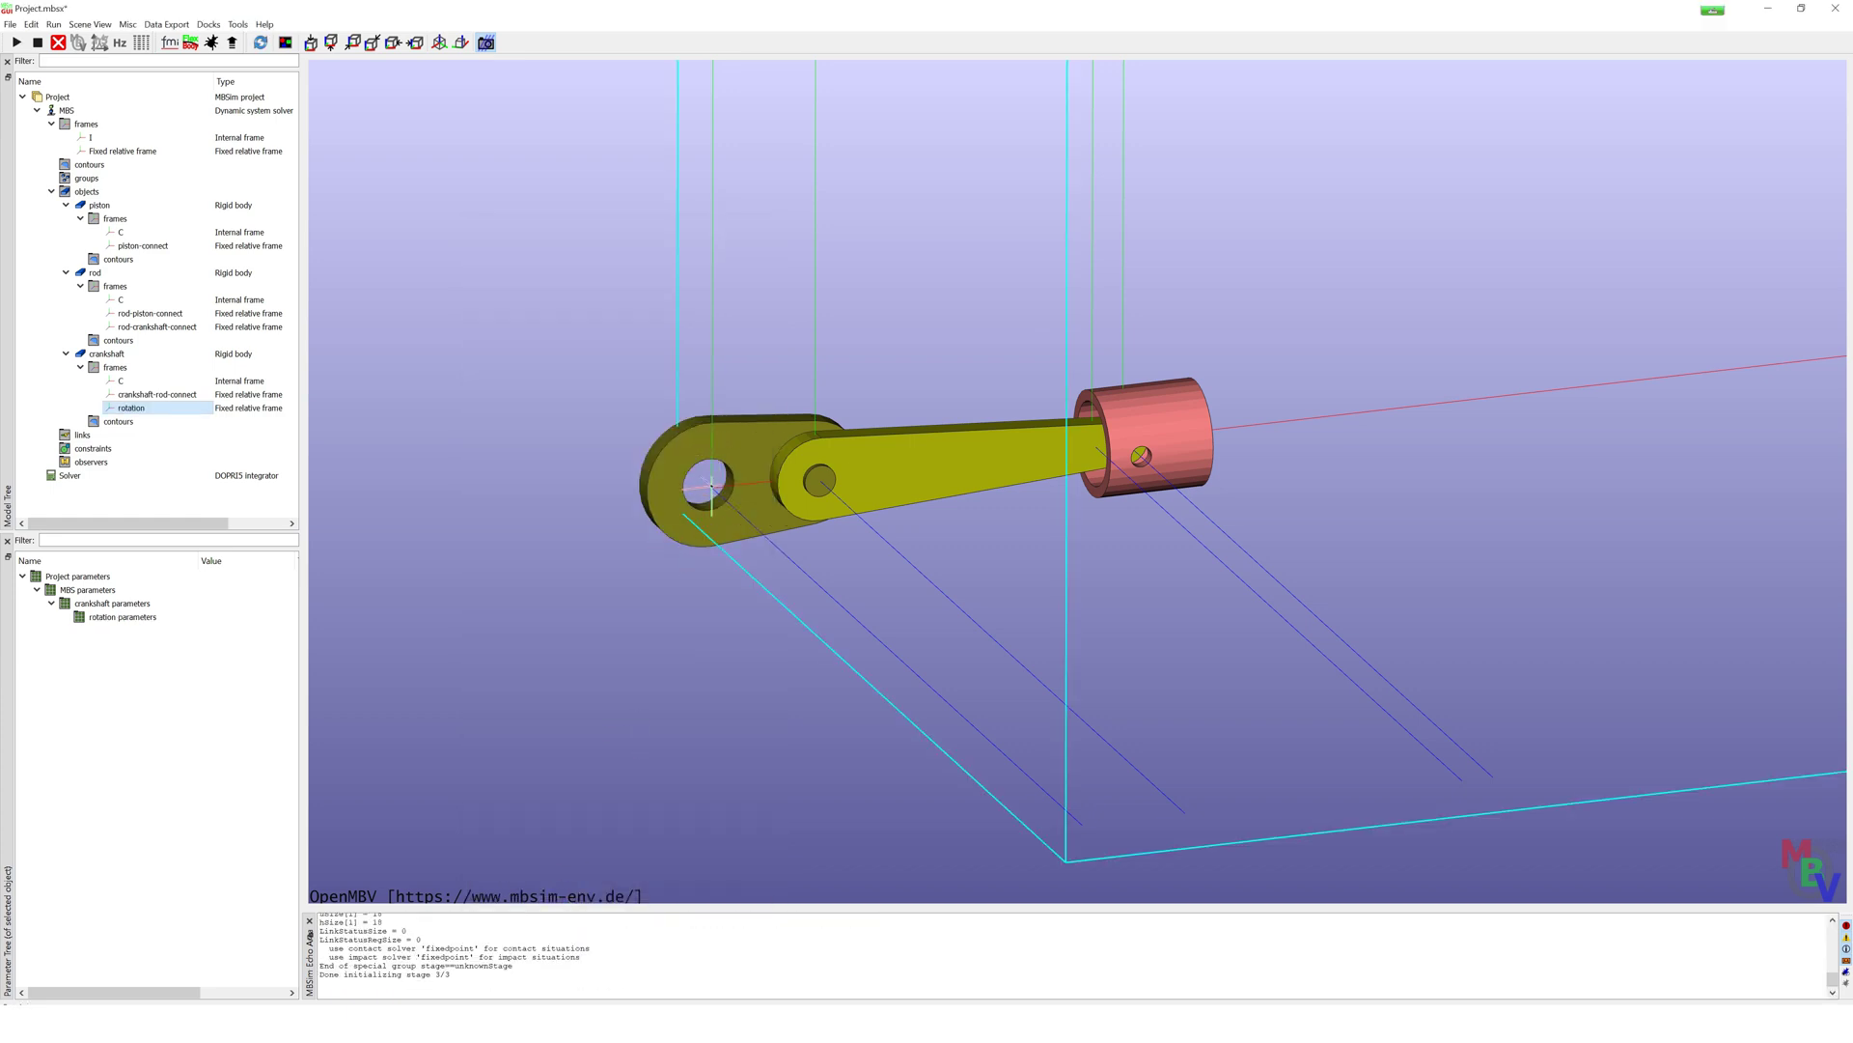
Step: Give the crankshaft body a state dependent rotation about the z axis in its kinematics
double_click(109, 354)
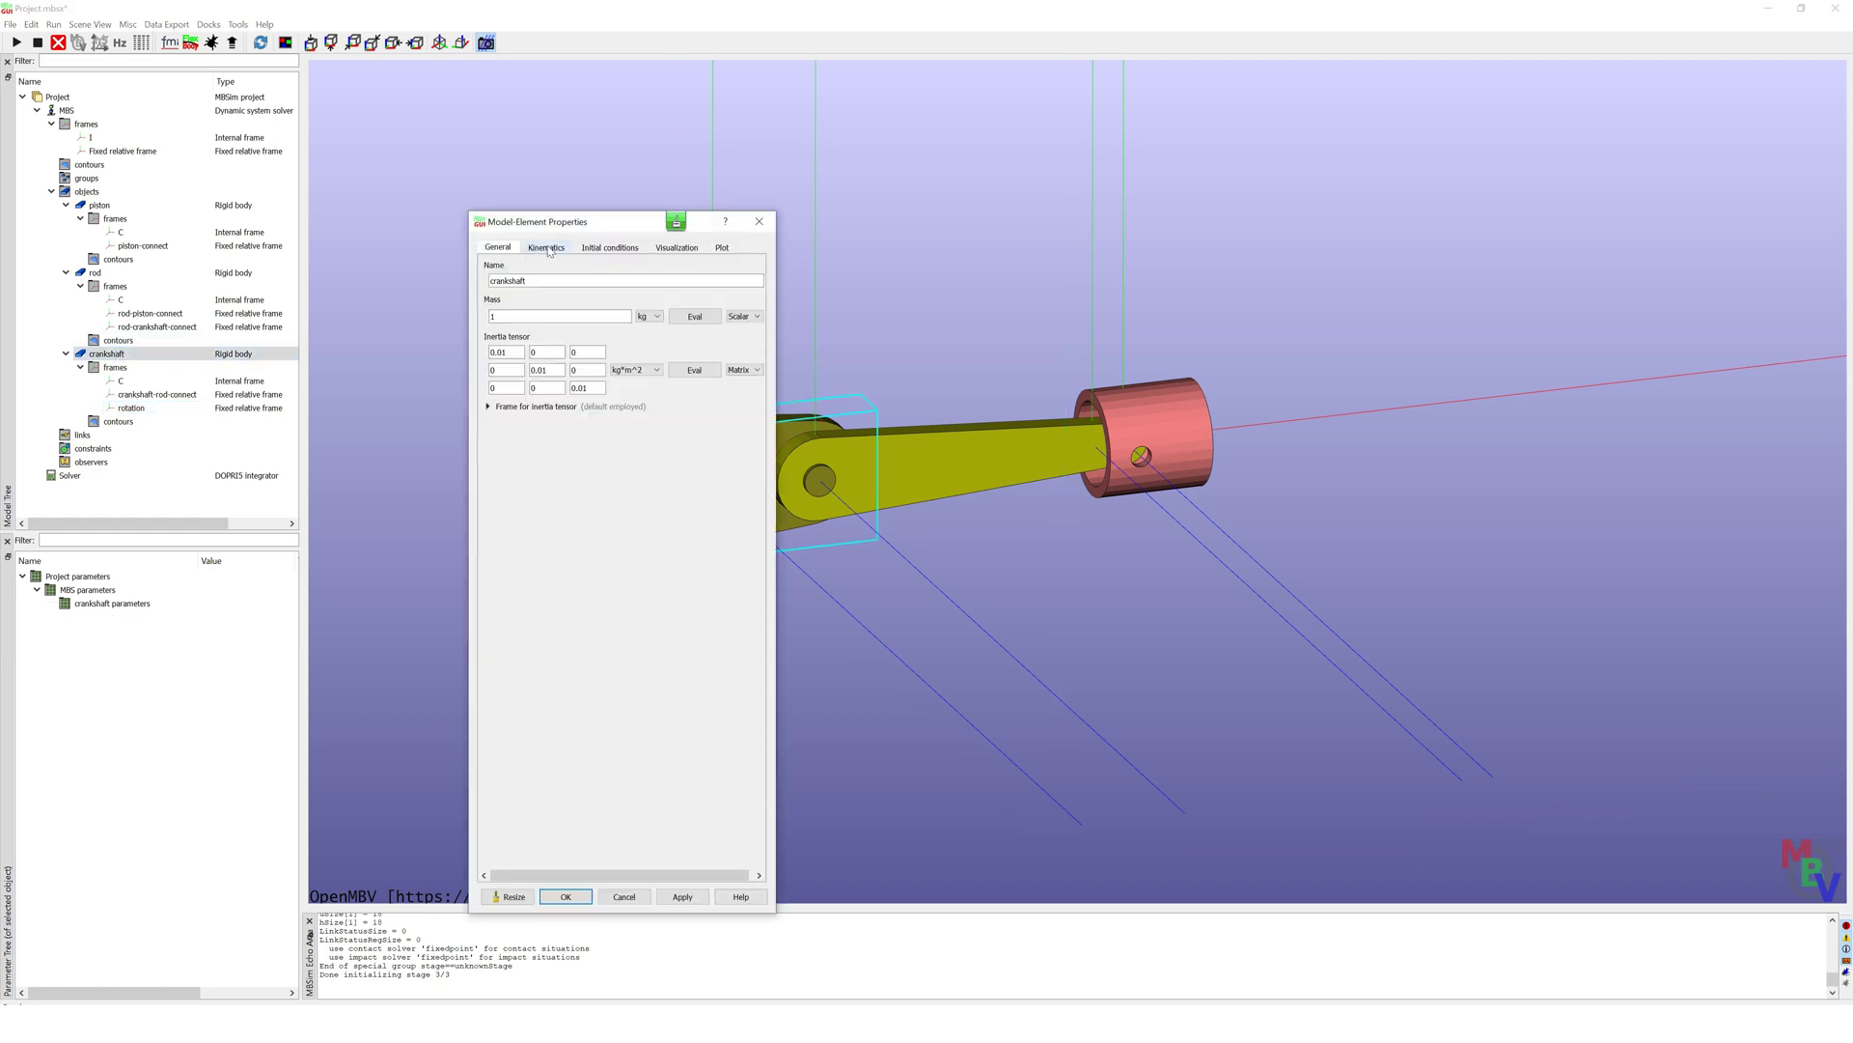
left_click(548, 249)
left_click(489, 315)
left_click(598, 347)
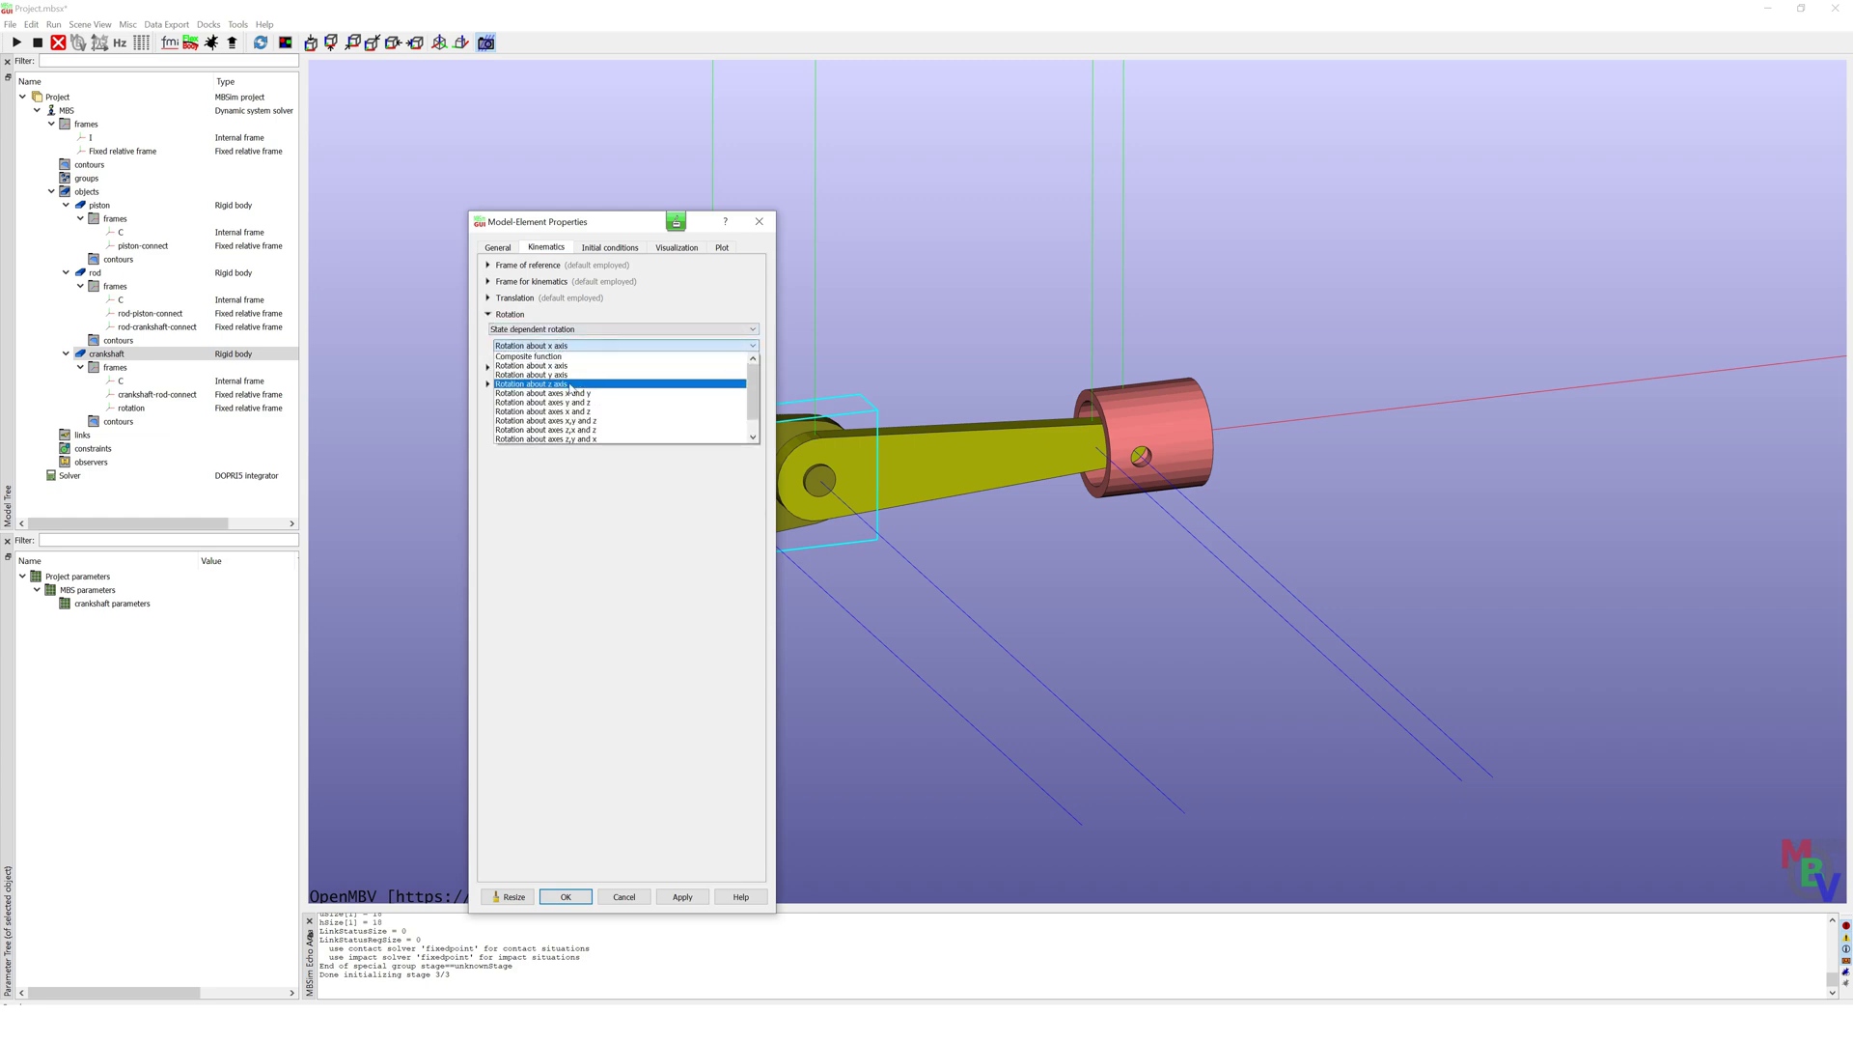
left_click(571, 385)
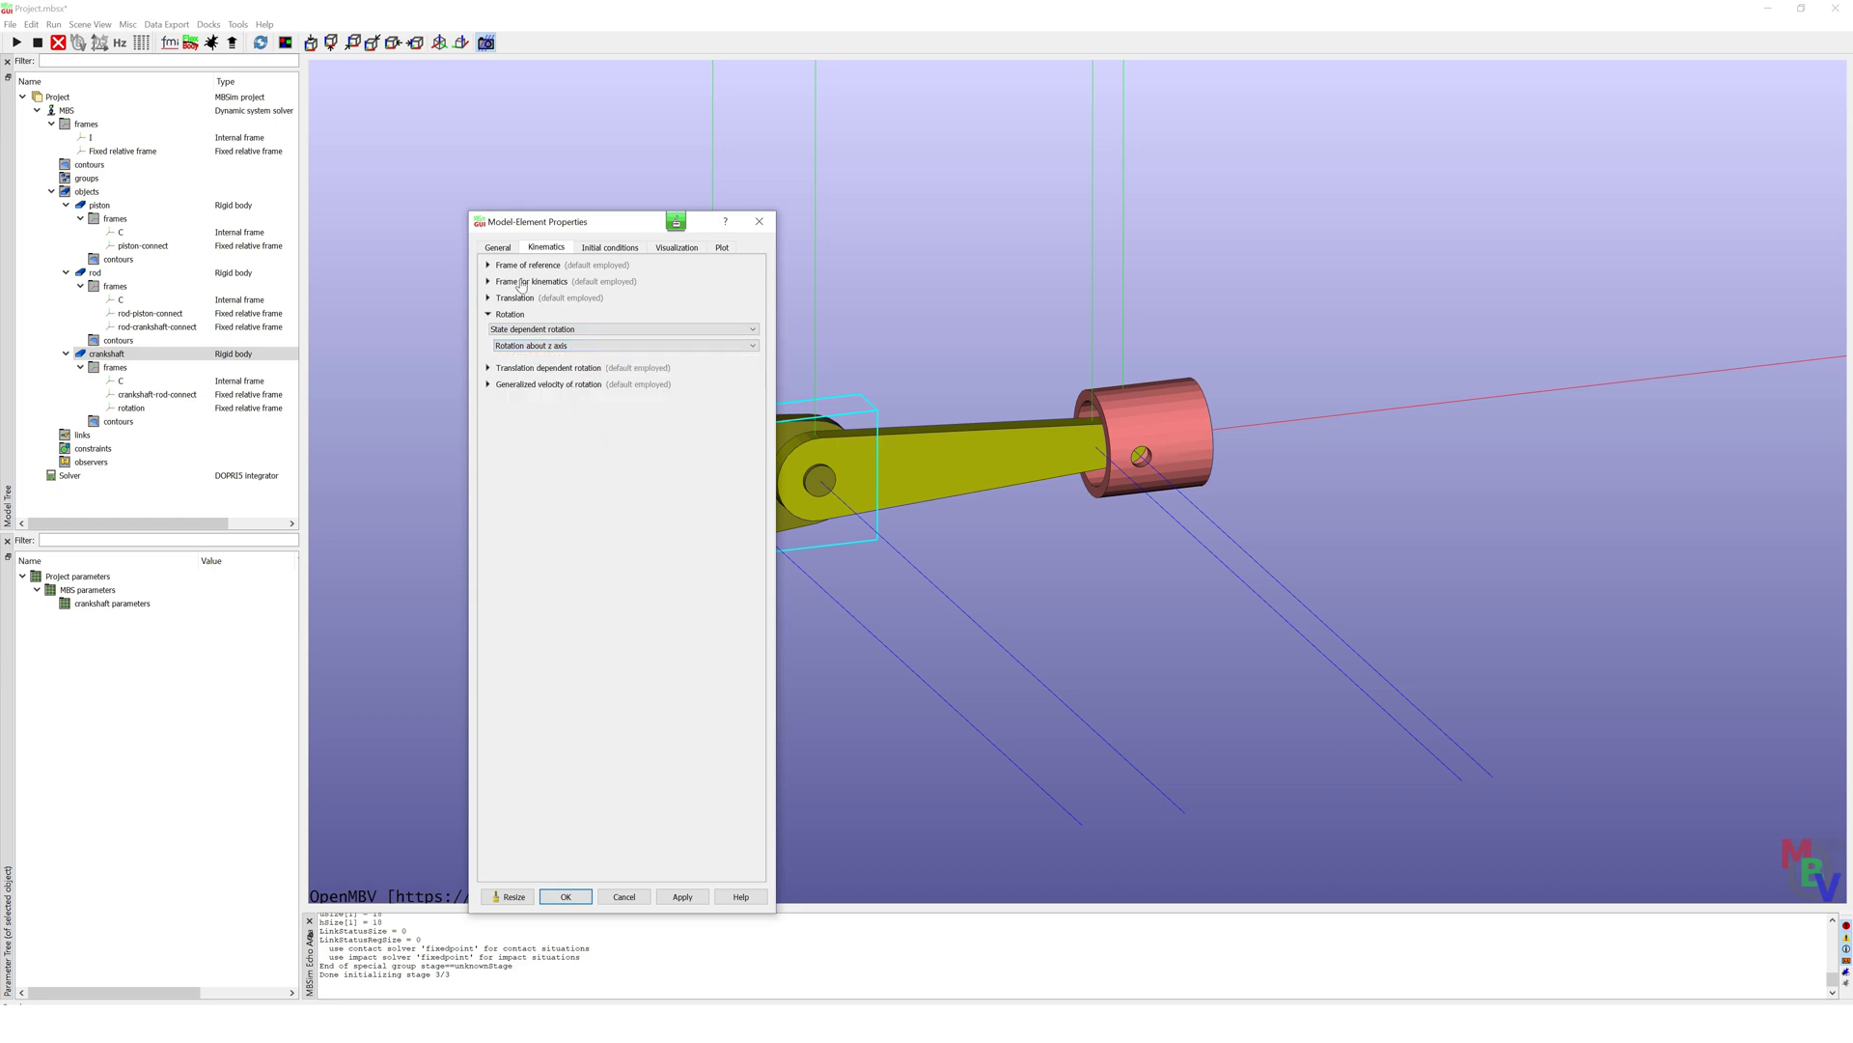
Step: Set the crankshaft's frame of reference to the MBS Fixed relative frame and its frame for kinematics to rotation, and accept its properties
left_click(488, 266)
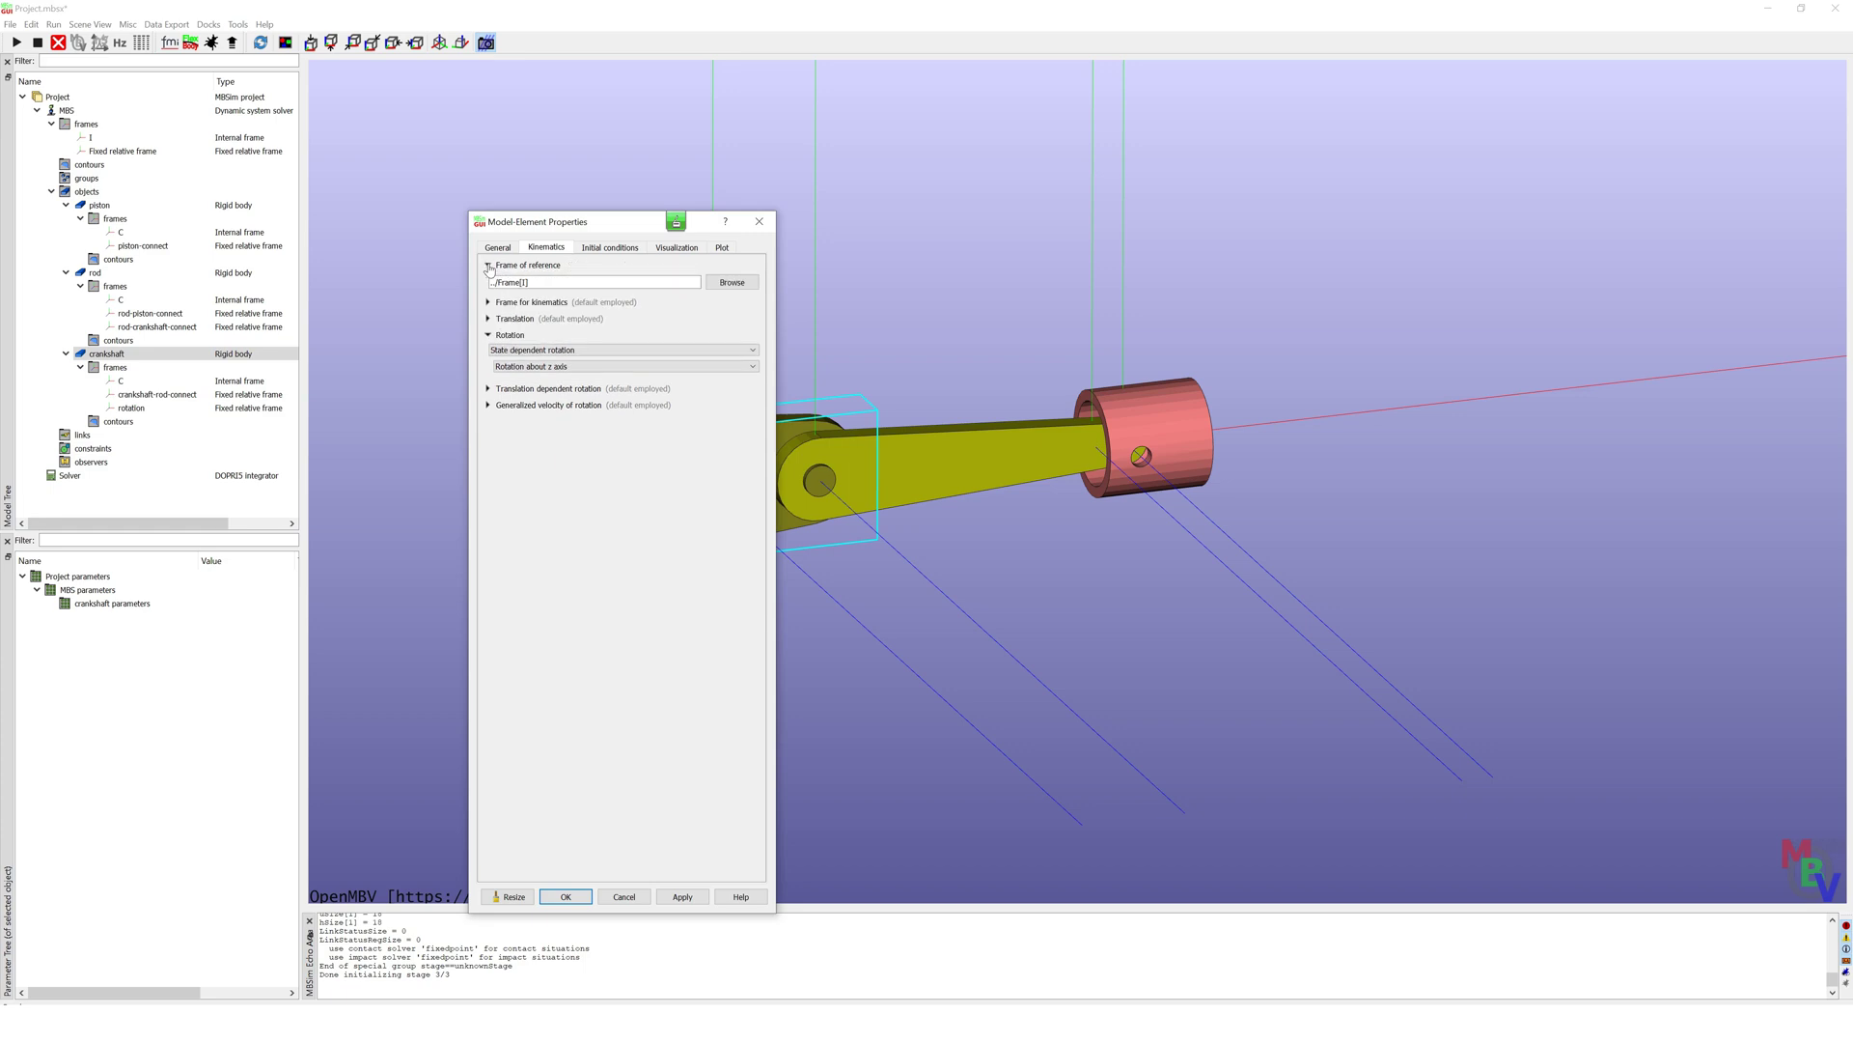
left_click(714, 286)
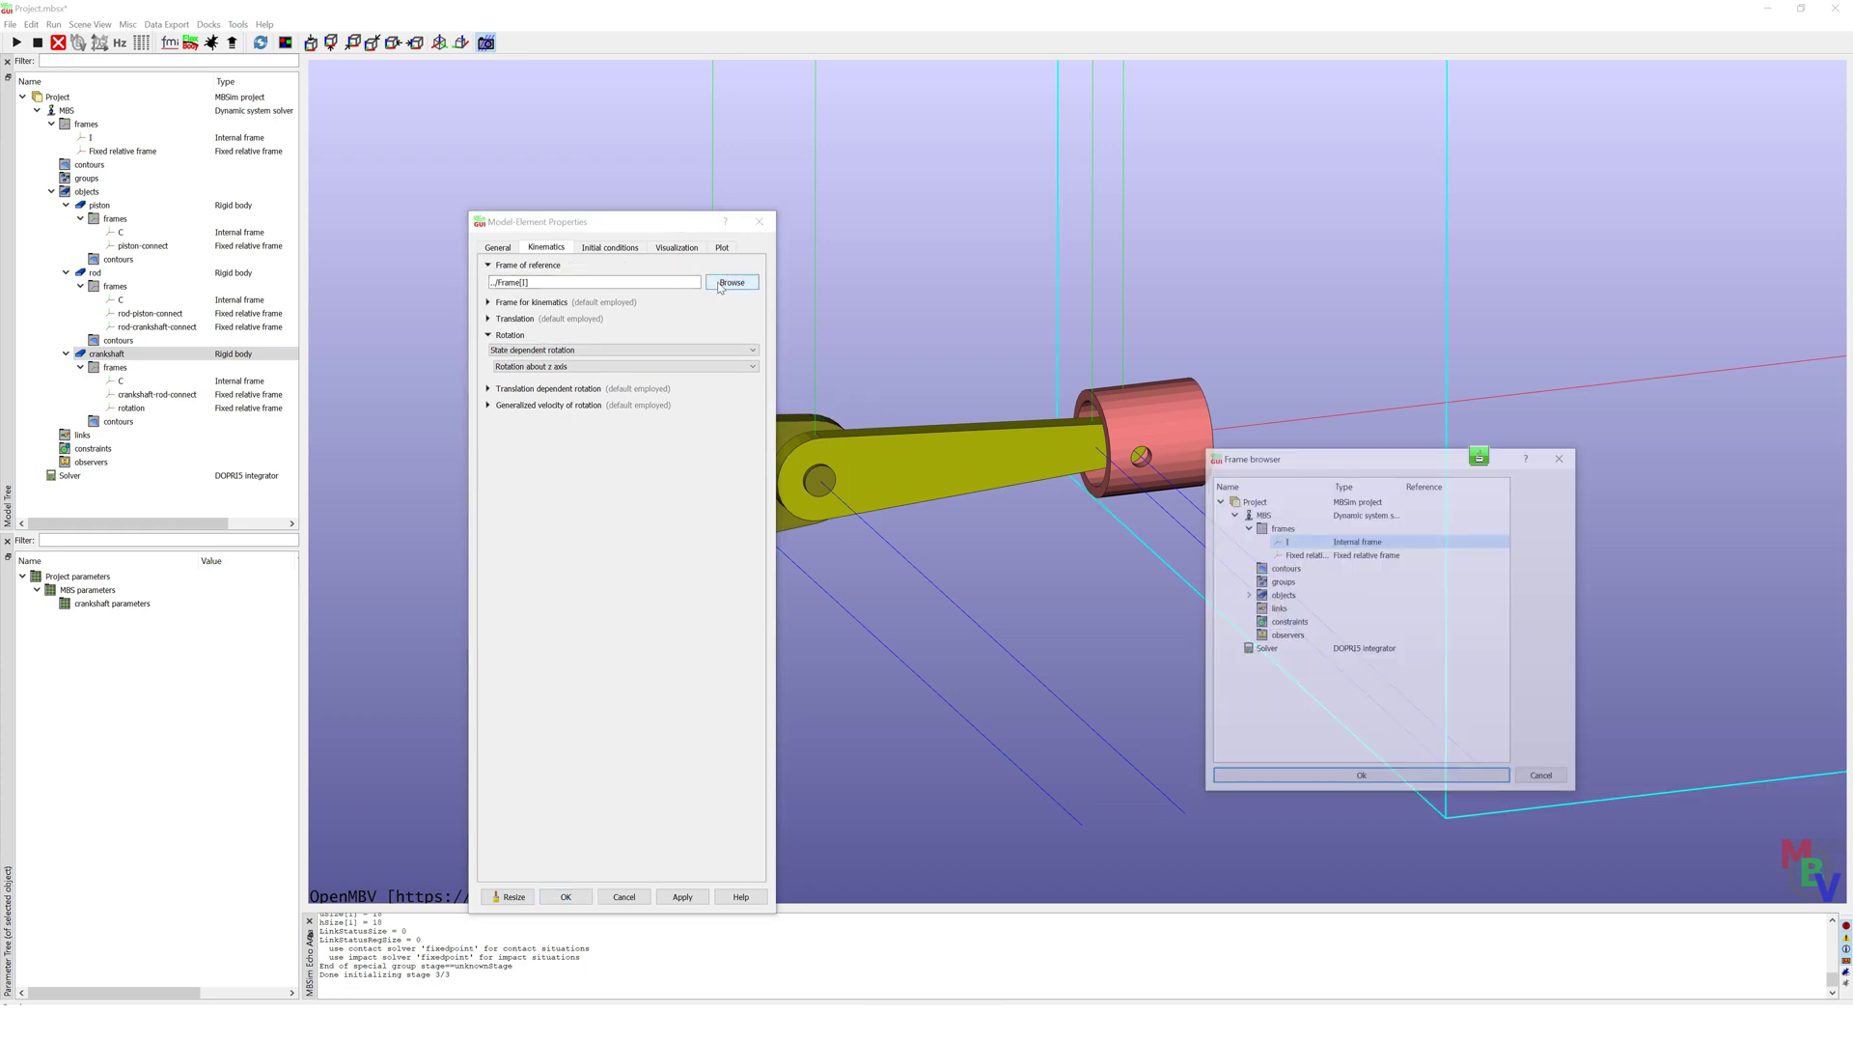
left_click(1328, 554)
left_click(1376, 780)
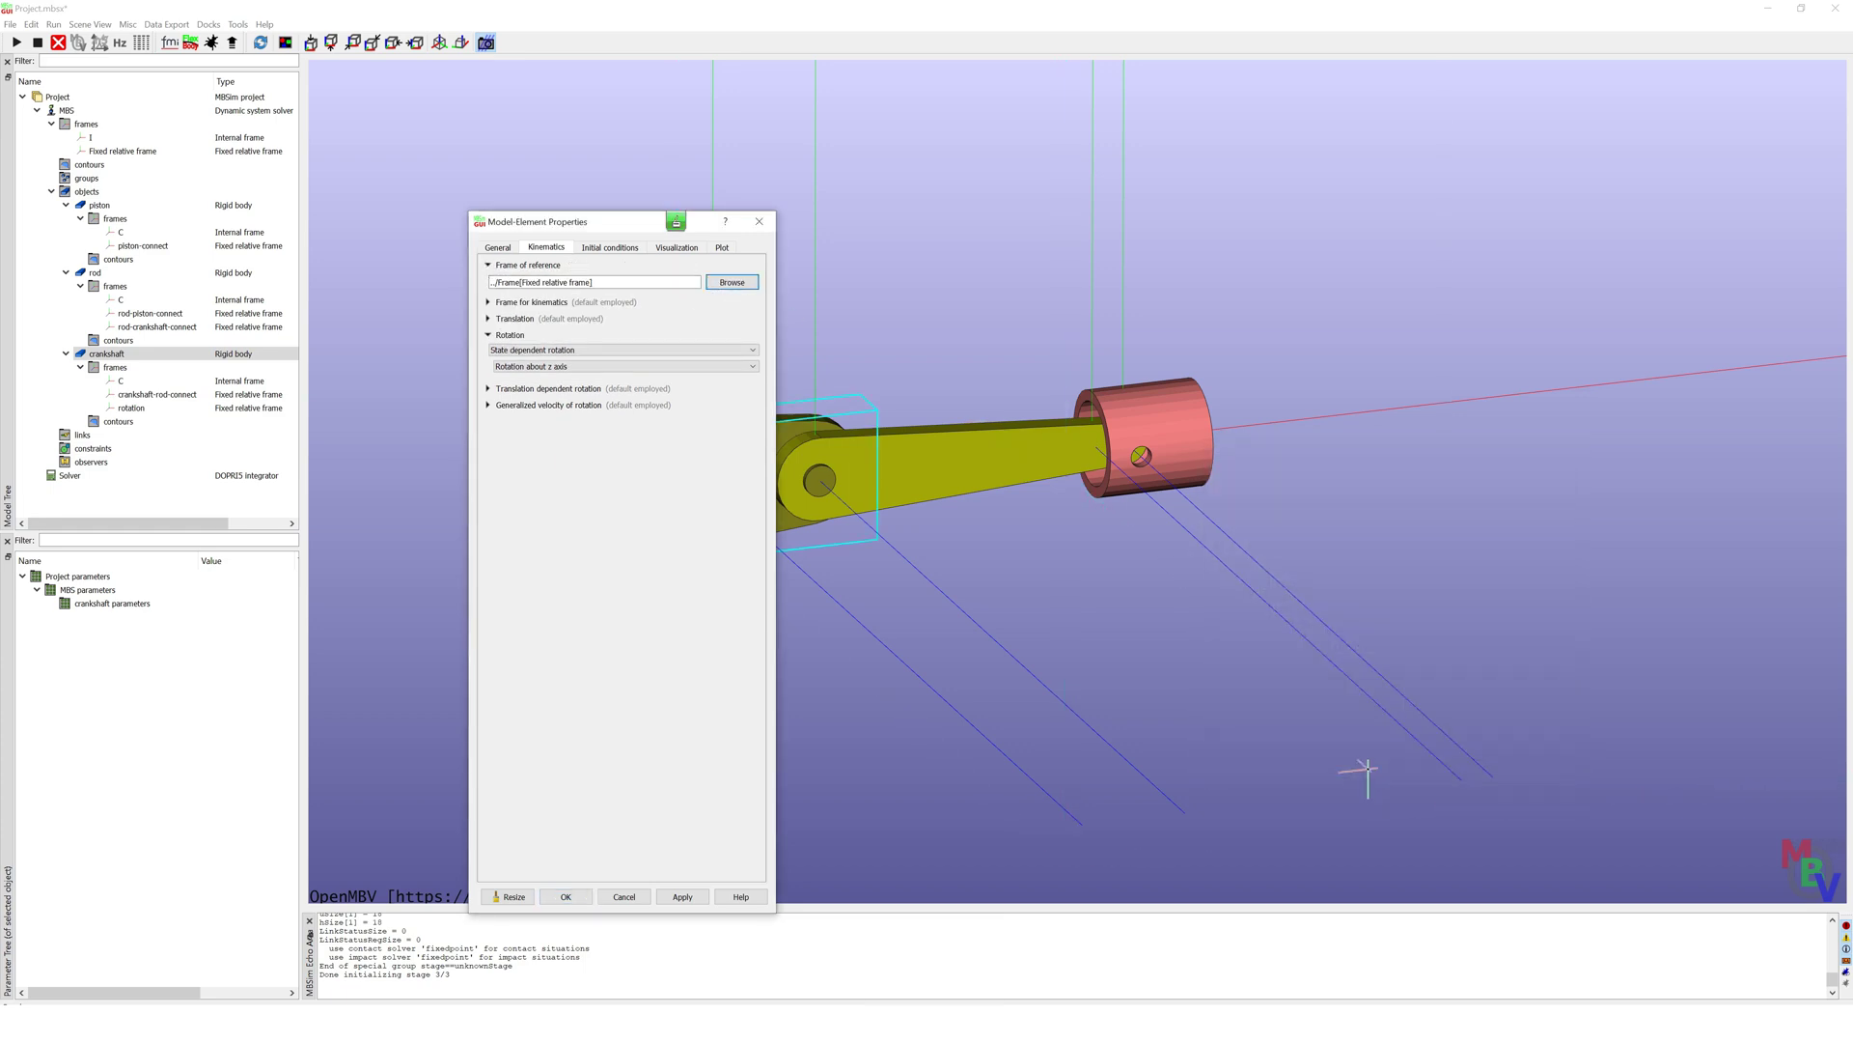
left_click(488, 302)
left_click(753, 318)
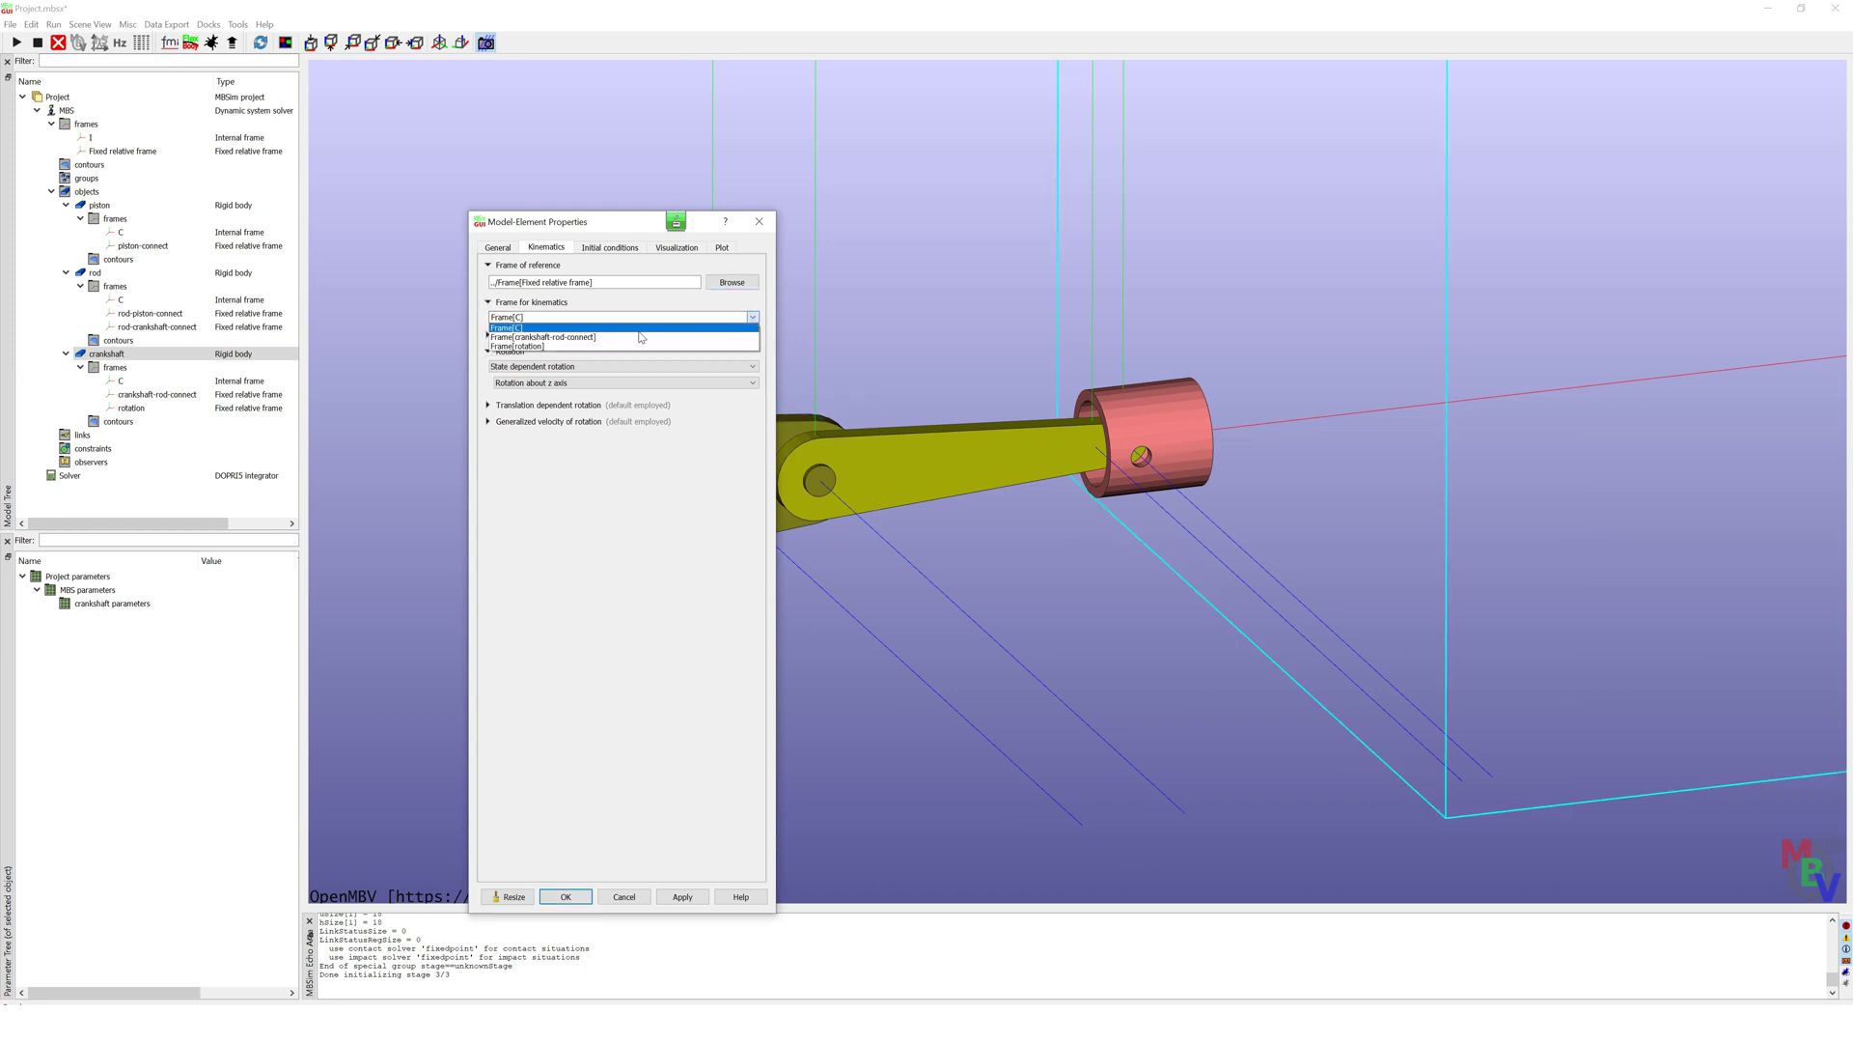
left_click(586, 347)
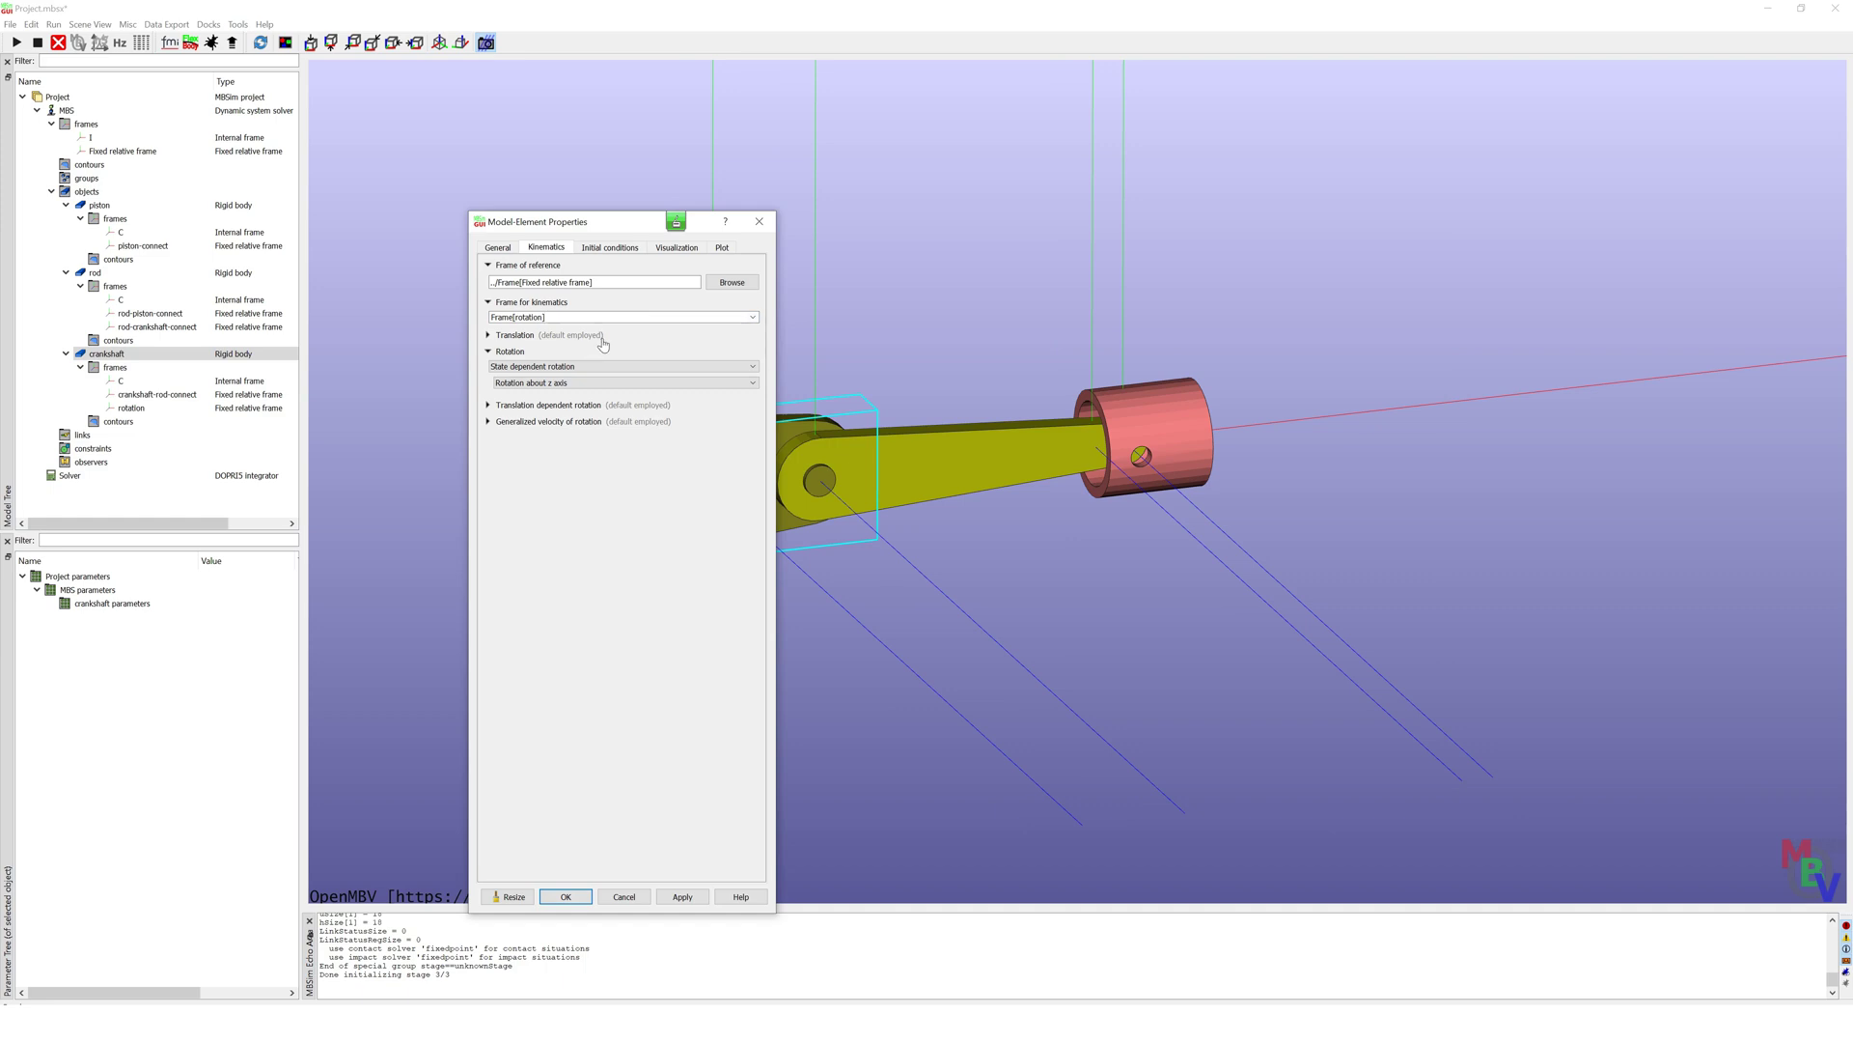
left_click(566, 896)
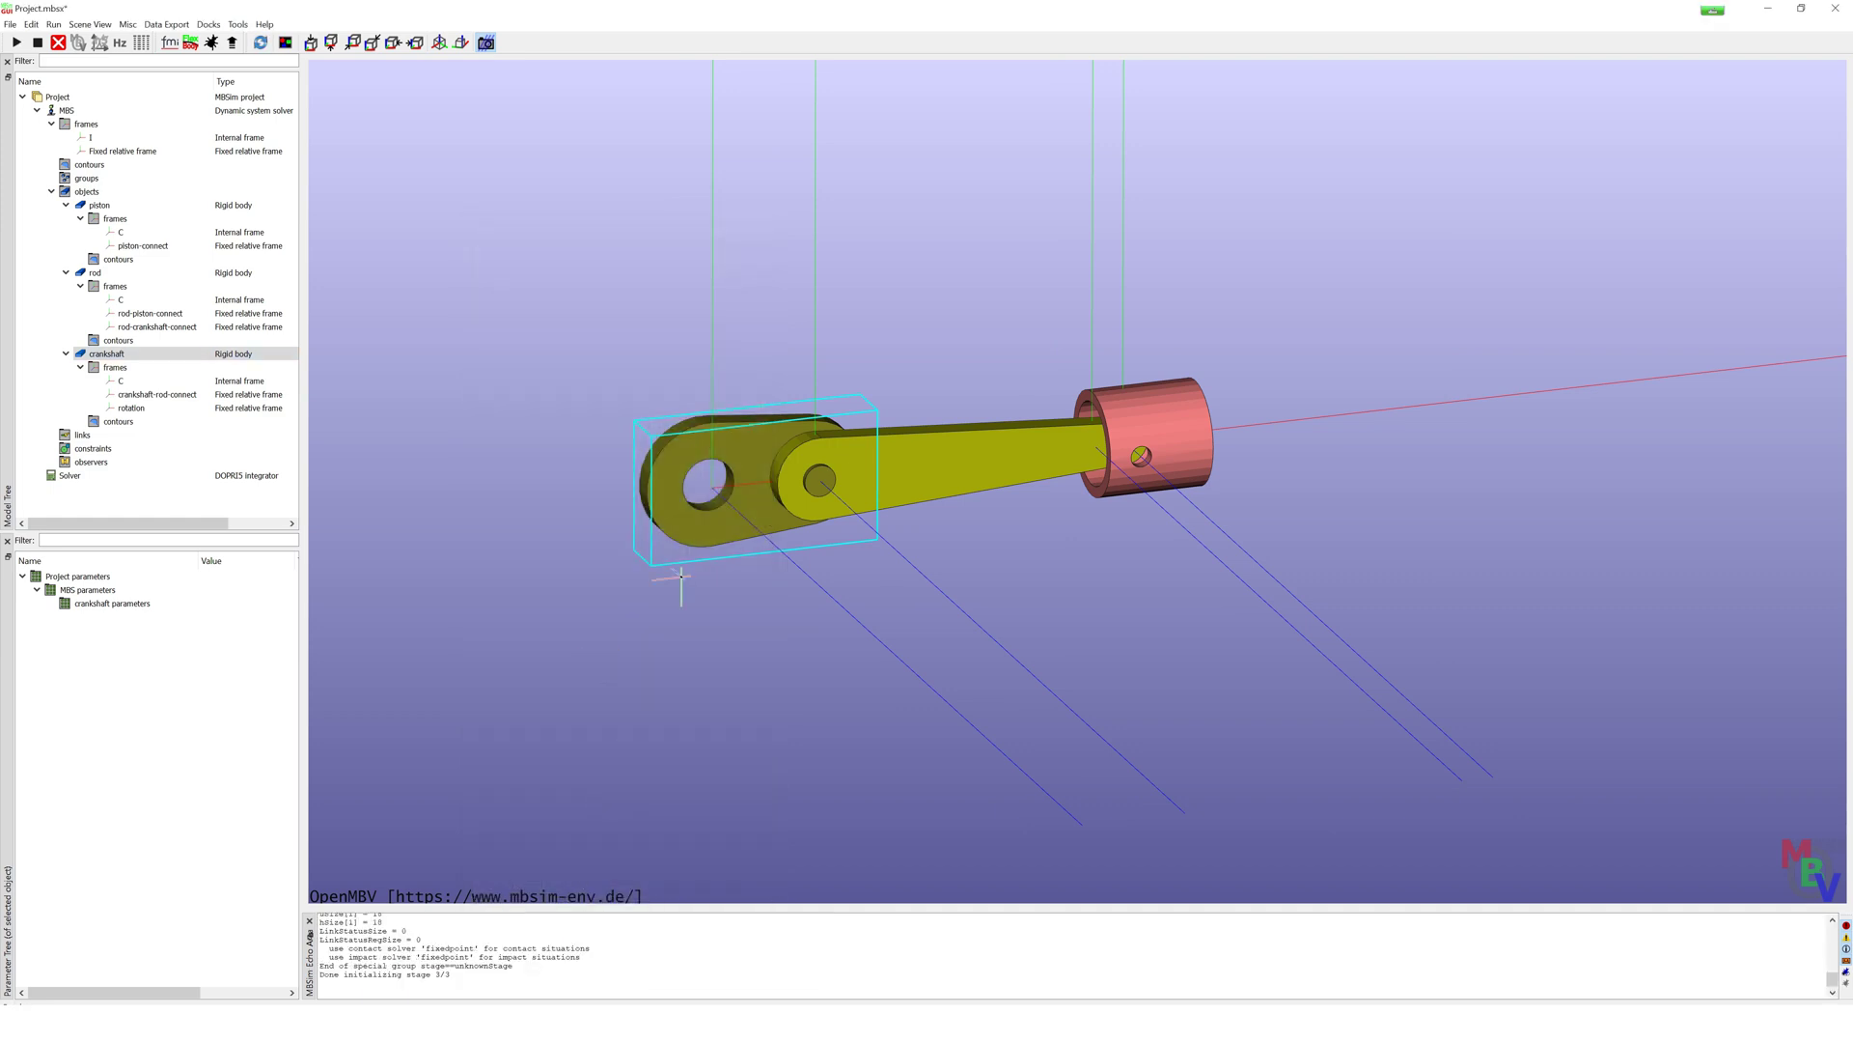
Step: Add a kinetic excitation to the MBS links and name it rotation
left_click(82, 435)
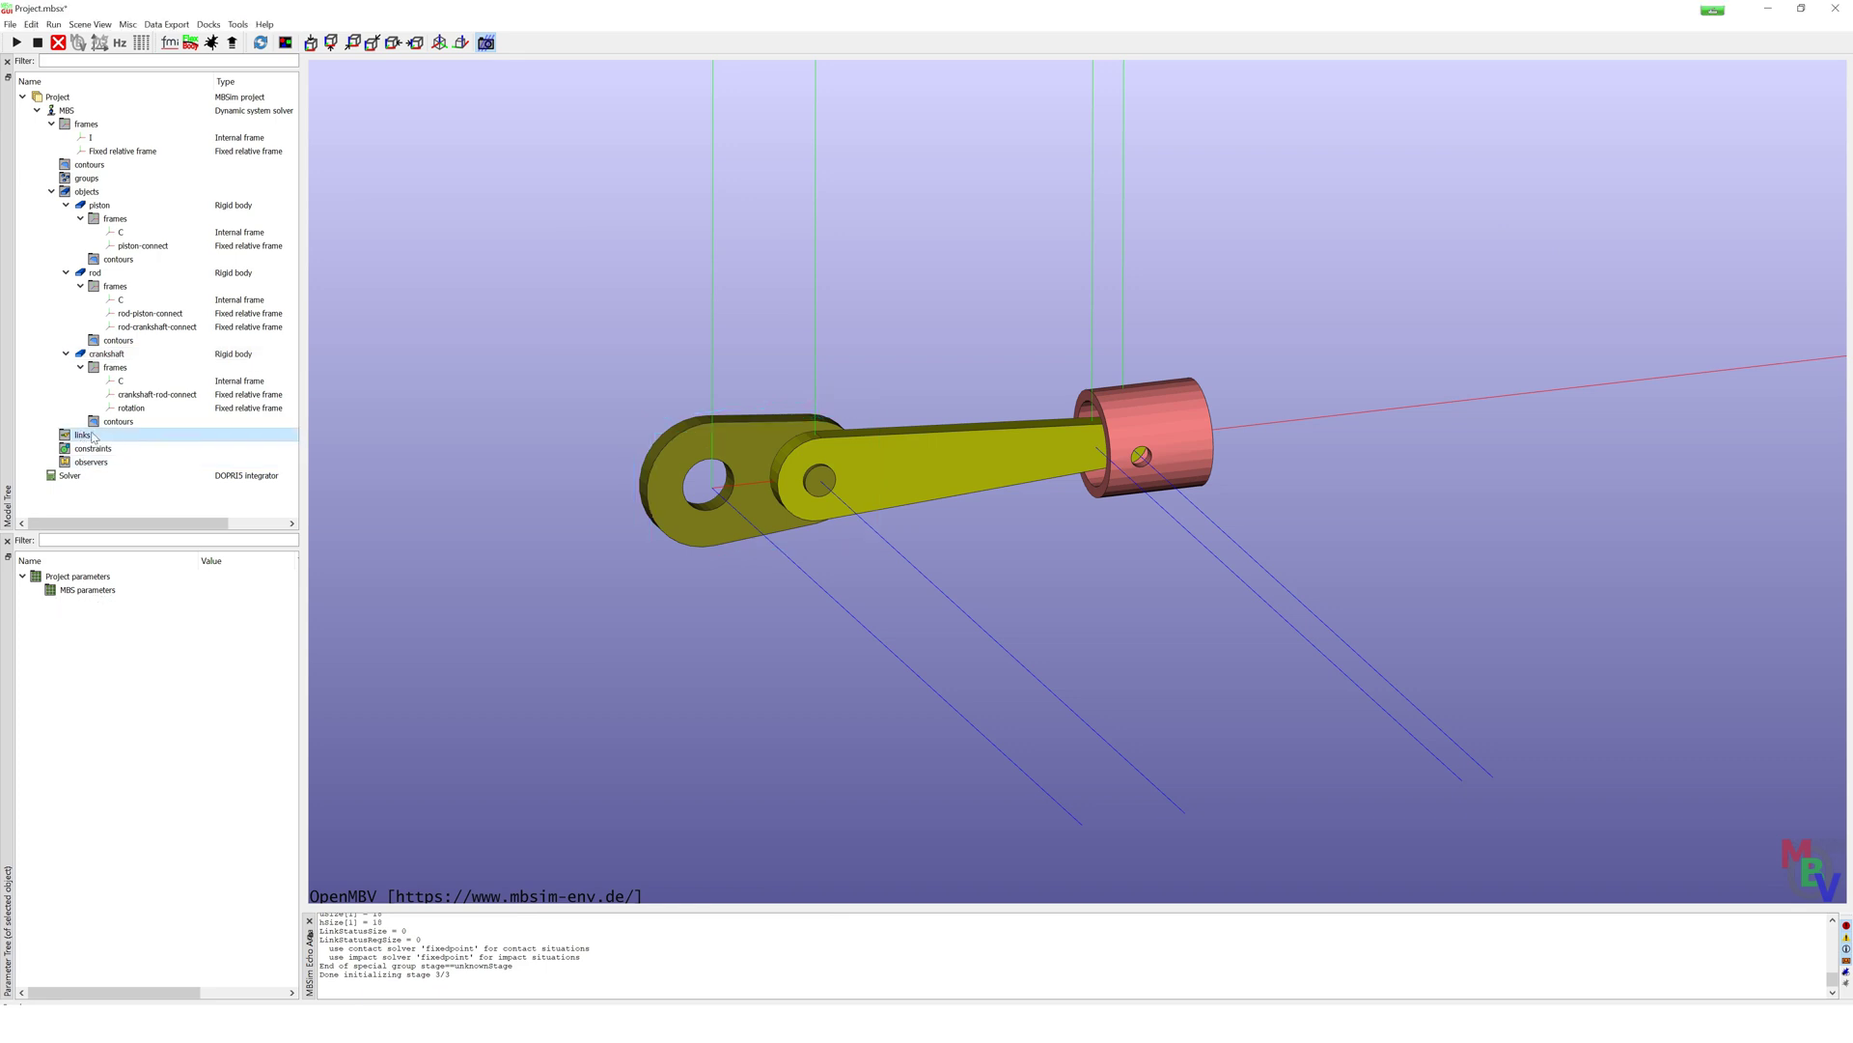
right_click(89, 435)
mouse_move(192, 494)
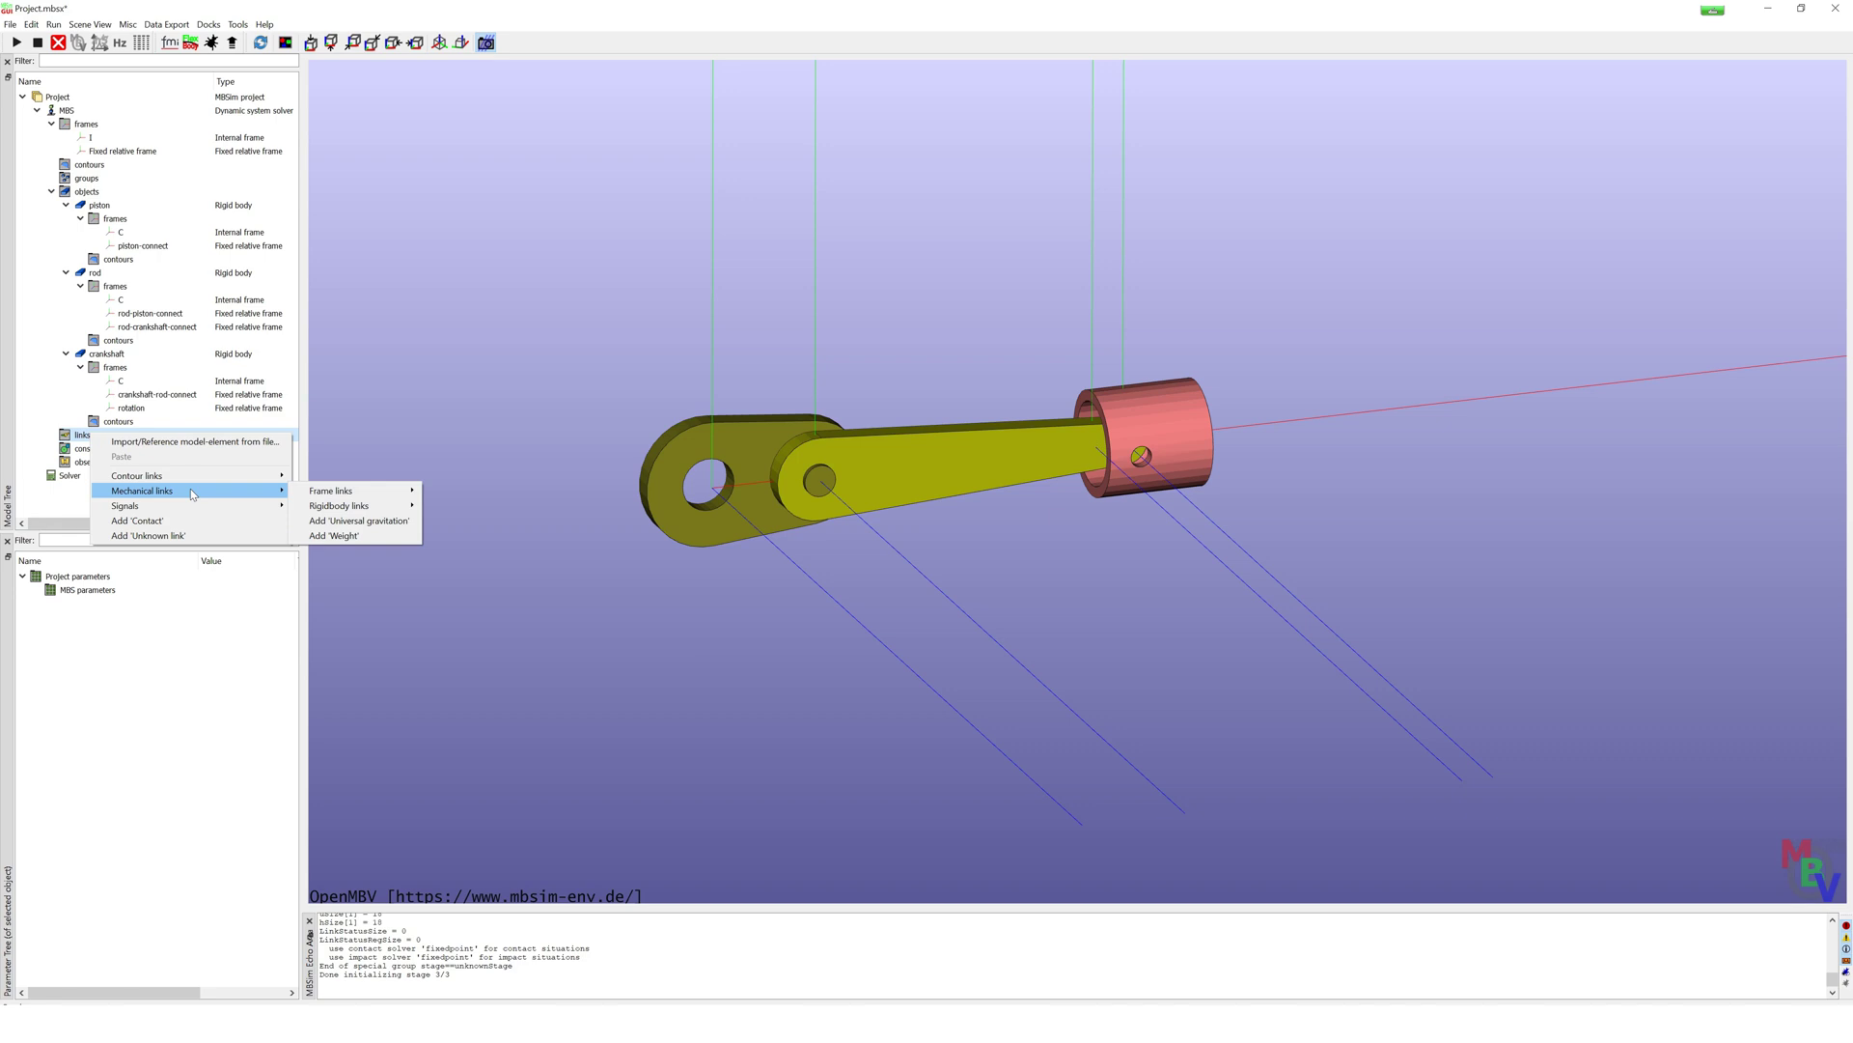
mouse_move(396, 492)
mouse_move(501, 512)
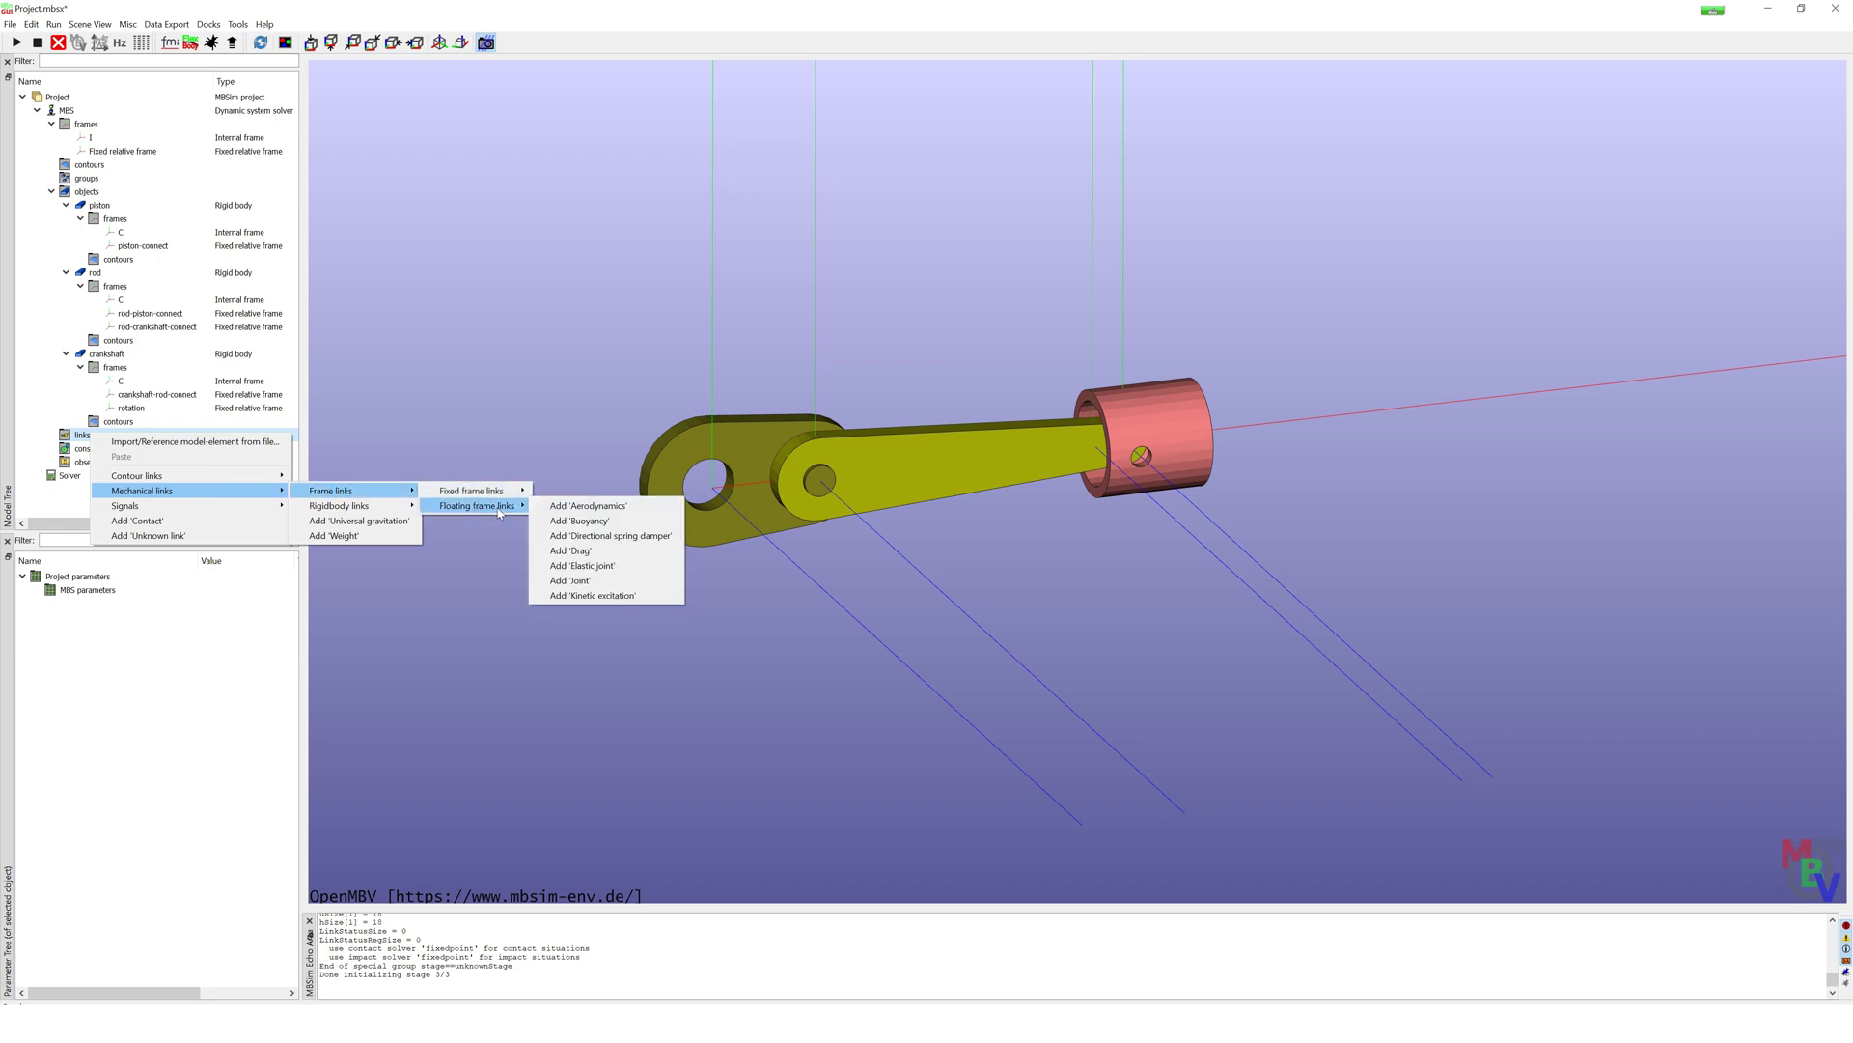
left_click(664, 599)
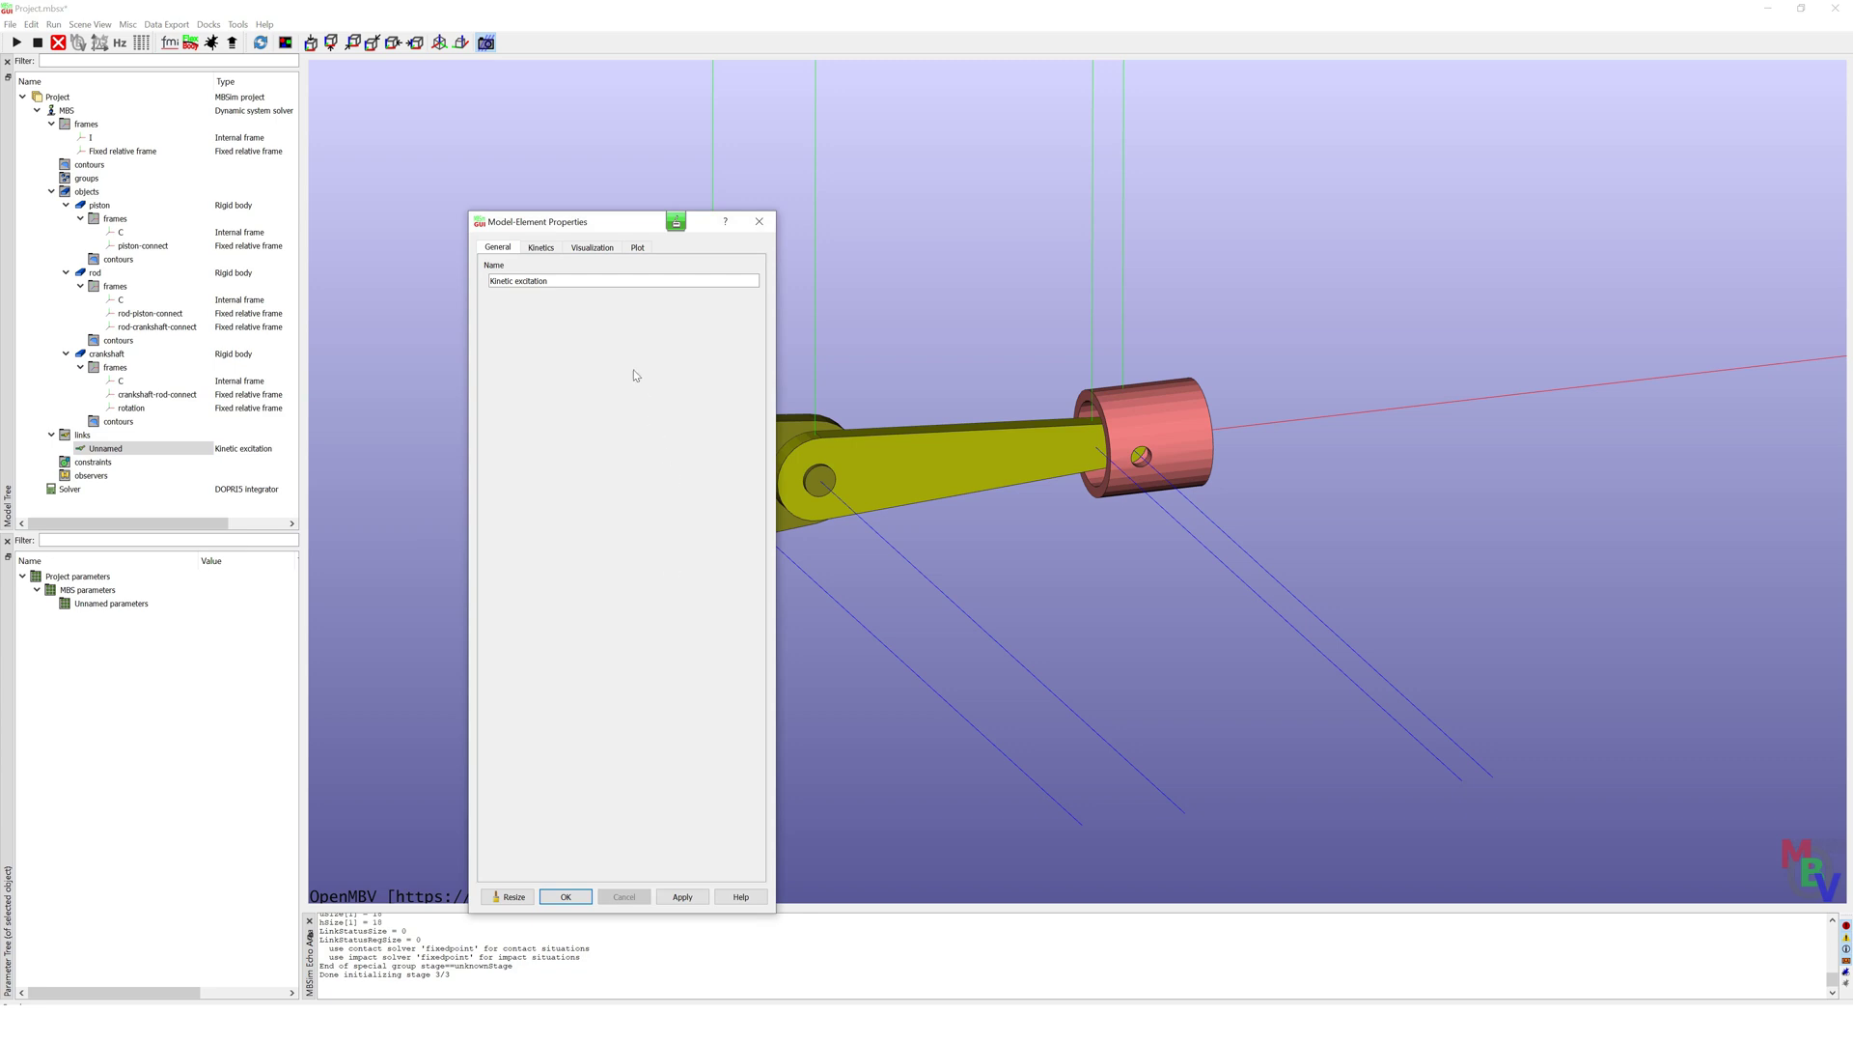
left_click(555, 282)
left_click_drag(555, 282, 488, 281)
Step: Connect the excitation's Frame 2 to the crankshaft's rotation frame and use secondFrame as its frame of reference
left_click(540, 248)
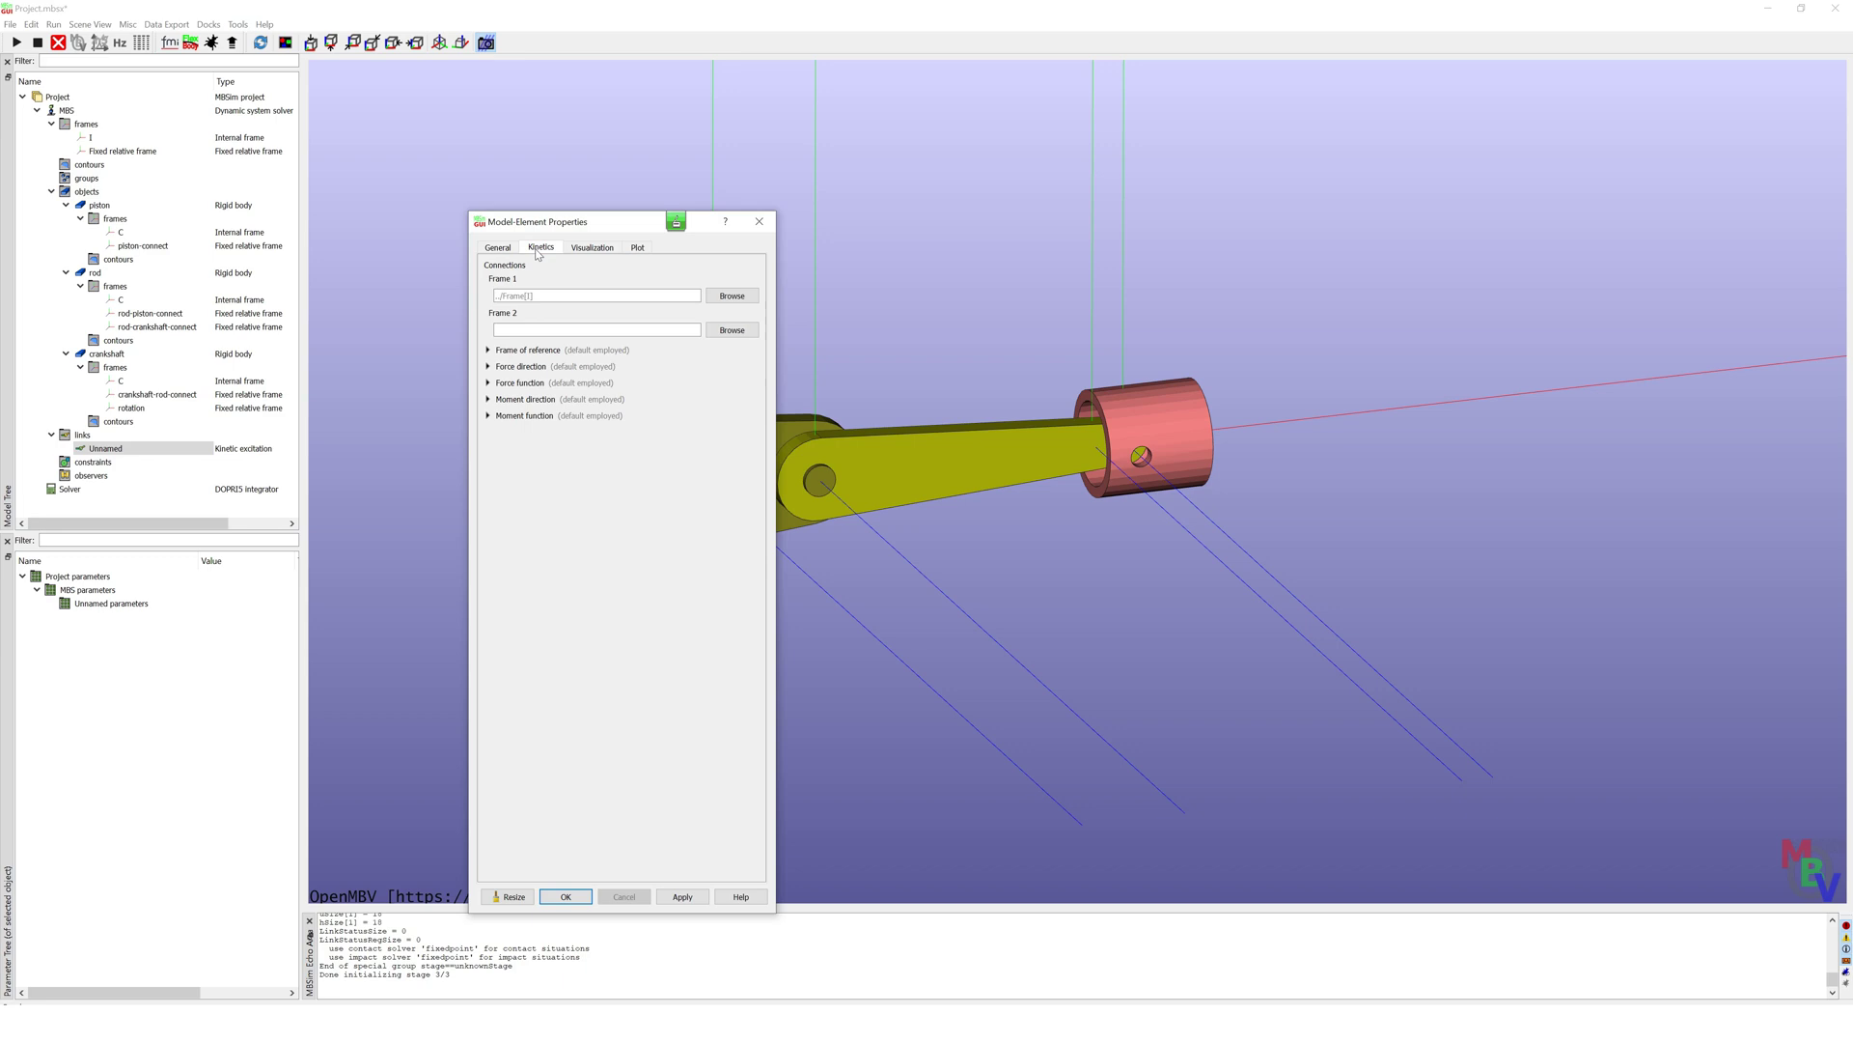
left_click(721, 330)
left_click_drag(1260, 458, 896, 335)
left_click(869, 391)
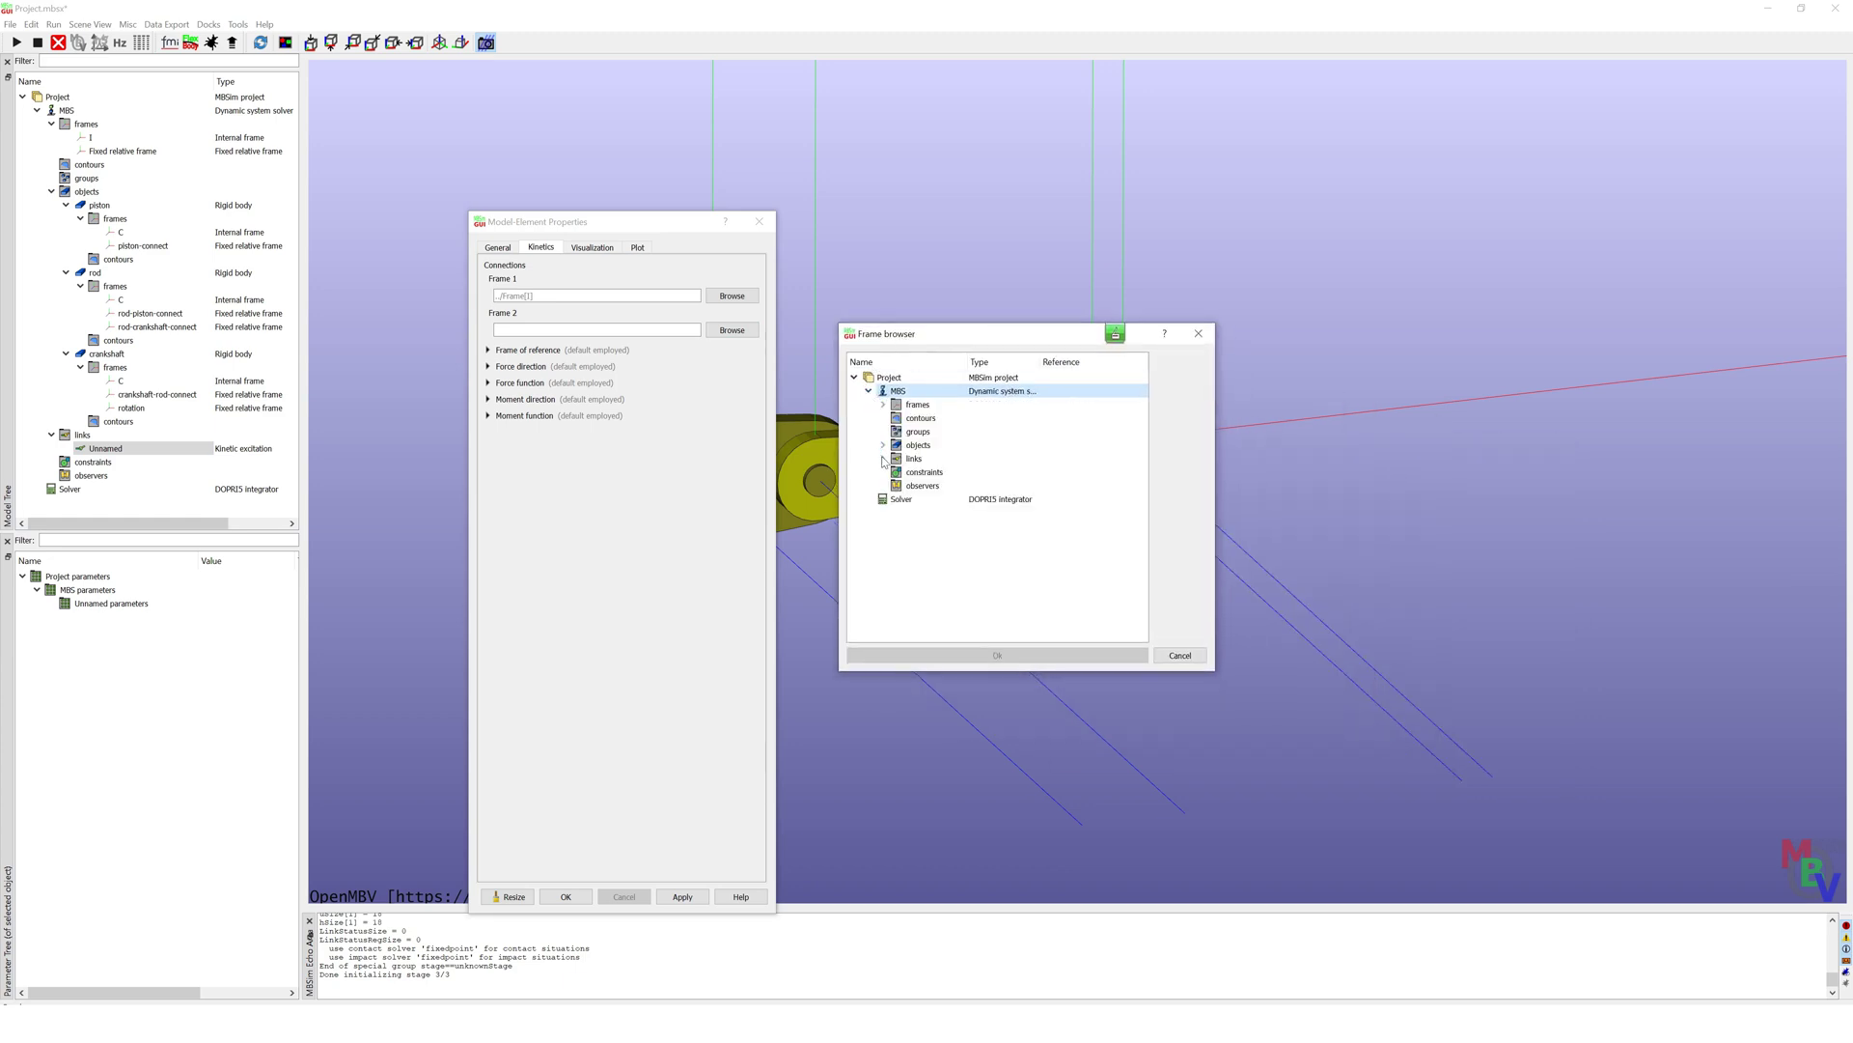
left_click(883, 445)
left_click(898, 486)
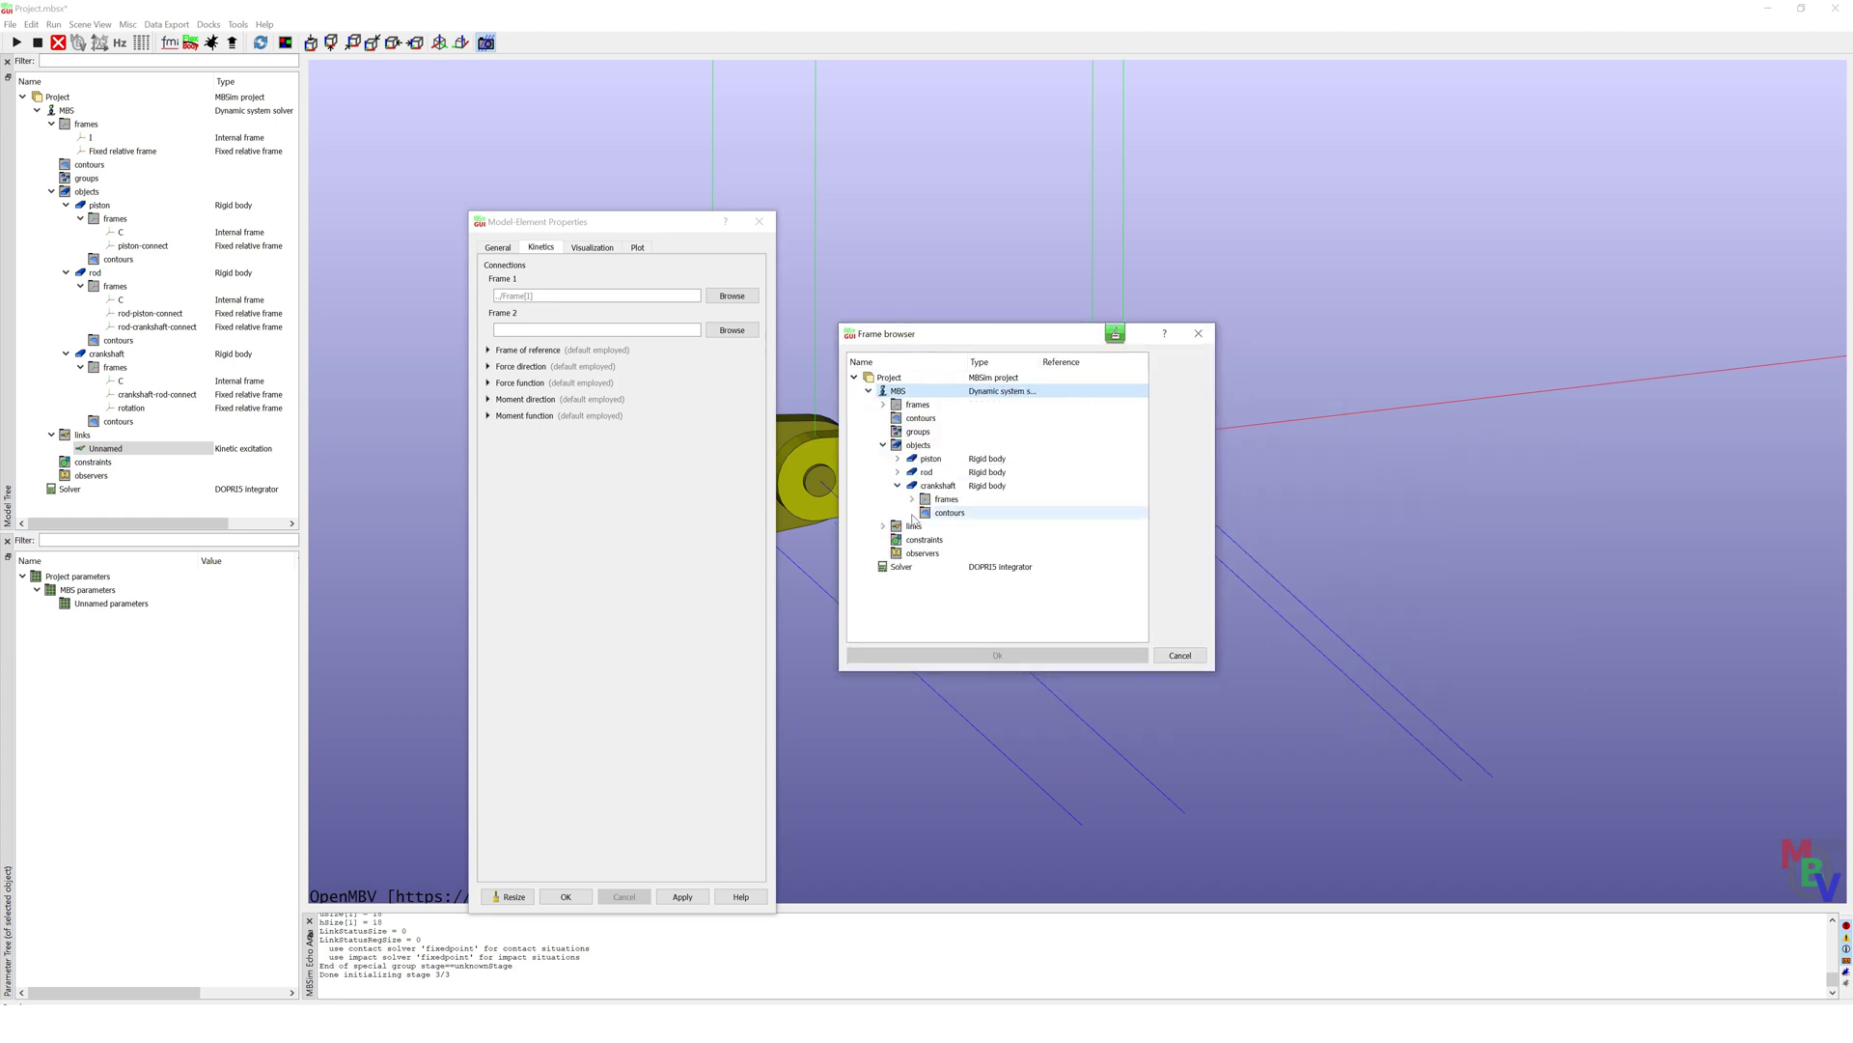
left_click(913, 499)
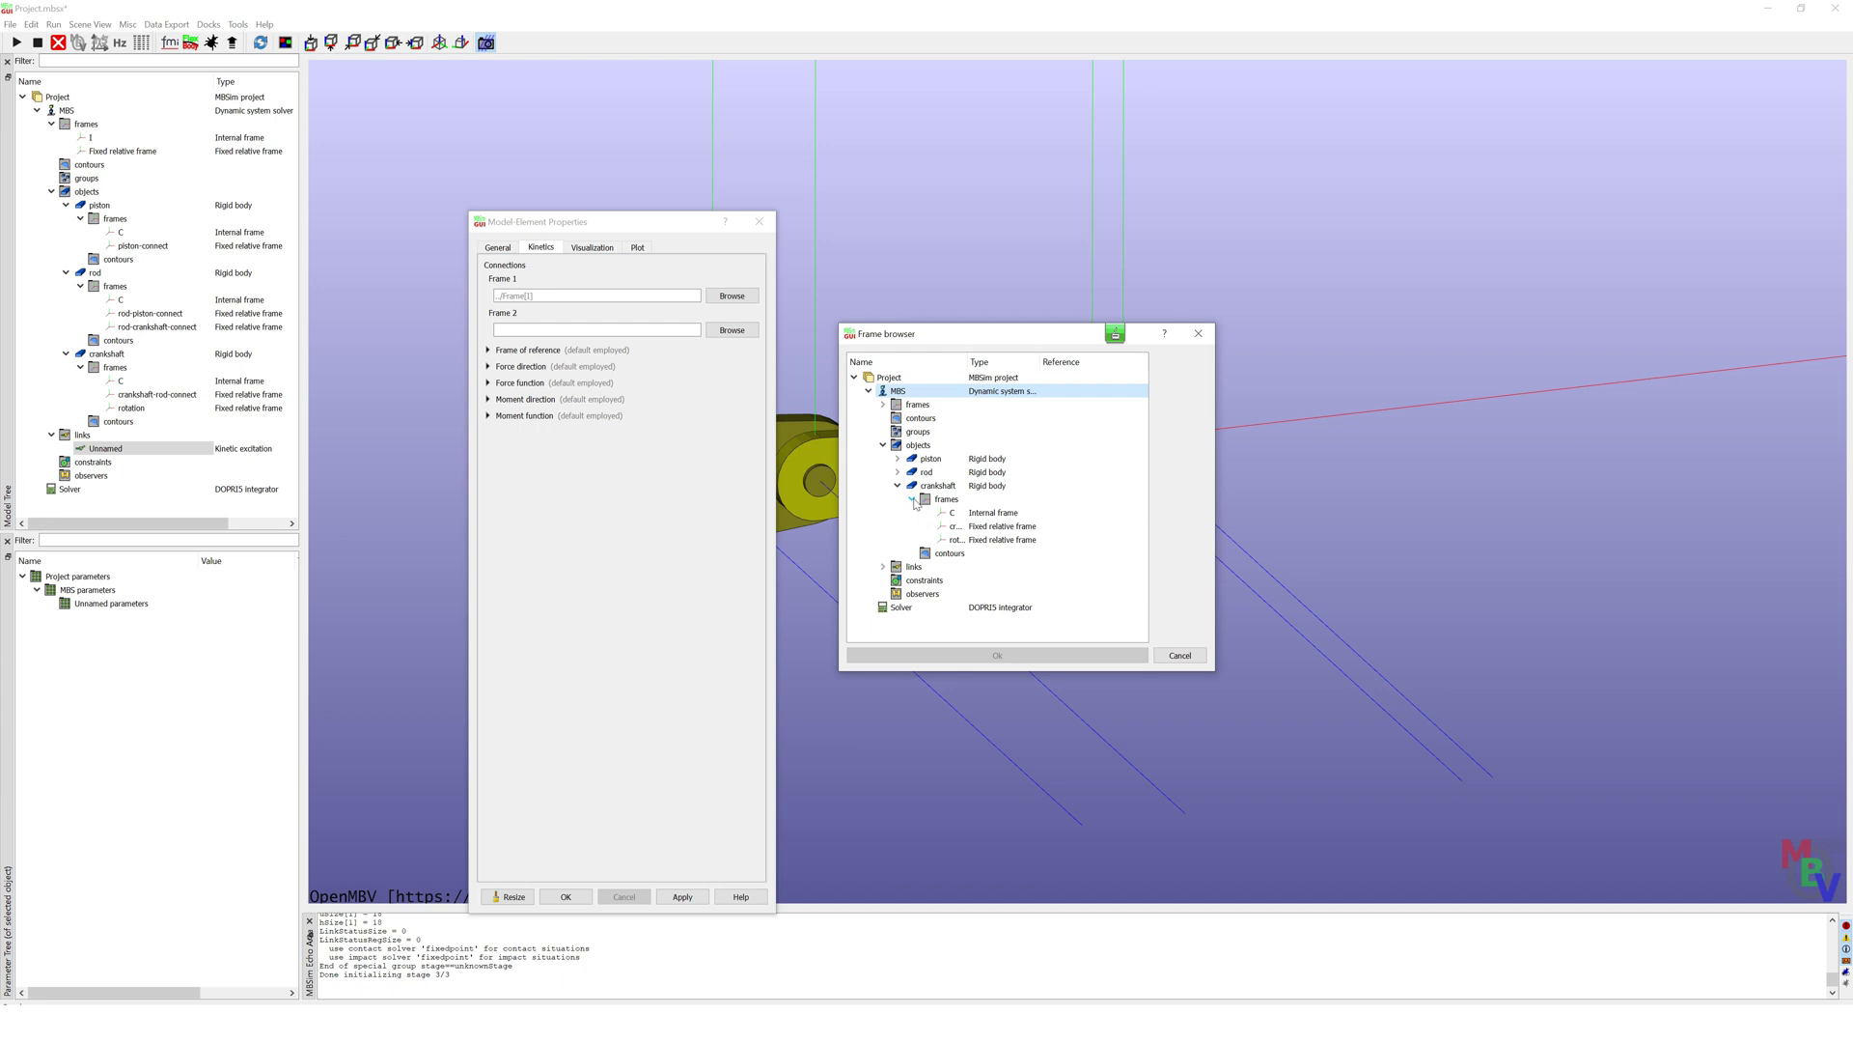
left_click_drag(970, 363, 1023, 365)
left_click(968, 543)
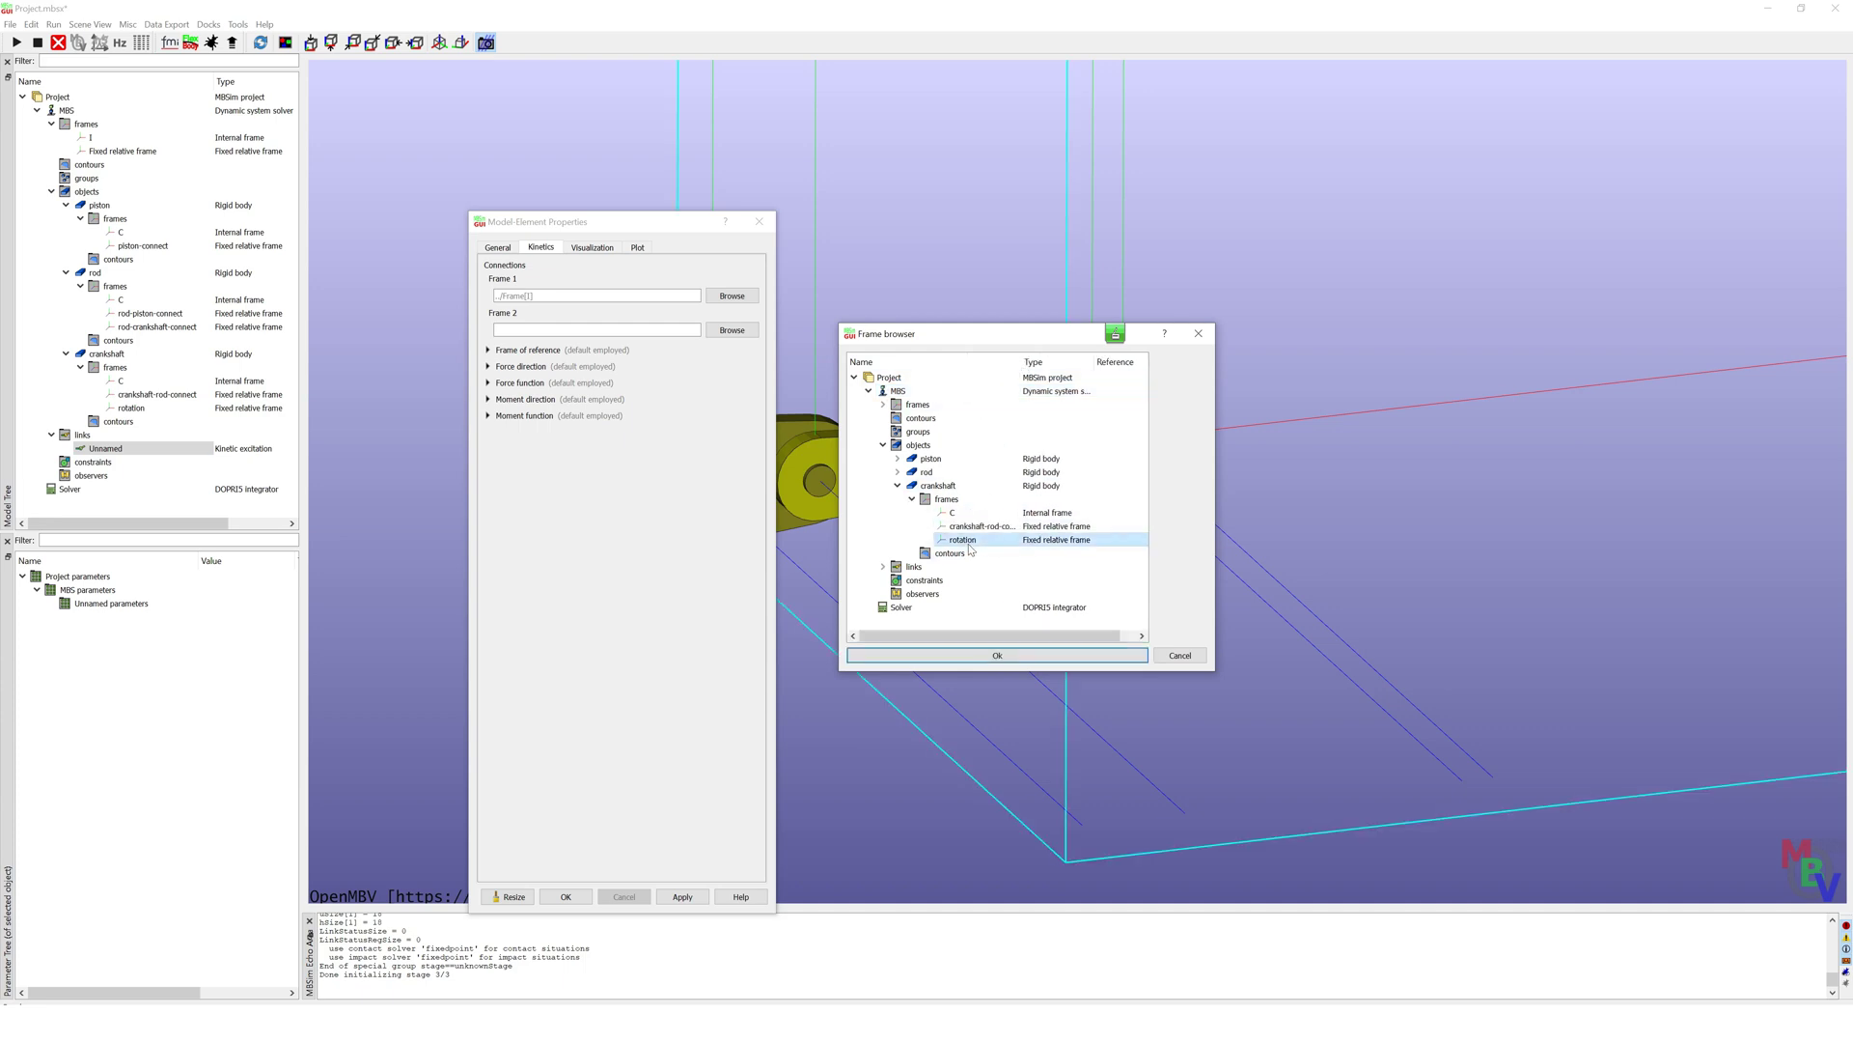
left_click(997, 656)
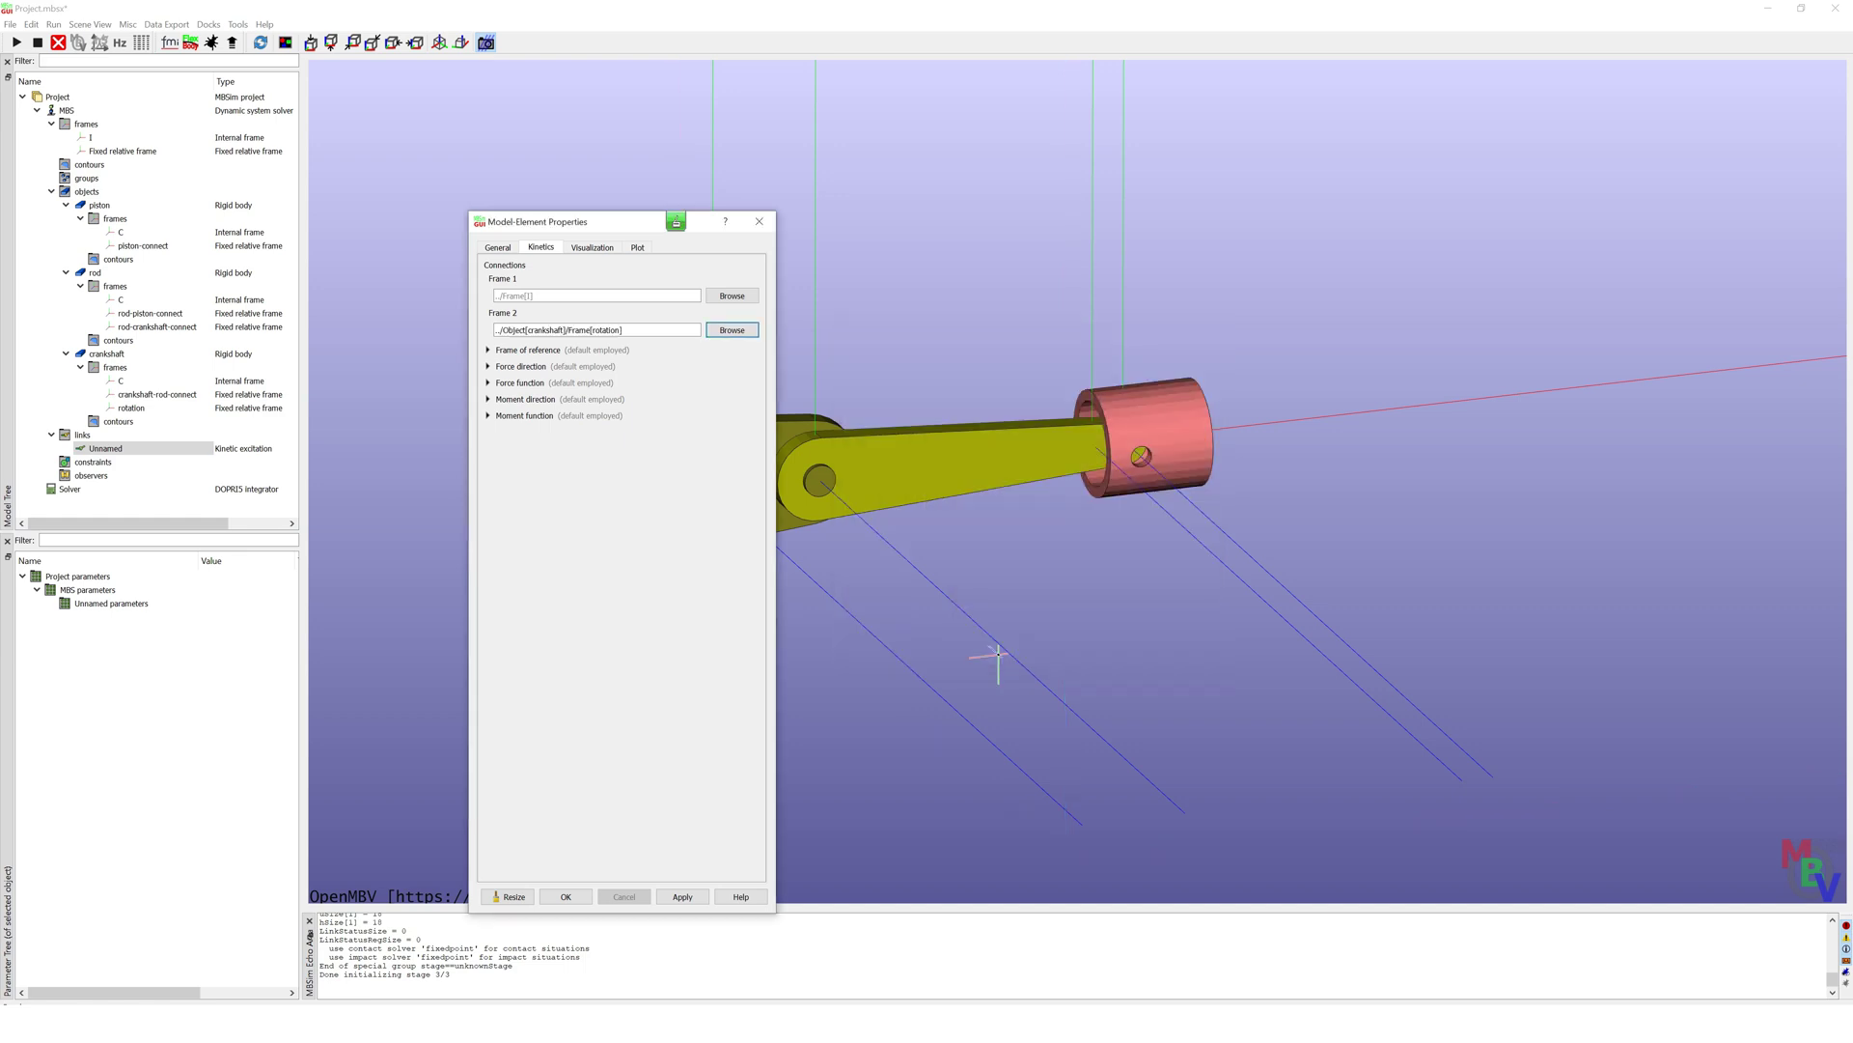
left_click(487, 349)
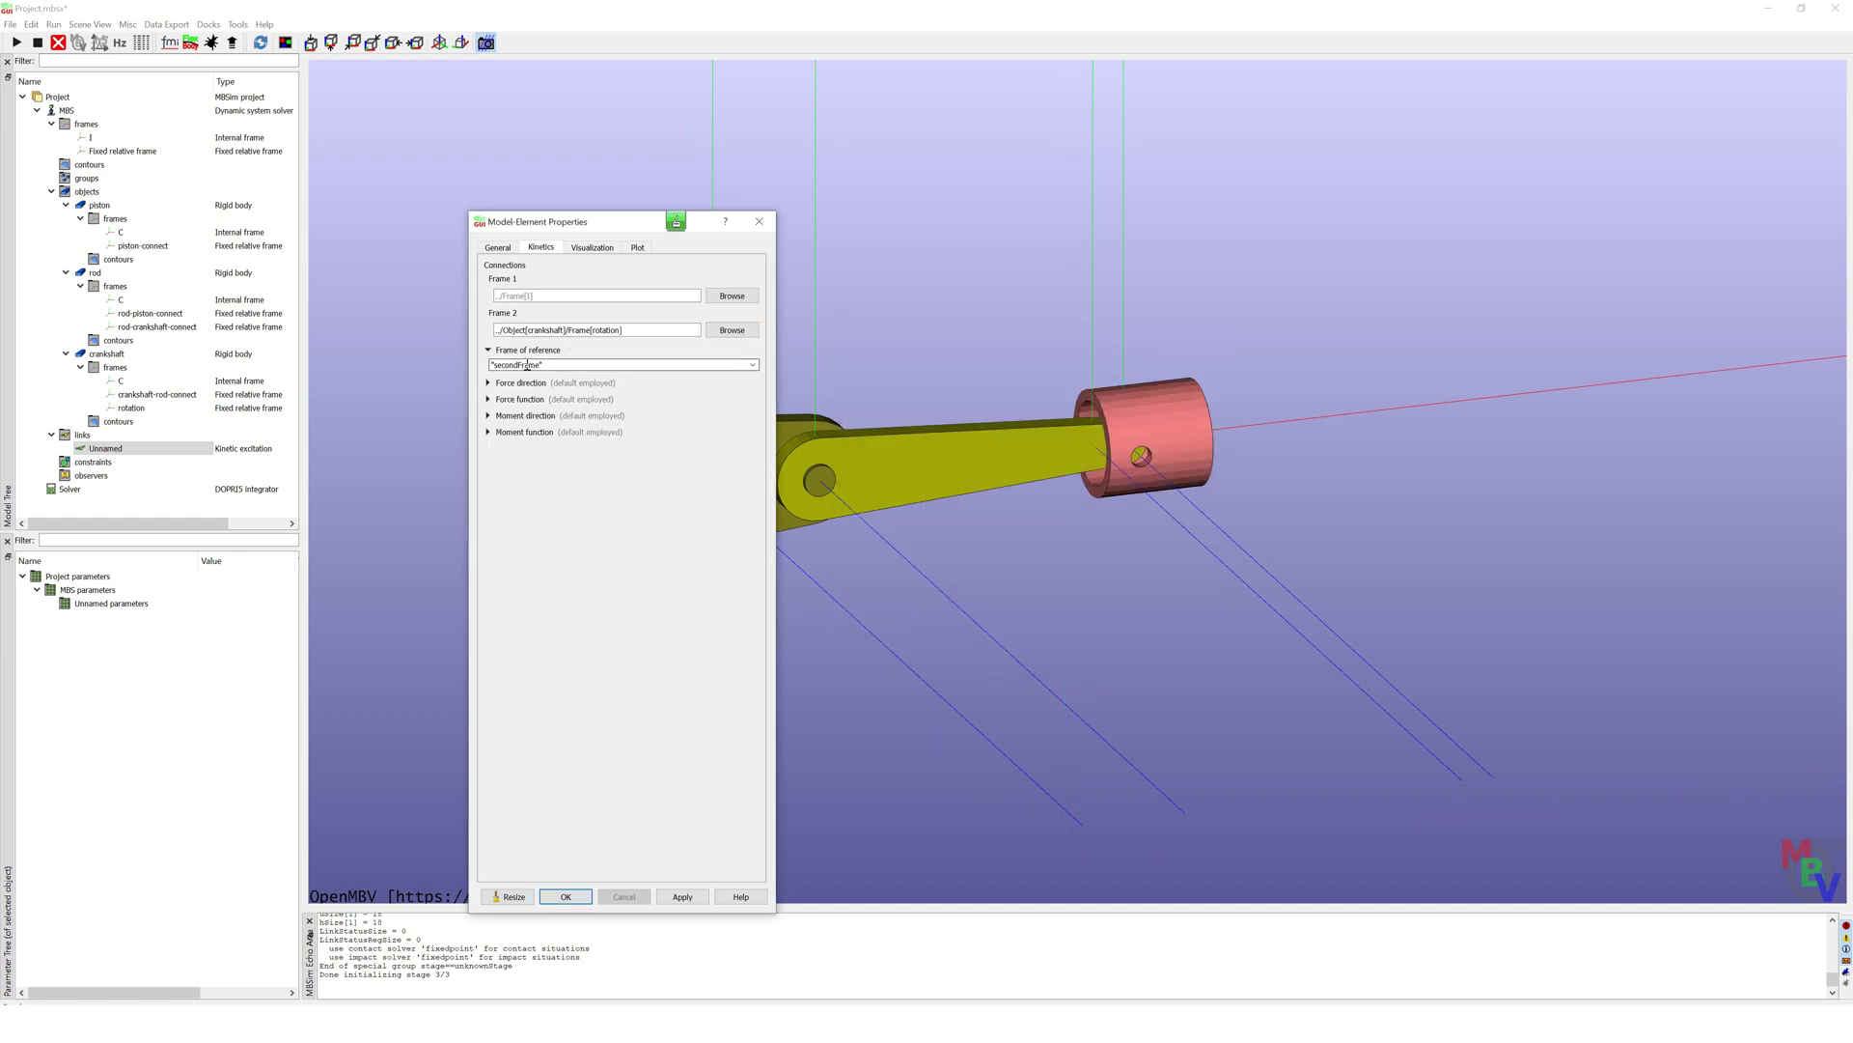
Step: Give the excitation a moment direction of 0, 0, 1 and a constant moment function with a0 of 1, and accept its properties
left_click(487, 415)
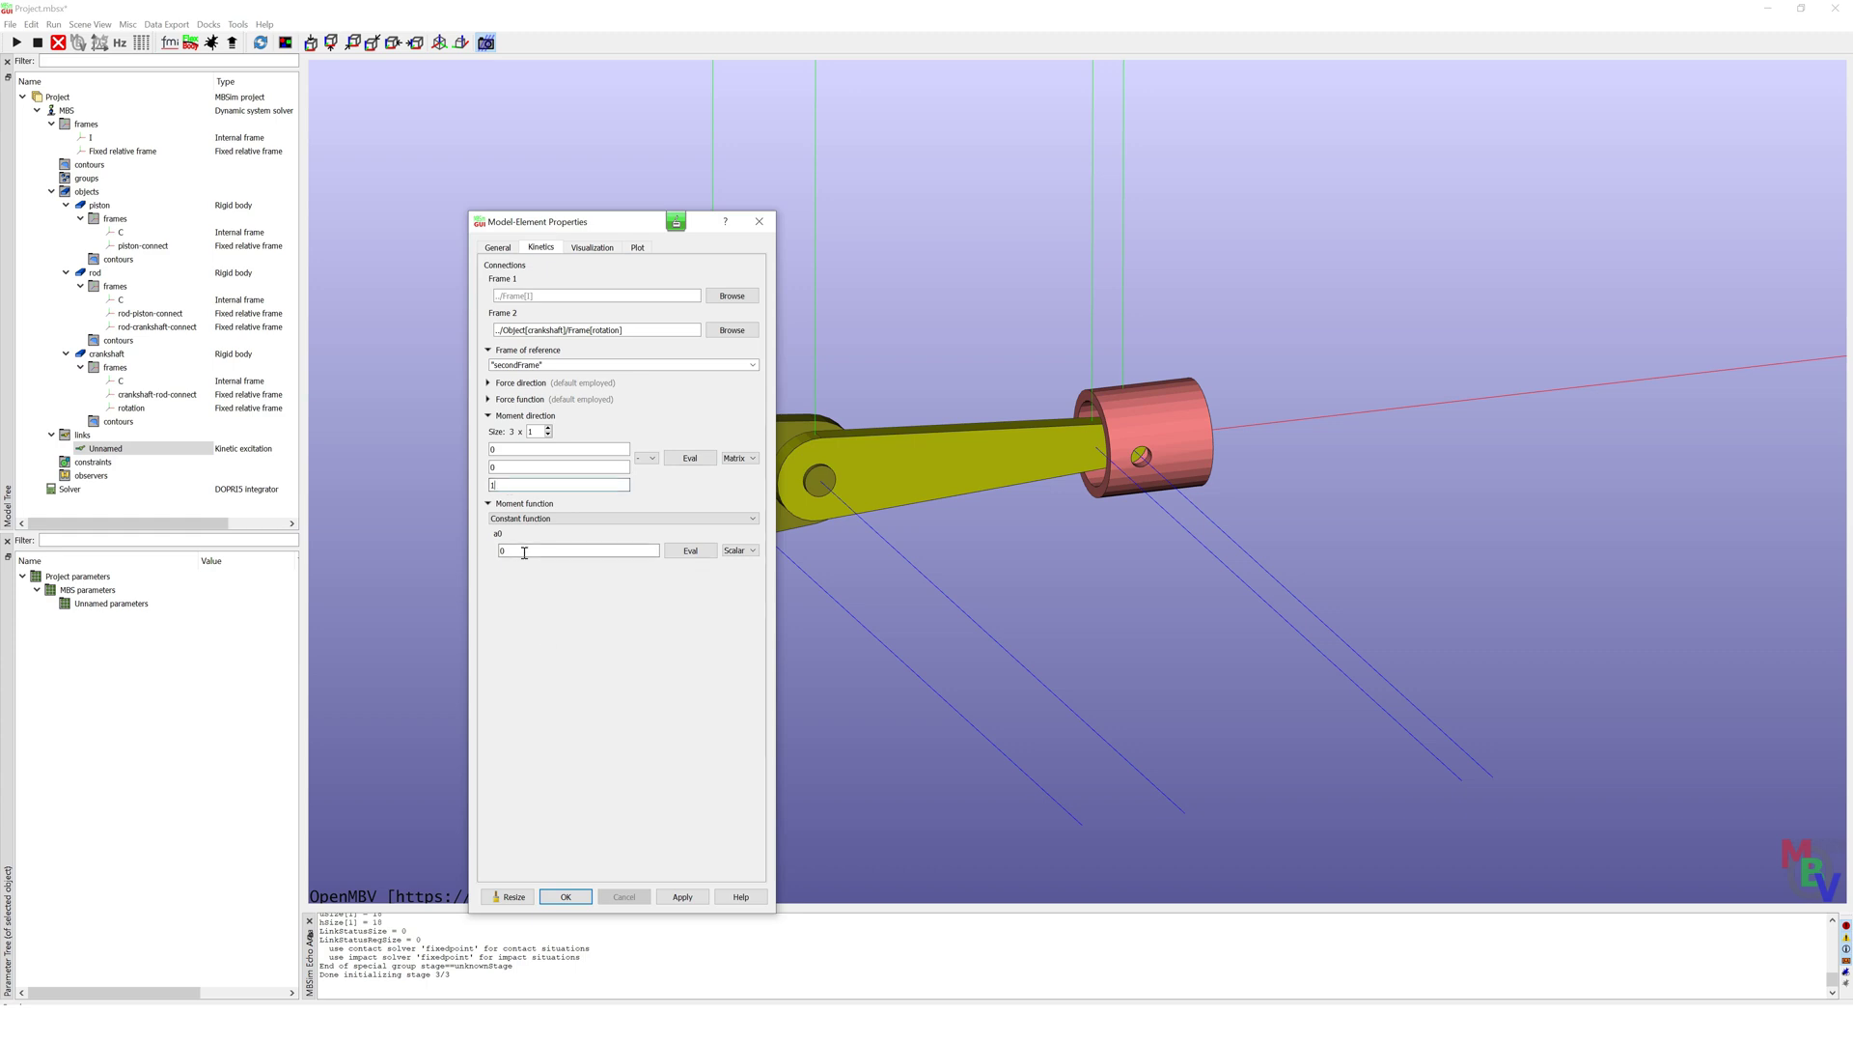
left_click(754, 518)
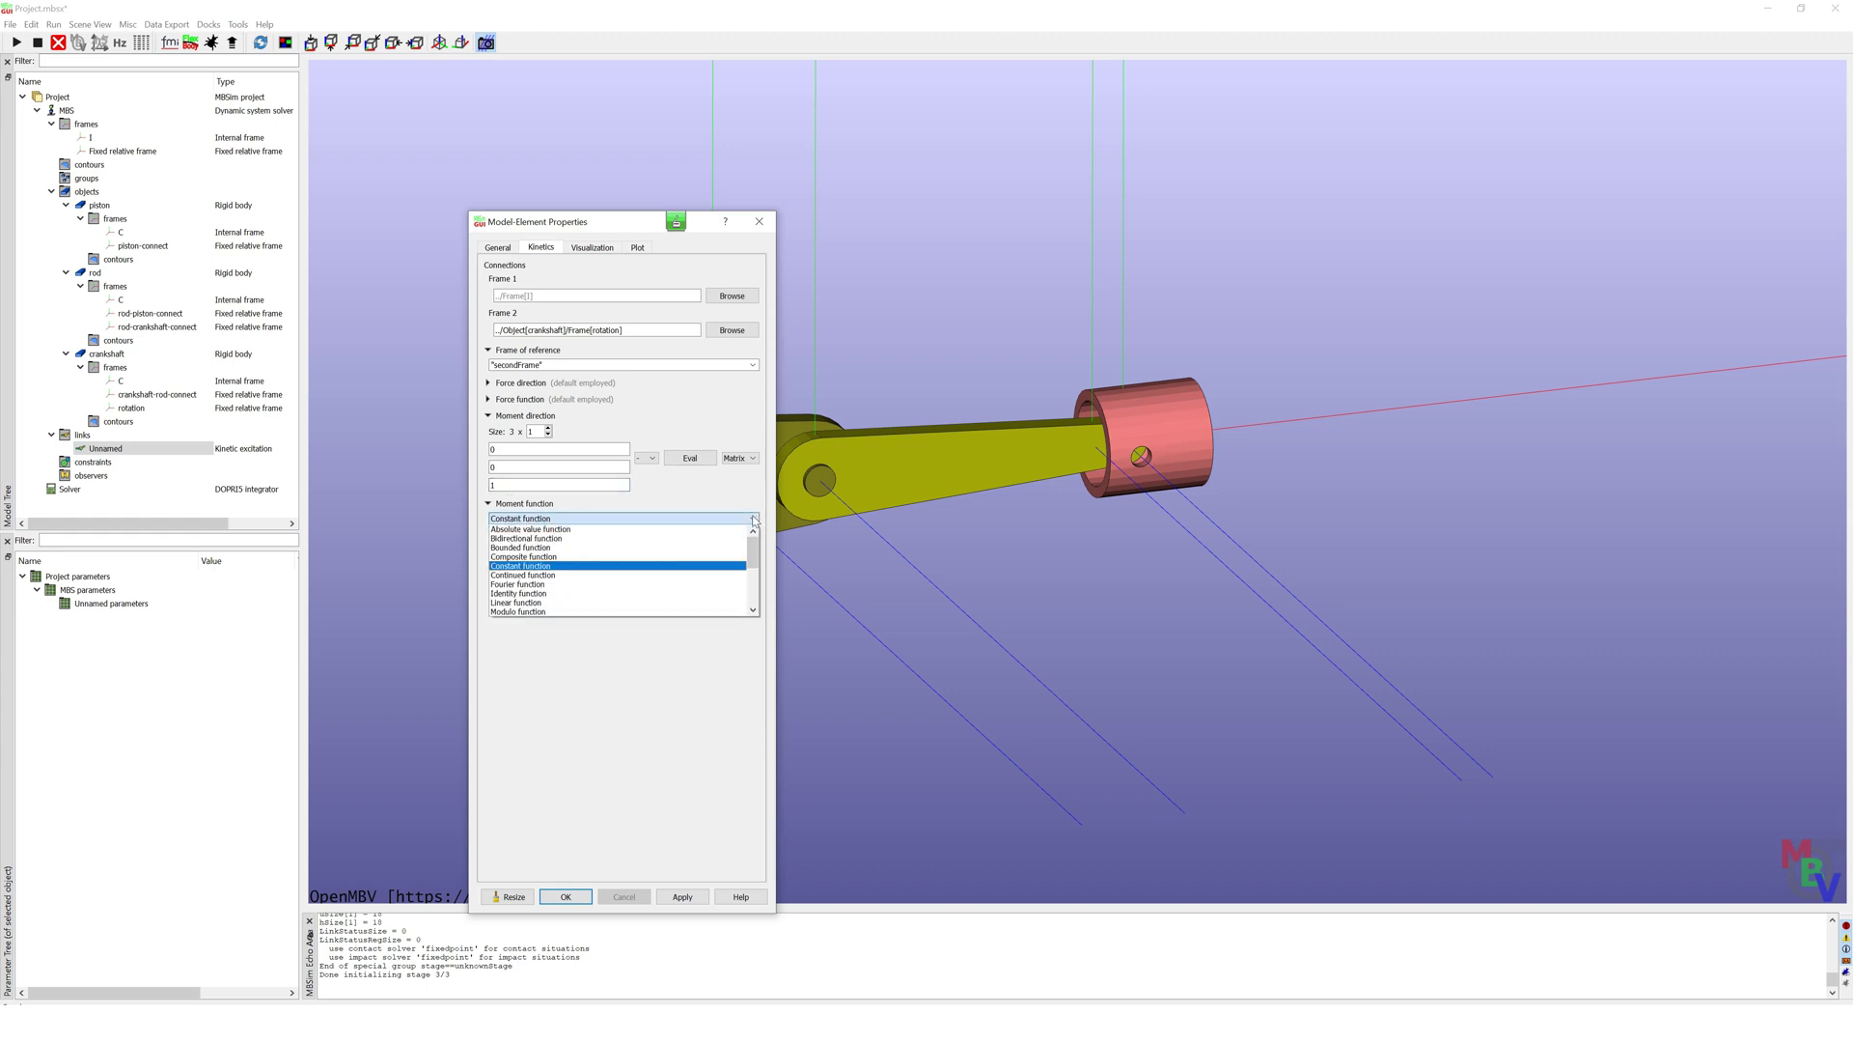
scroll(708, 592, "down", 4)
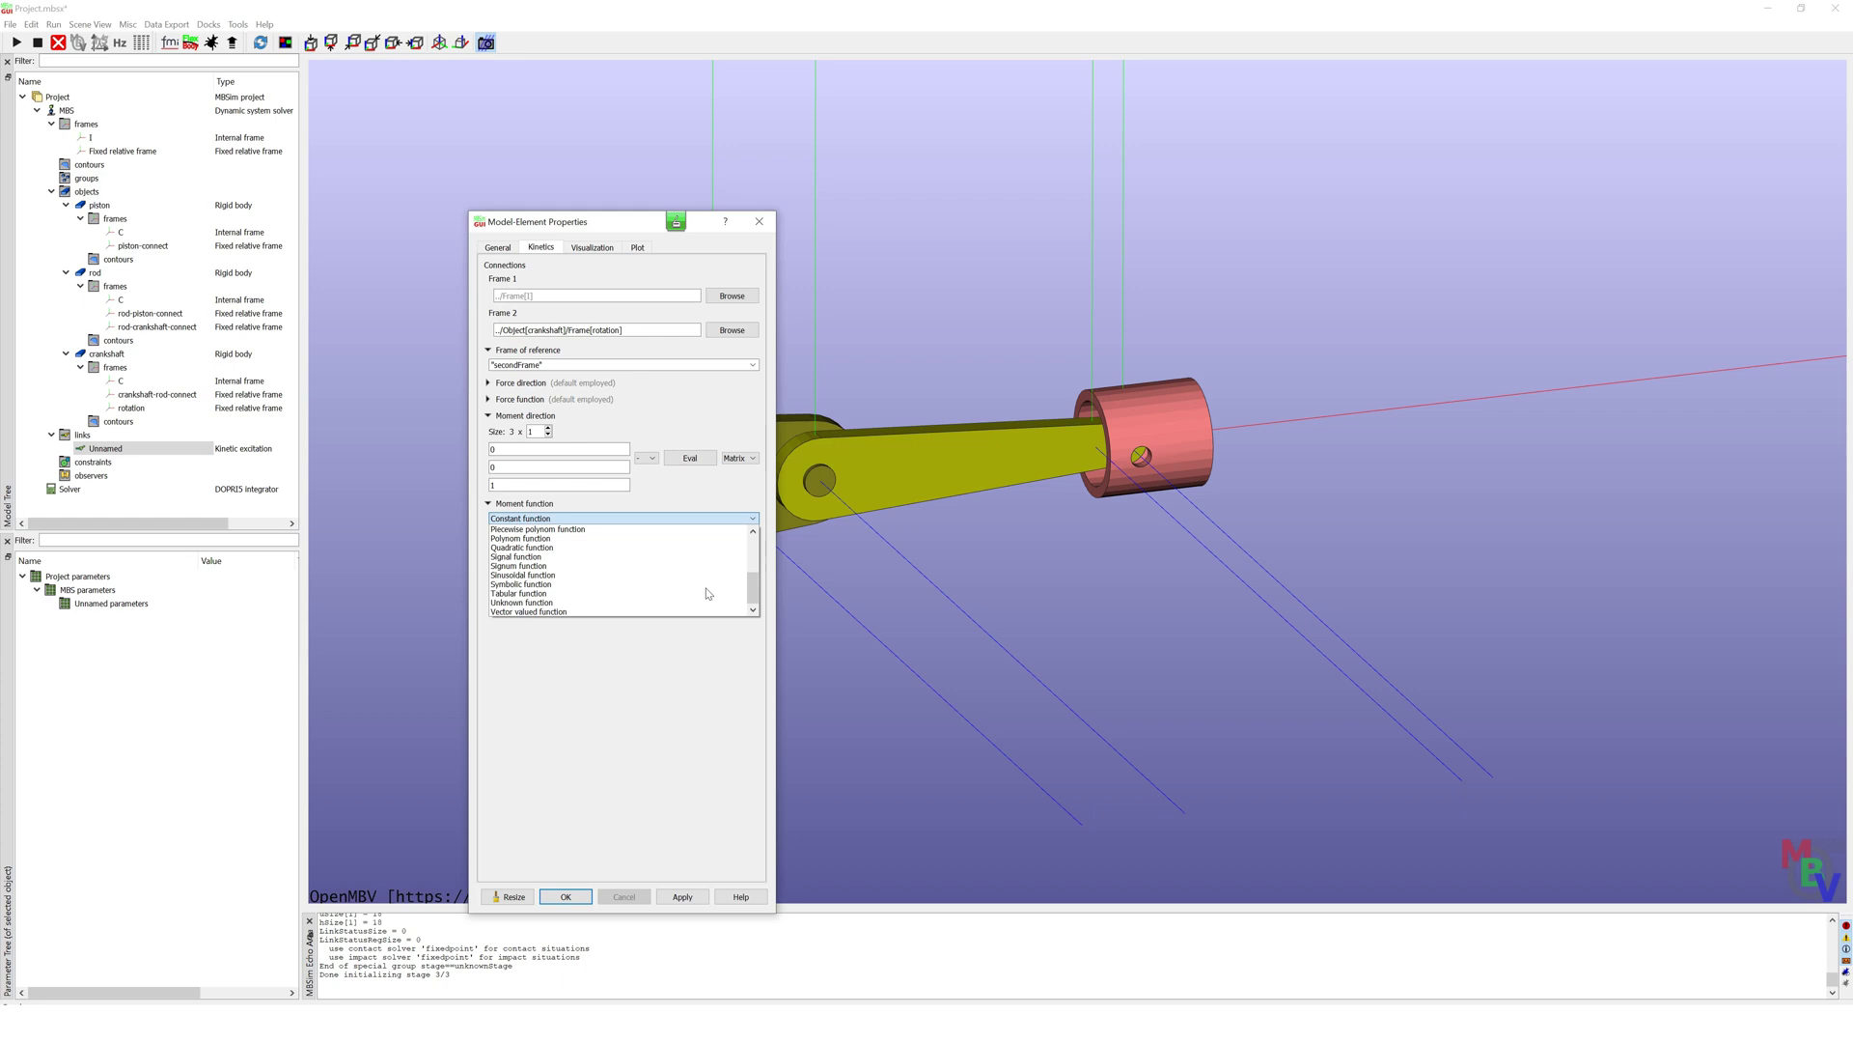
scroll(707, 593, "up", 5)
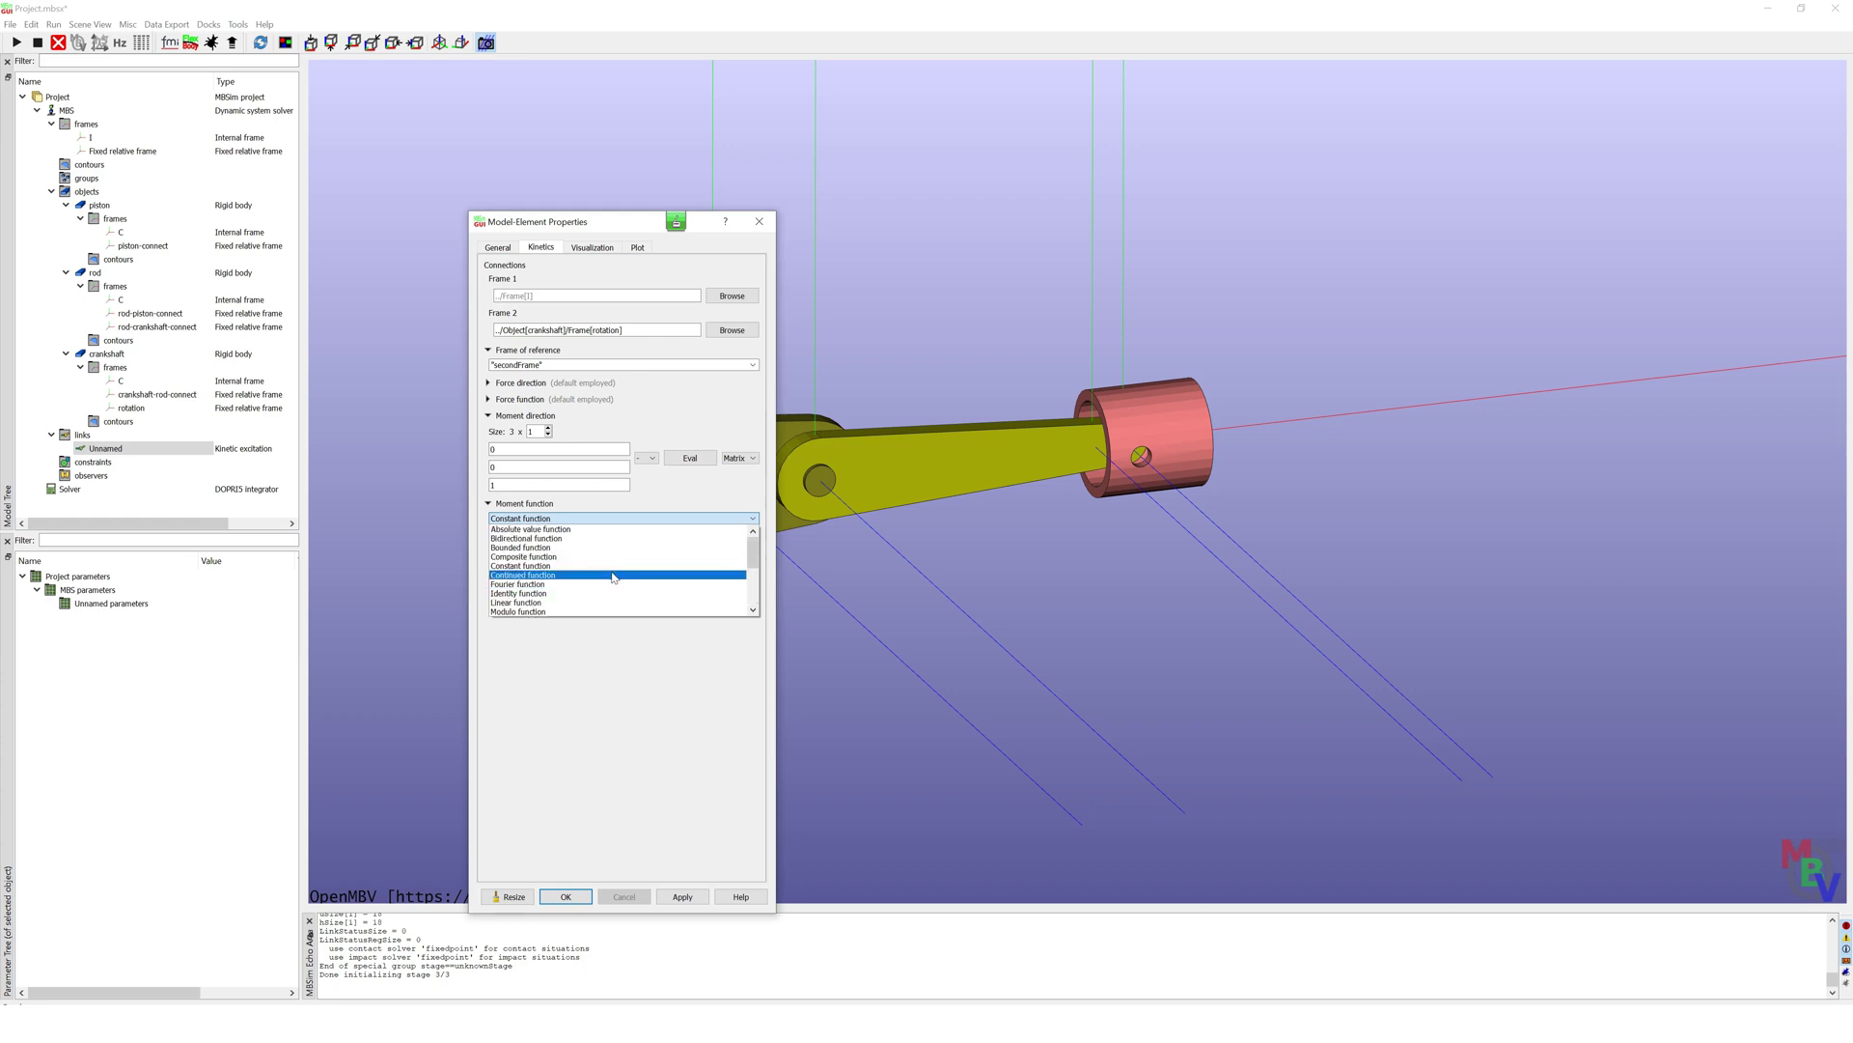
left_click(544, 568)
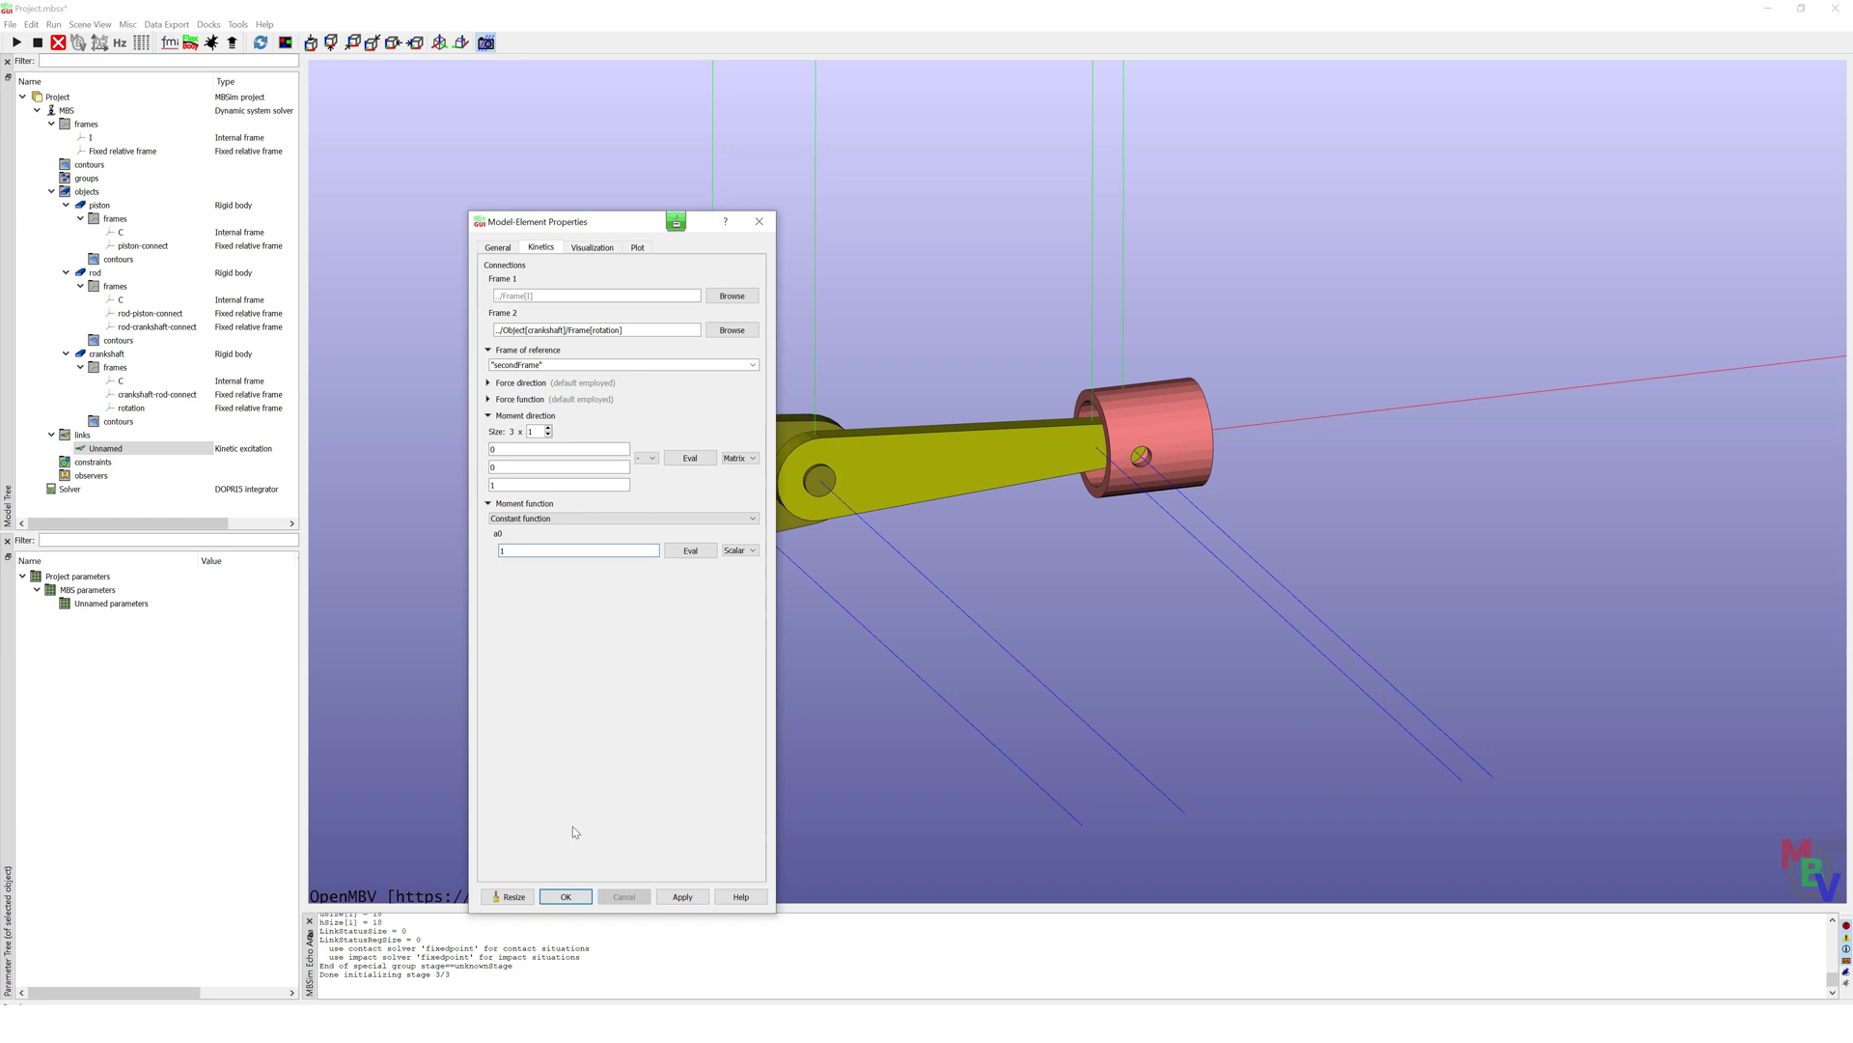
left_click(566, 896)
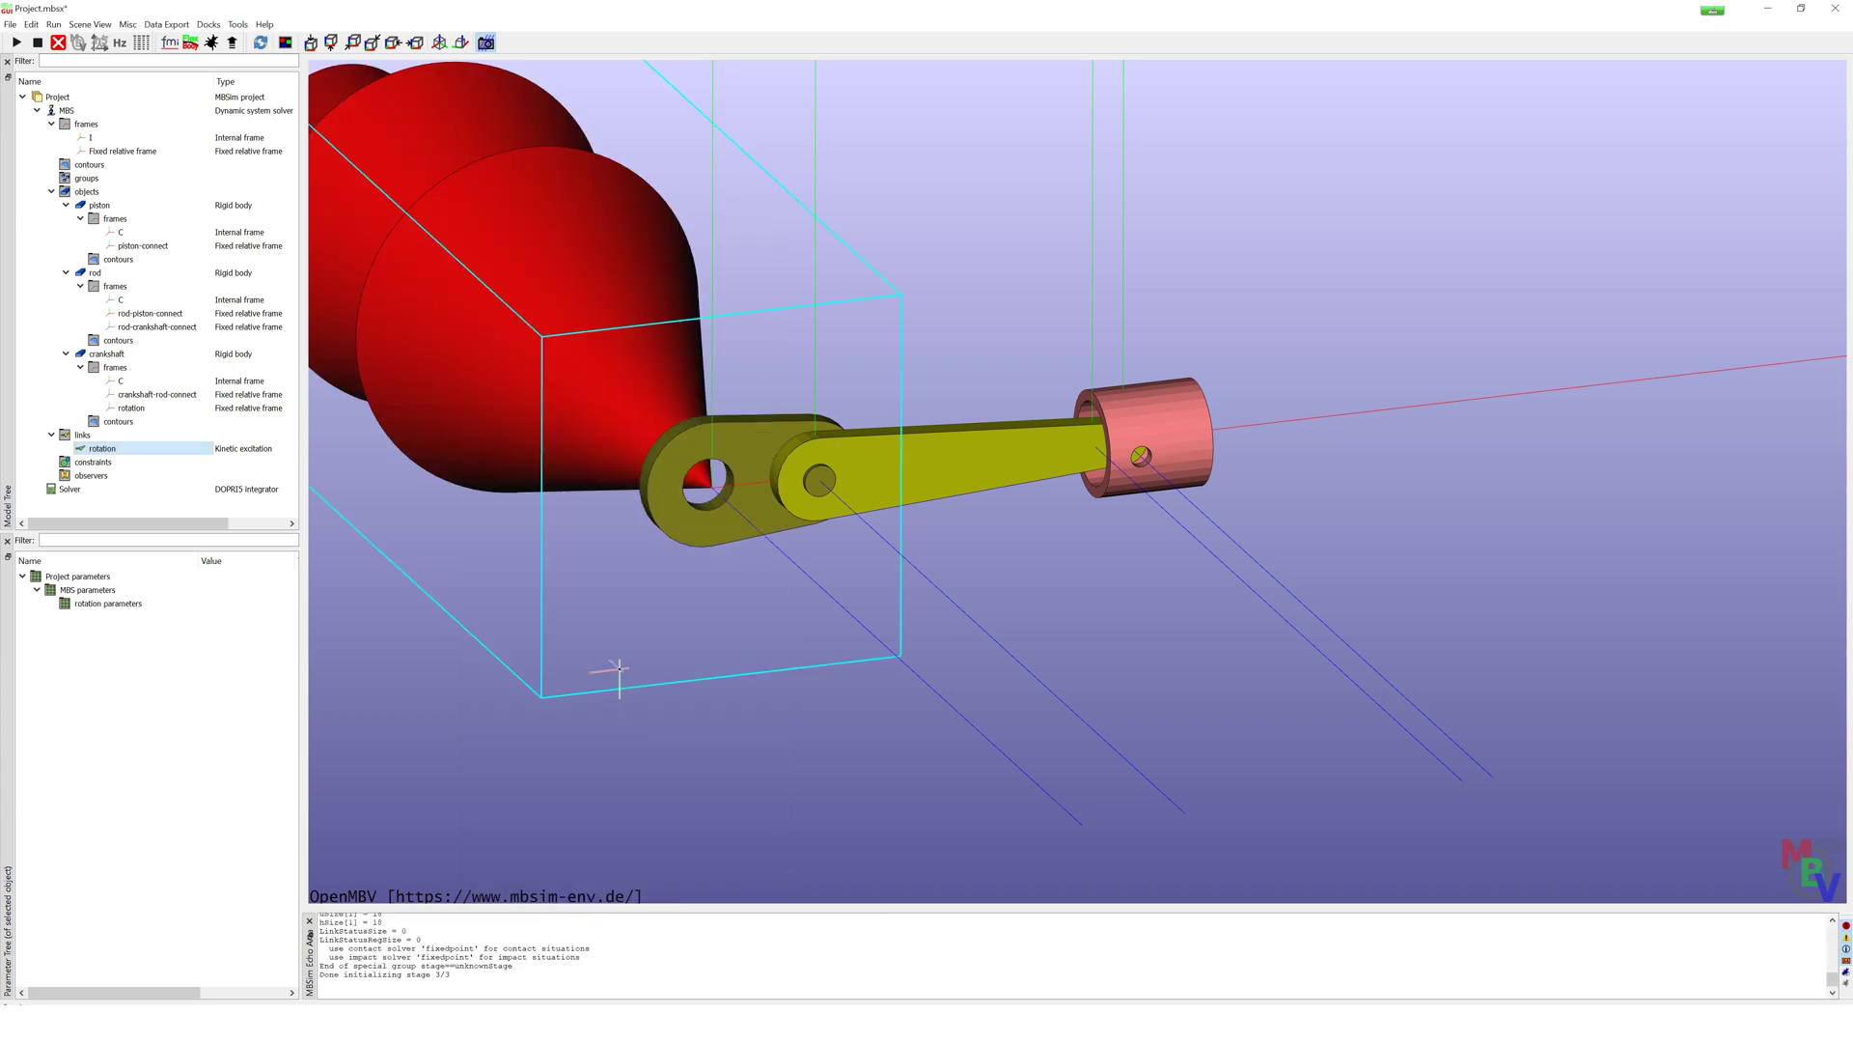
Step: Set both the scale length and scale size of the rotation excitation's visualization to 0.01 and apply them
scroll(1091, 482, "down", 5)
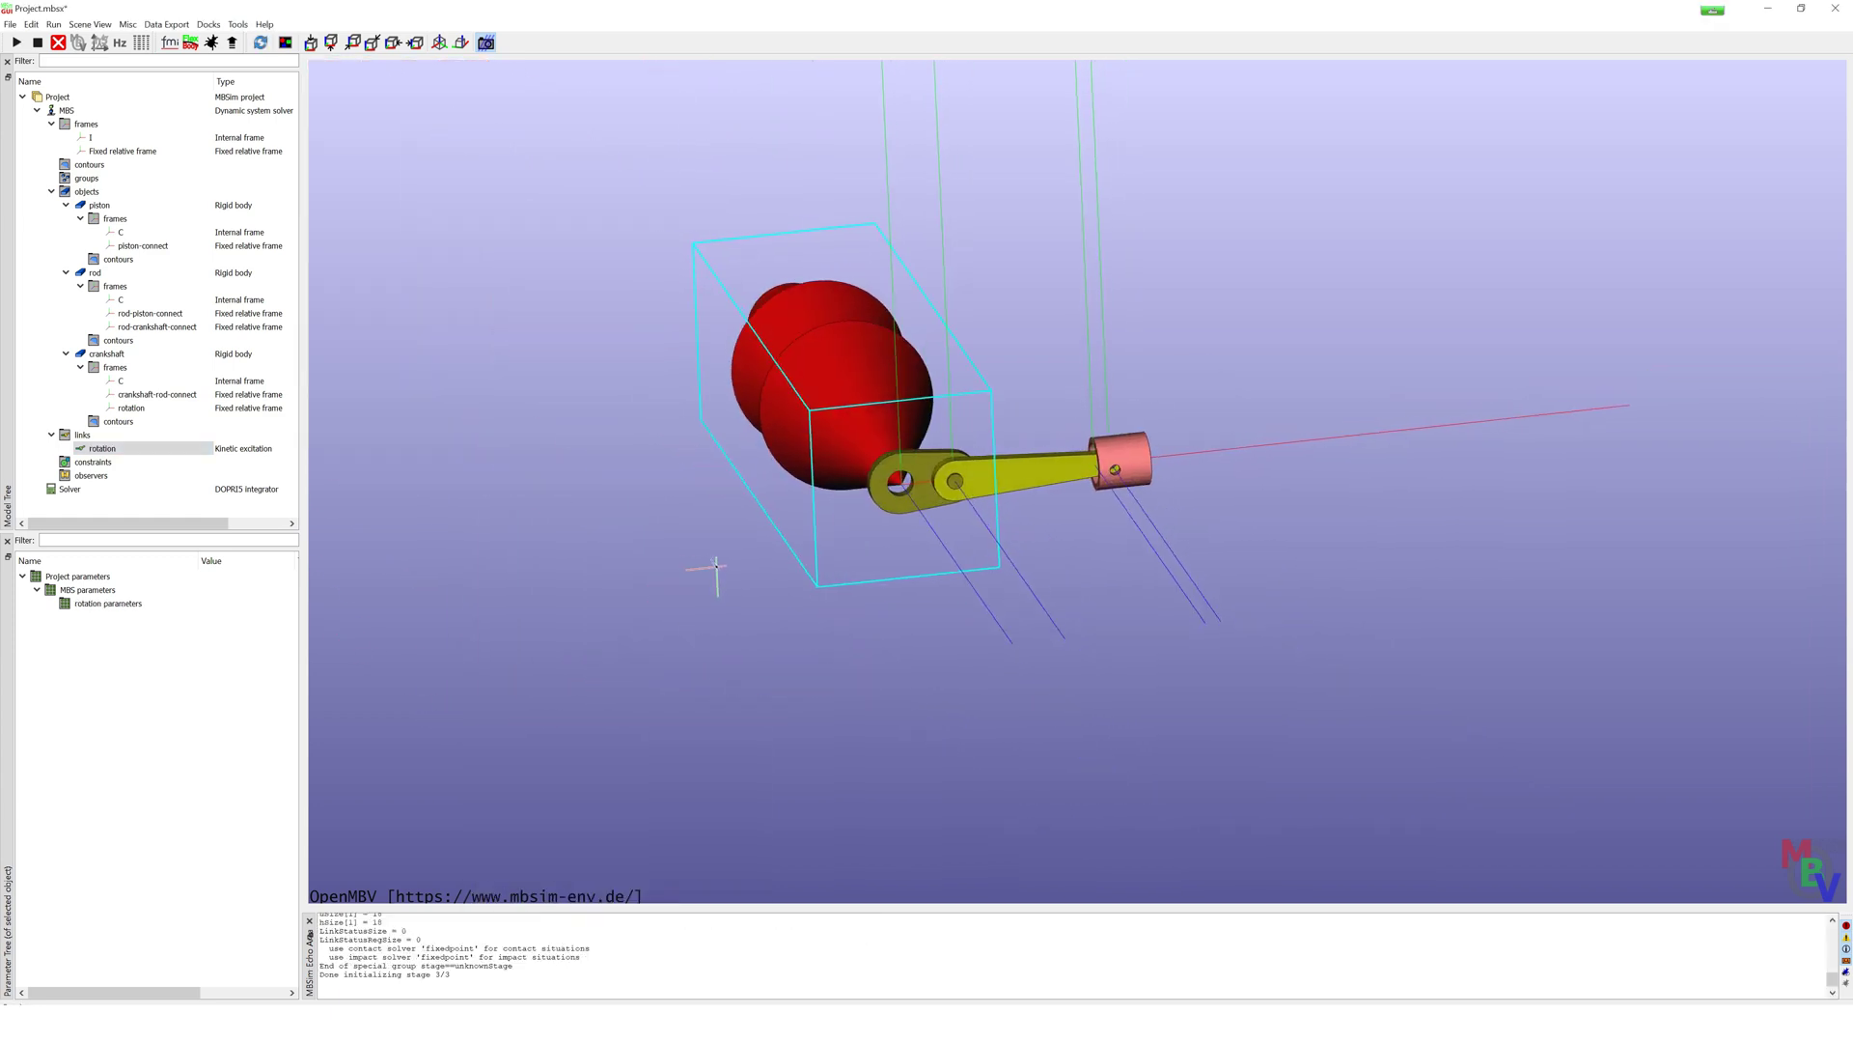
left_click_drag(715, 569, 650, 542)
double_click(104, 450)
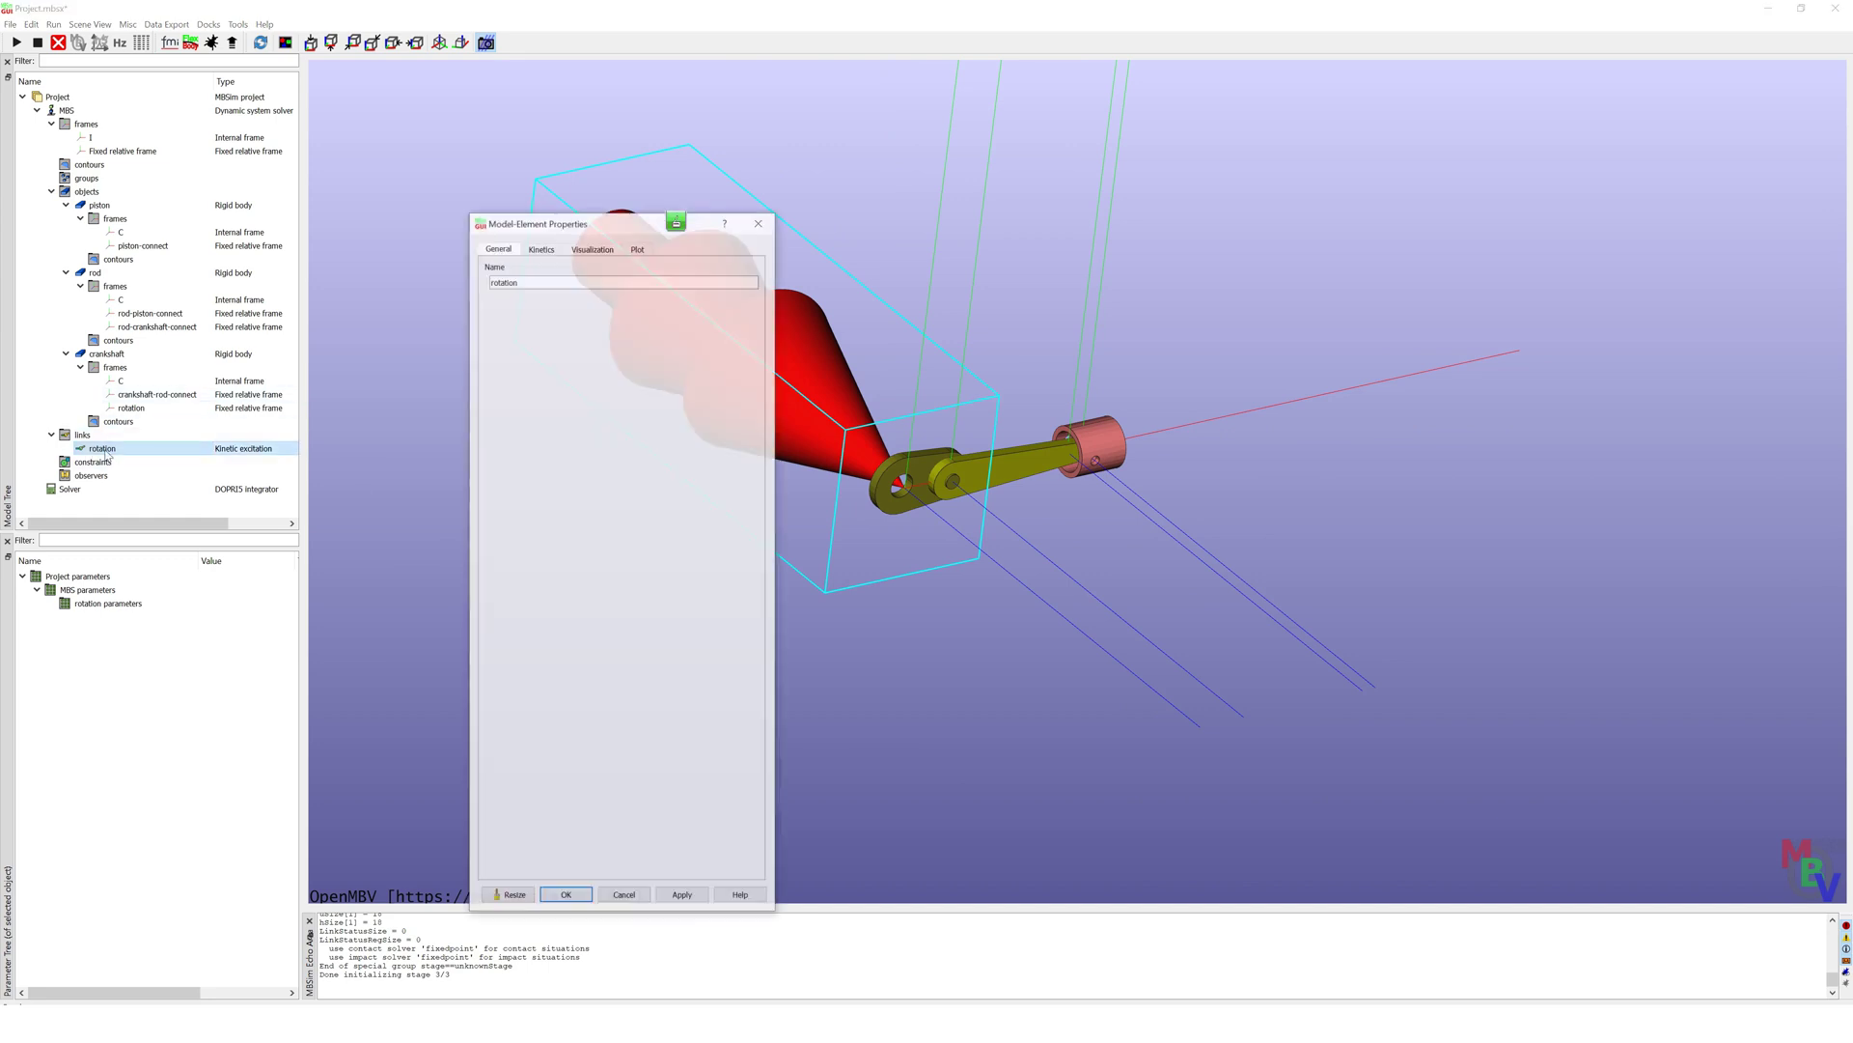
left_click_drag(599, 214, 1164, 206)
left_click(1161, 231)
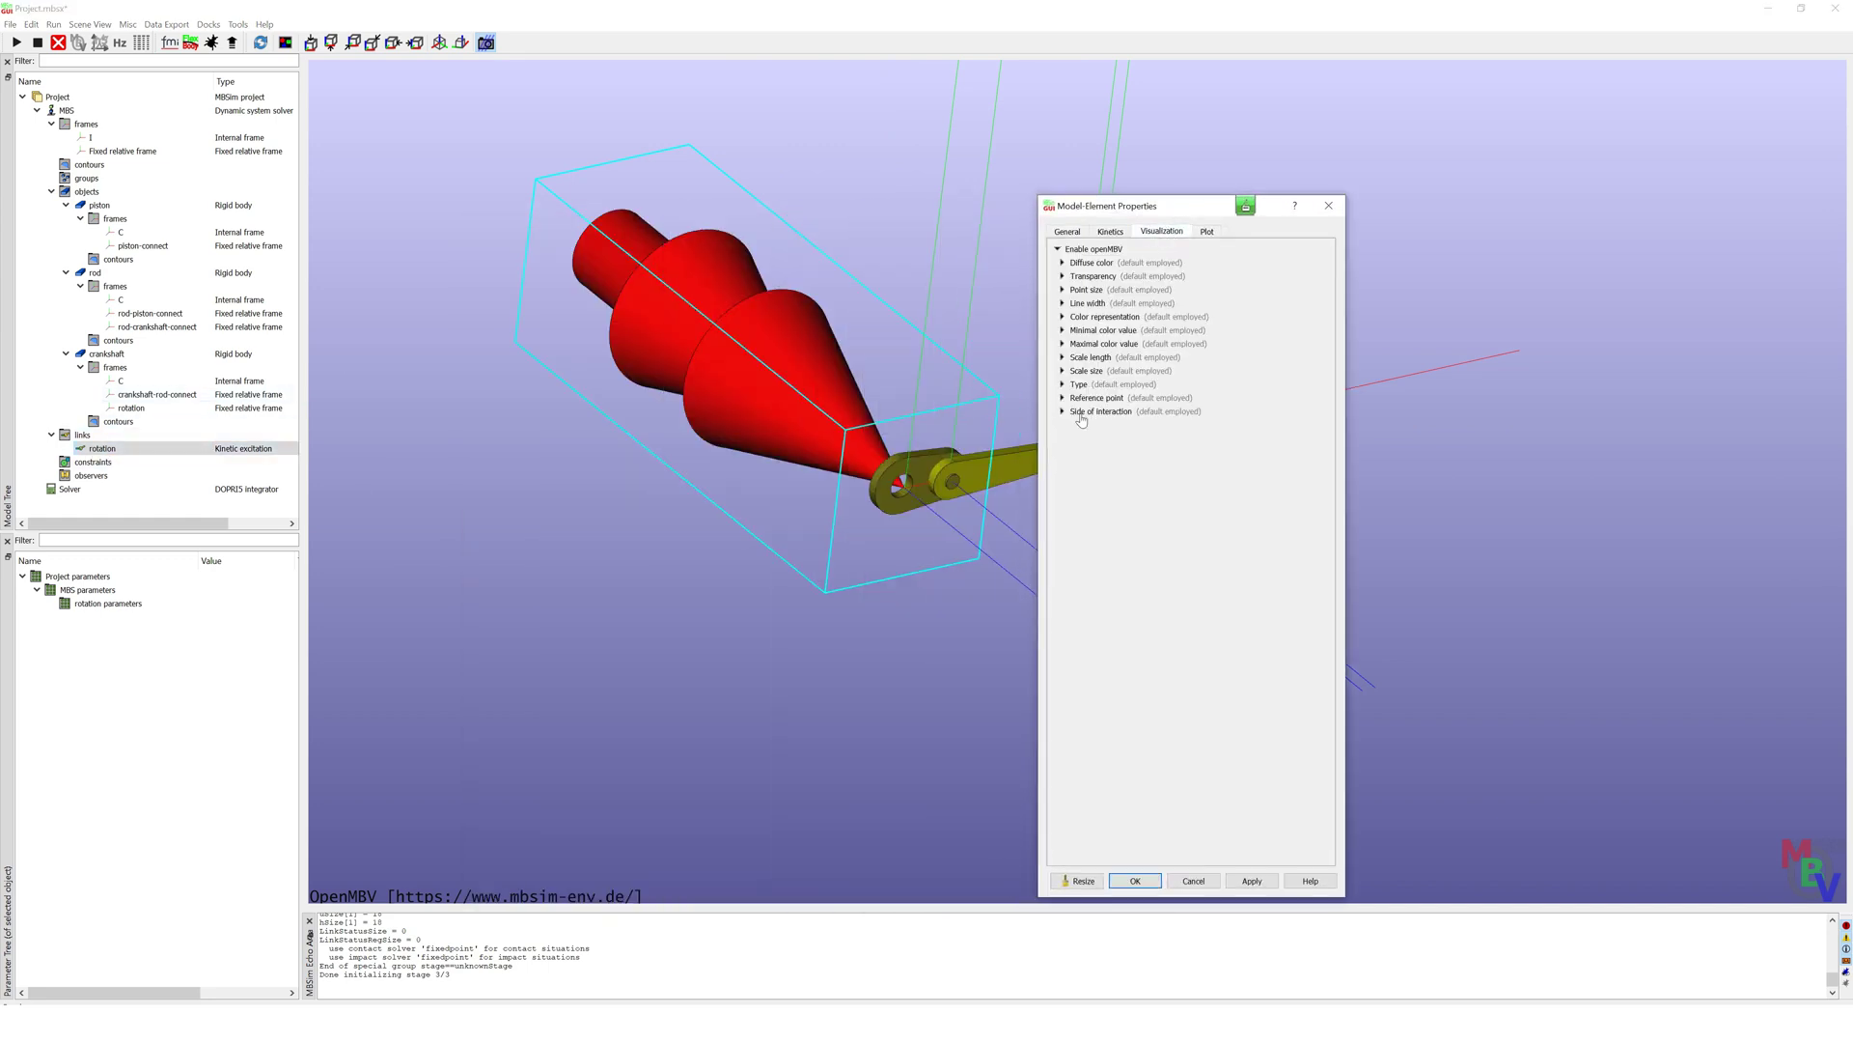
left_click(1063, 357)
left_click(1069, 392)
type("0.01")
left_click(1080, 409)
type("0.01")
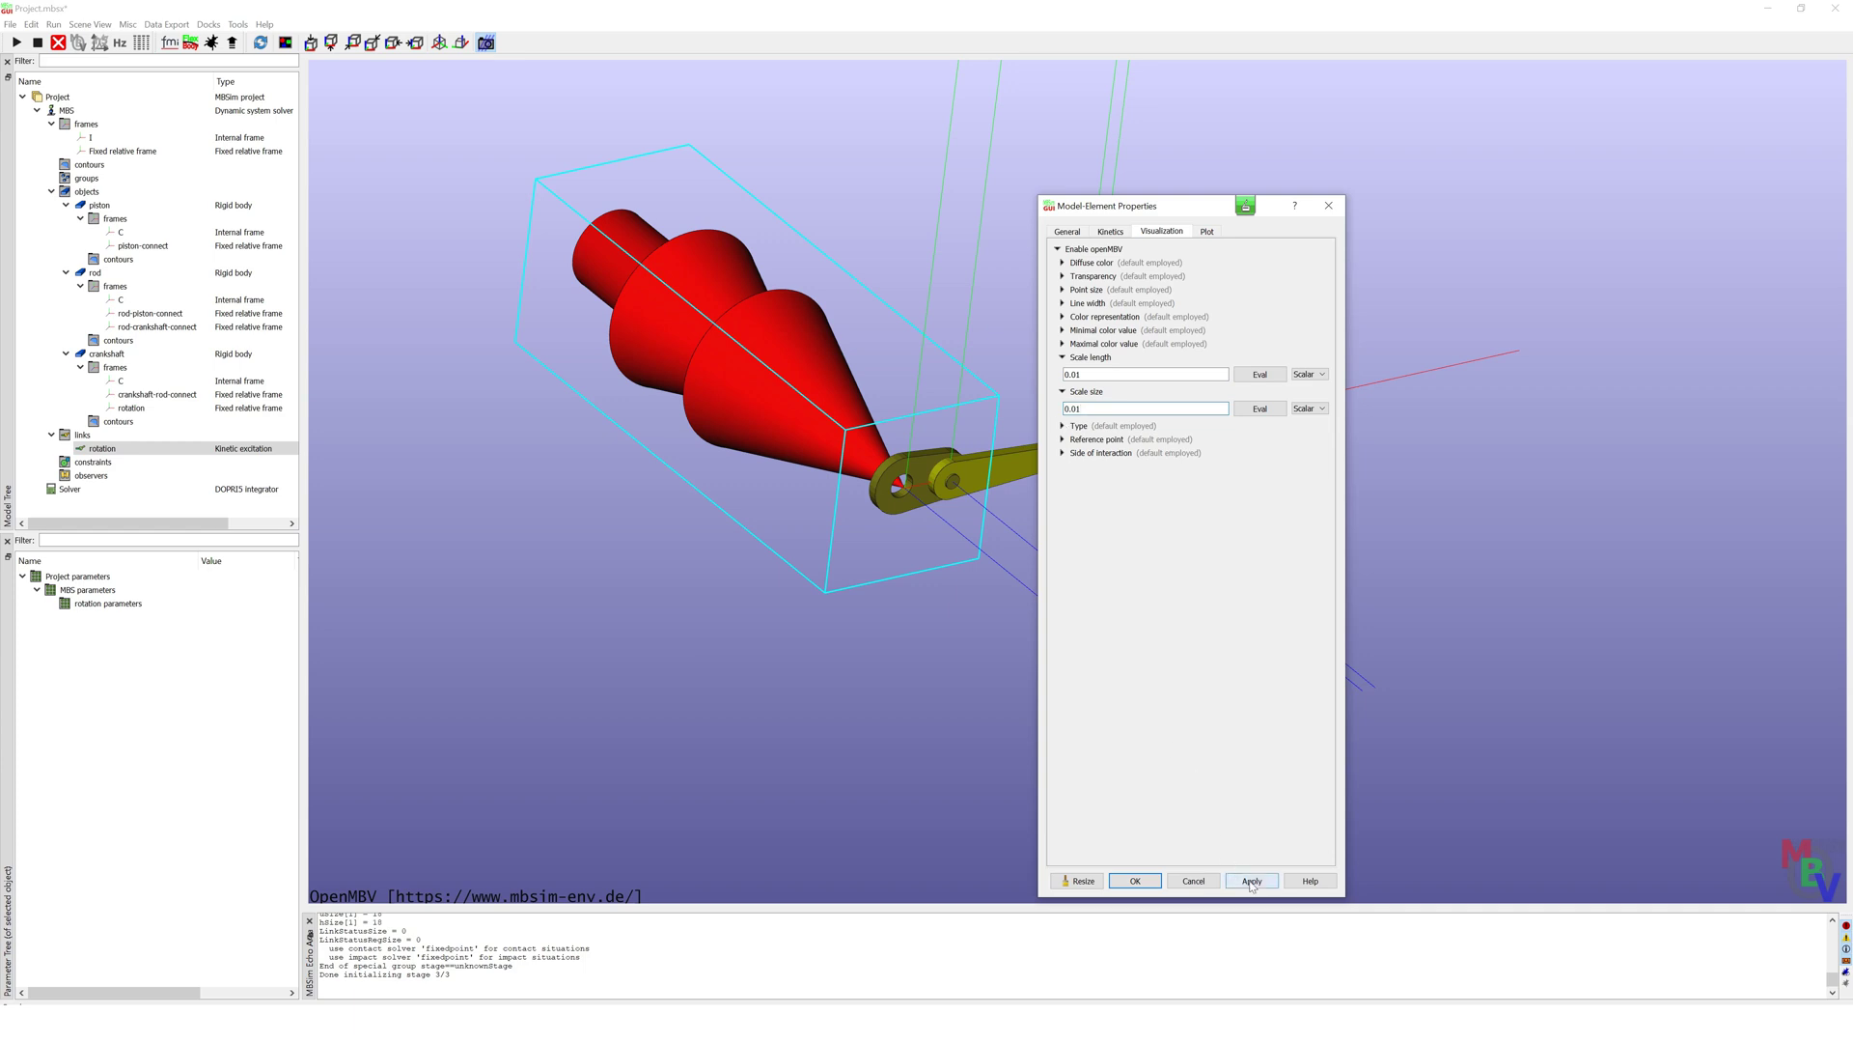
left_click(1252, 880)
Step: Examine the rescaled excitation arrow at the crankshaft's open bearing hole up close
scroll(883, 507, "up", 3)
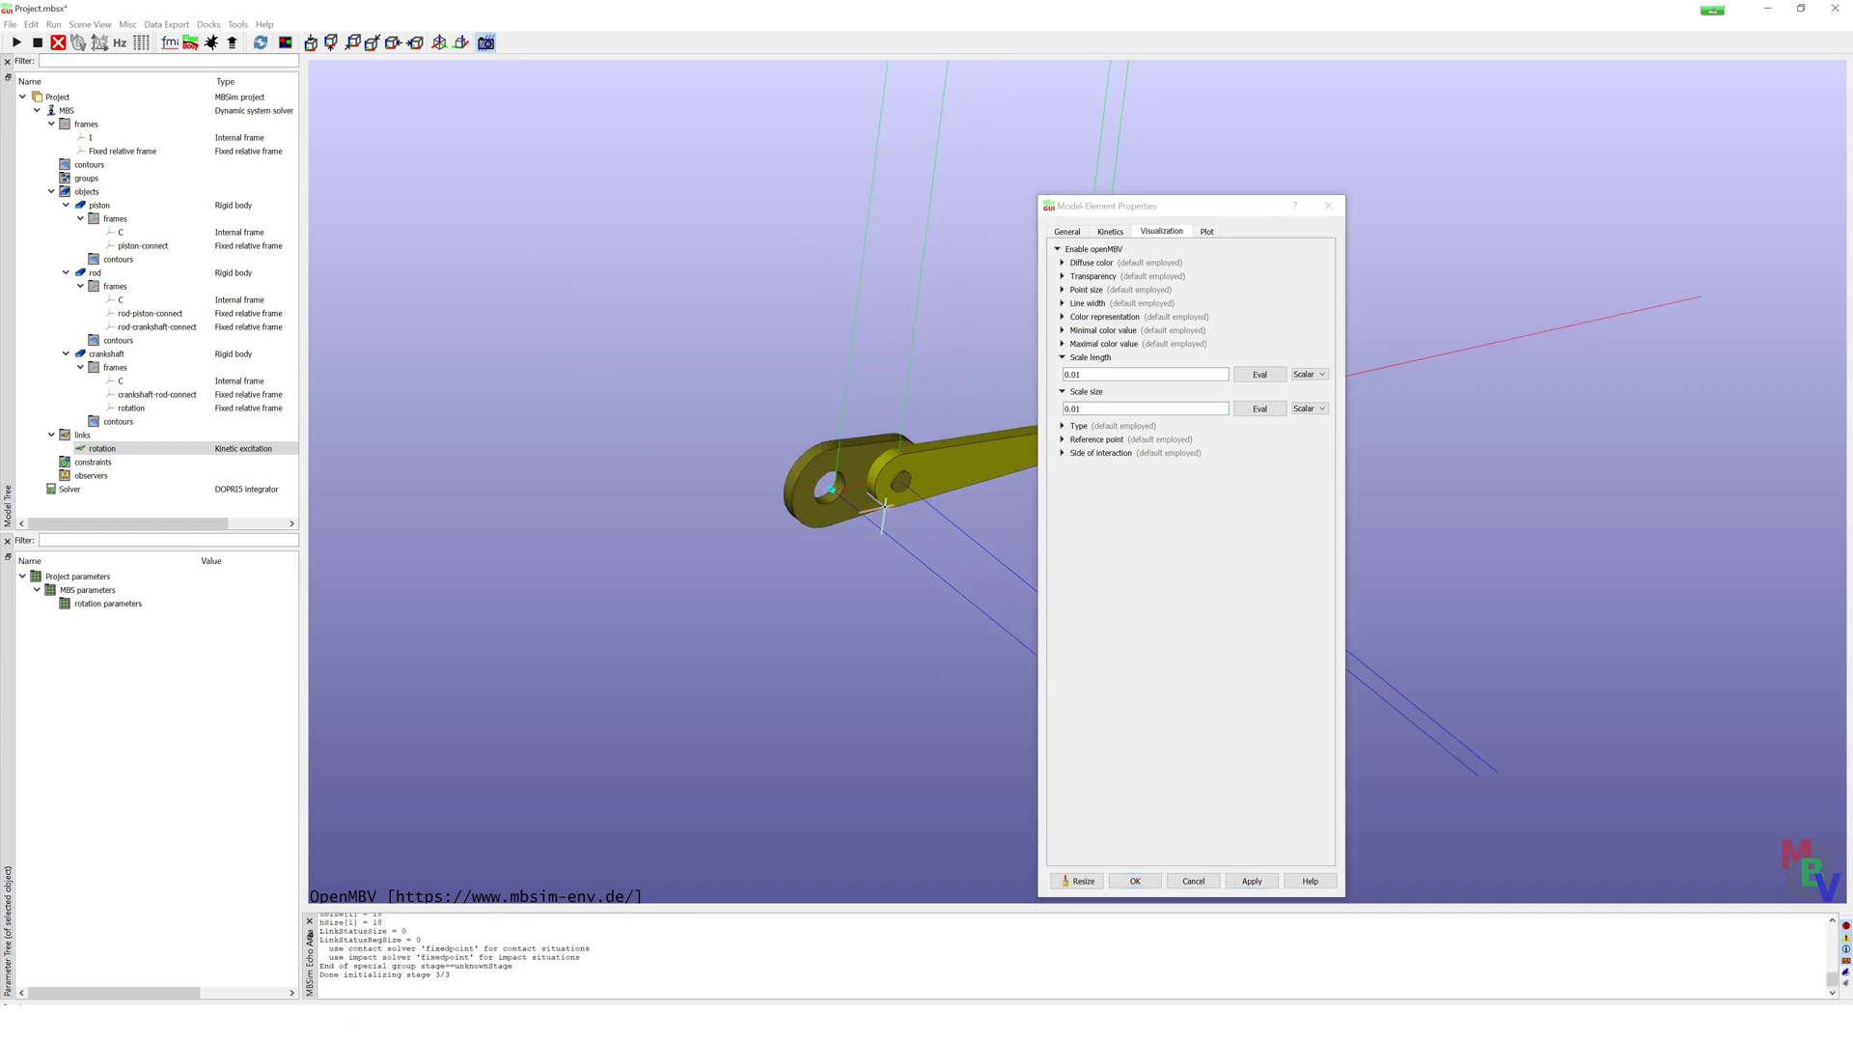
scroll(883, 507, "up", 2)
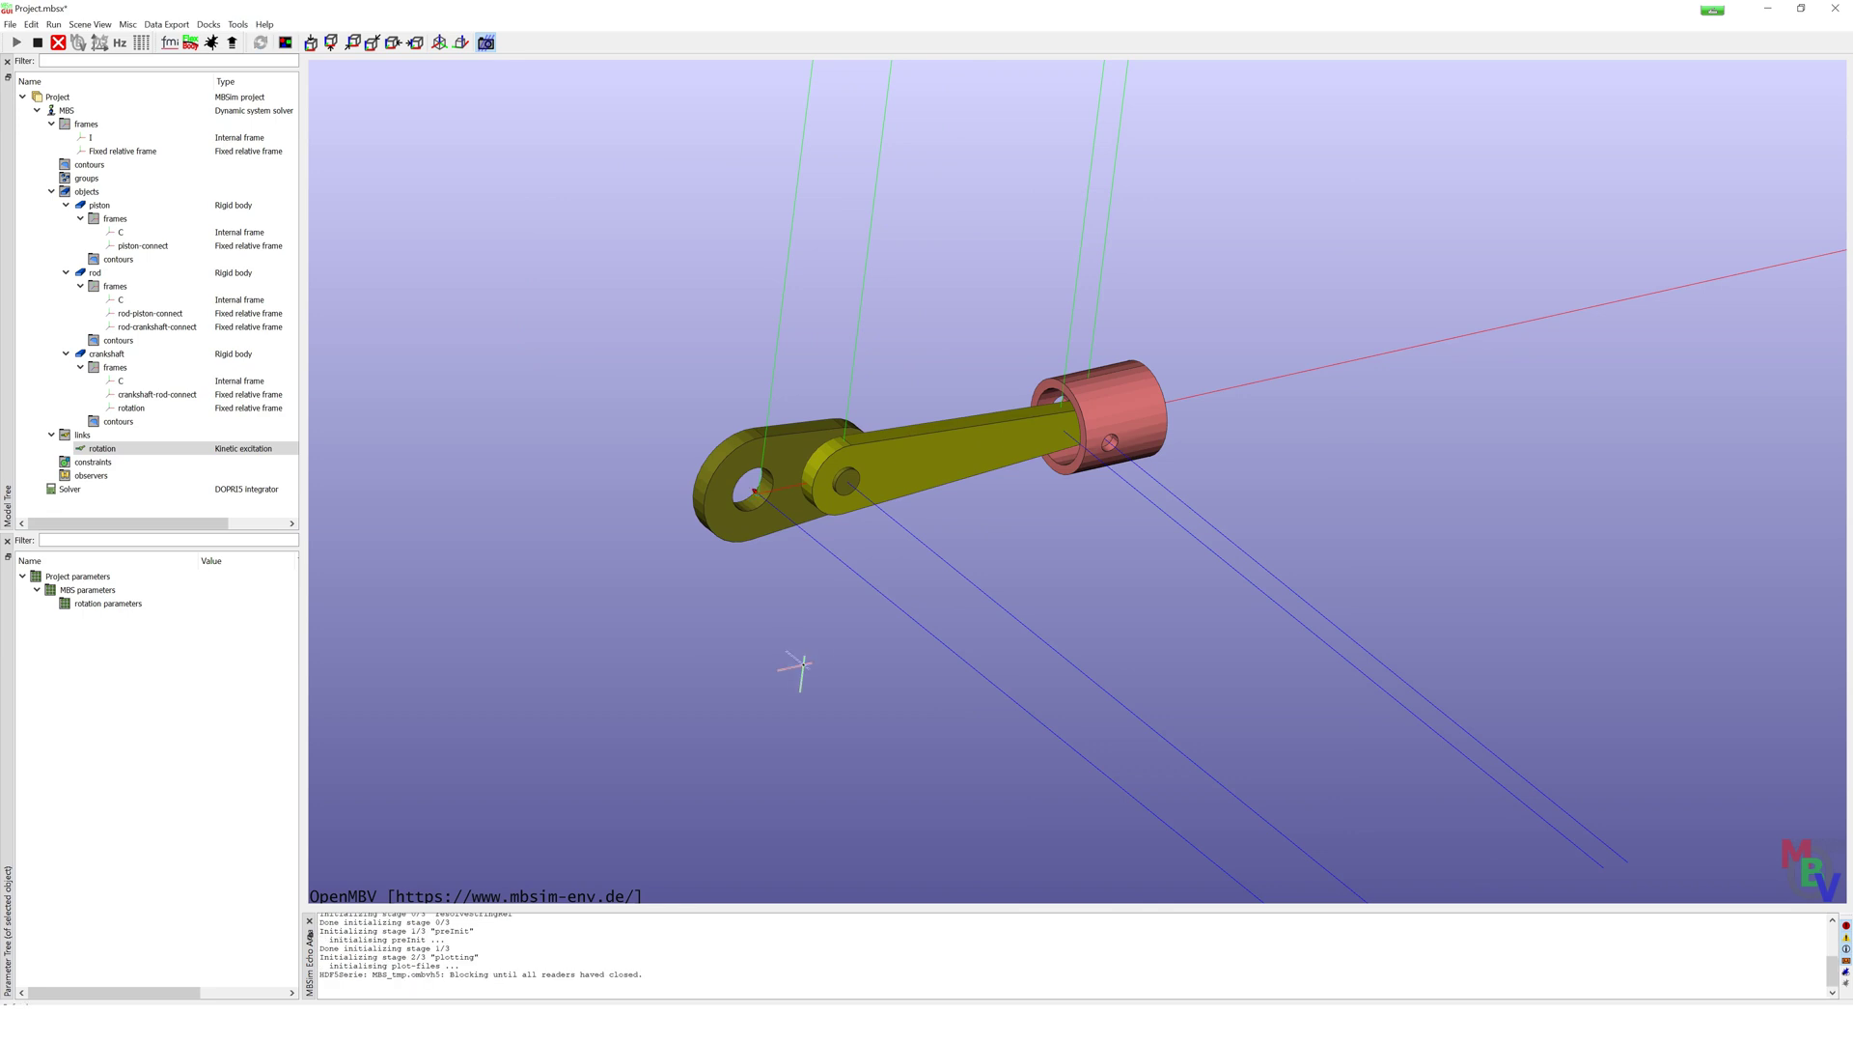
left_click_drag(721, 553, 780, 507)
scroll(762, 486, "up", 5)
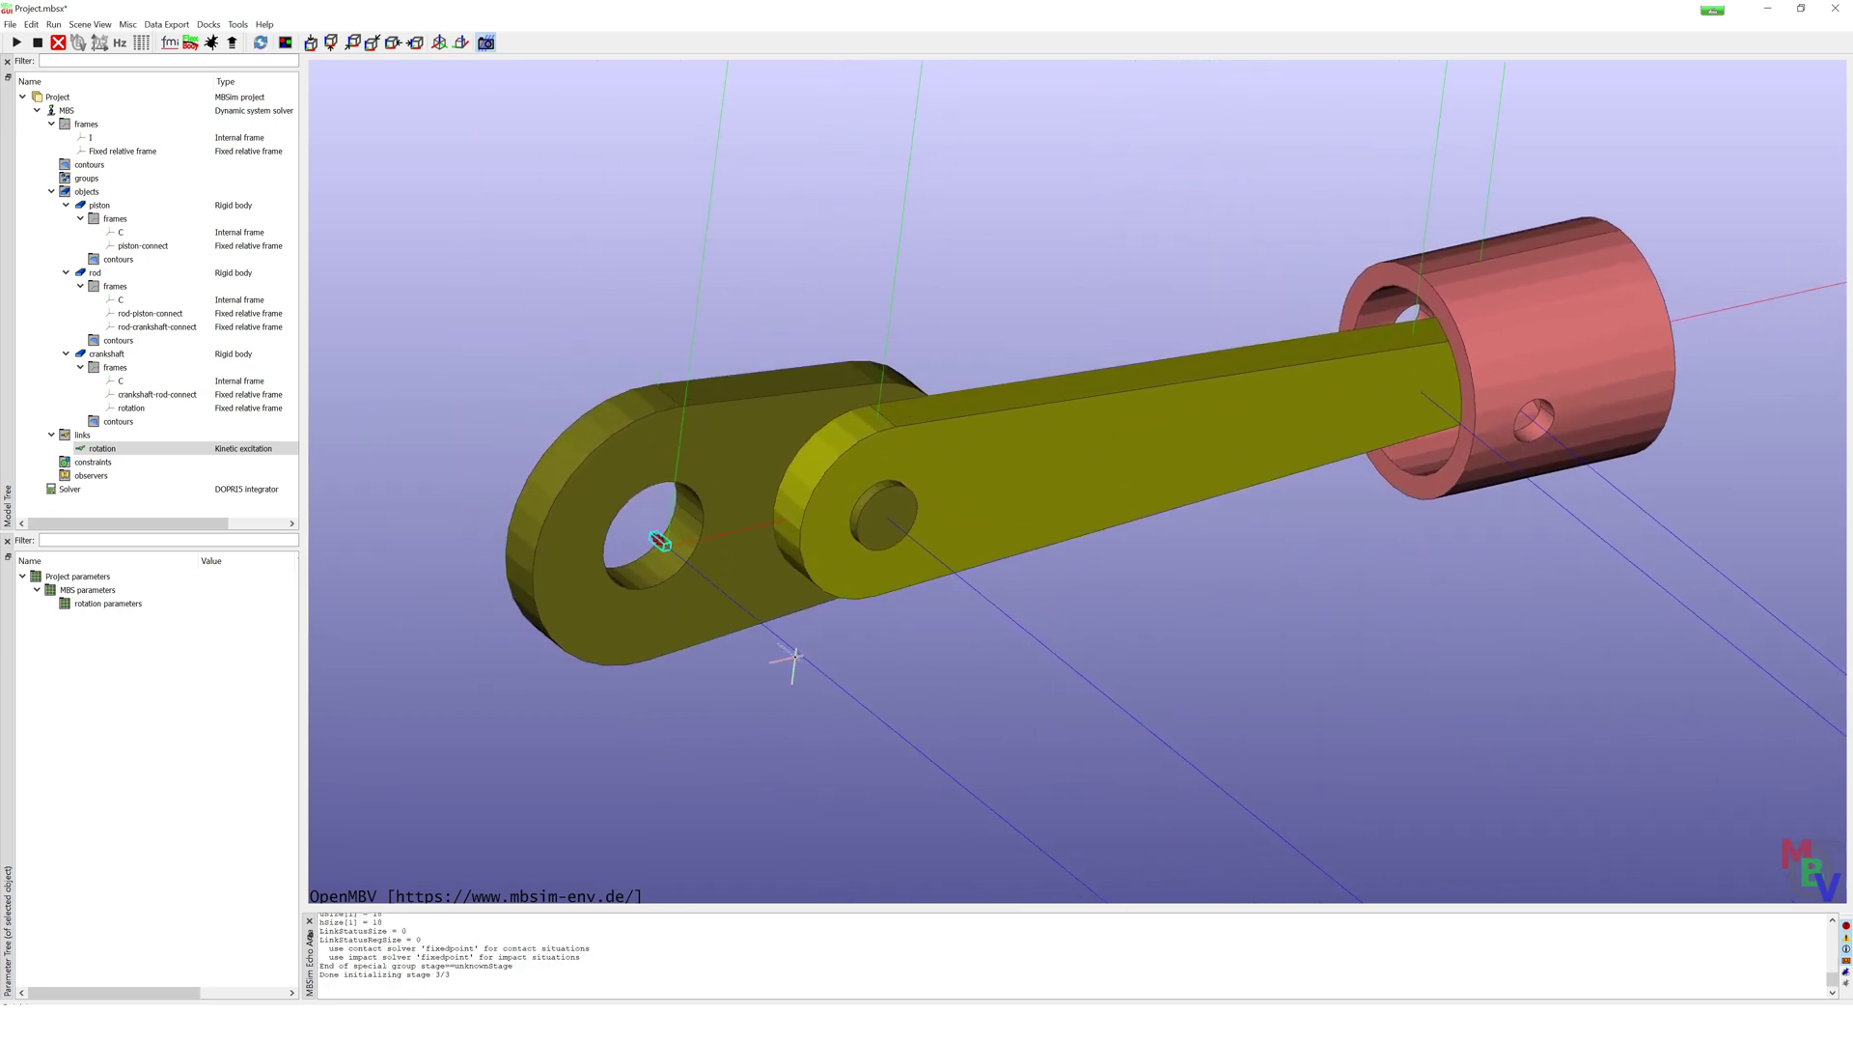
right_click_drag(788, 657, 985, 644)
scroll(741, 538, "up", 3)
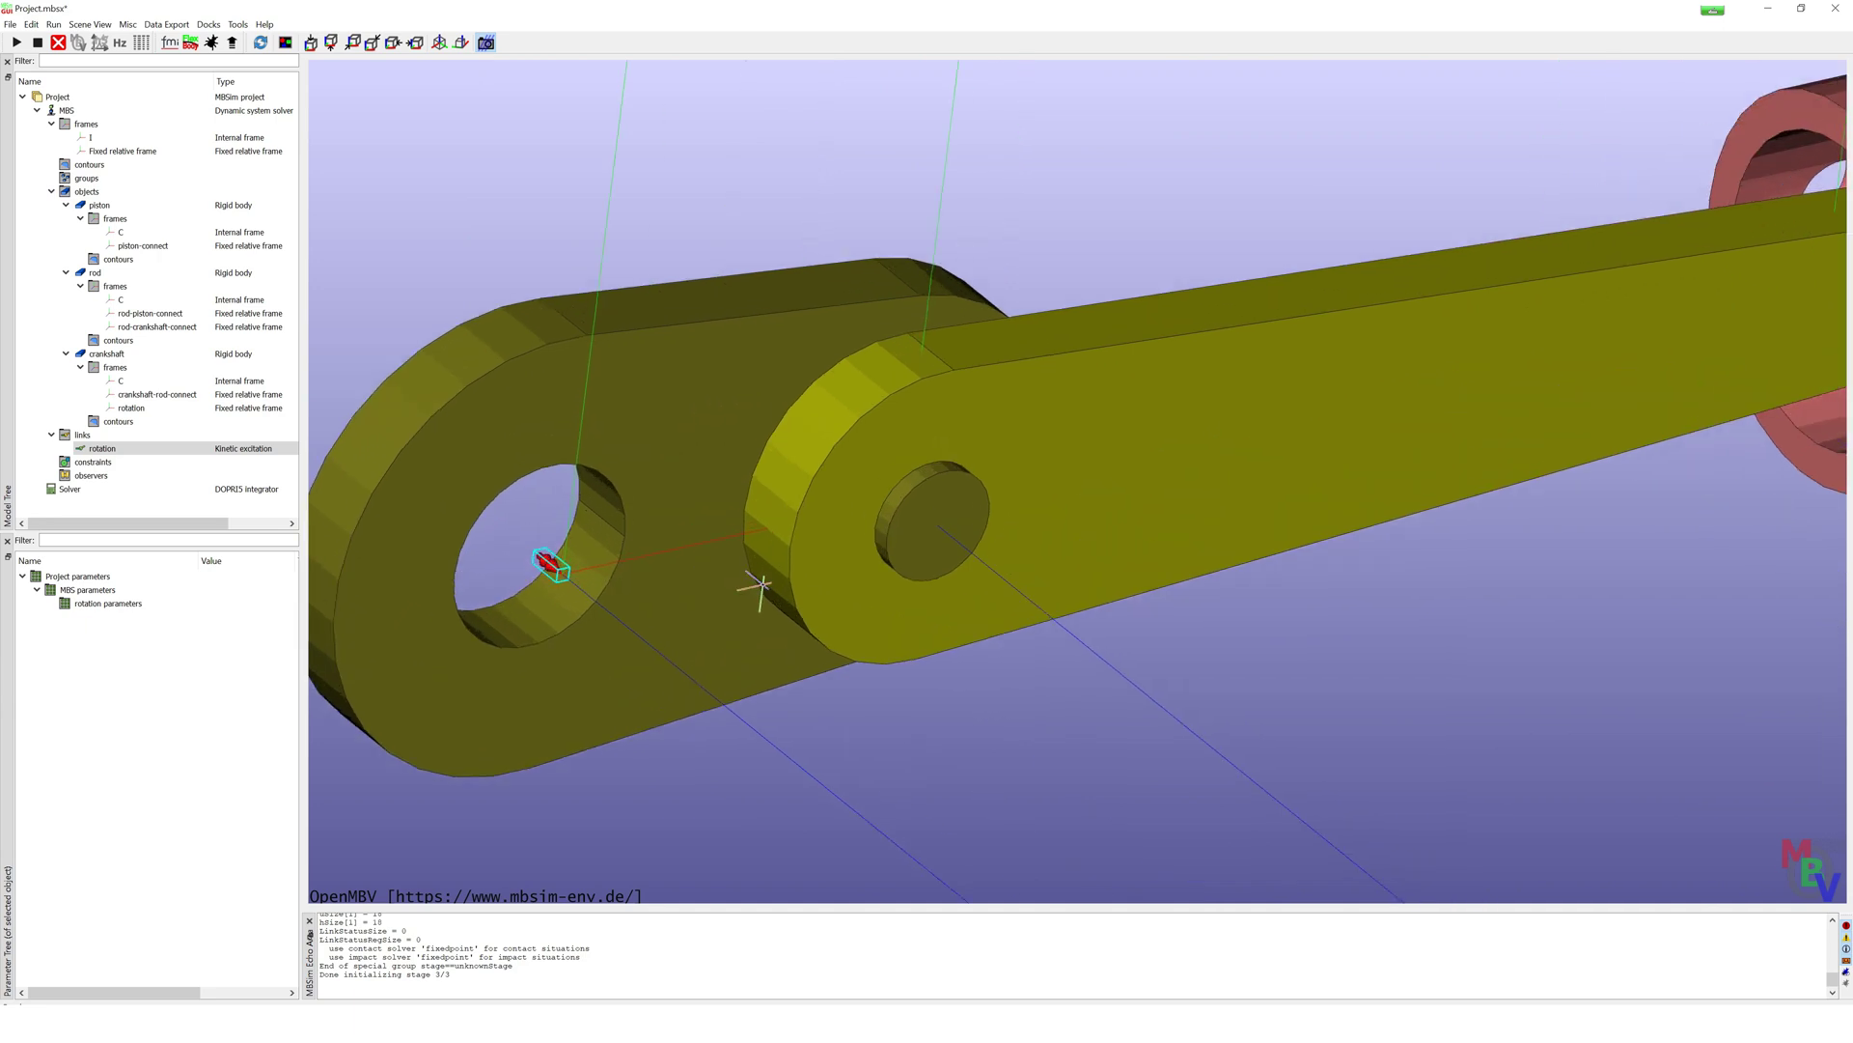
scroll(1077, 481, "down", 5)
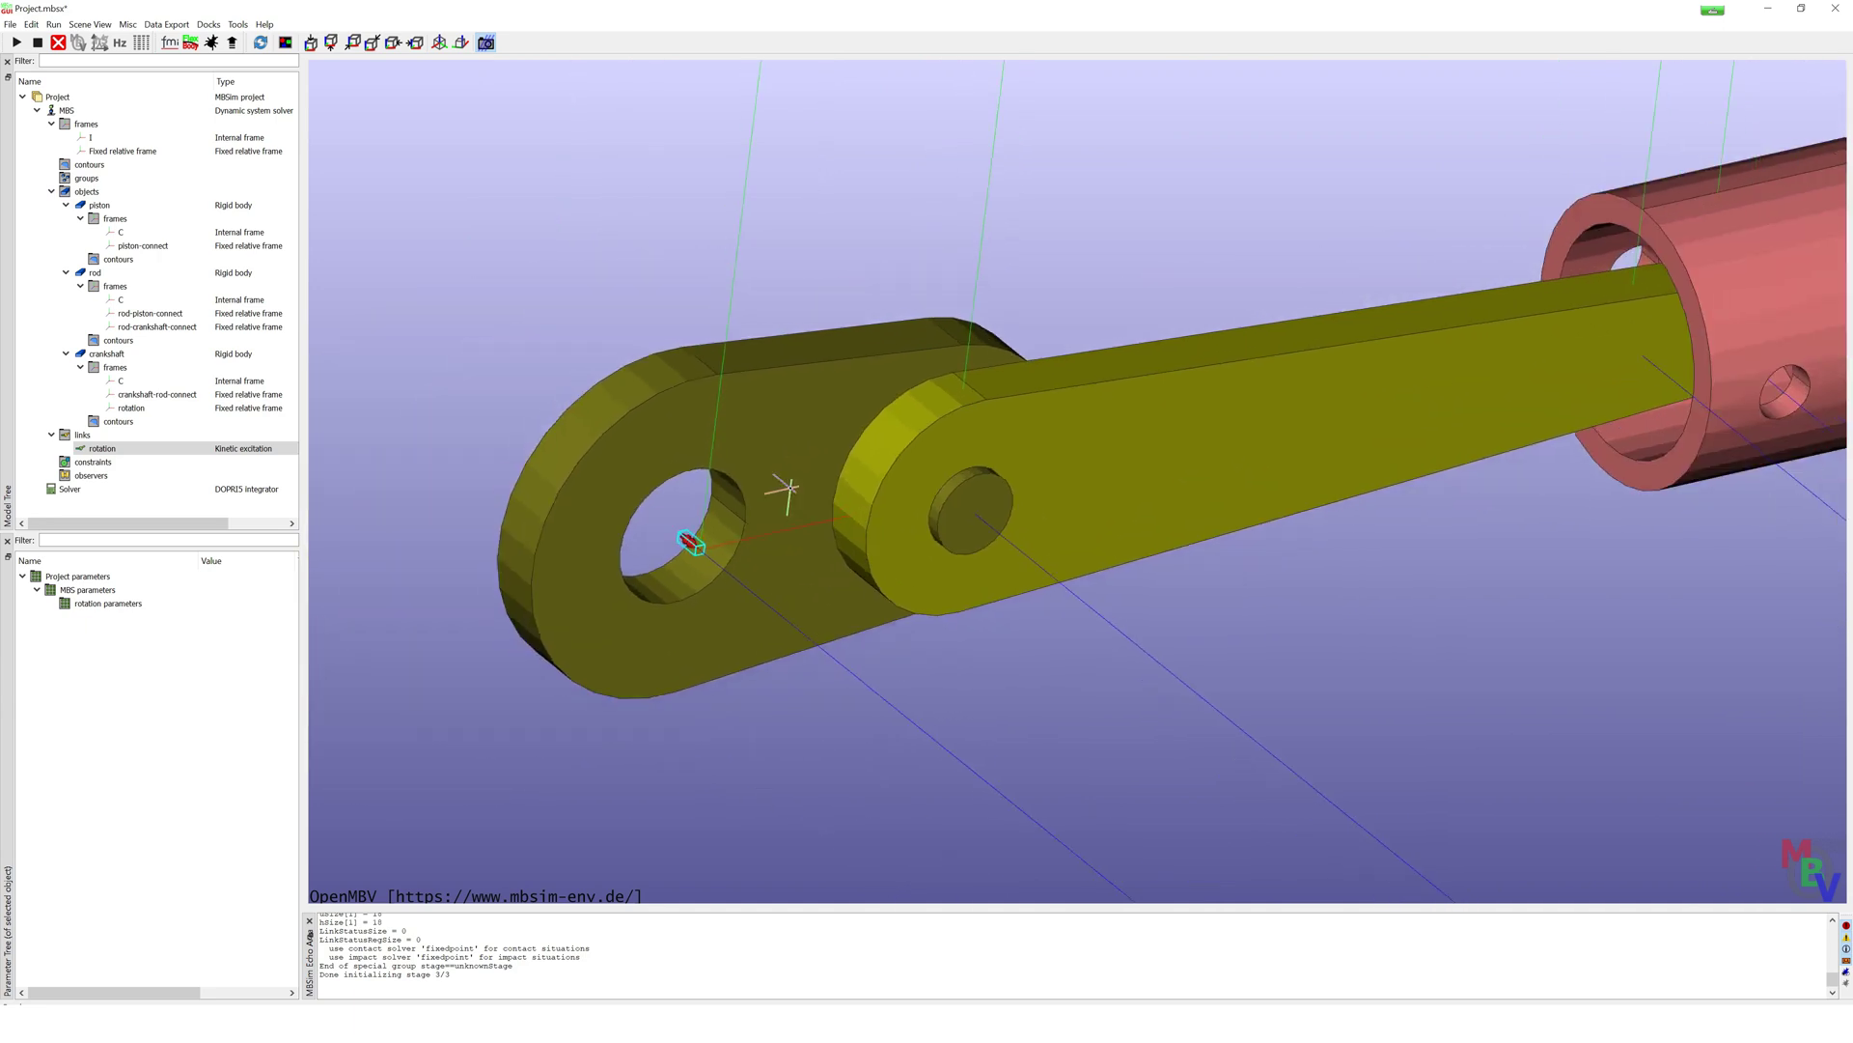
Step: Add a floating-frame Joint link to the MBS and name it Joint1
left_click_drag(1051, 521, 822, 336)
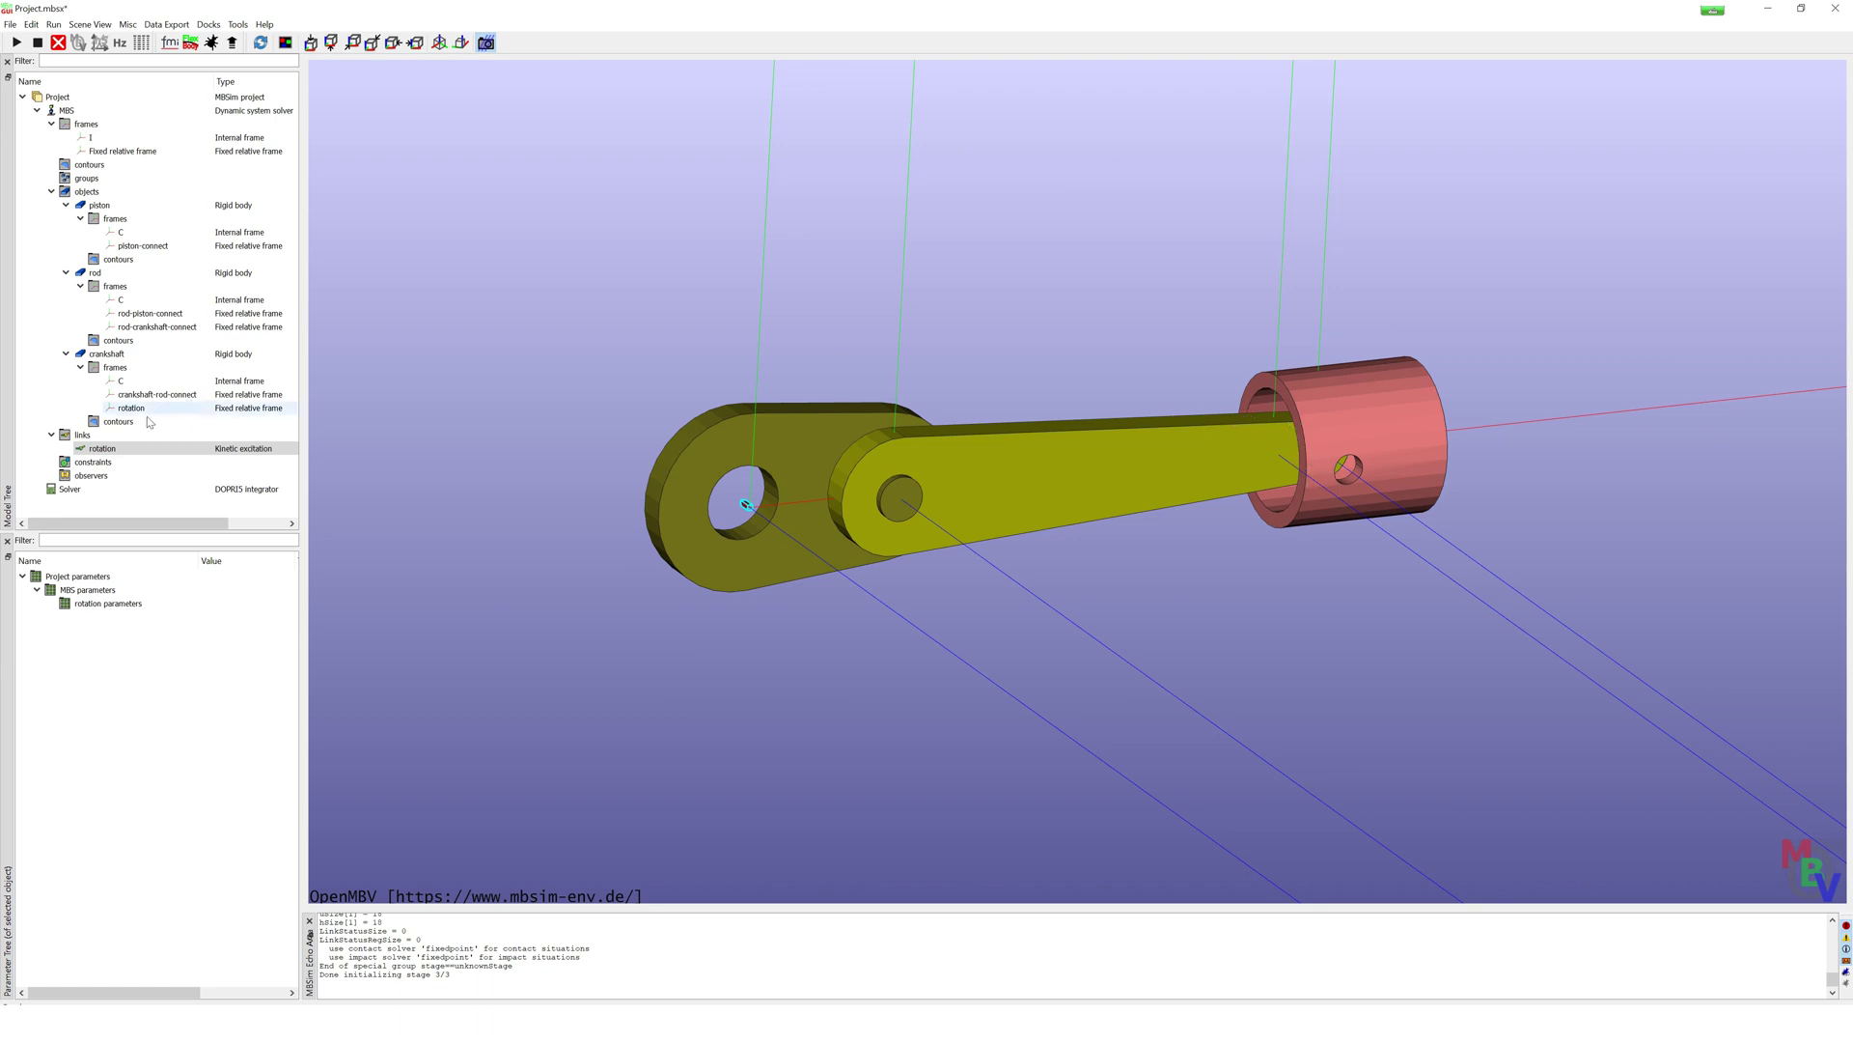
right_click(84, 436)
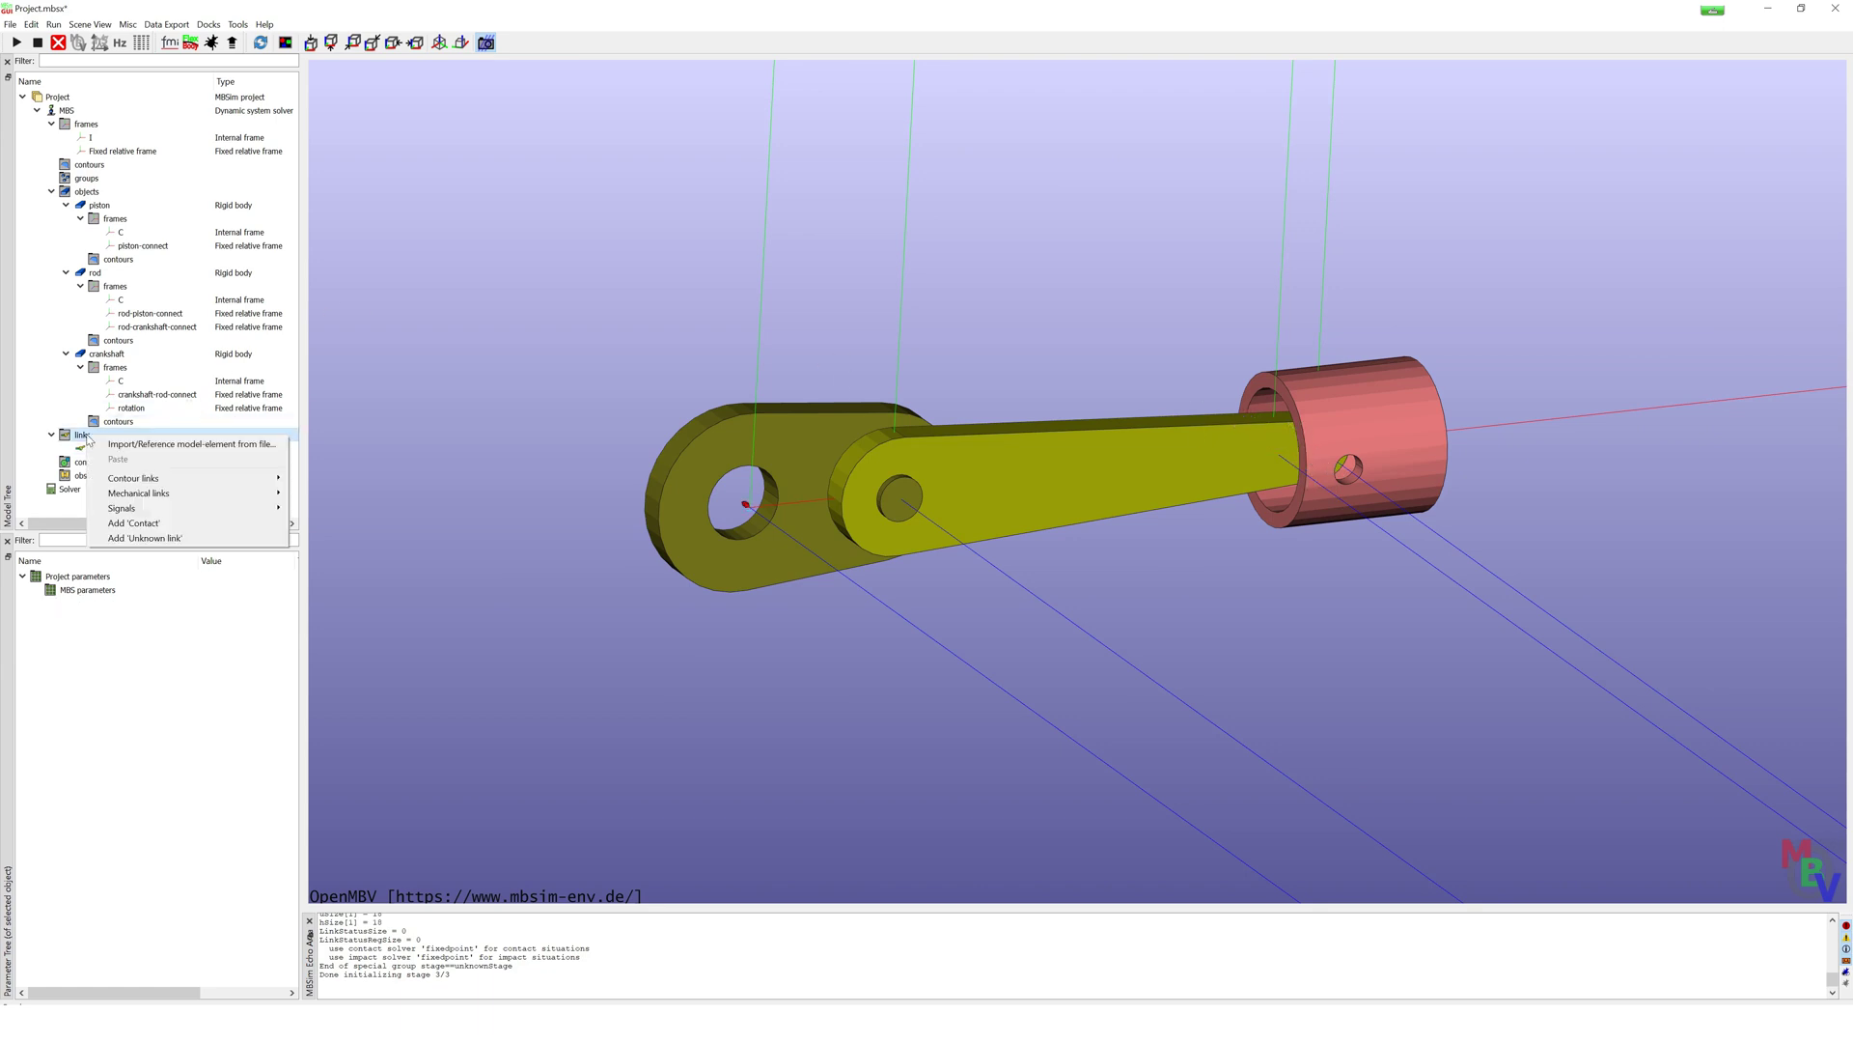
mouse_move(158, 492)
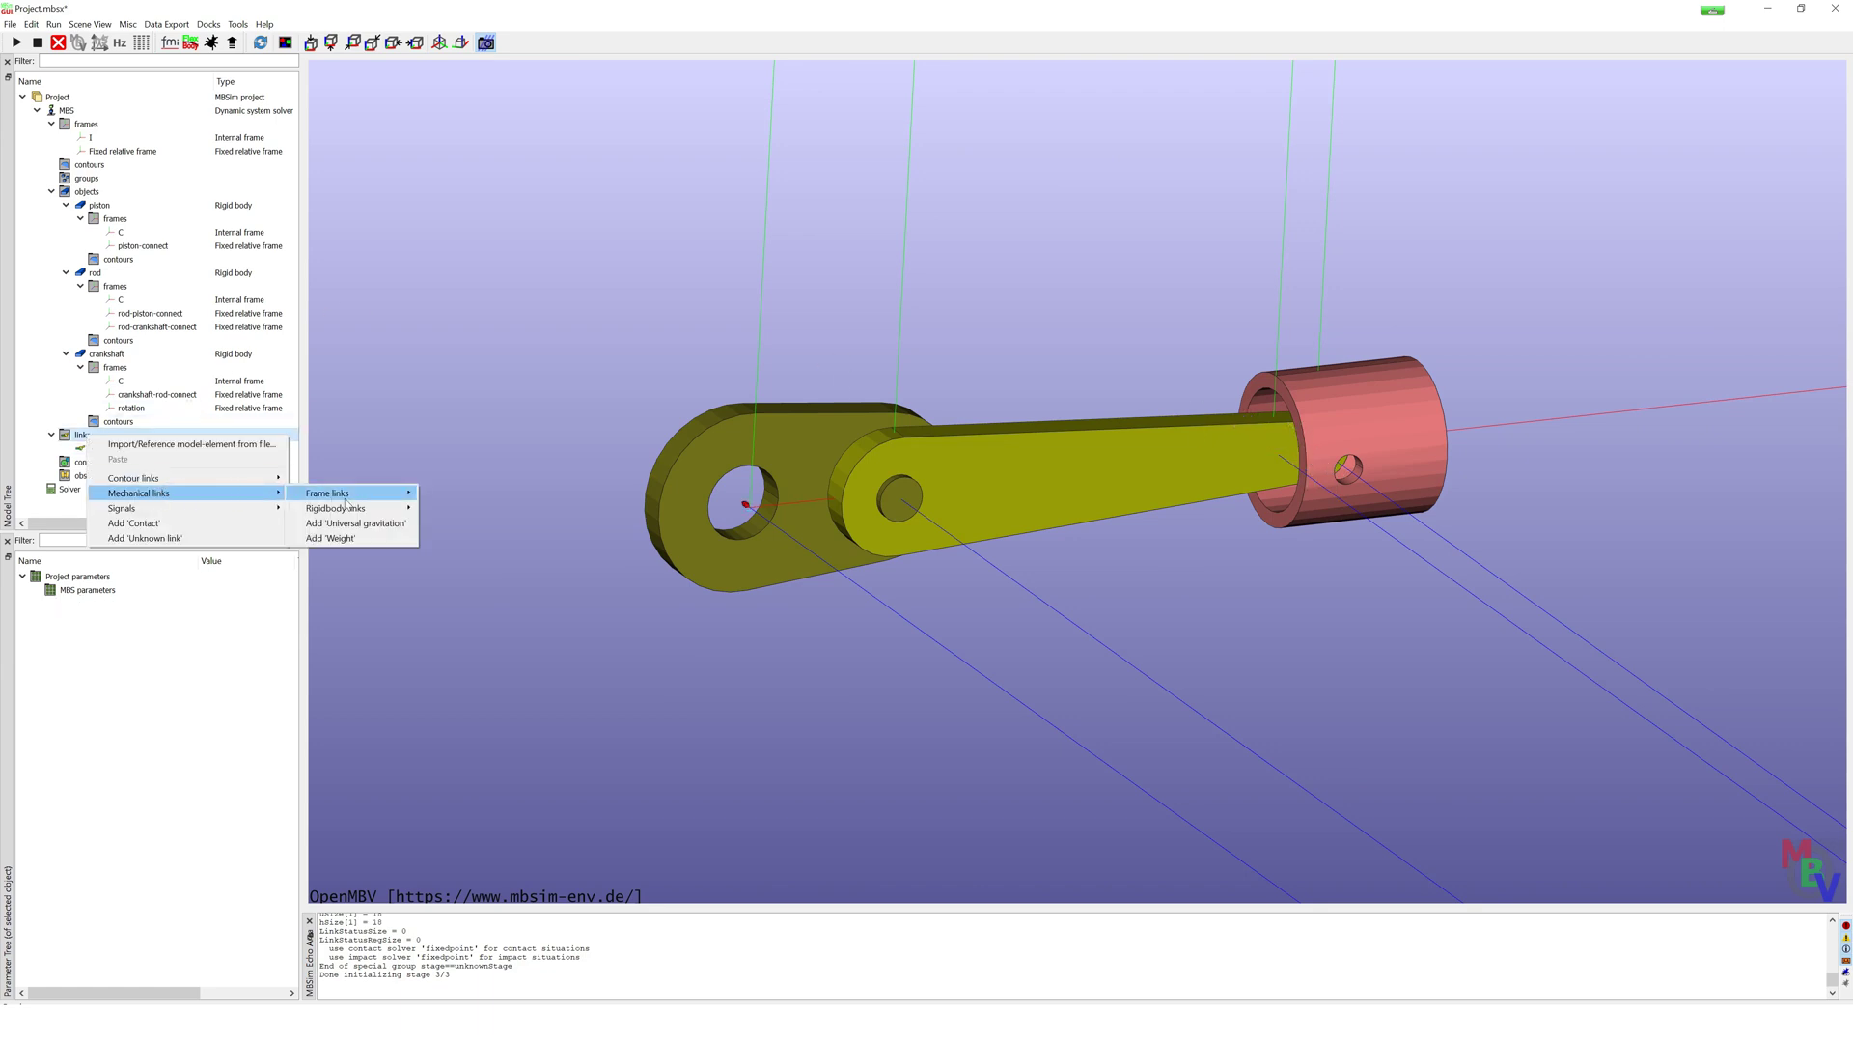
mouse_move(345, 499)
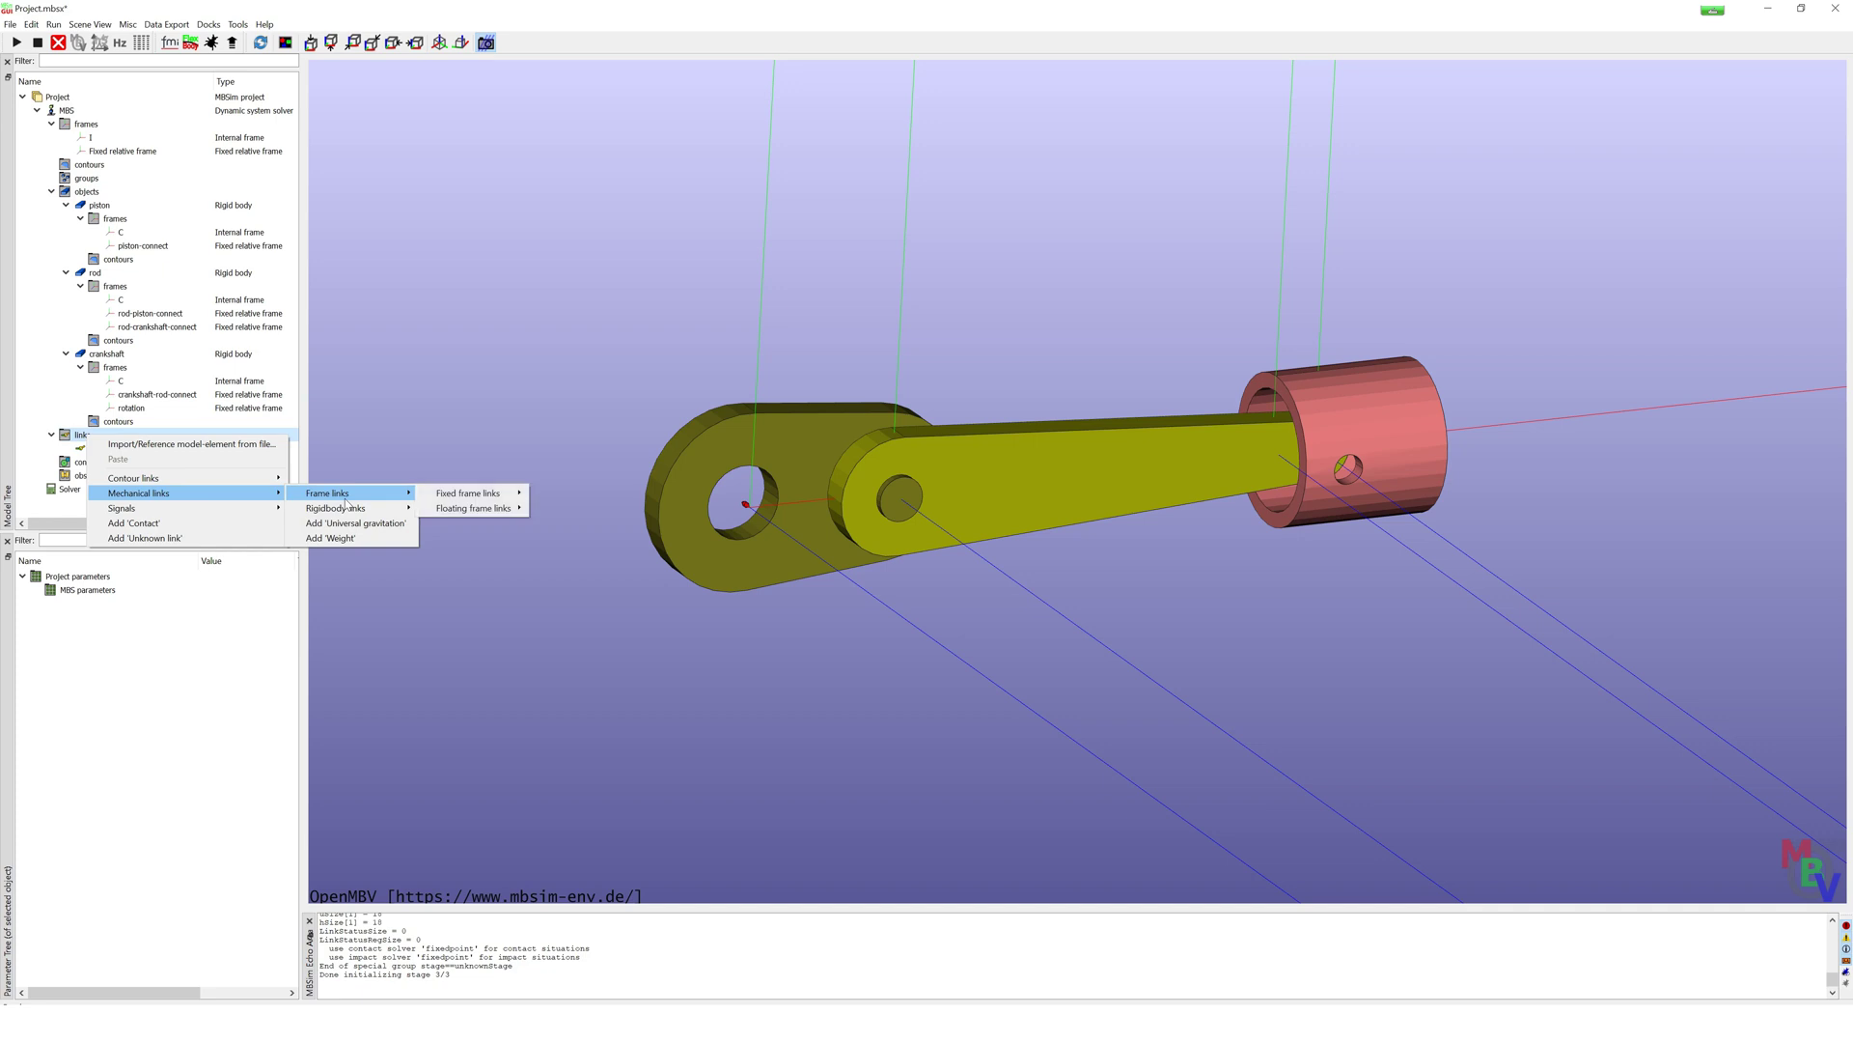
mouse_move(475, 509)
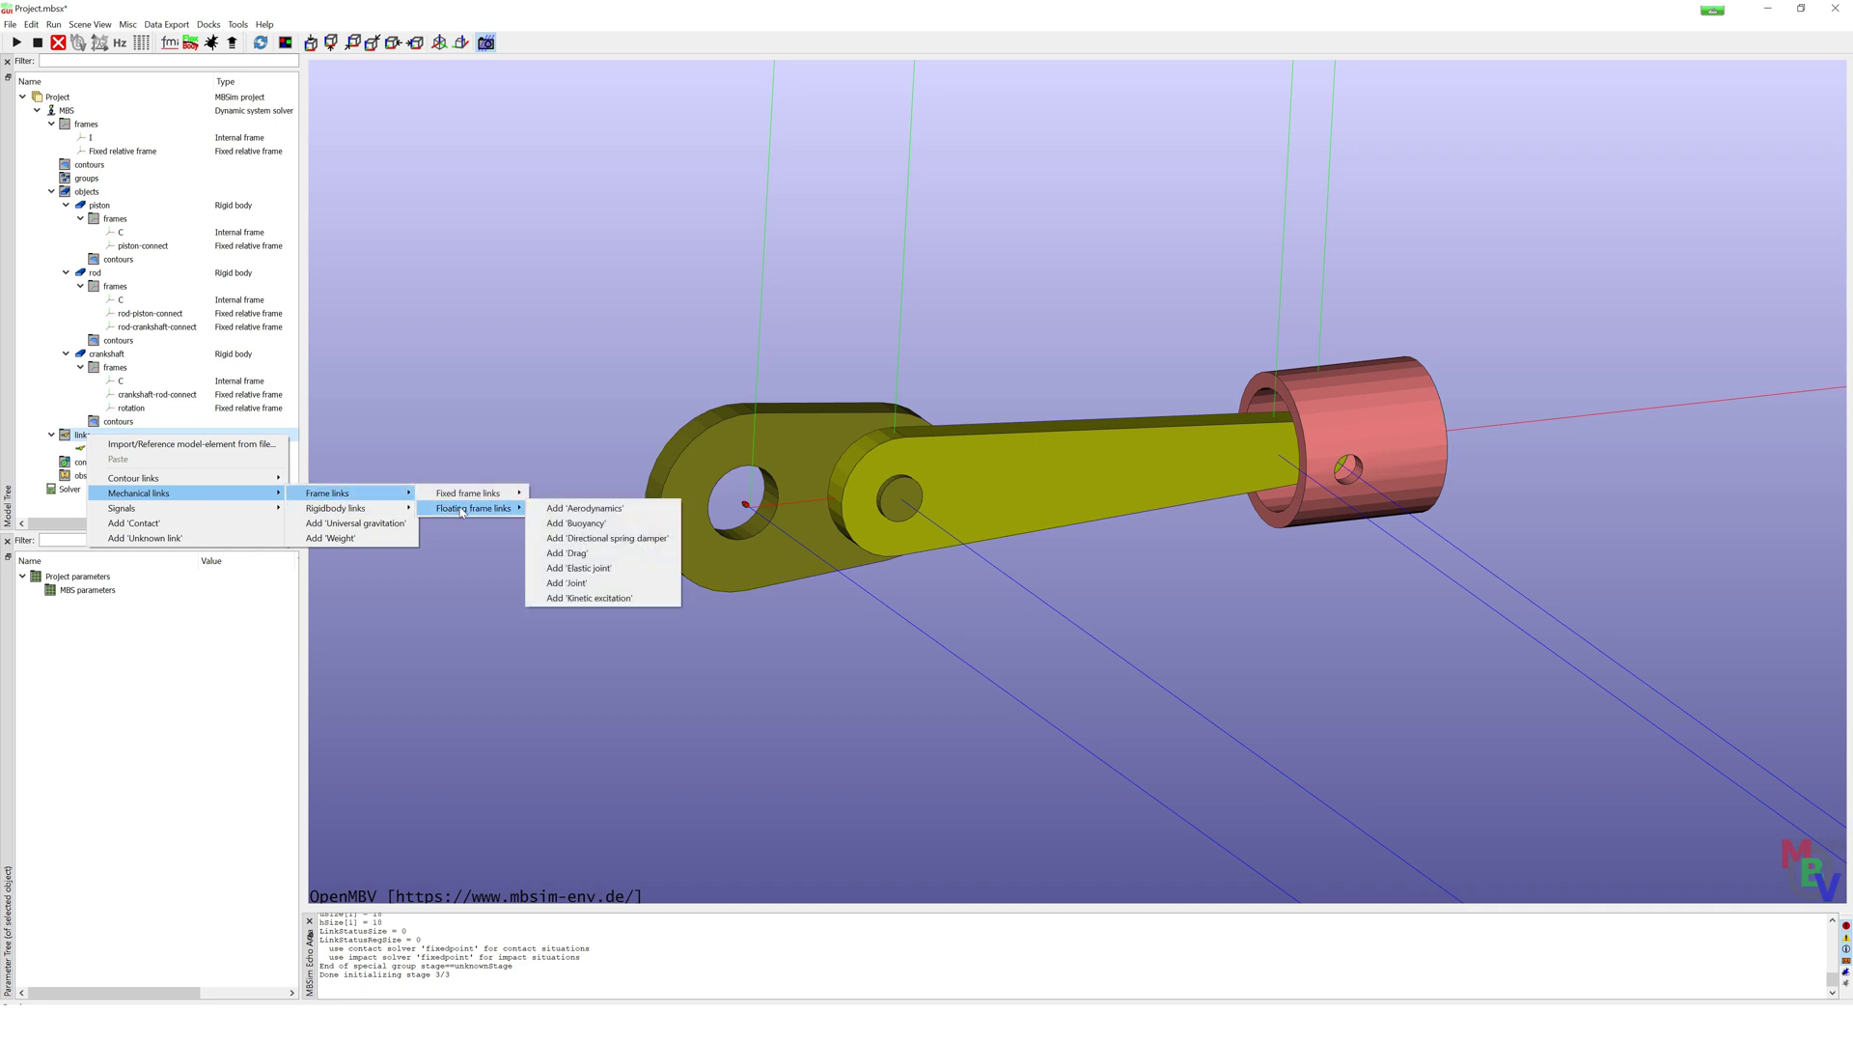
left_click(626, 586)
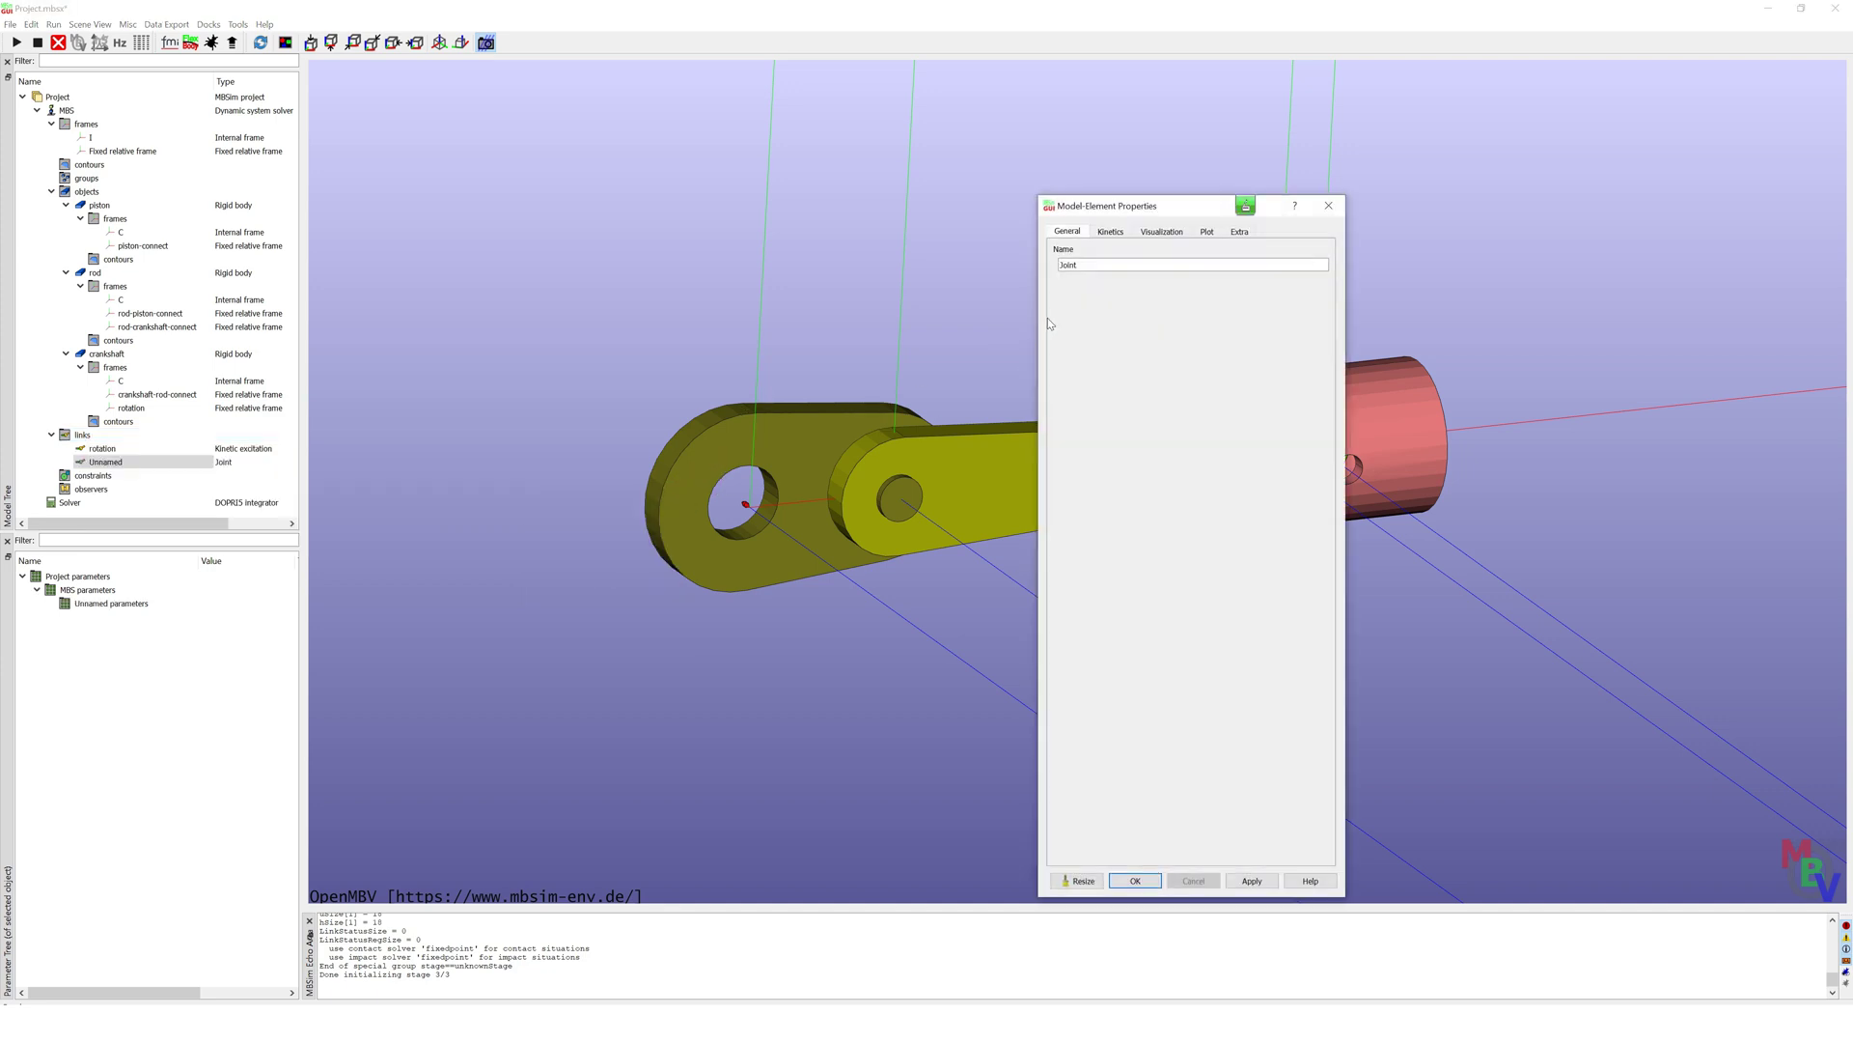
type("1")
Step: Connect Joint1's Frame 1 to the crankshaft's crankshaft-rod-connect frame
left_click(1114, 233)
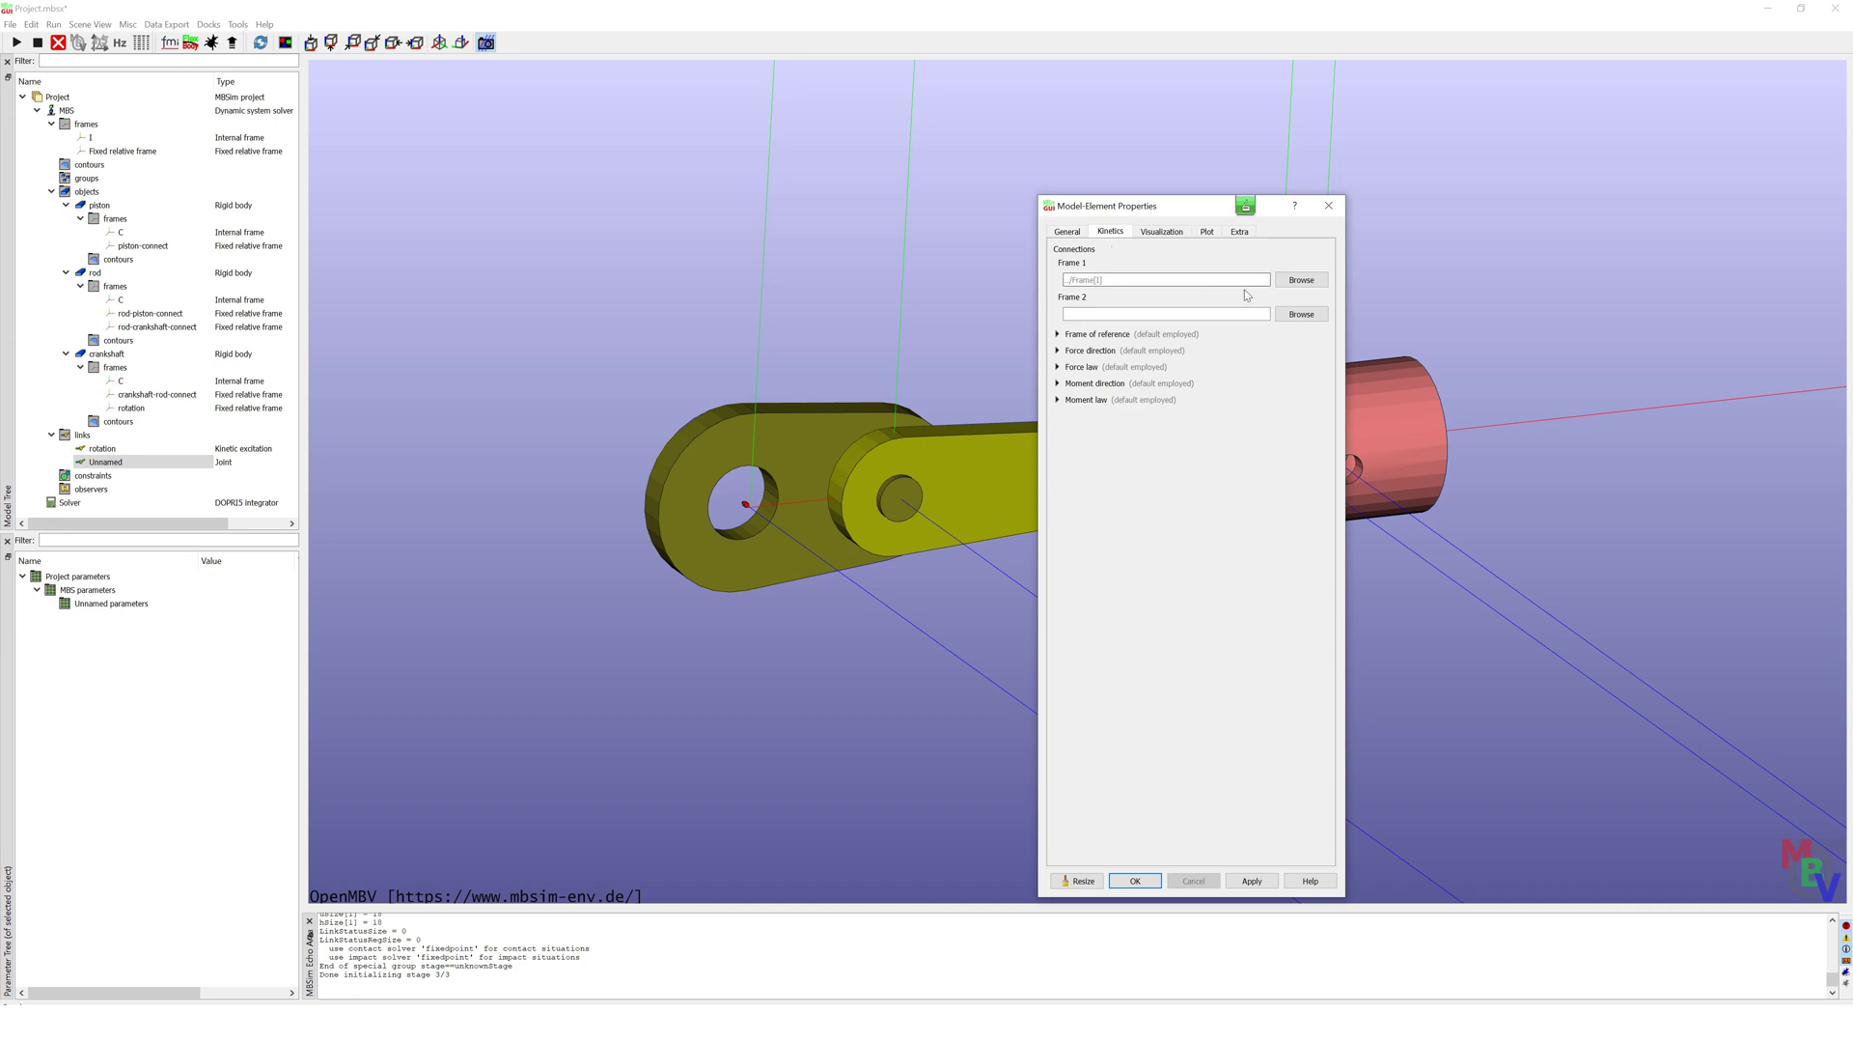
left_click(1301, 279)
left_click(869, 391)
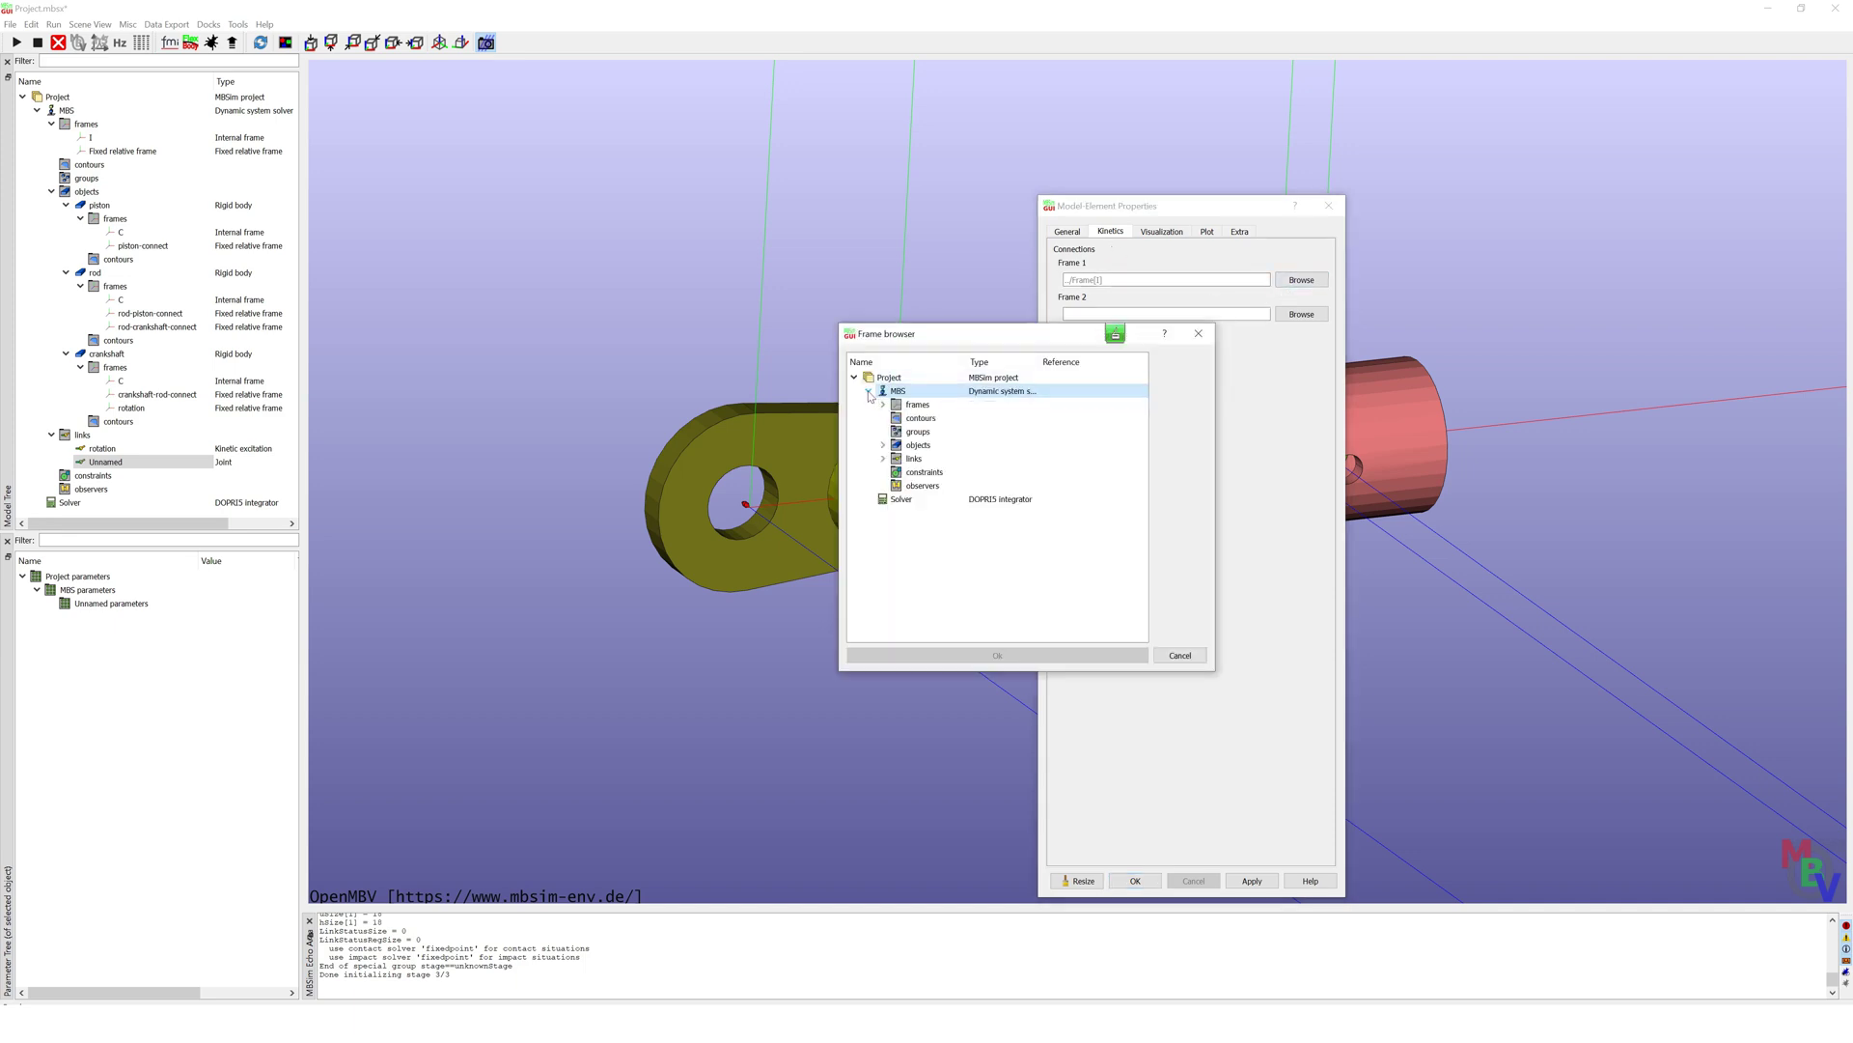
left_click(882, 459)
left_click(883, 445)
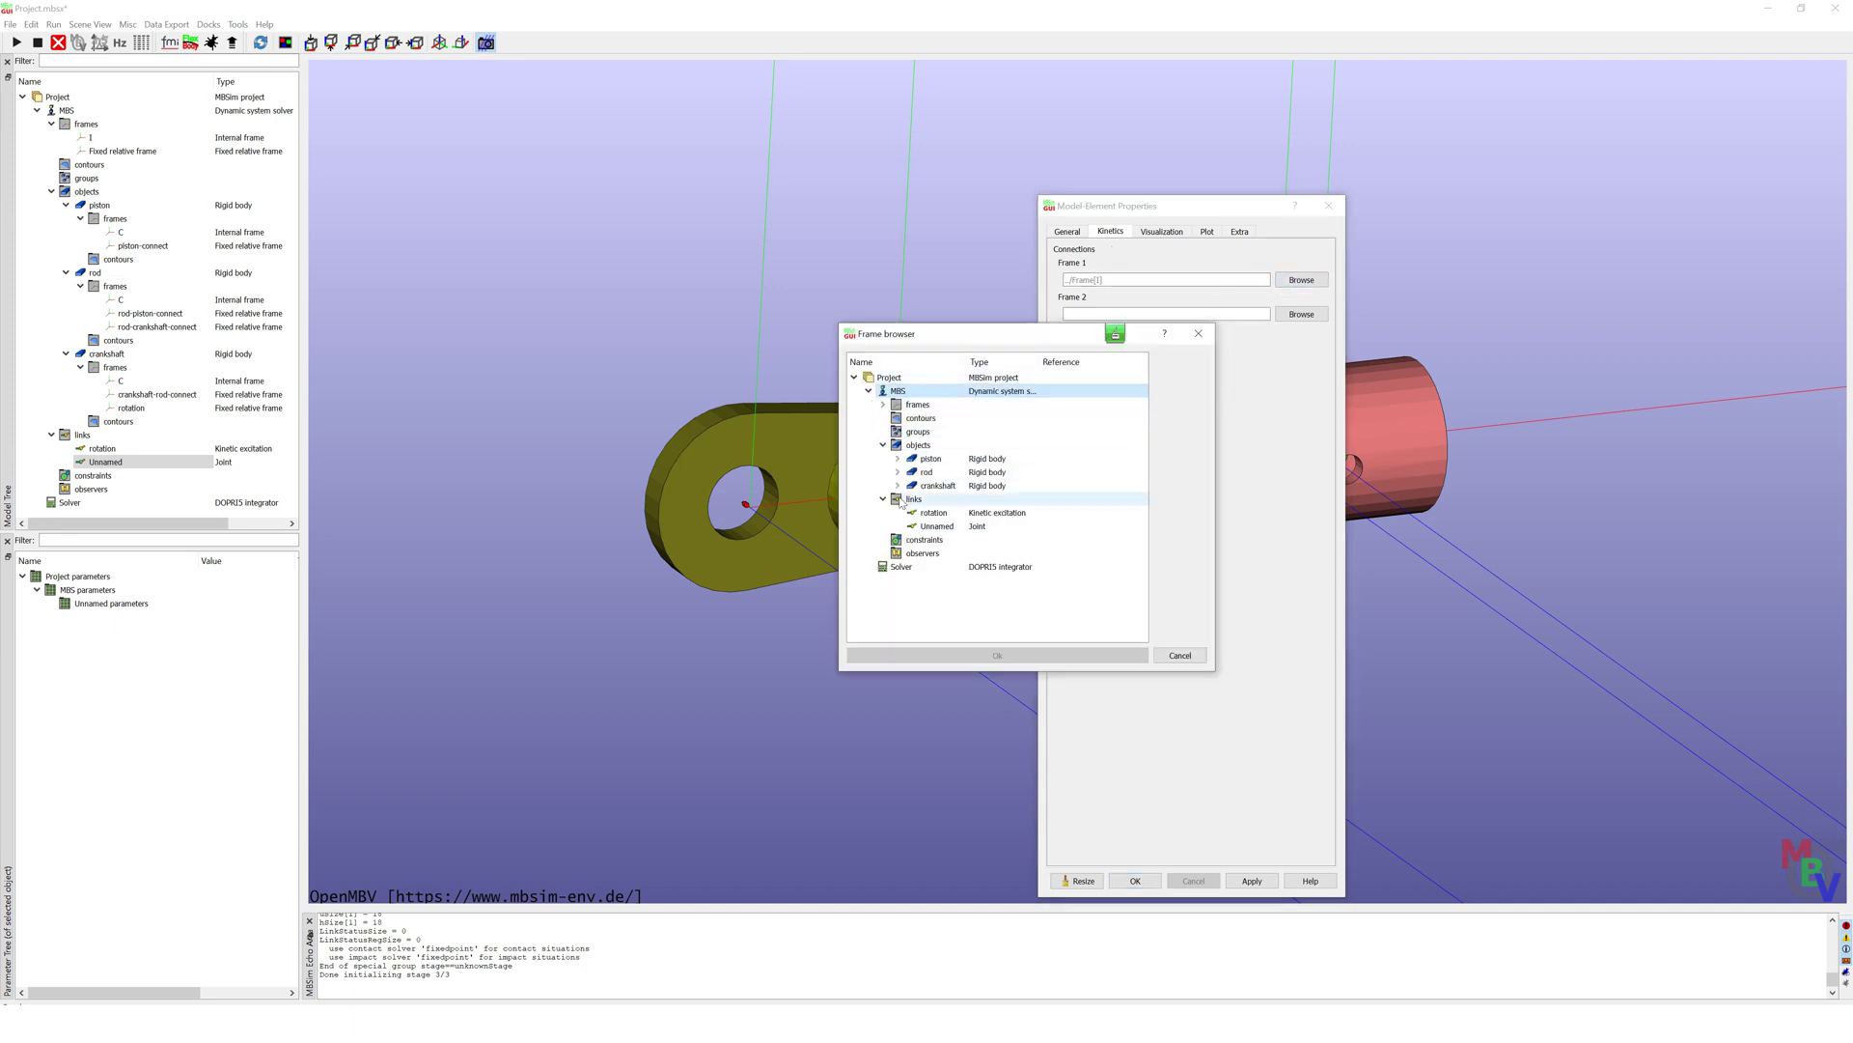
left_click(898, 486)
left_click(912, 499)
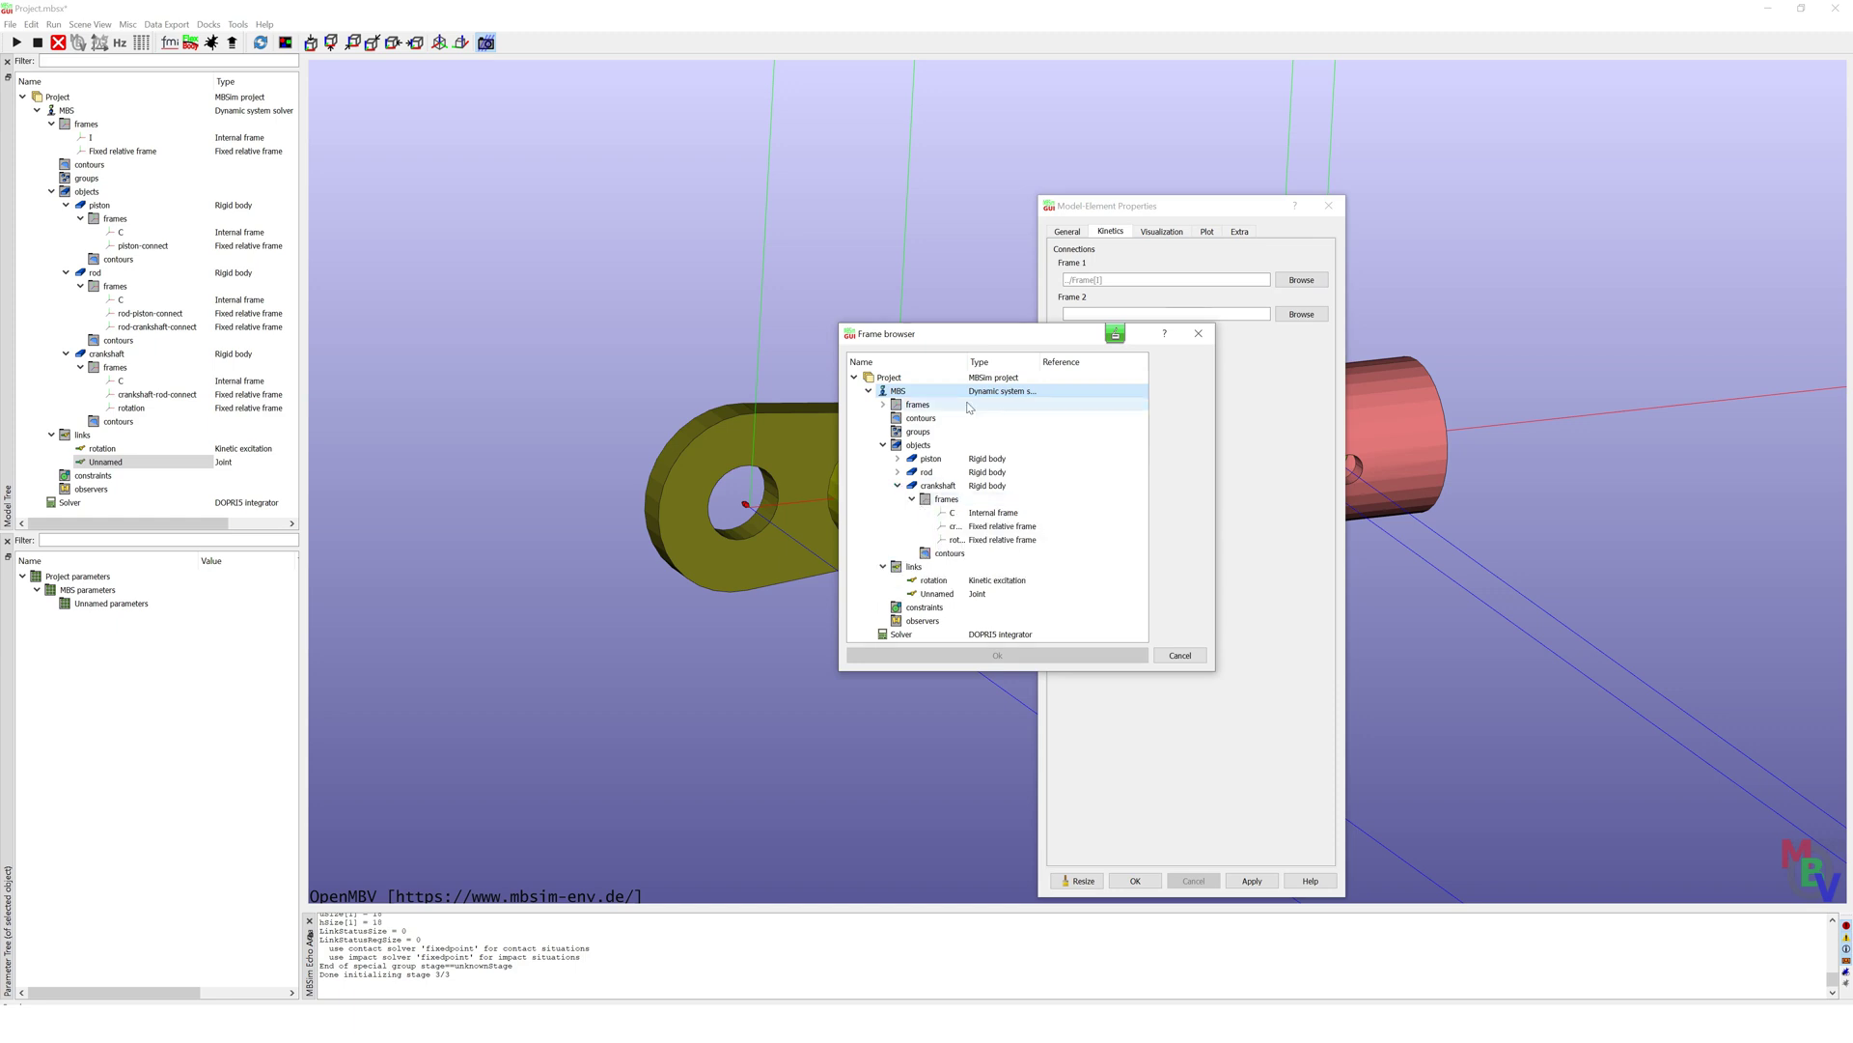
left_click_drag(973, 367, 1041, 374)
left_click(988, 530)
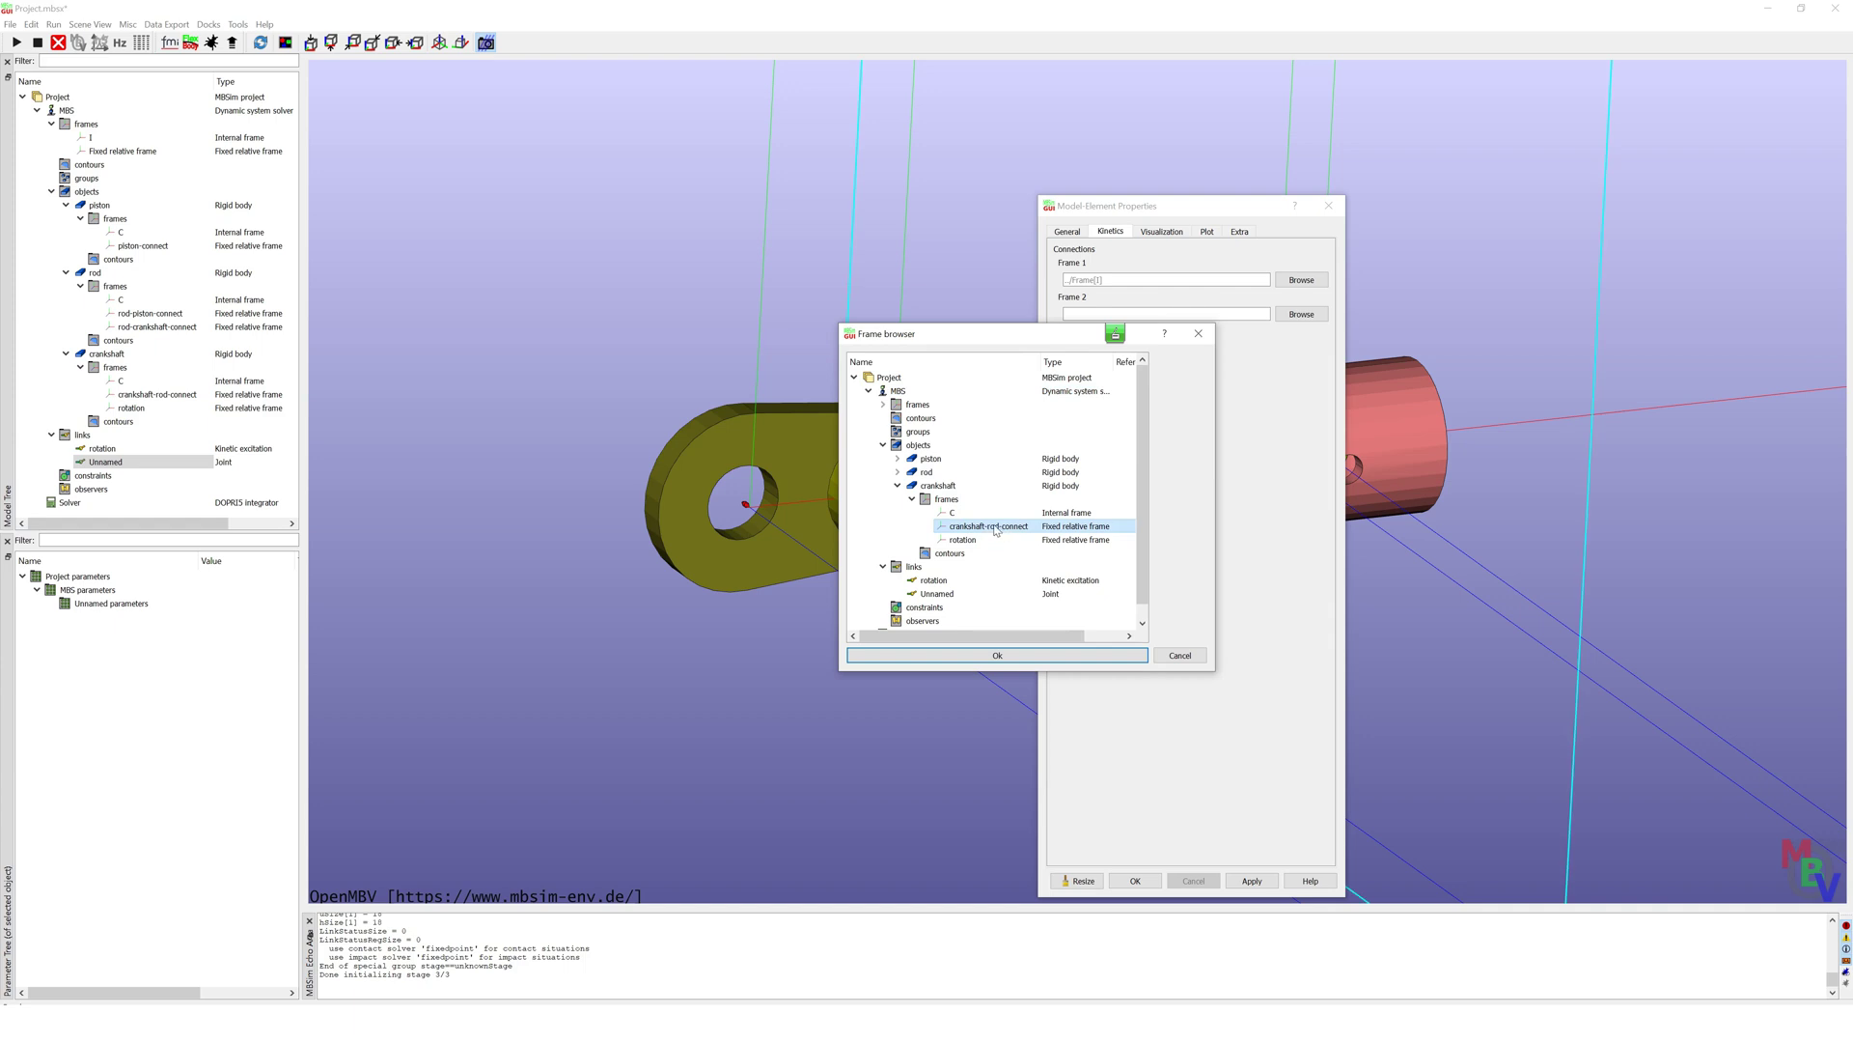
left_click(1100, 655)
Step: Connect Joint1's Frame 2 to the rod's rod-crankshaft-connect frame
left_click(1302, 314)
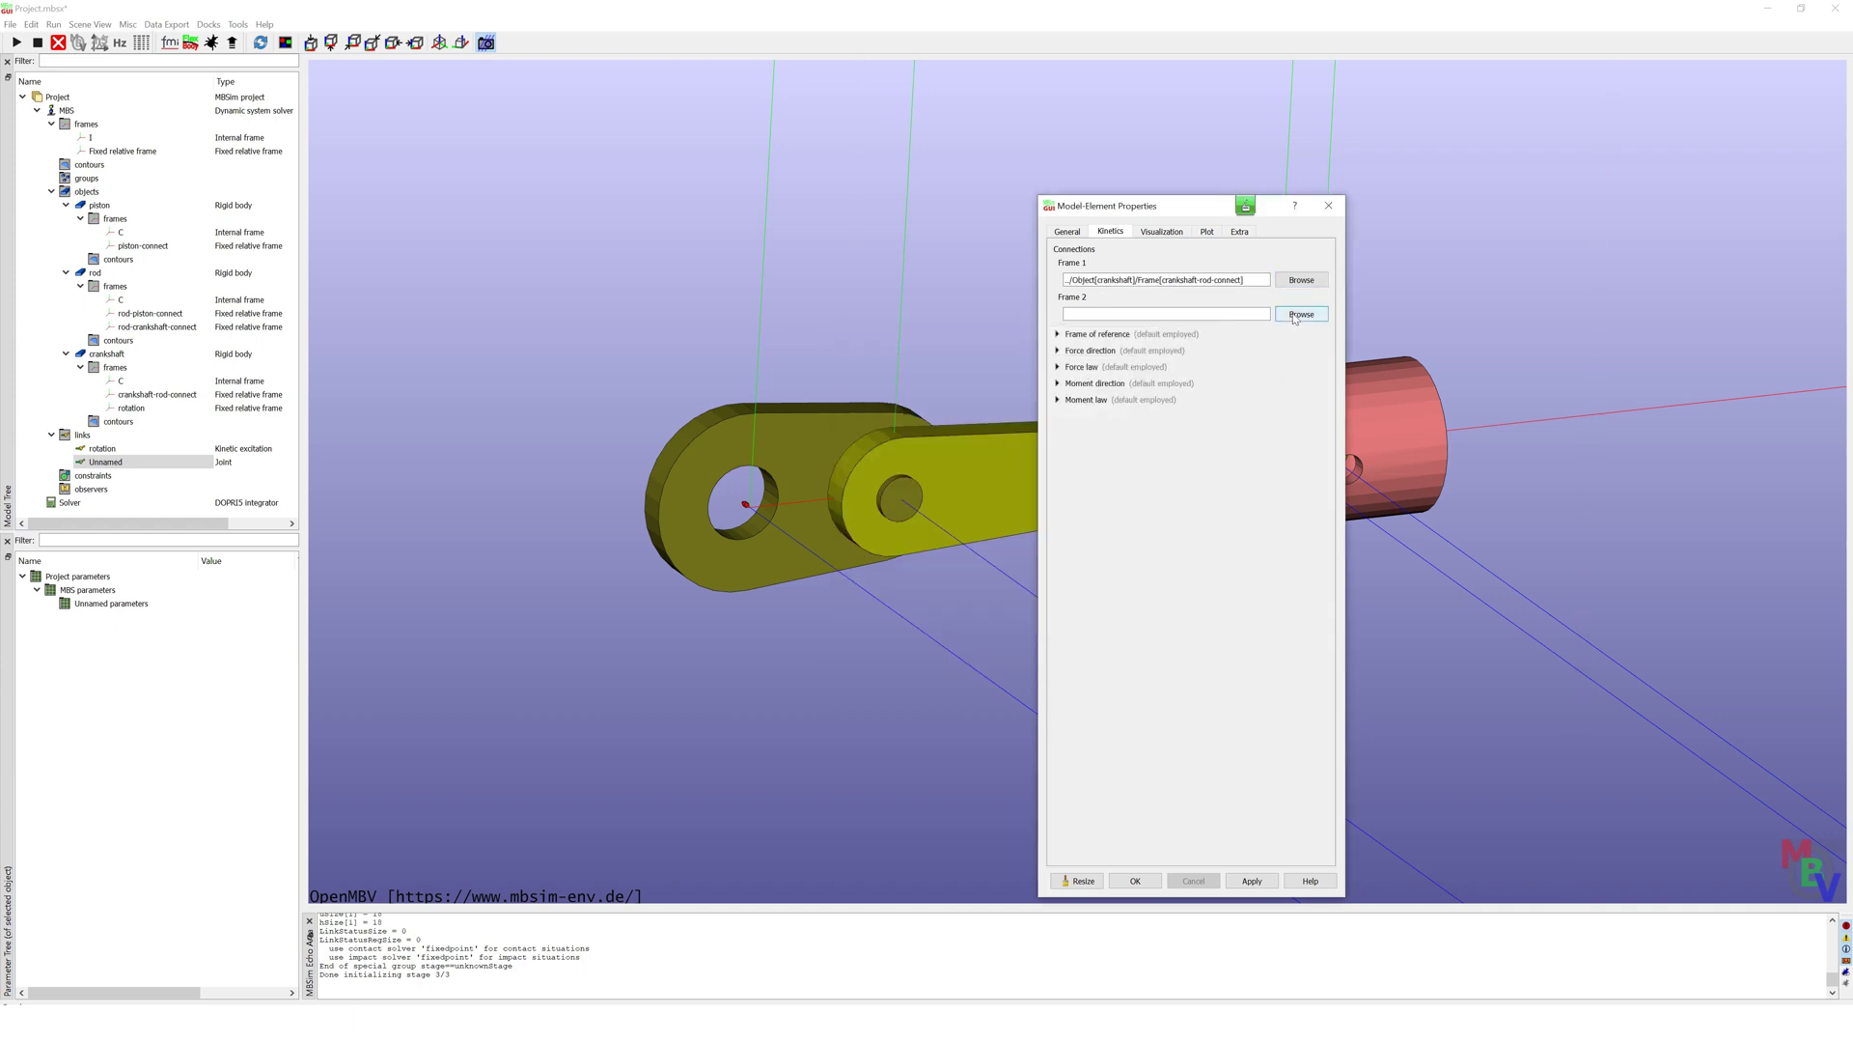
left_click(883, 445)
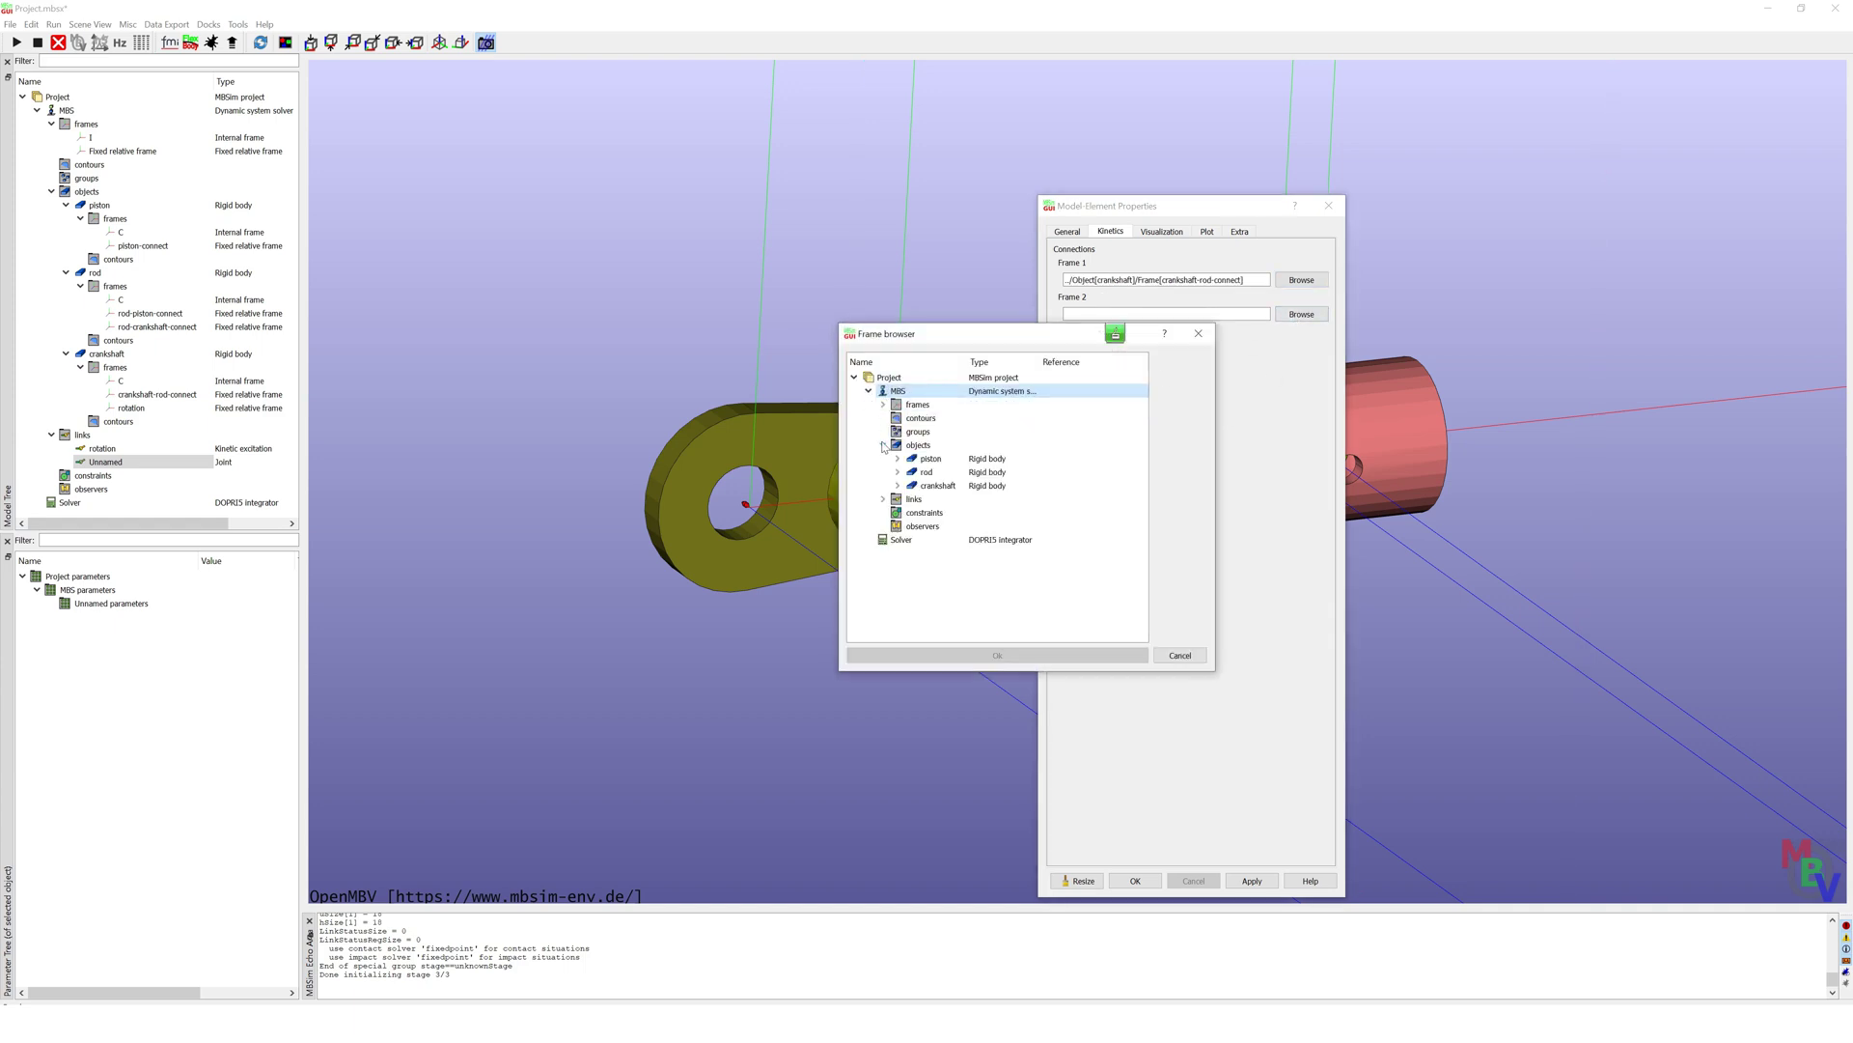
left_click(898, 472)
left_click(914, 486)
left_click_drag(978, 371, 1062, 373)
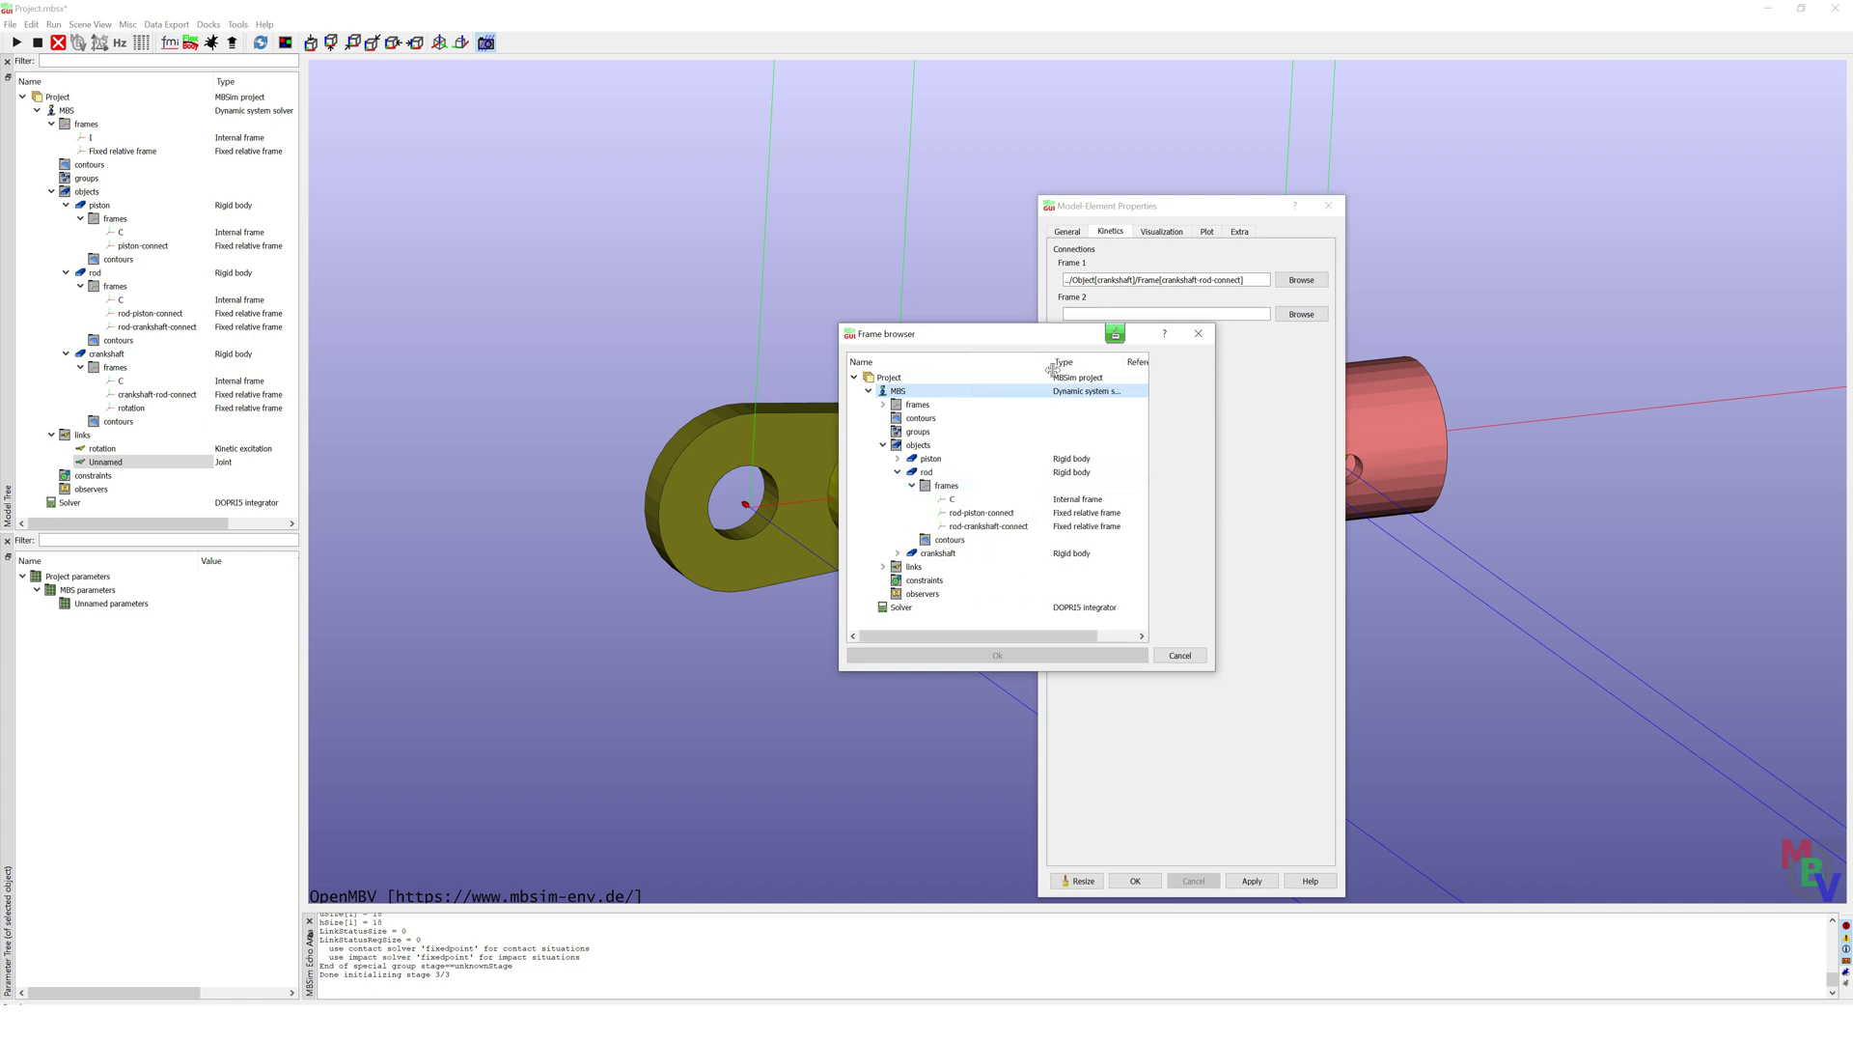
left_click(1017, 526)
left_click(1024, 656)
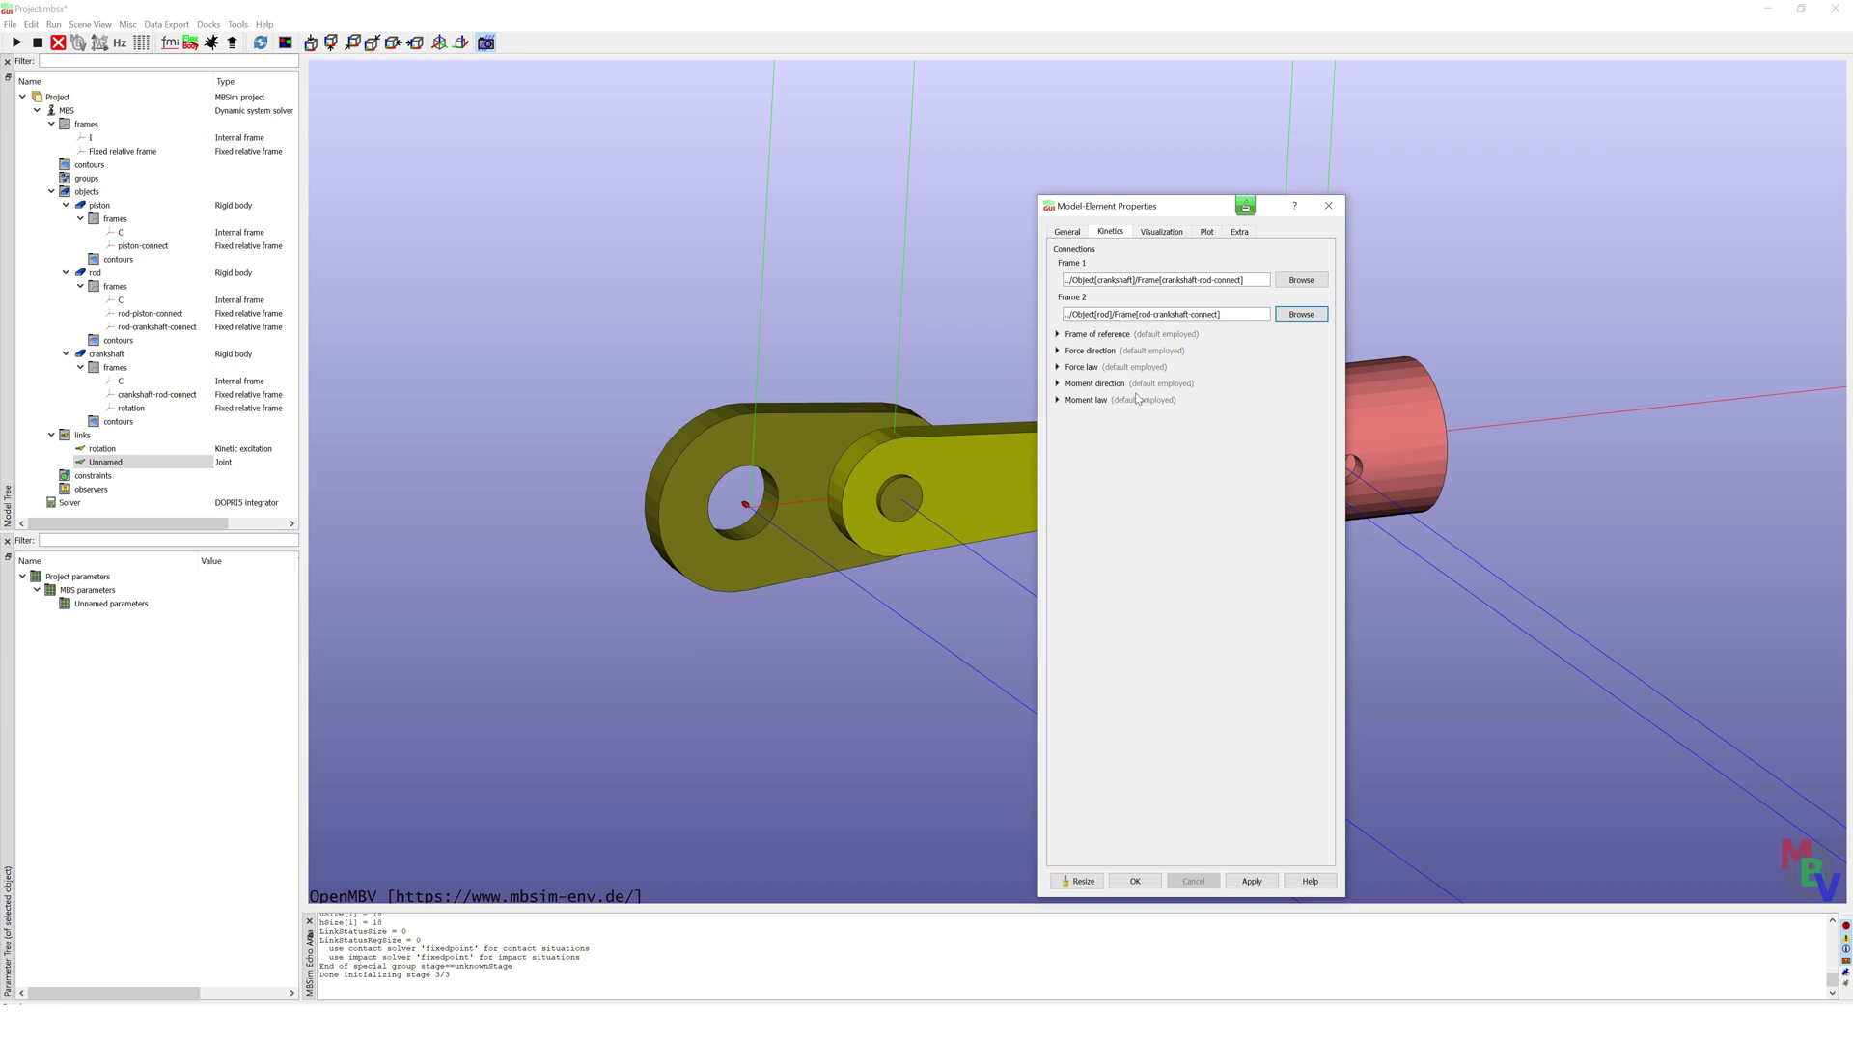
Step: Give Joint1 a 3 x 2 force direction with rows 1 0, 0 1 and 0 0 and a bilateral constraint force law, and accept its properties
left_click(1058, 352)
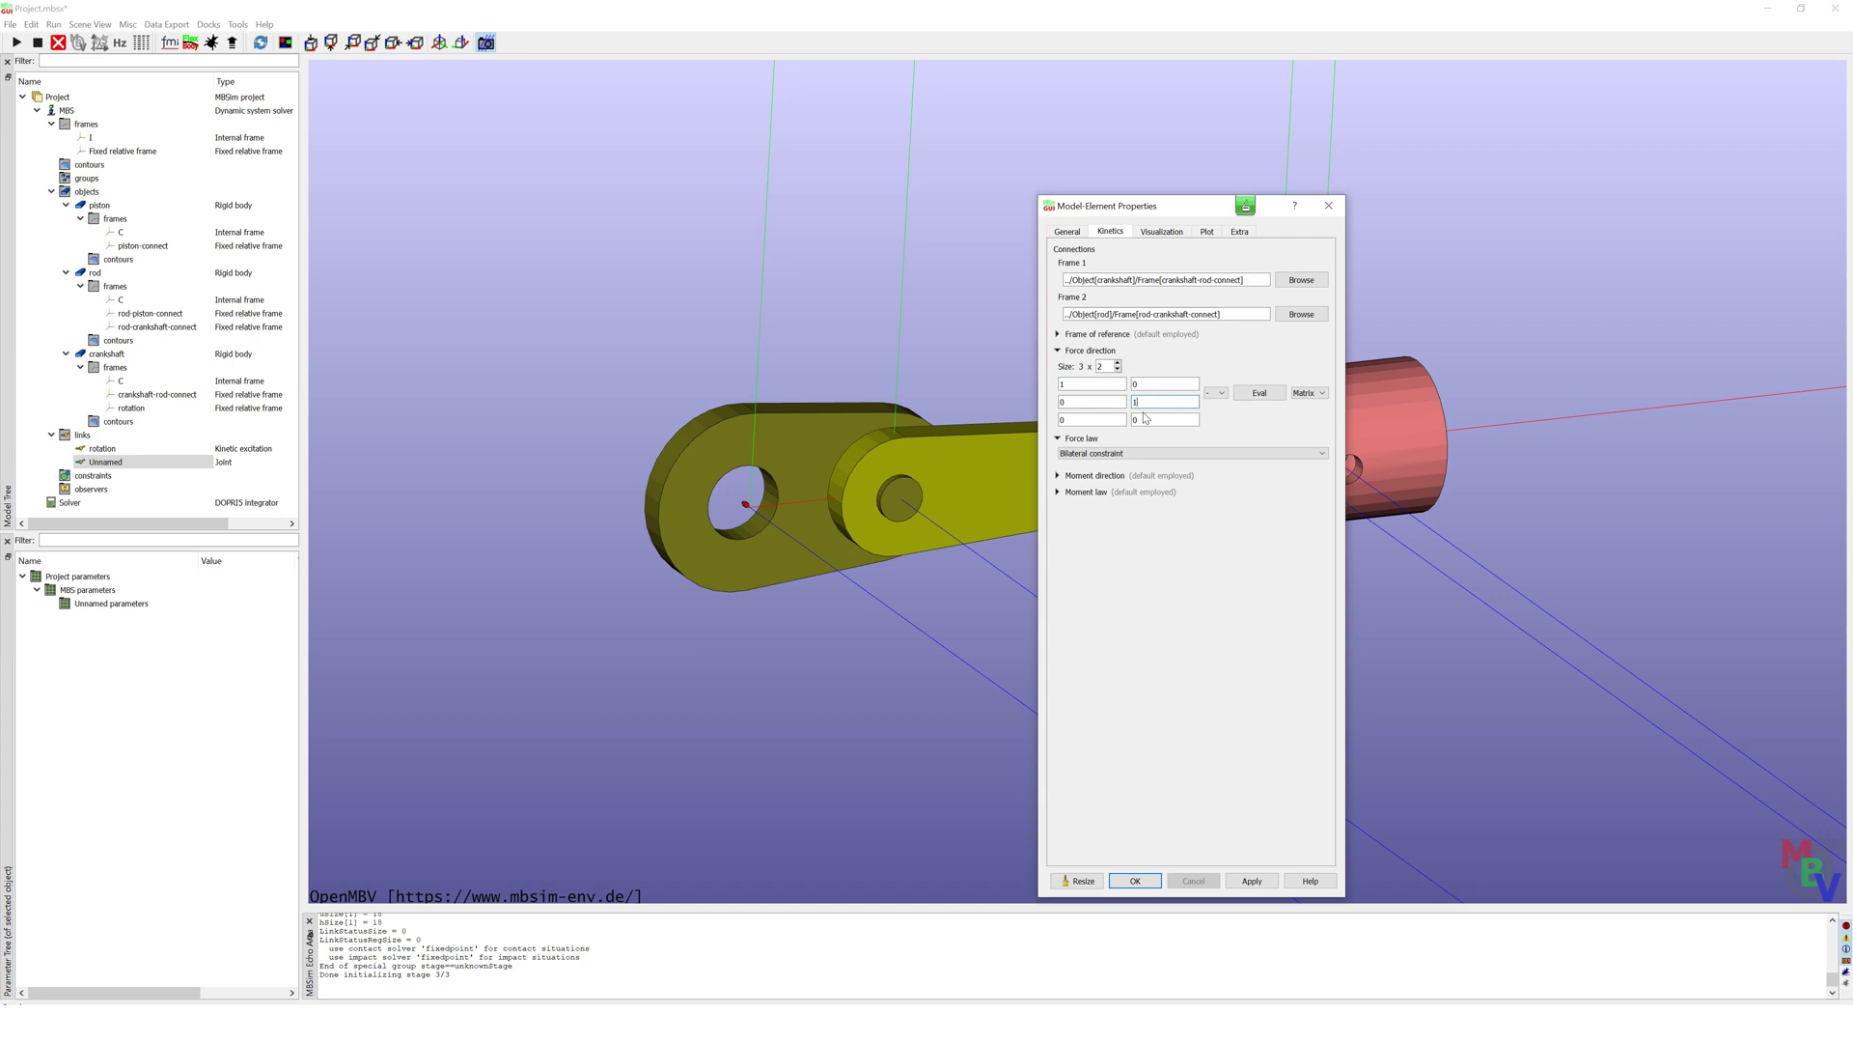
left_click(1111, 454)
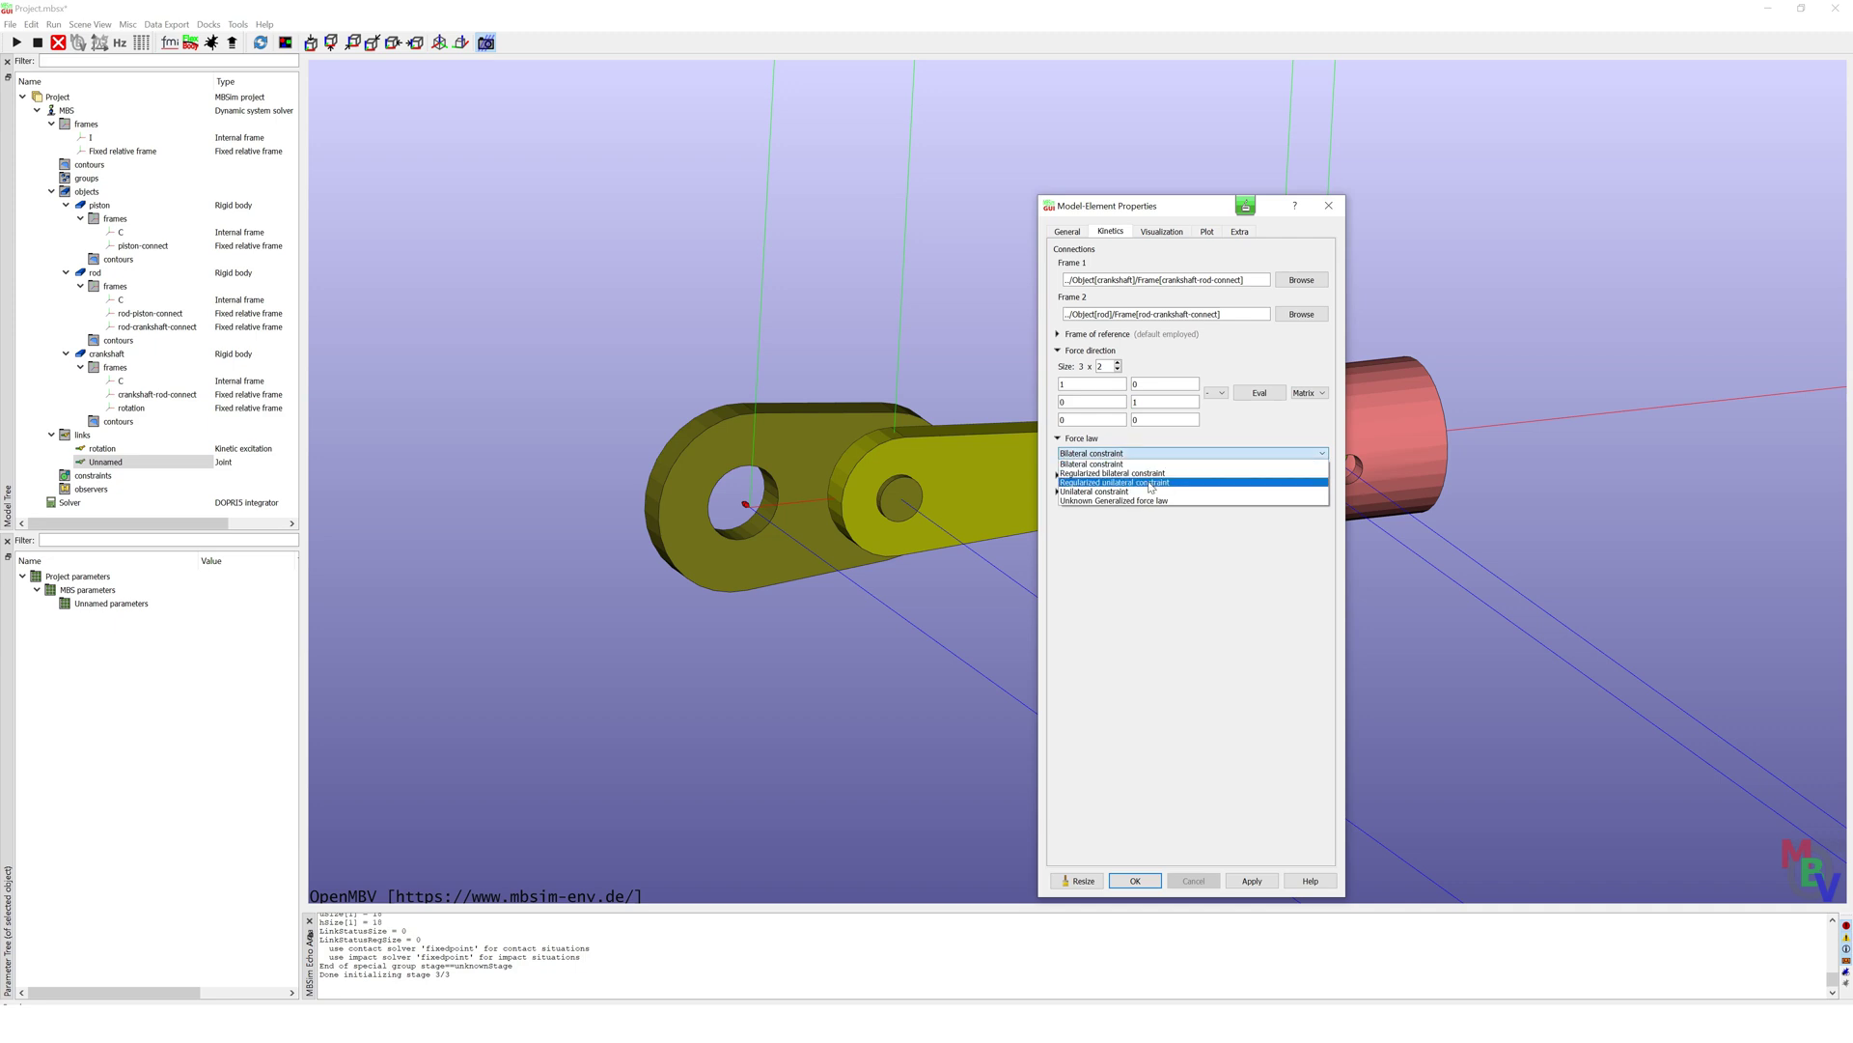
left_click(1127, 483)
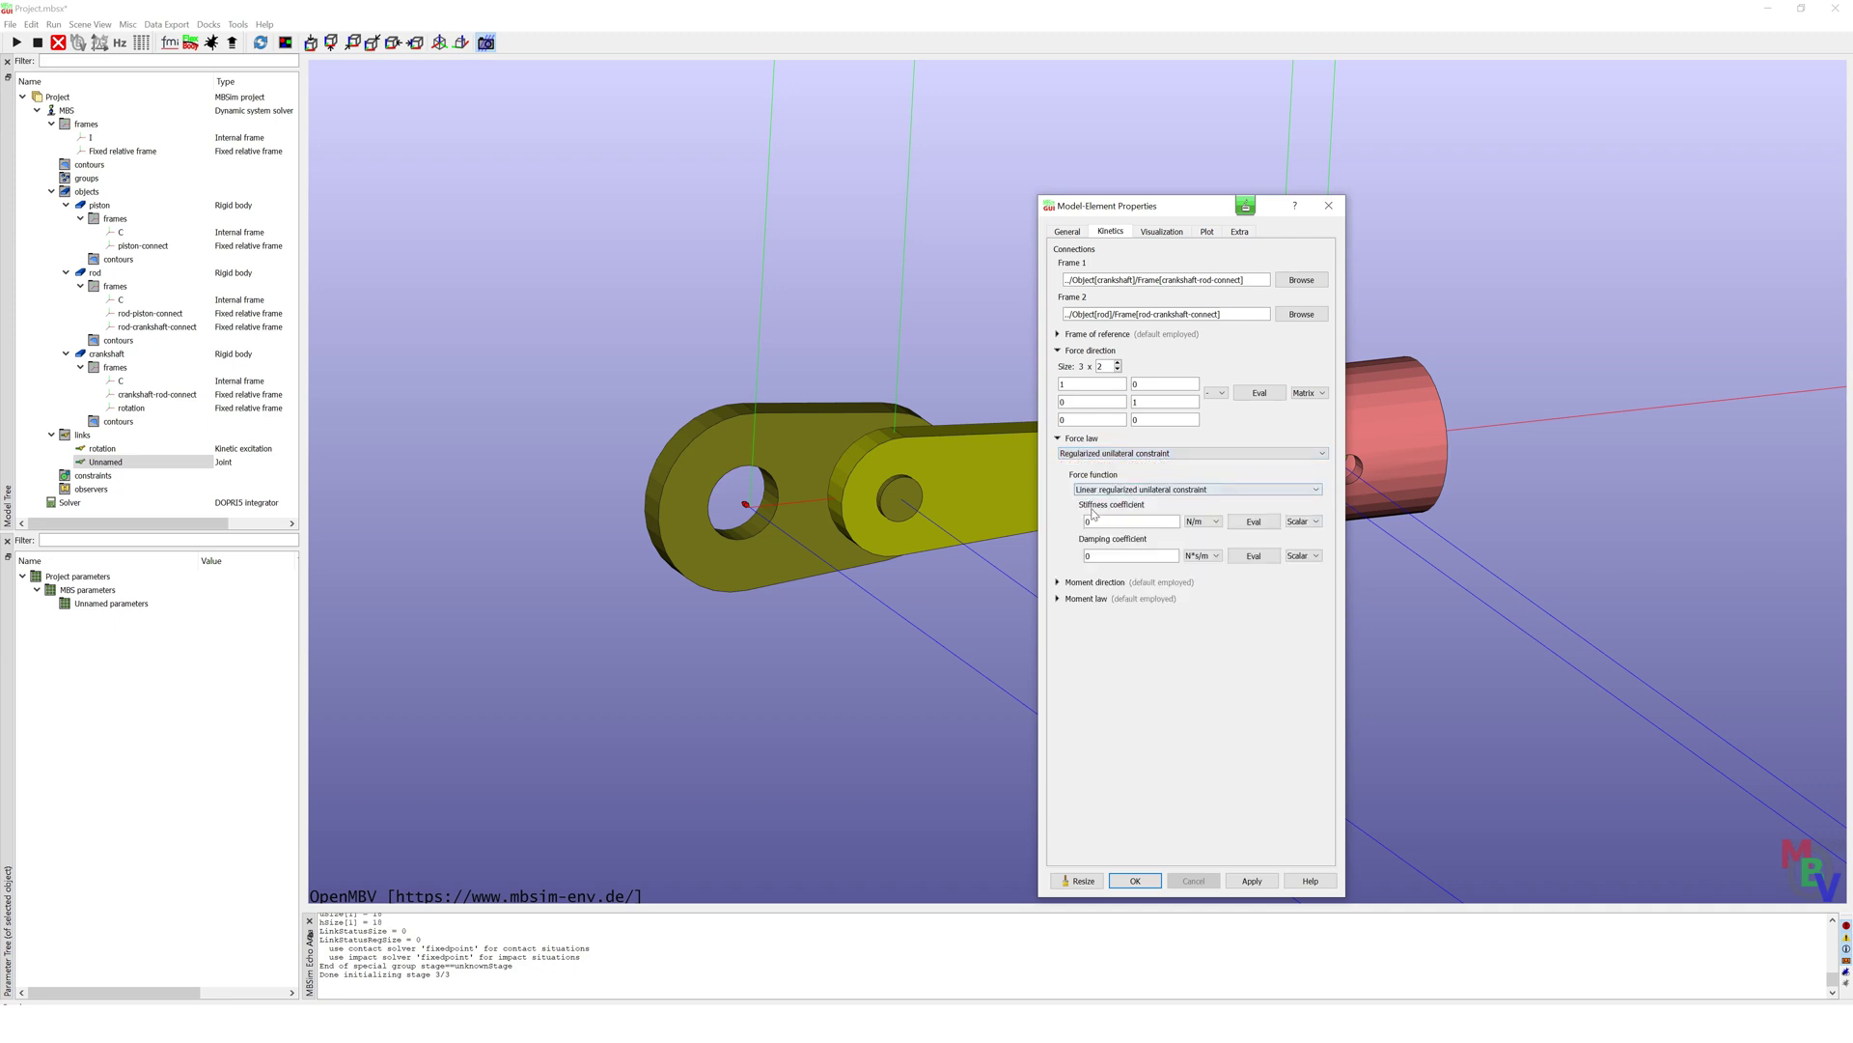
left_click(1148, 453)
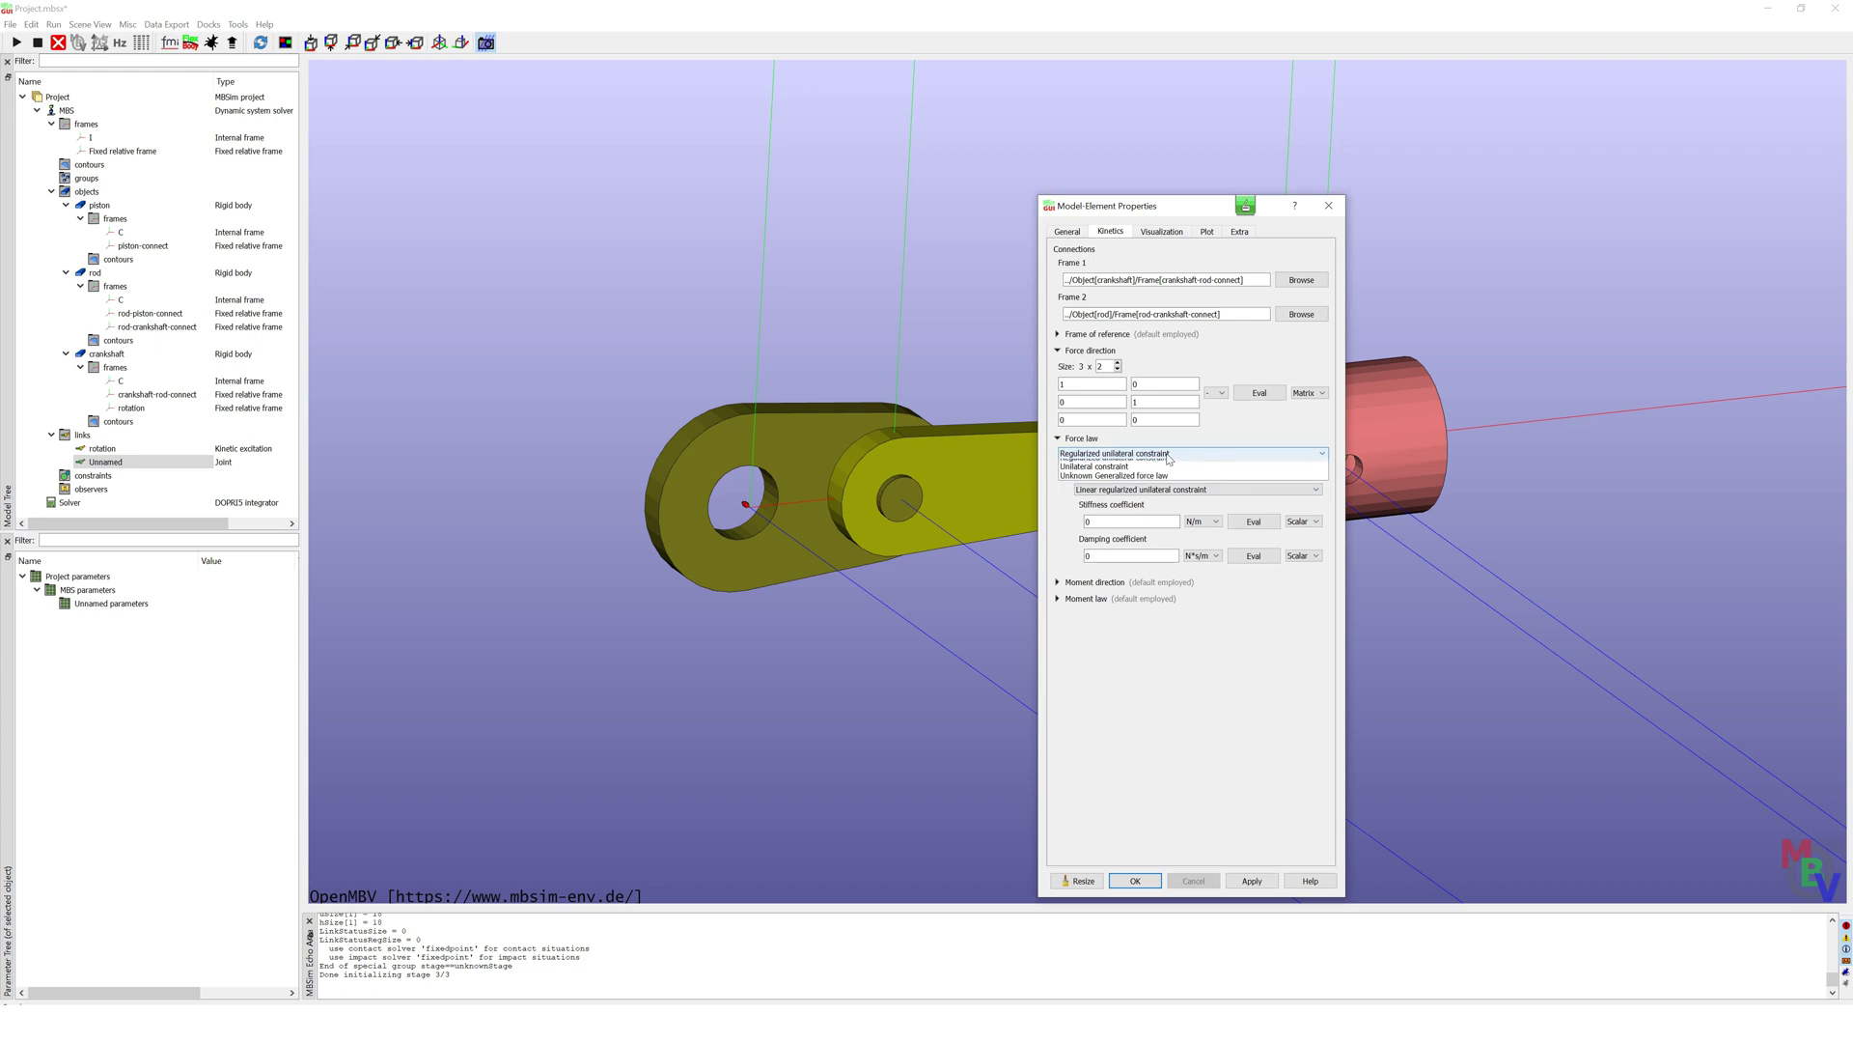
left_click(1119, 471)
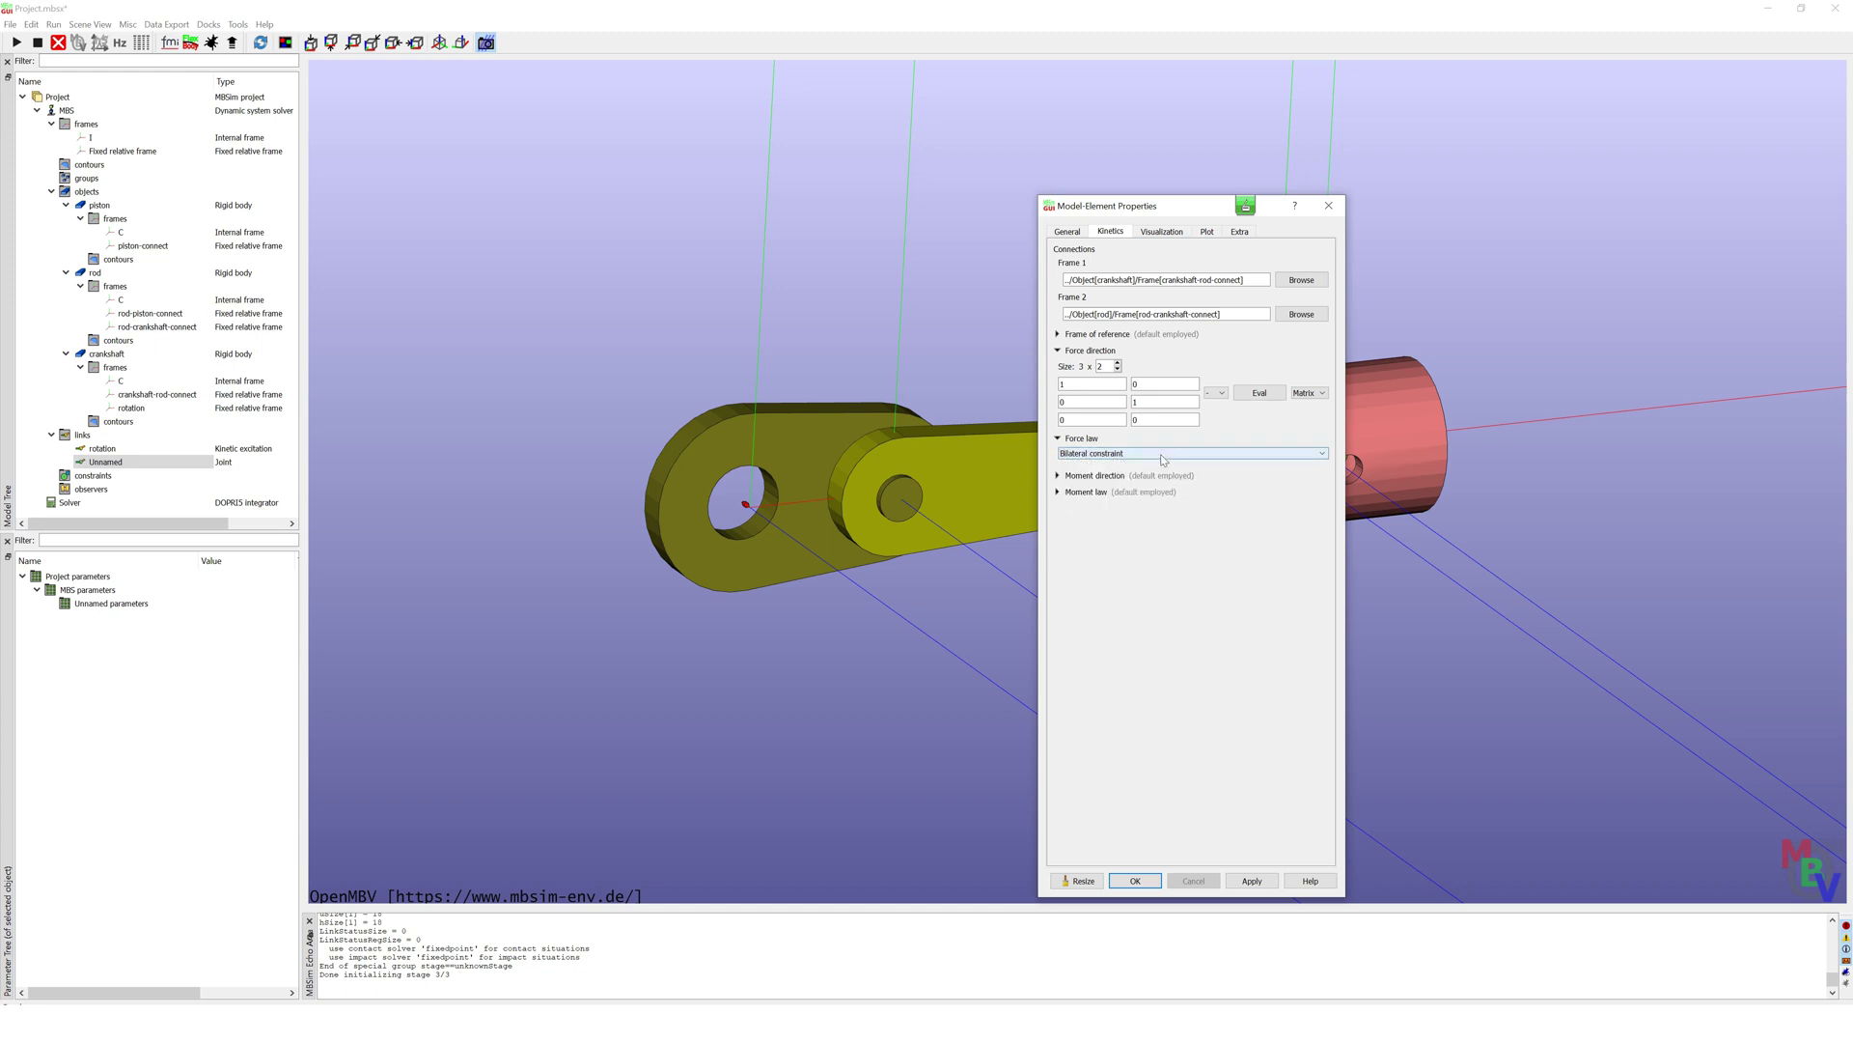
left_click(1135, 880)
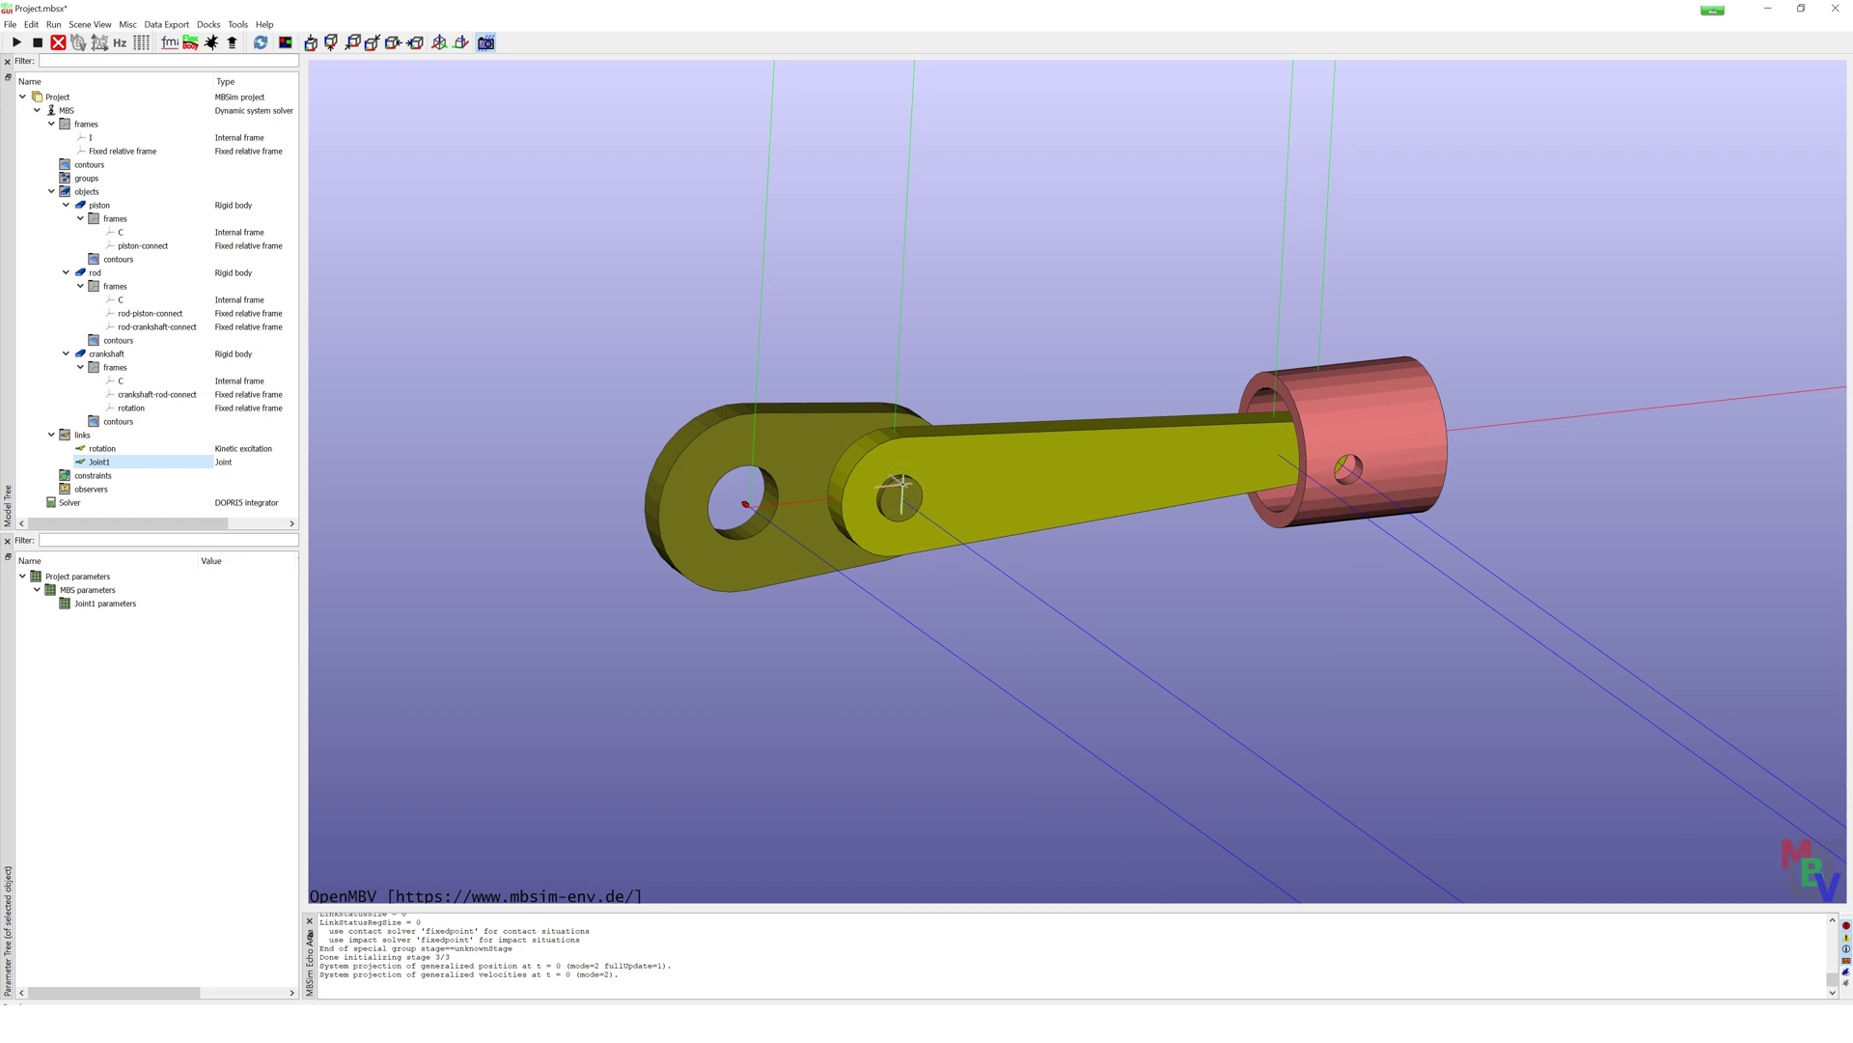
Step: Add a second floating-frame Joint link to the MBS and name it Joint2
right_click(81, 434)
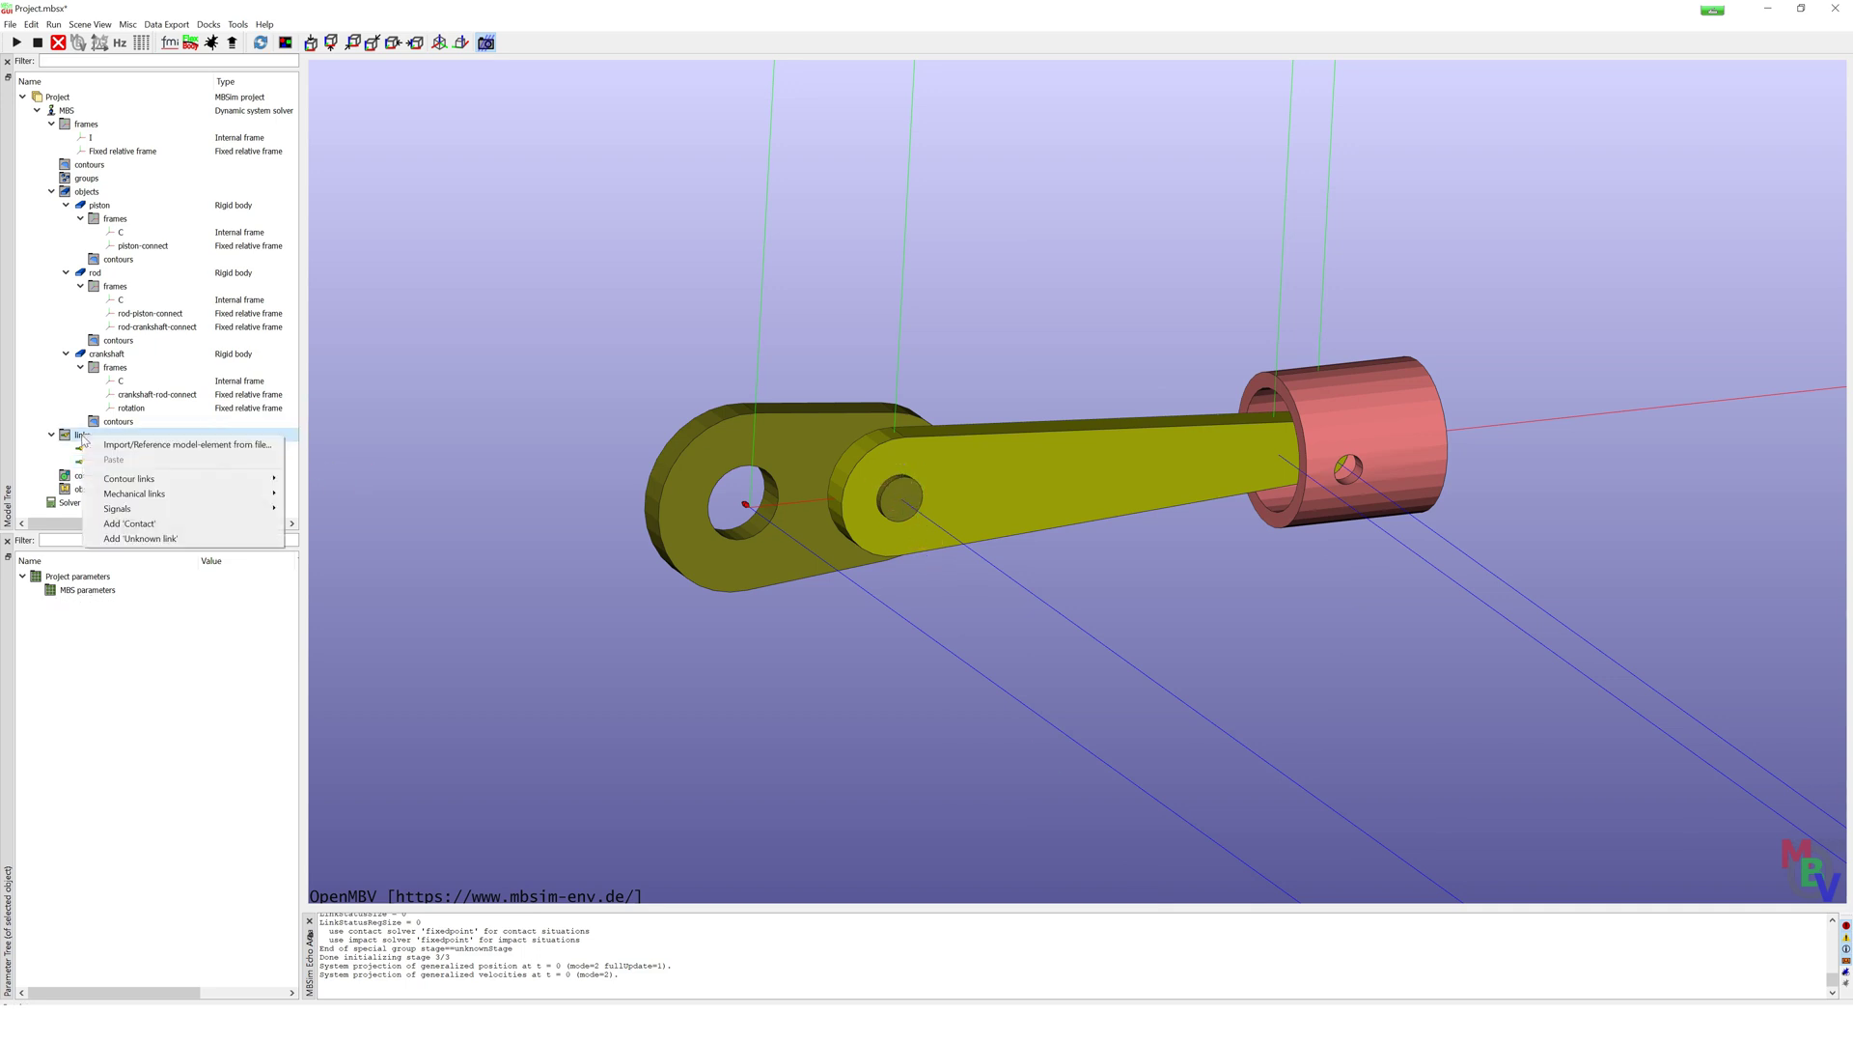
mouse_move(180, 495)
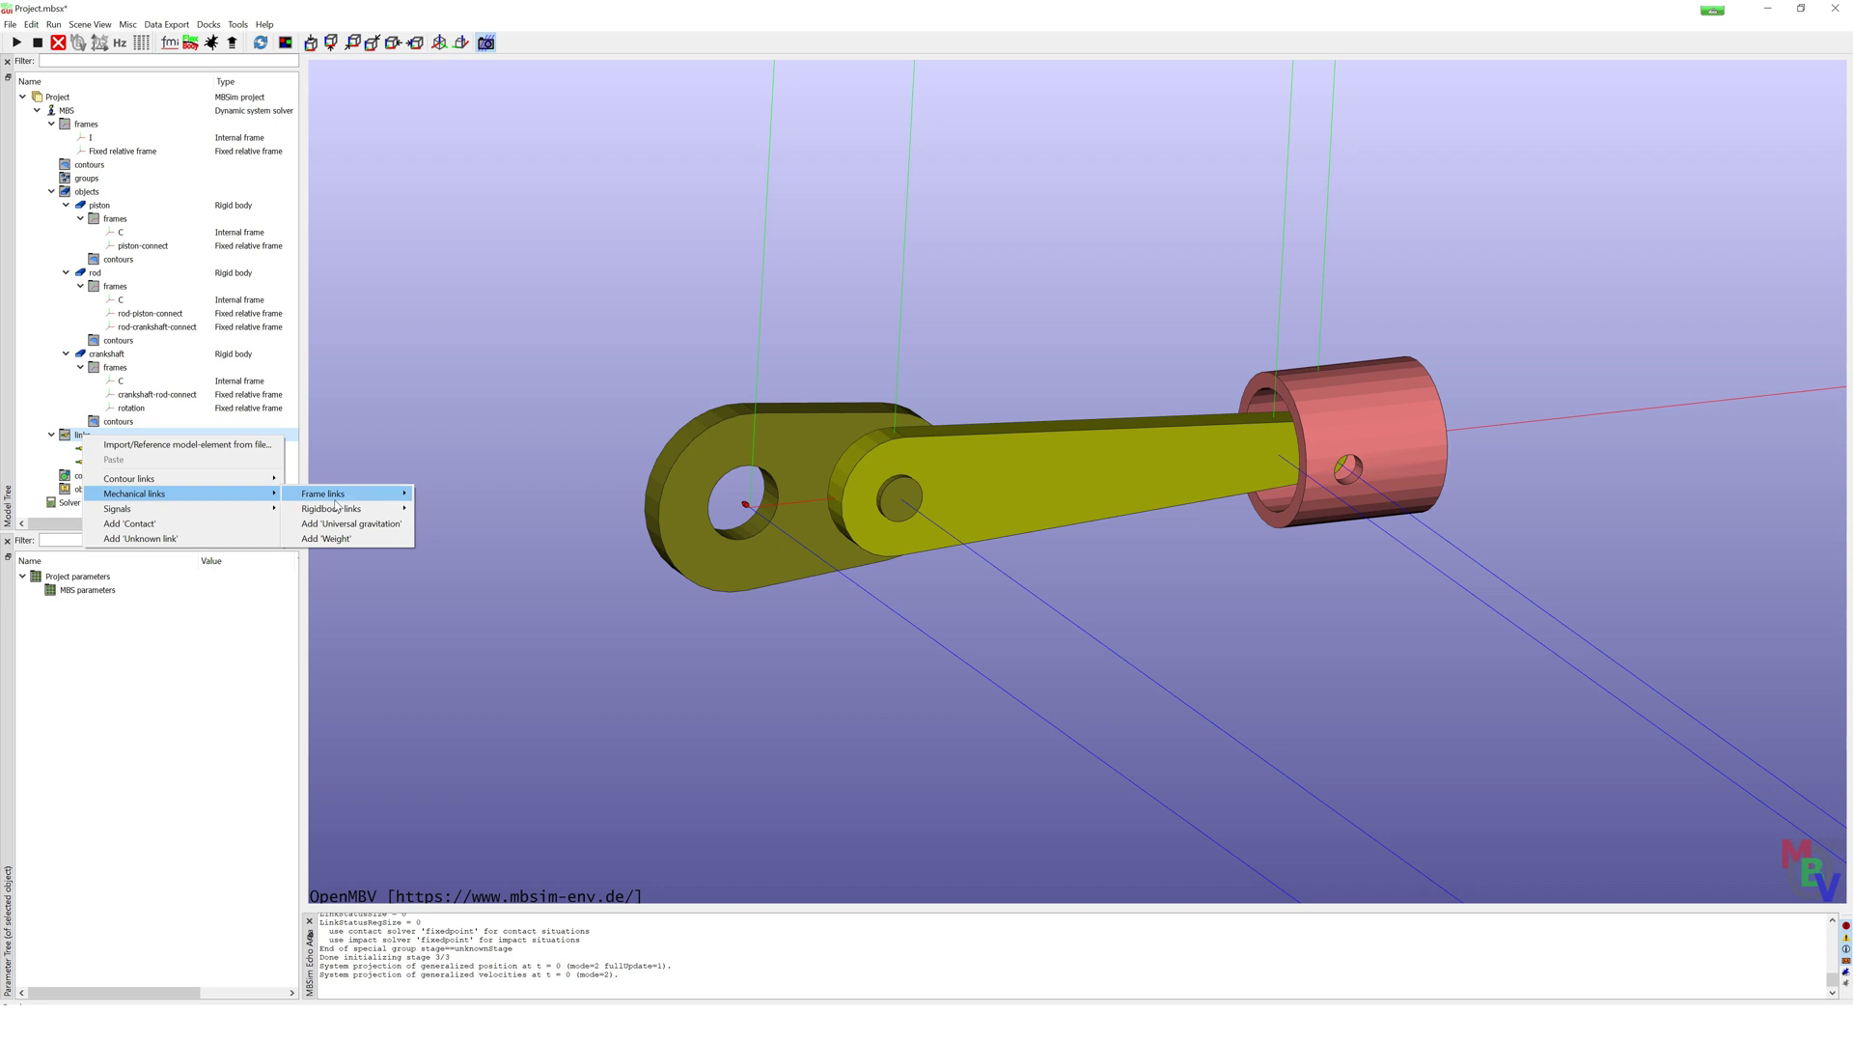
mouse_move(364, 502)
mouse_move(469, 509)
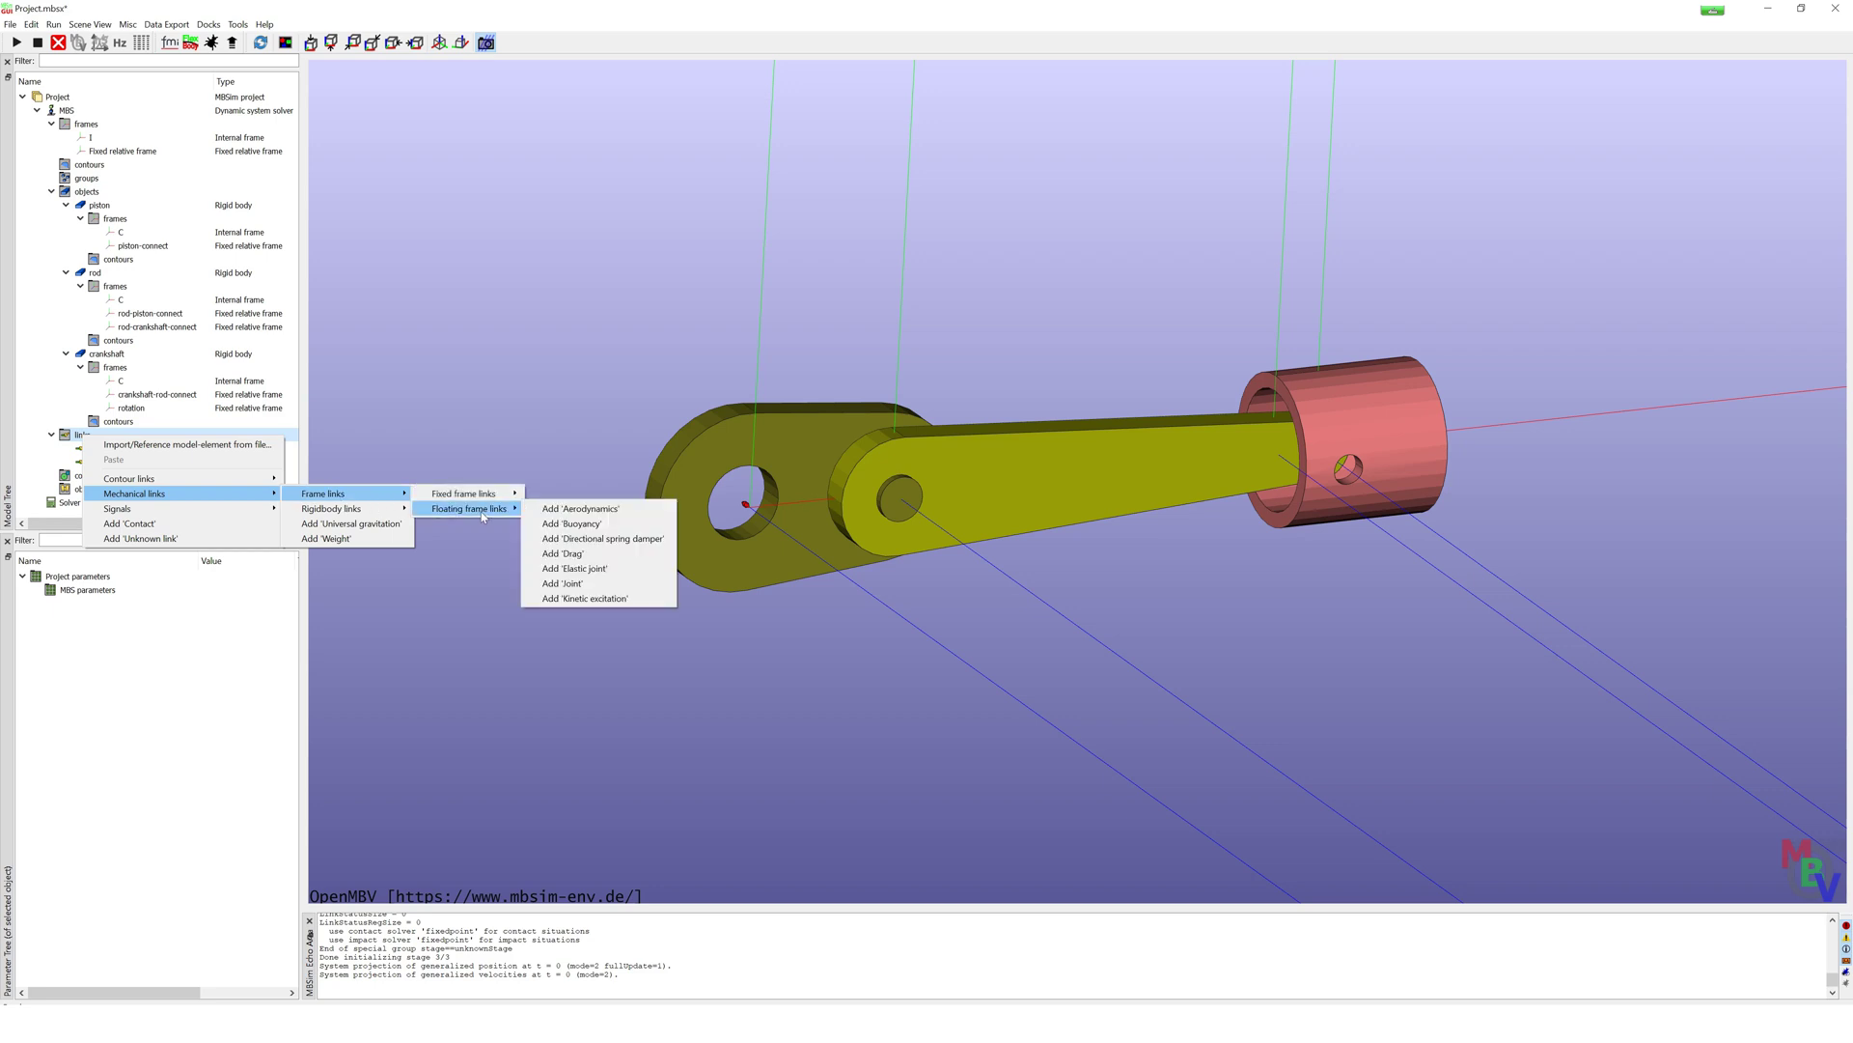
left_click(610, 587)
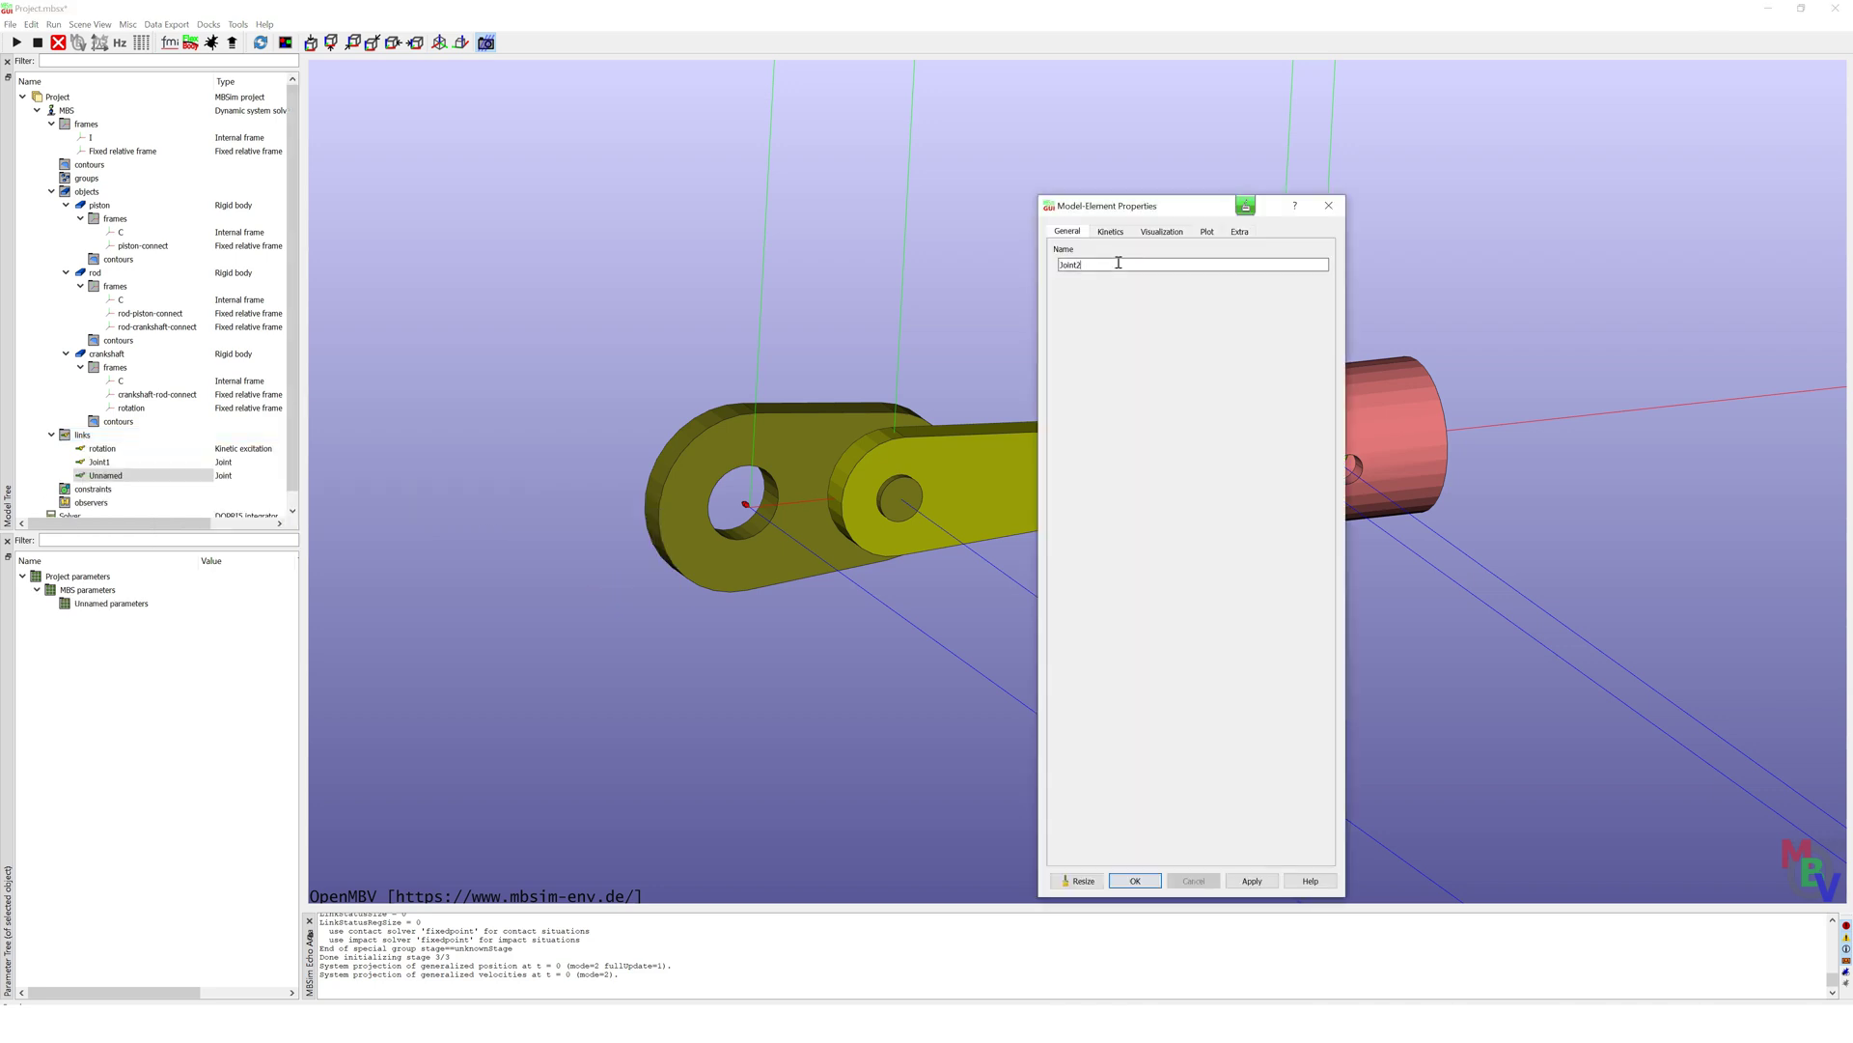
Step: Connect Joint2's Frame 1 to the rod's rod-piston-connect frame
left_click(1110, 231)
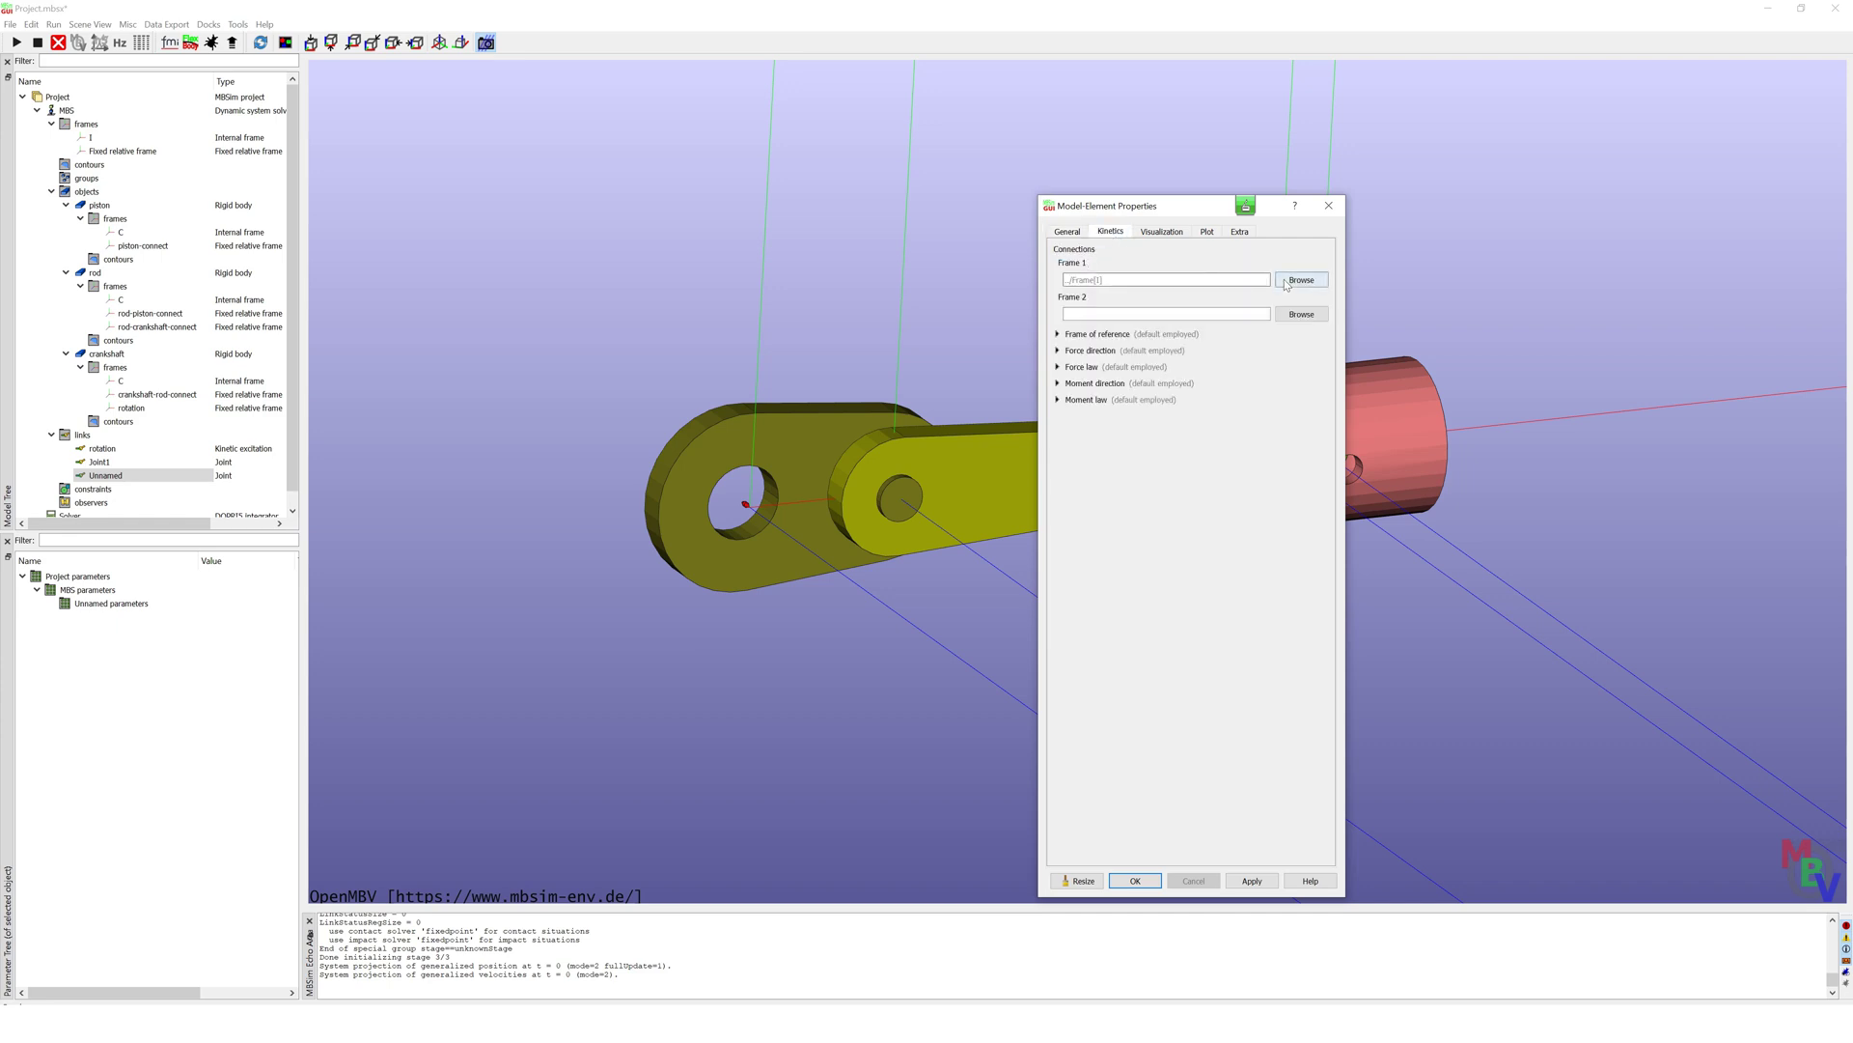
left_click(1302, 280)
left_click(869, 392)
left_click(882, 445)
left_click(898, 472)
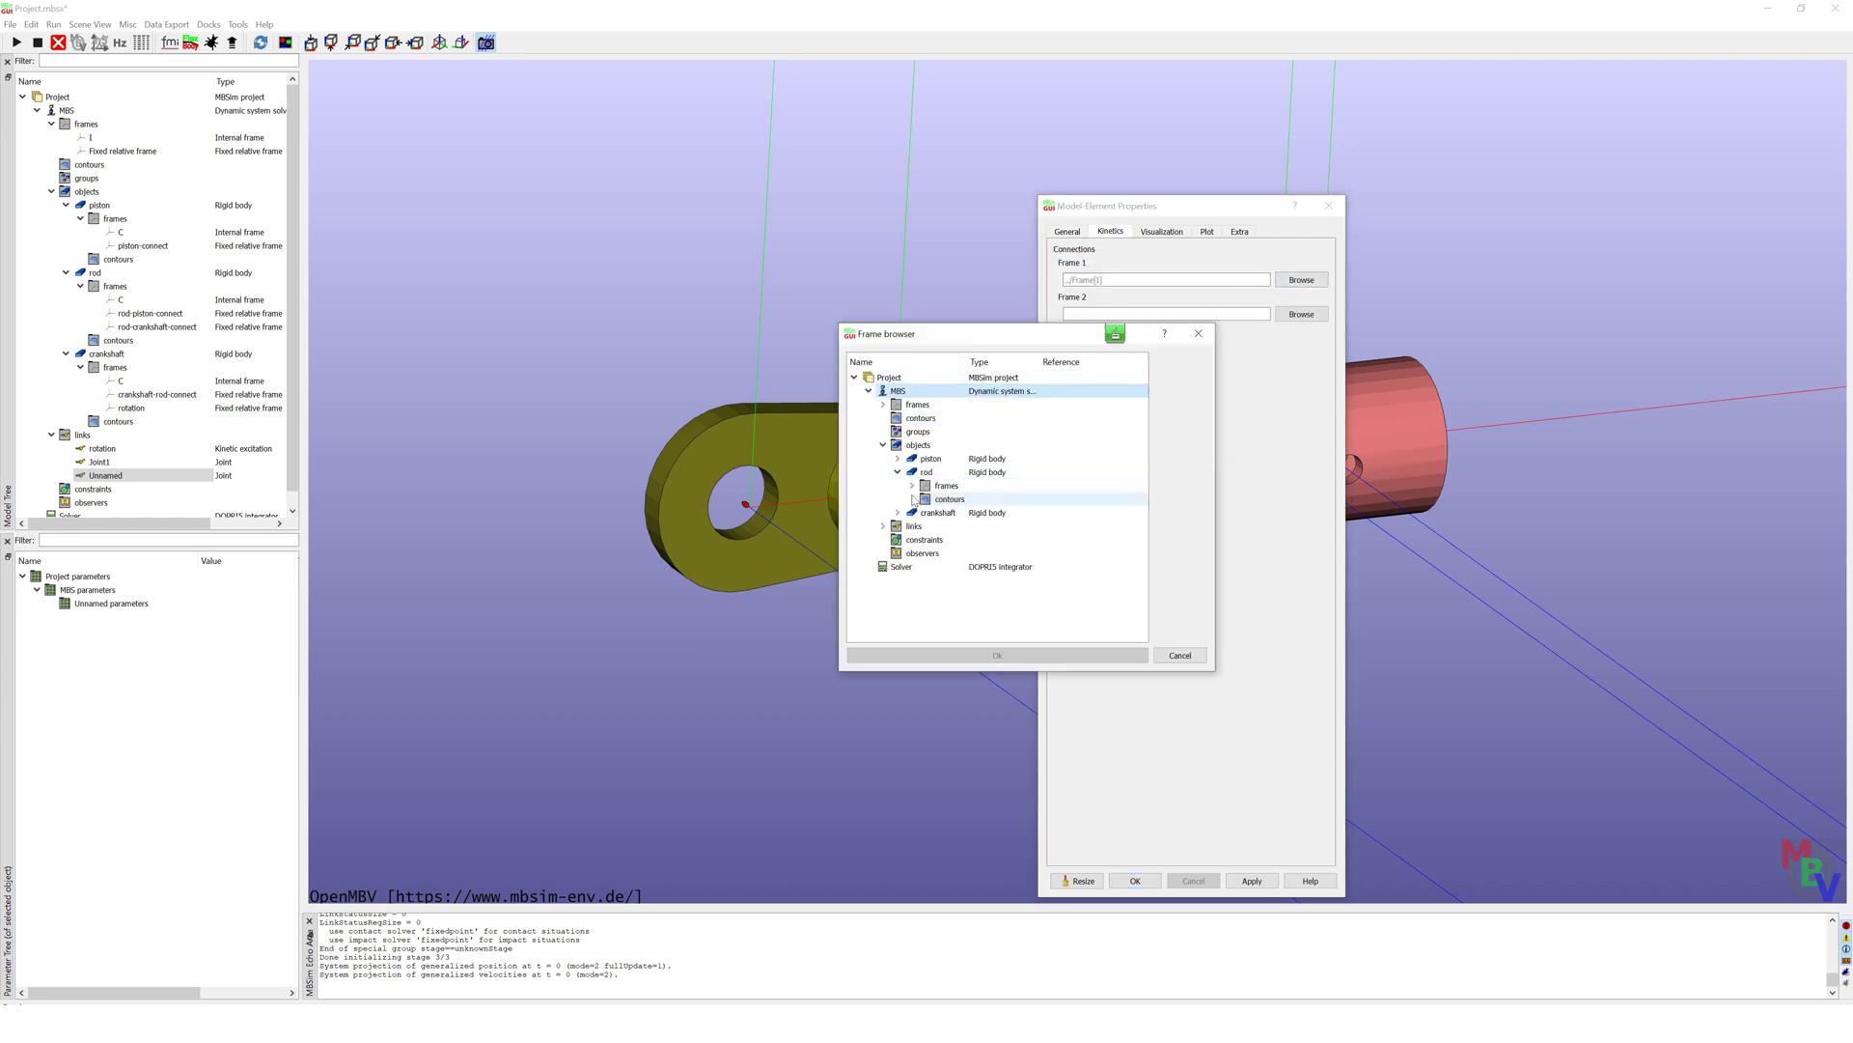
left_click(912, 486)
left_click_drag(966, 362, 1044, 362)
left_click(981, 514)
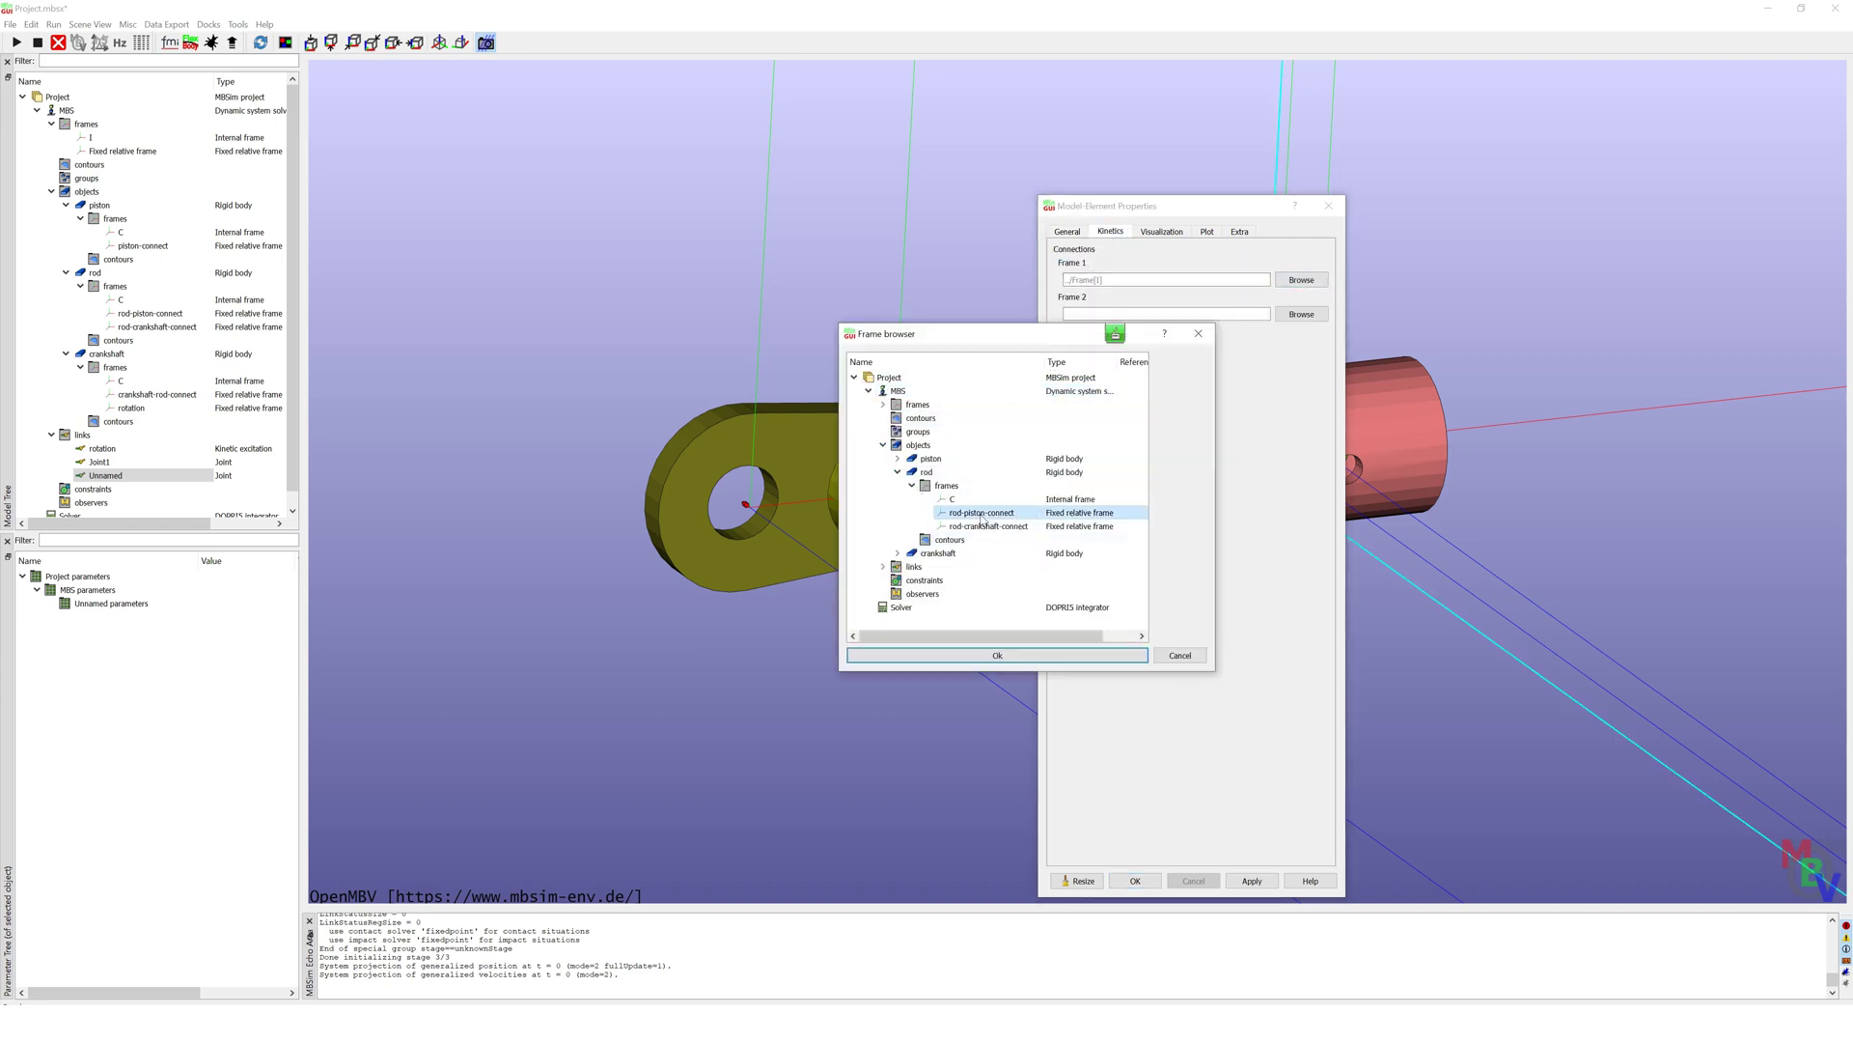
left_click(1037, 659)
Step: Connect Joint2's Frame 2 to the piston's piston-connect frame
left_click(1297, 315)
left_click(870, 391)
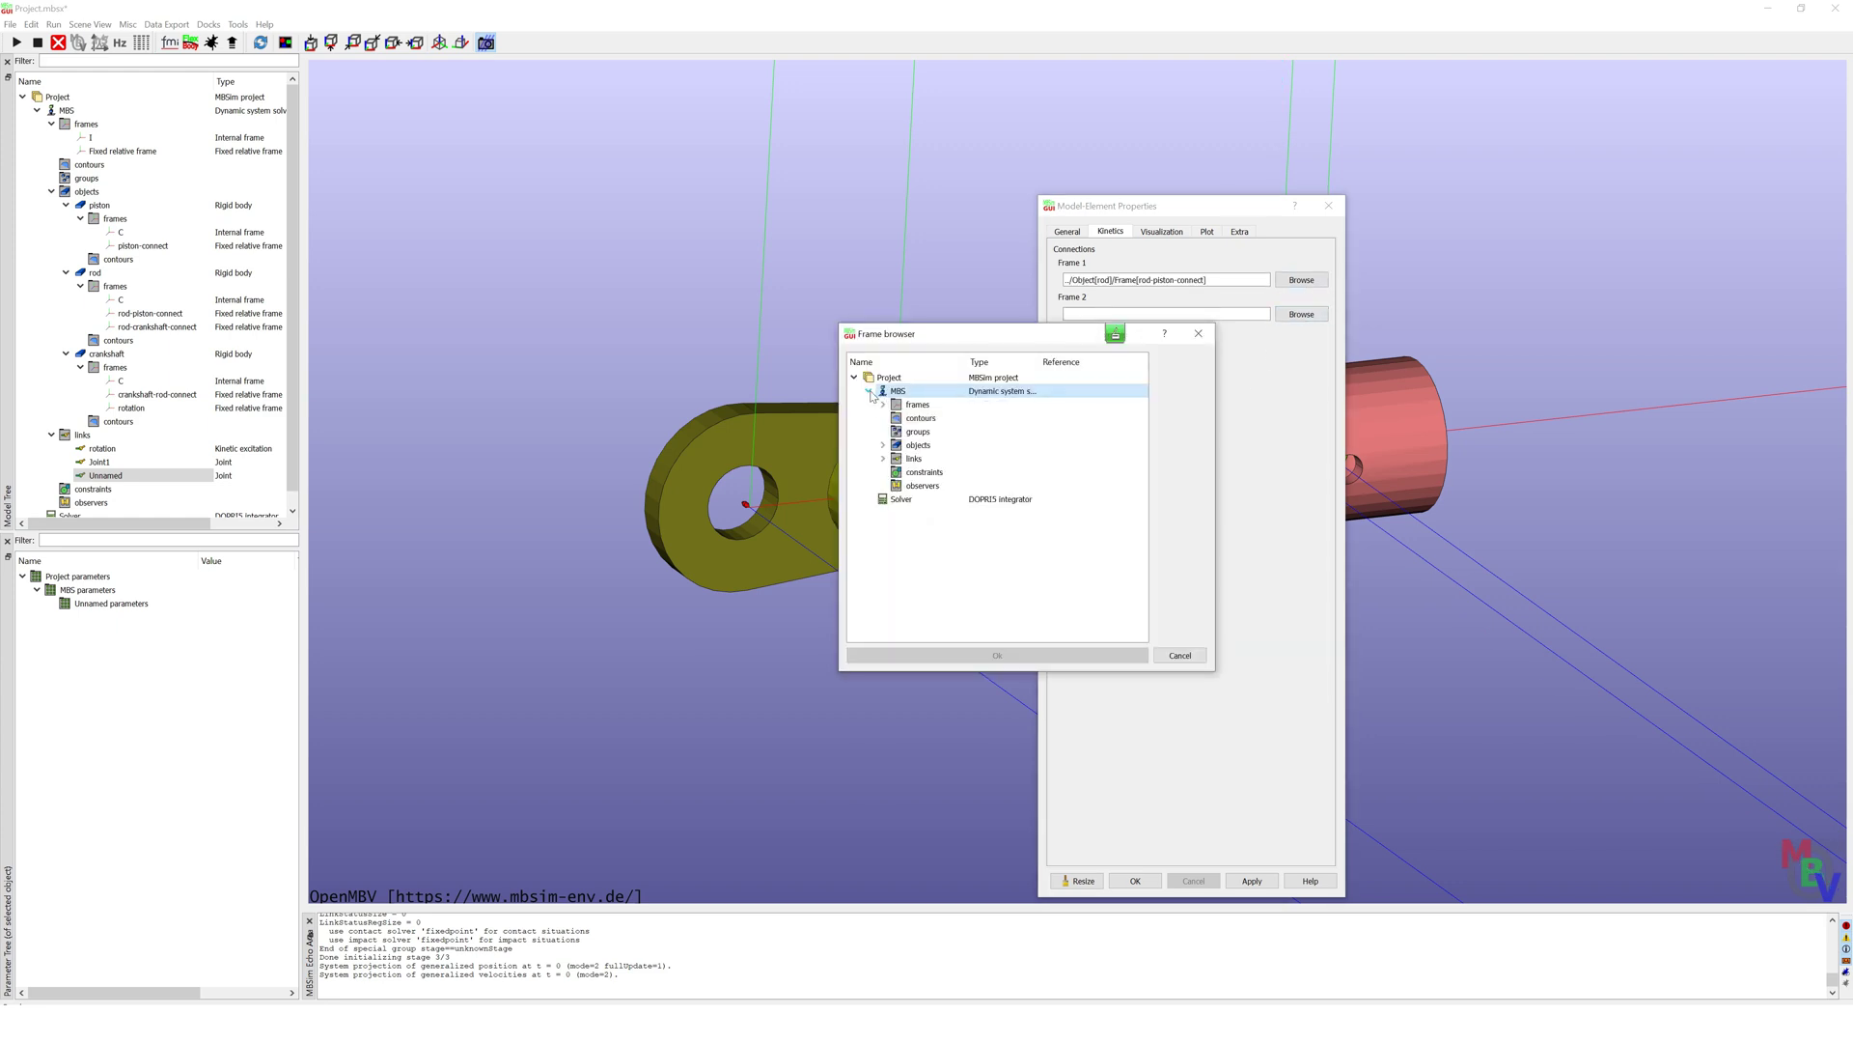
left_click(883, 445)
left_click(898, 458)
left_click(912, 472)
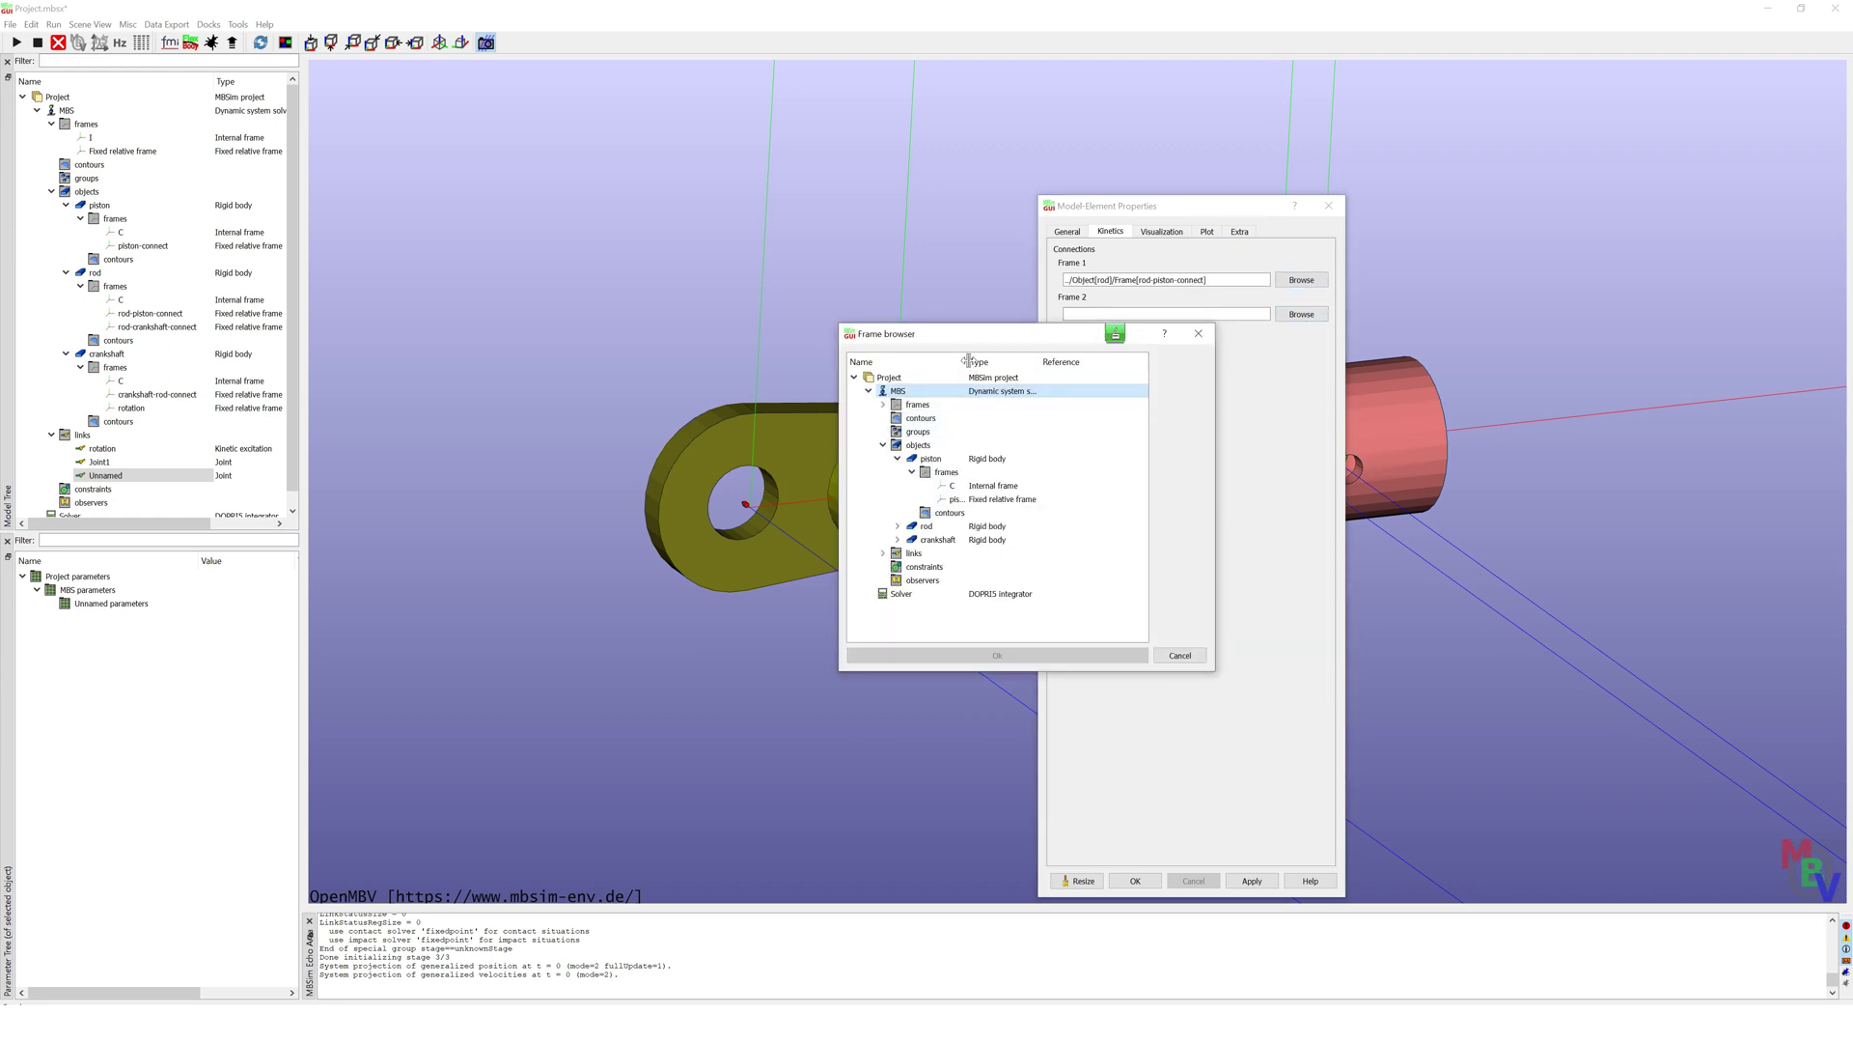
left_click(956, 499)
left_click(1018, 655)
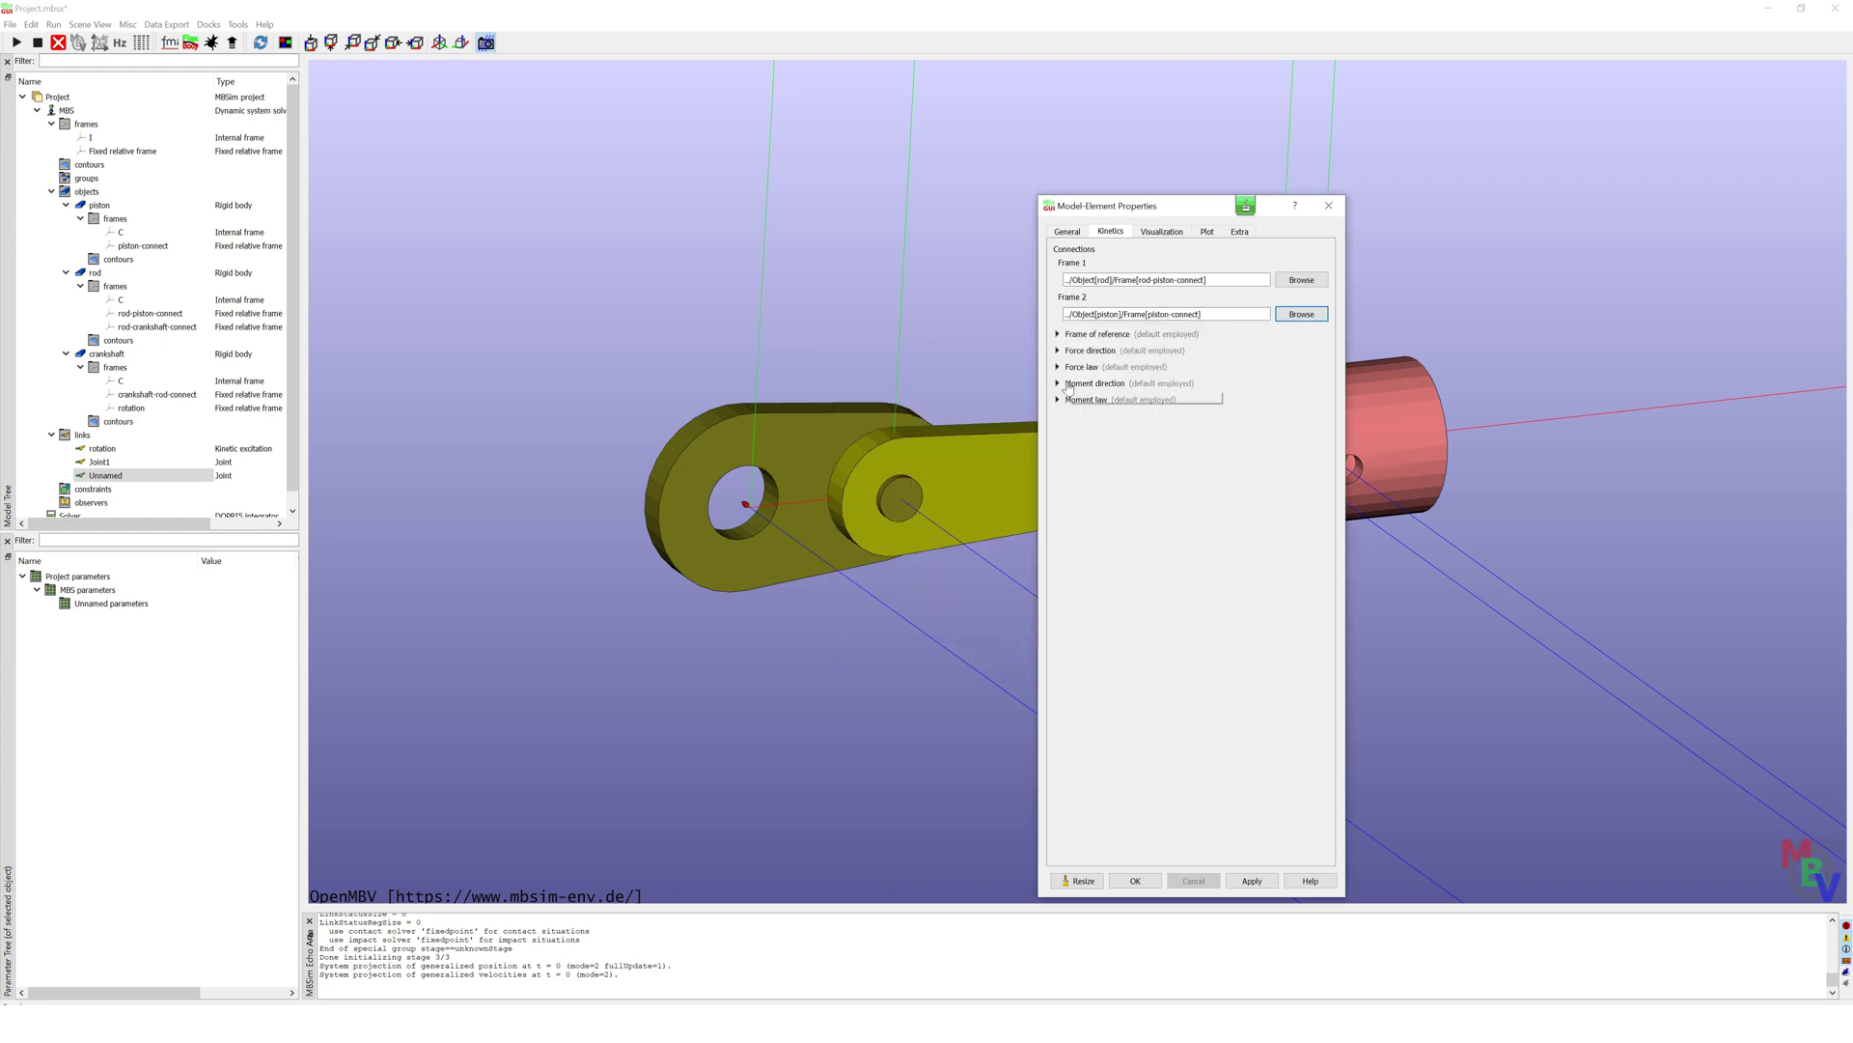
Step: Define Joint2's force direction with a component of 1 and a bilateral constraint force law, and accept its properties
left_click(1059, 351)
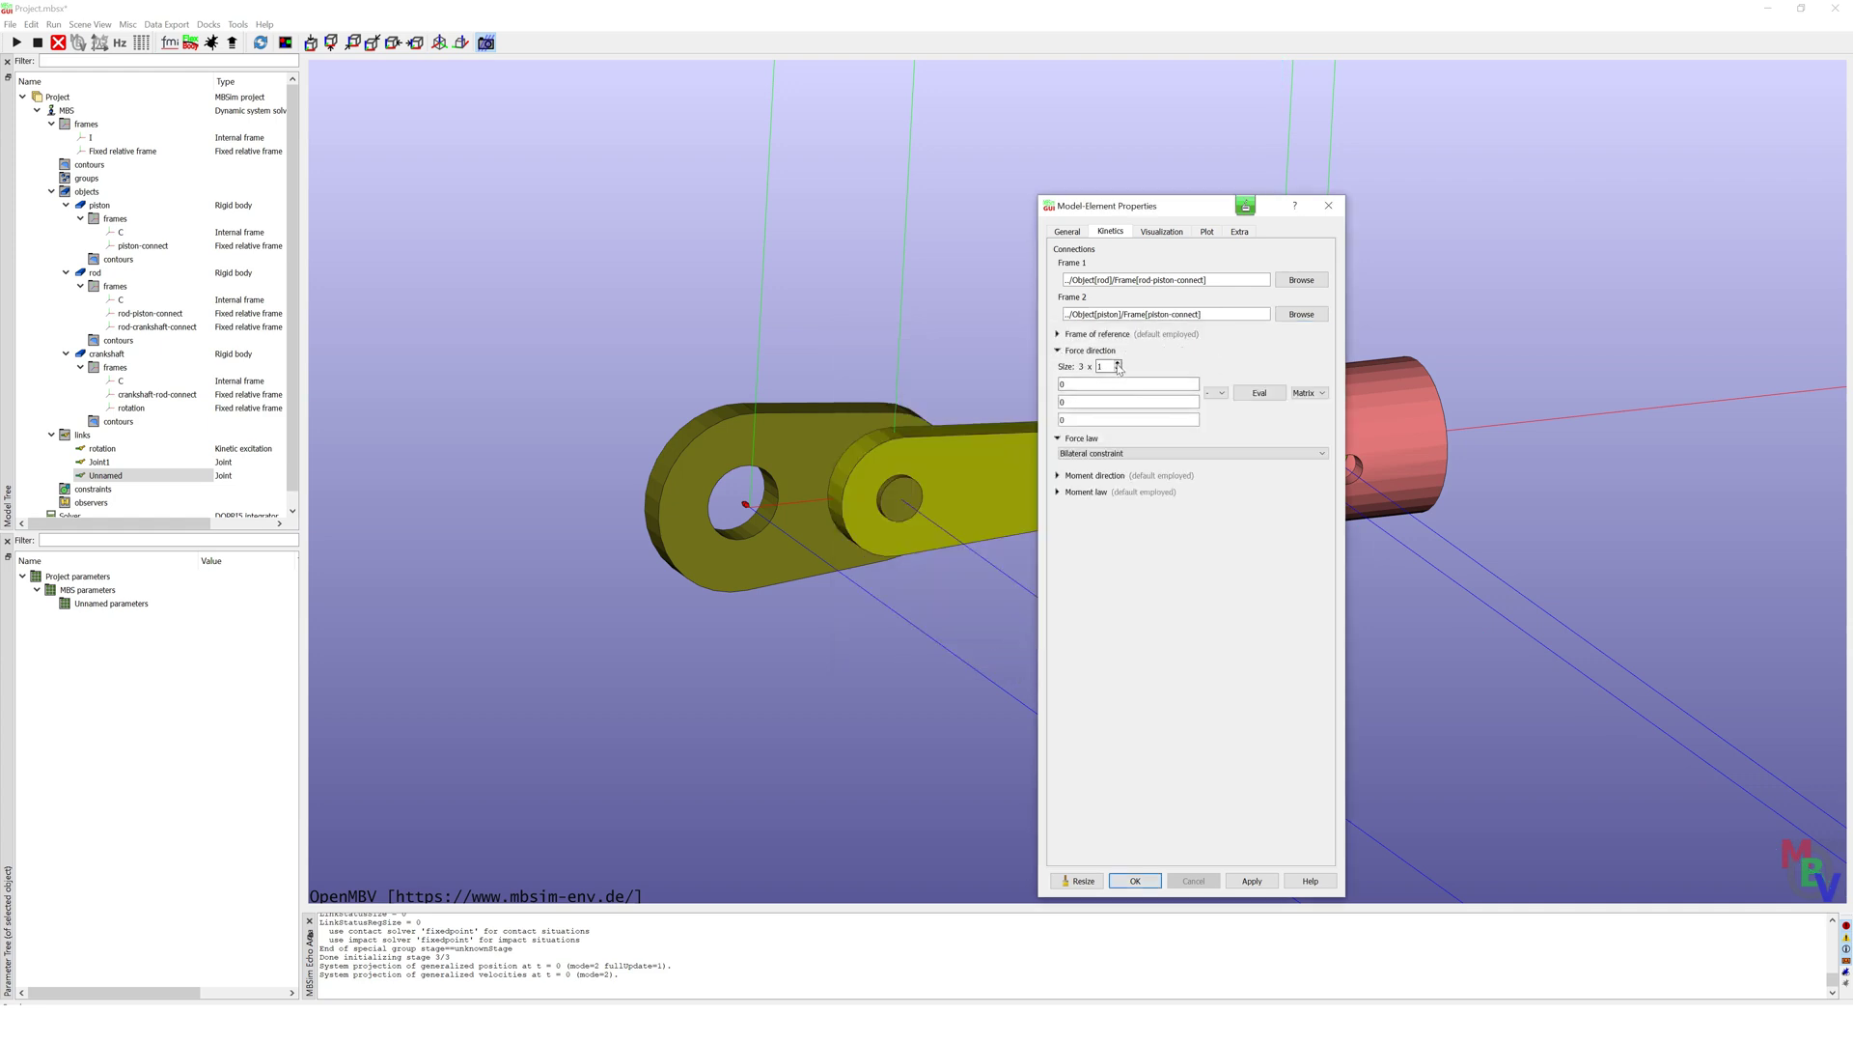
key("Tab")
key("Tab")
key("Tab")
type("1")
left_click(1135, 880)
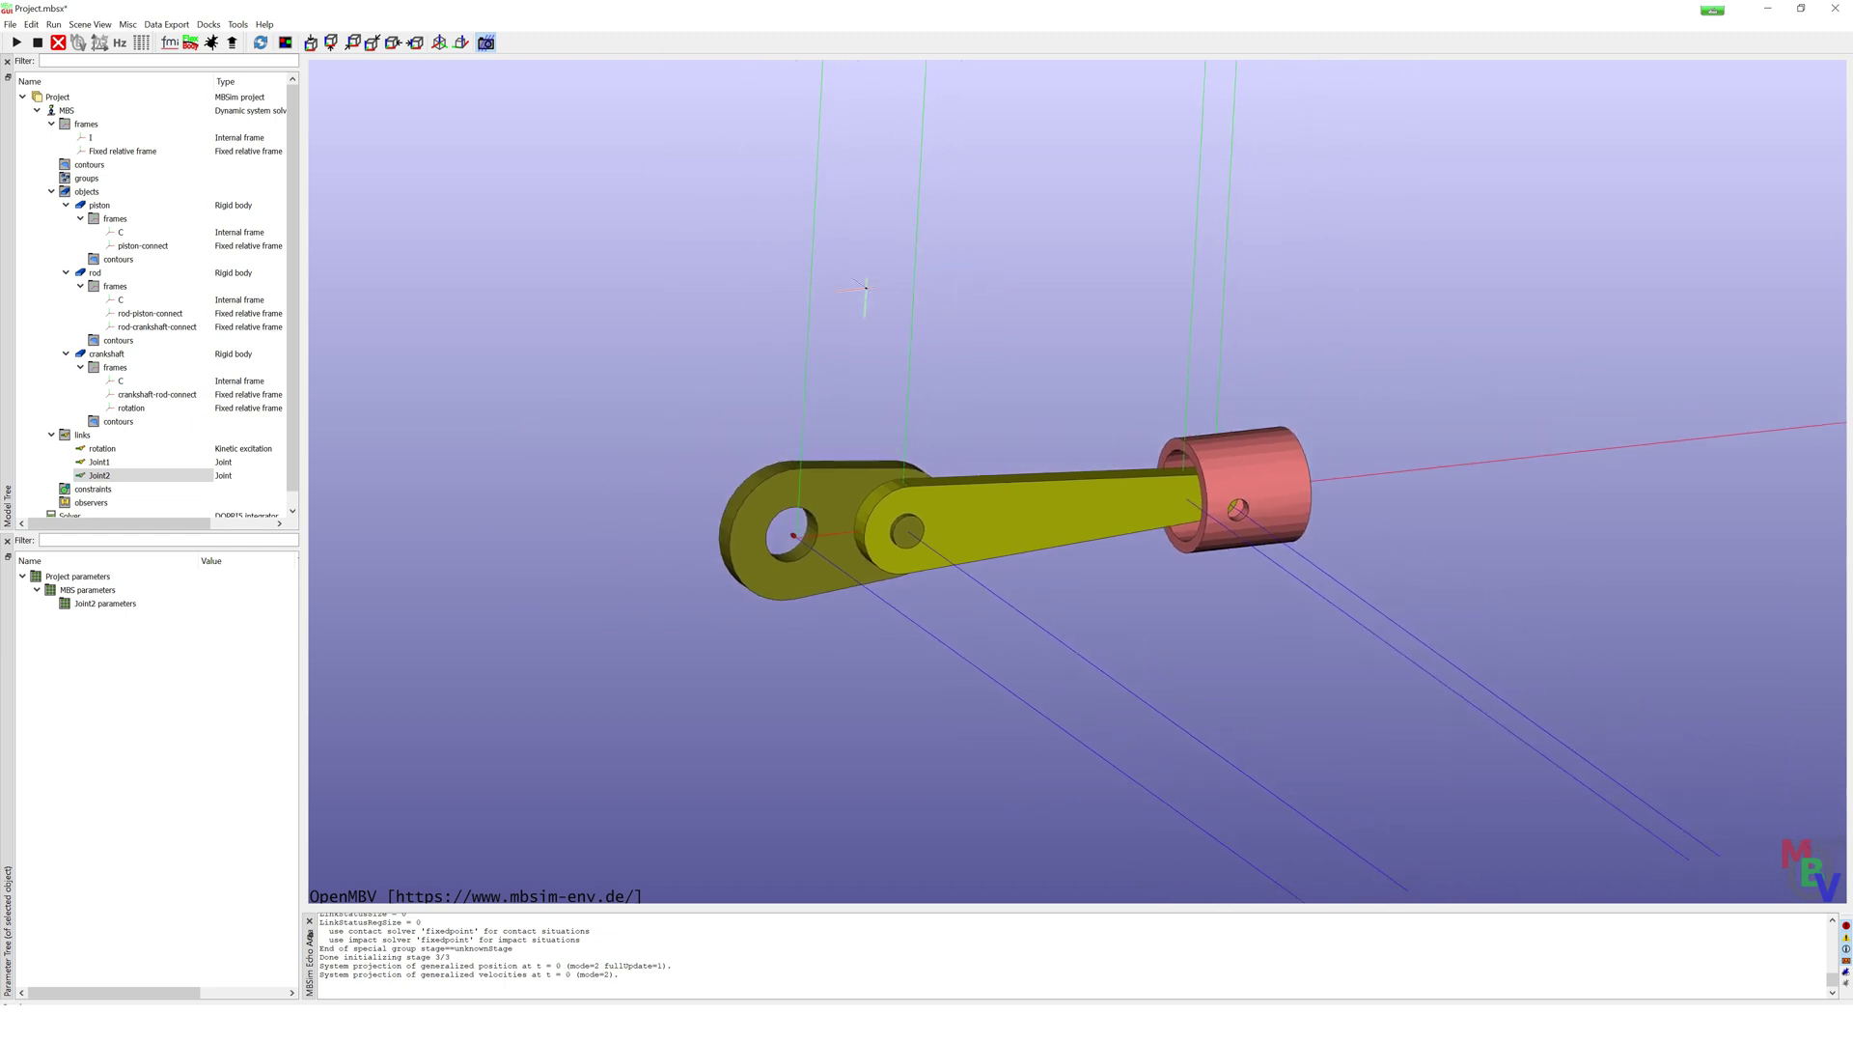
Step: Set the Solver's end time to 5 s, accept its properties and run the simulation
scroll(82, 504, "down", 1)
left_click(81, 504)
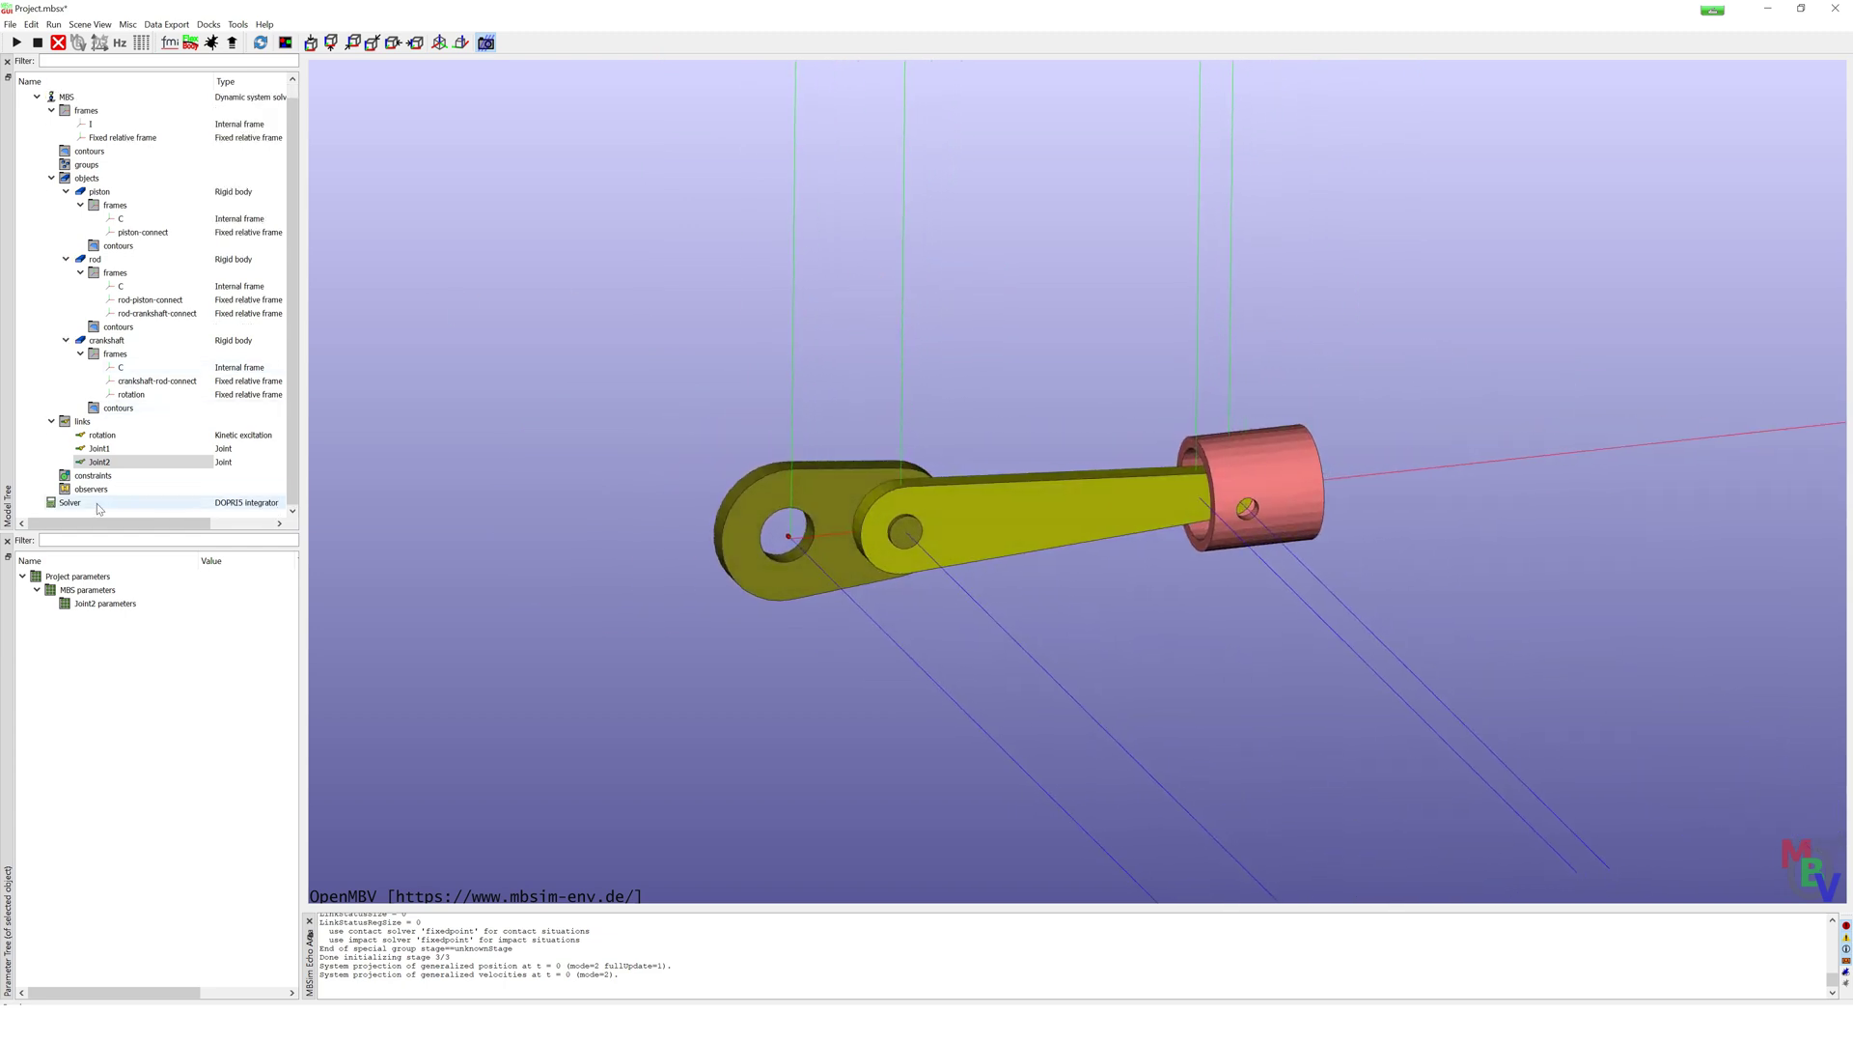
double_click(81, 504)
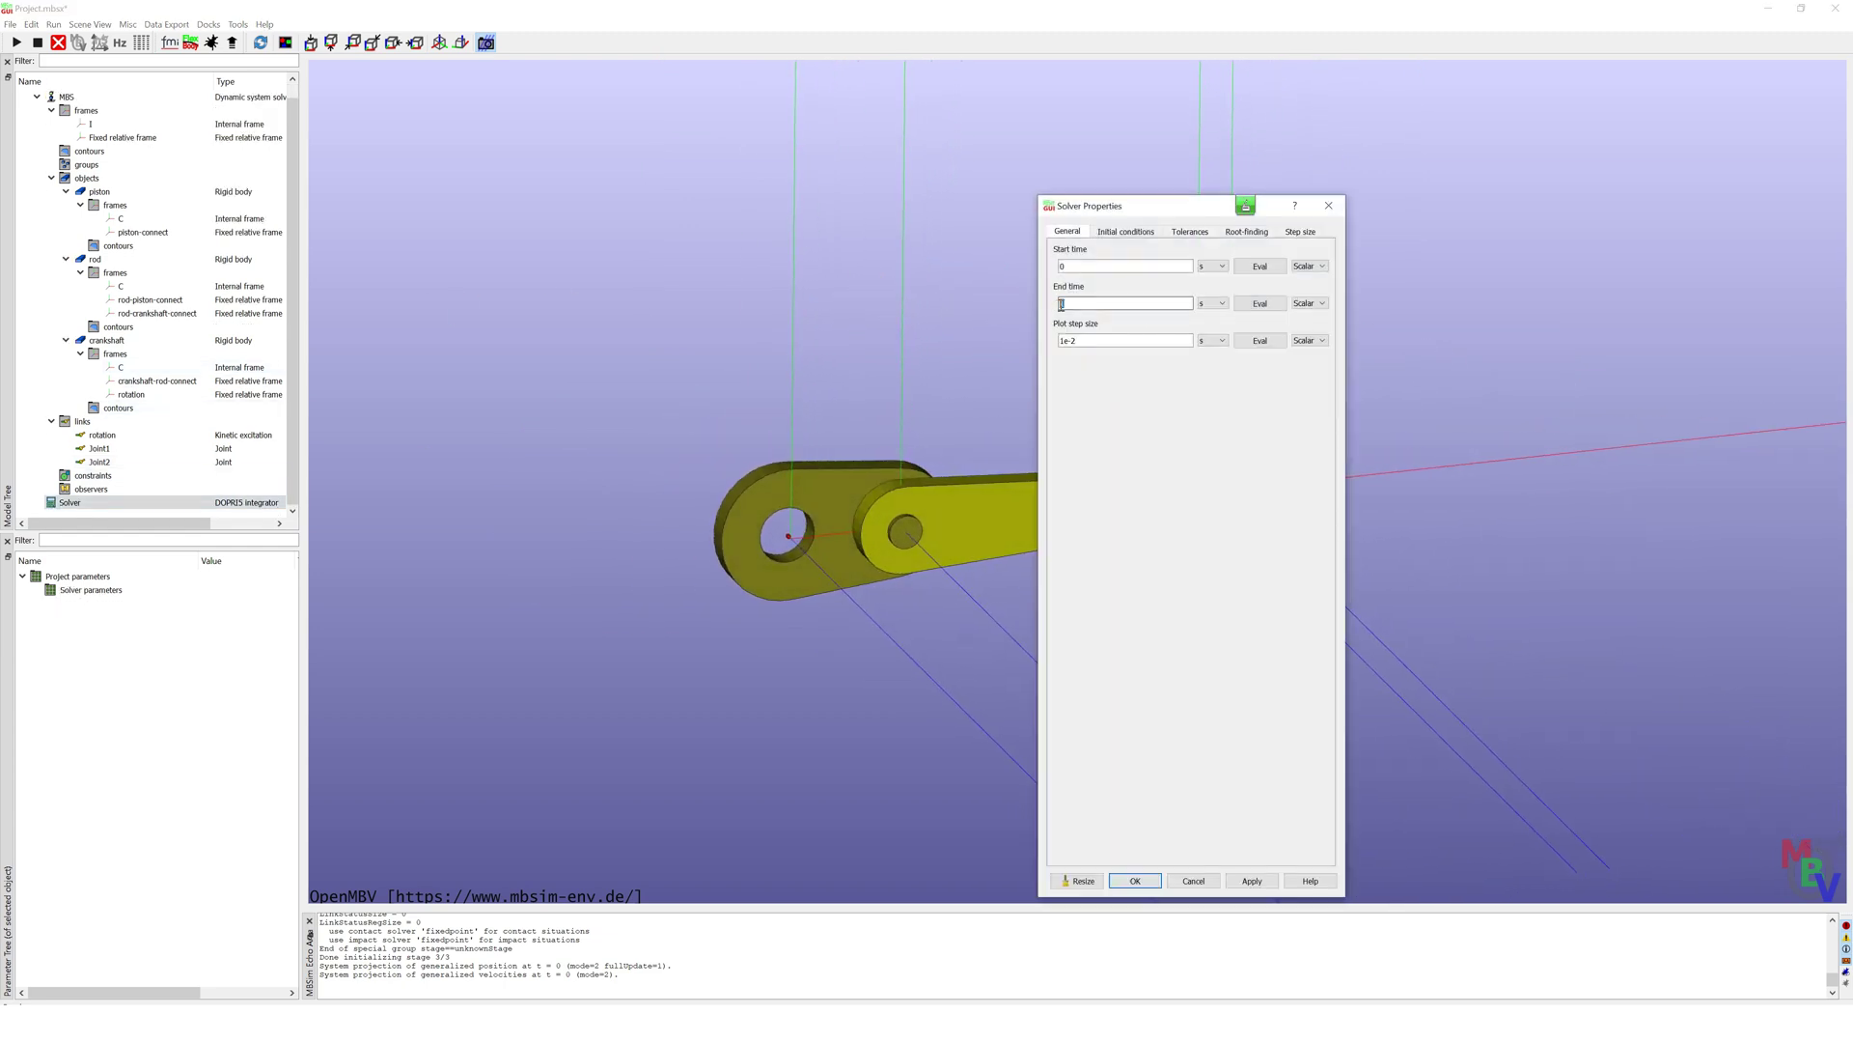
left_click(1135, 880)
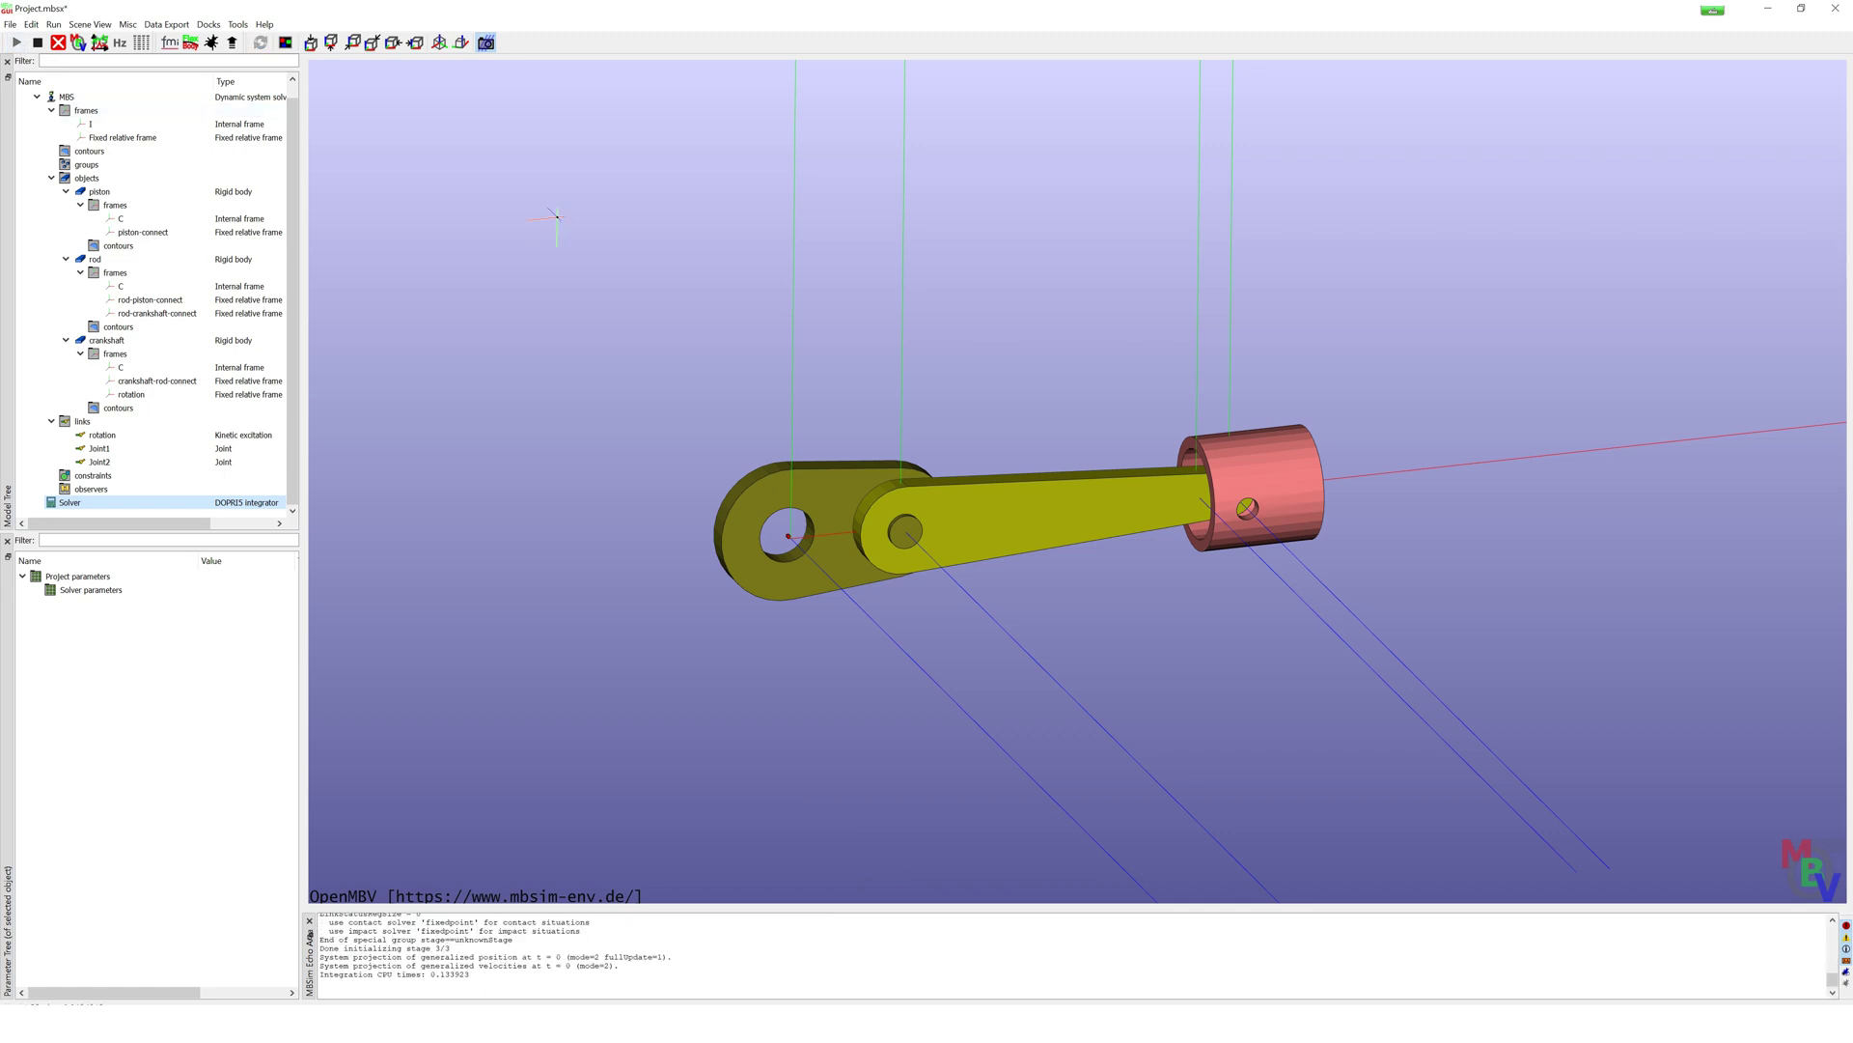
Step: Open the simulation results in OpenMBV, maximise the viewer and play the animation at a reduced speed
left_click(78, 42)
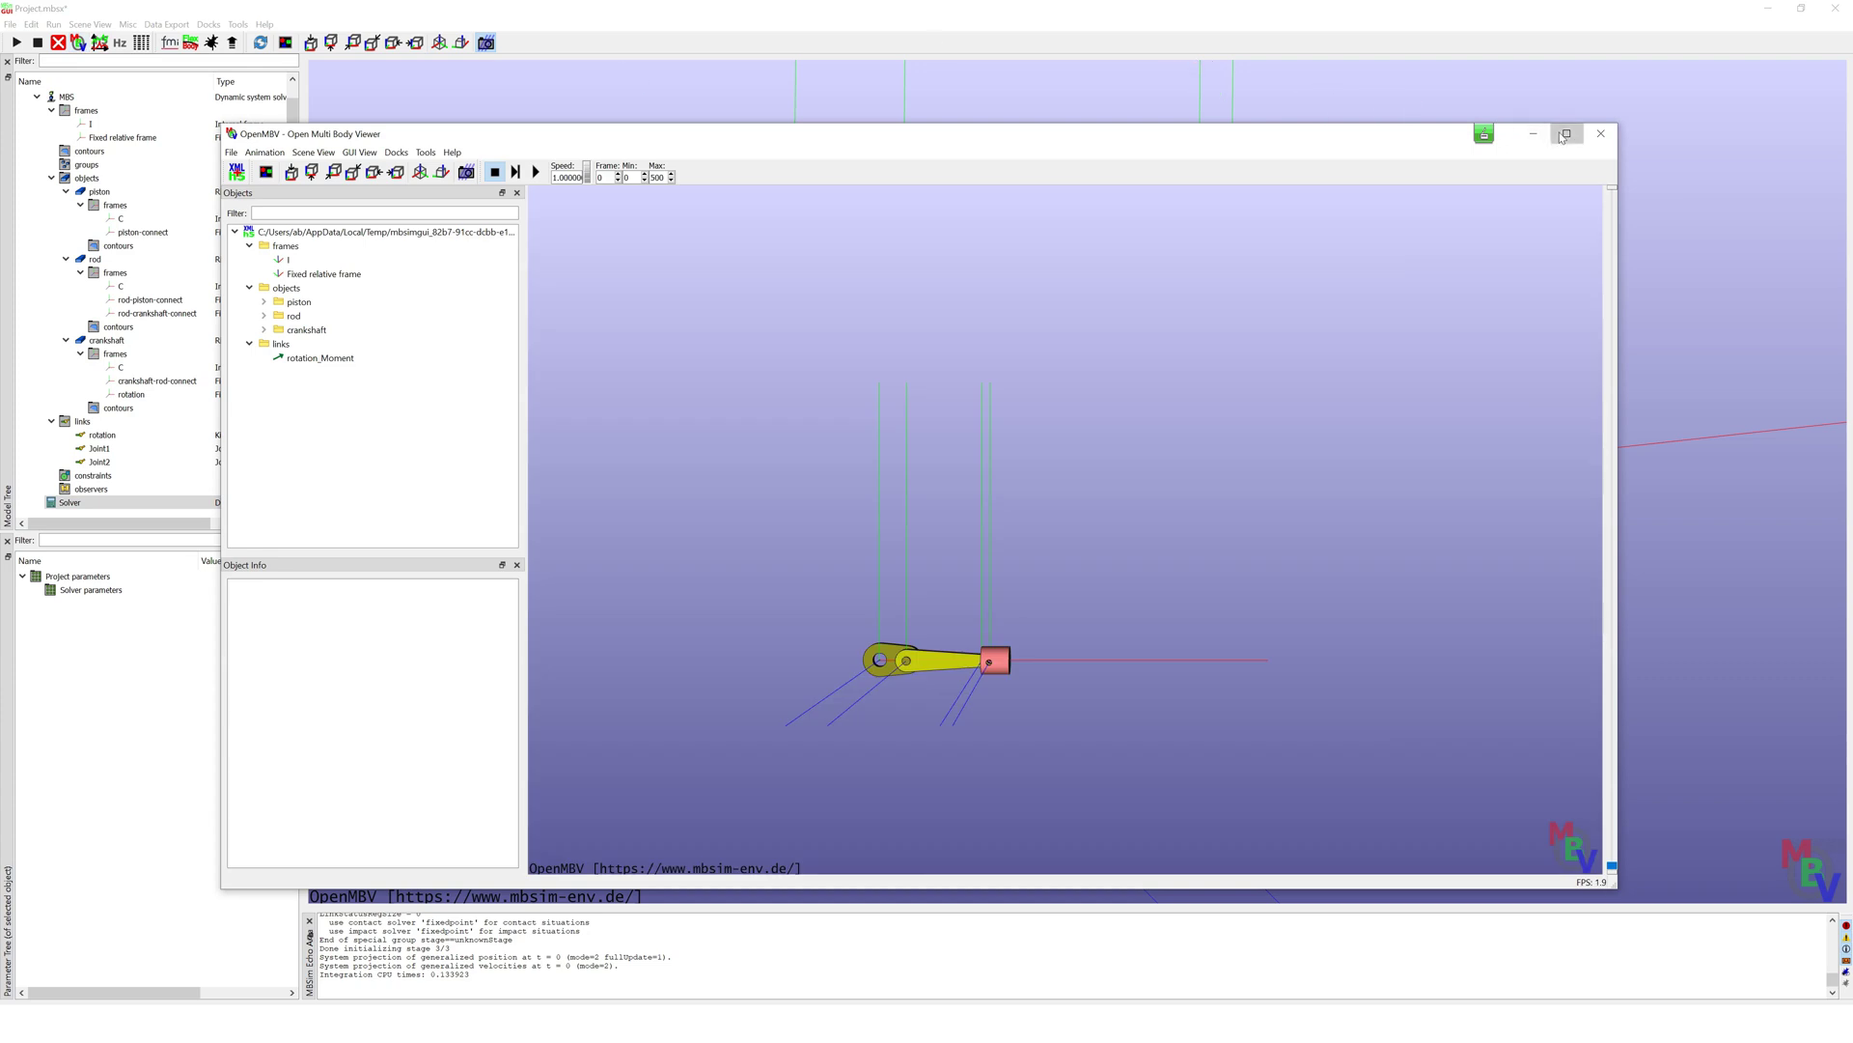
left_click(1567, 133)
left_click_drag(1021, 675, 961, 370)
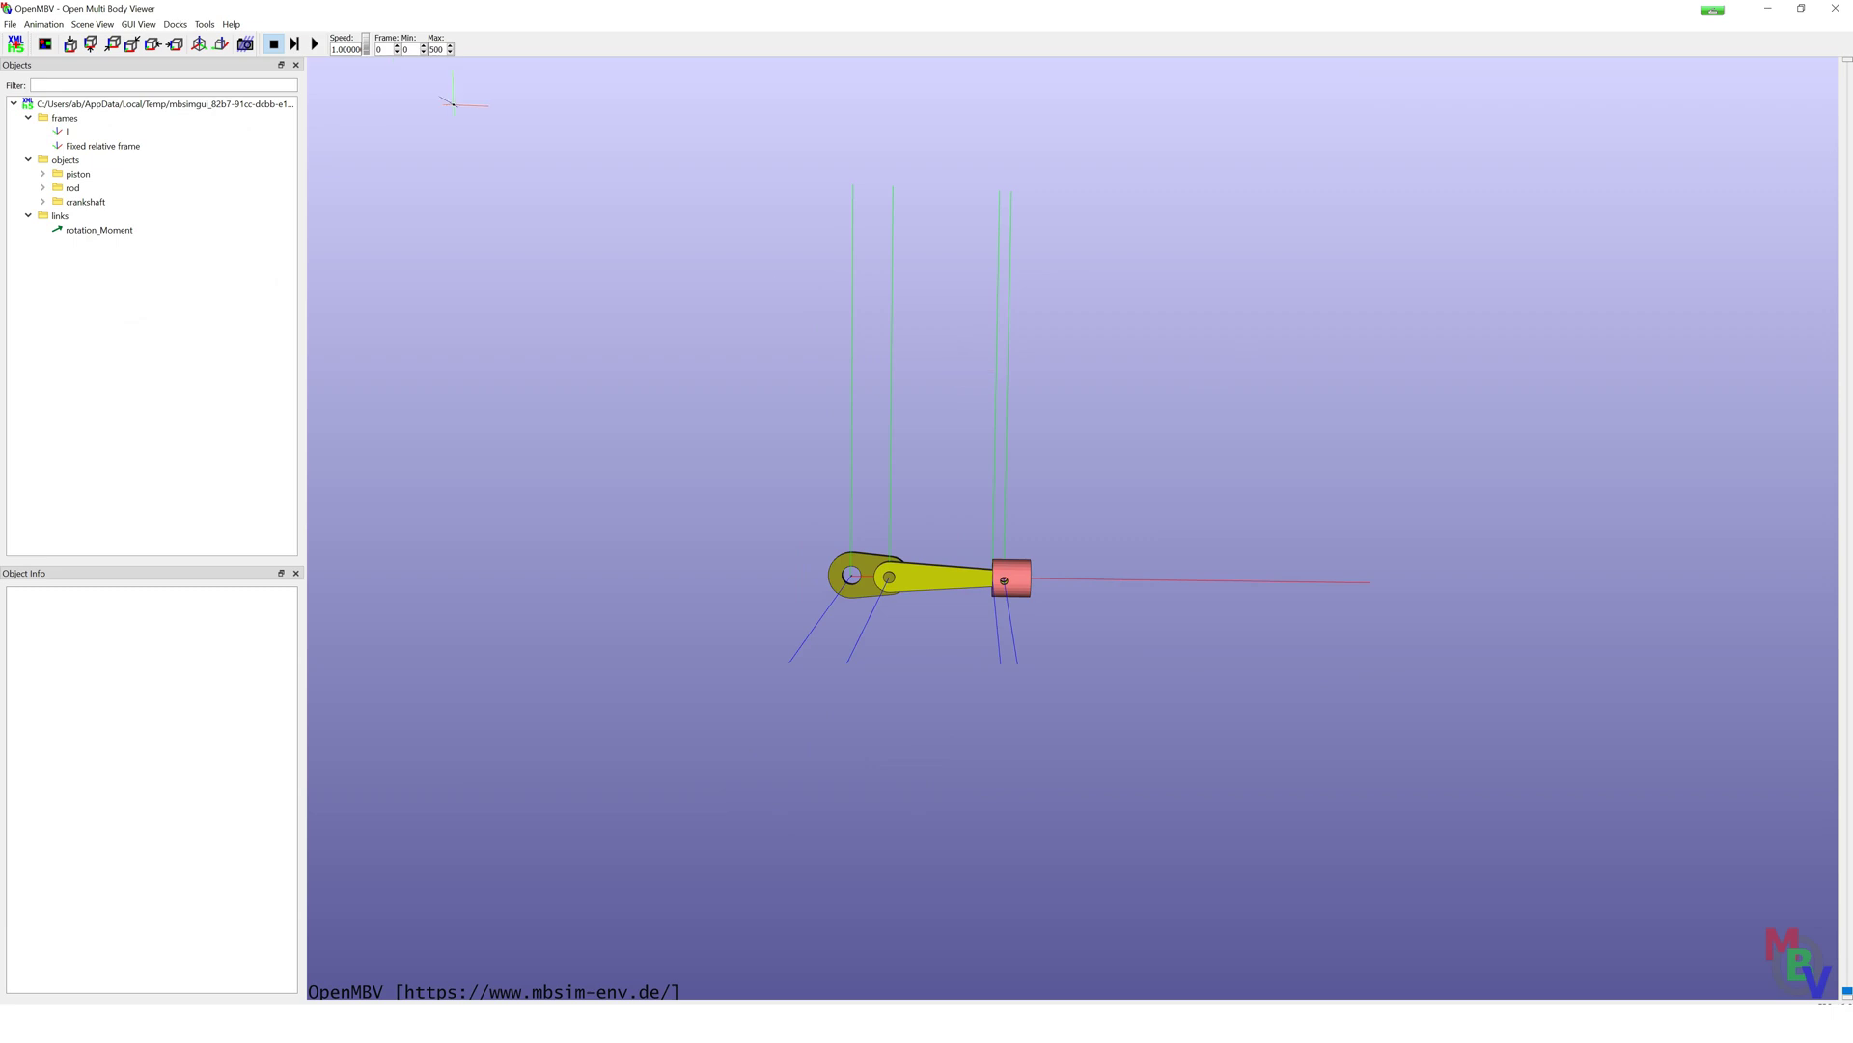
left_click(316, 43)
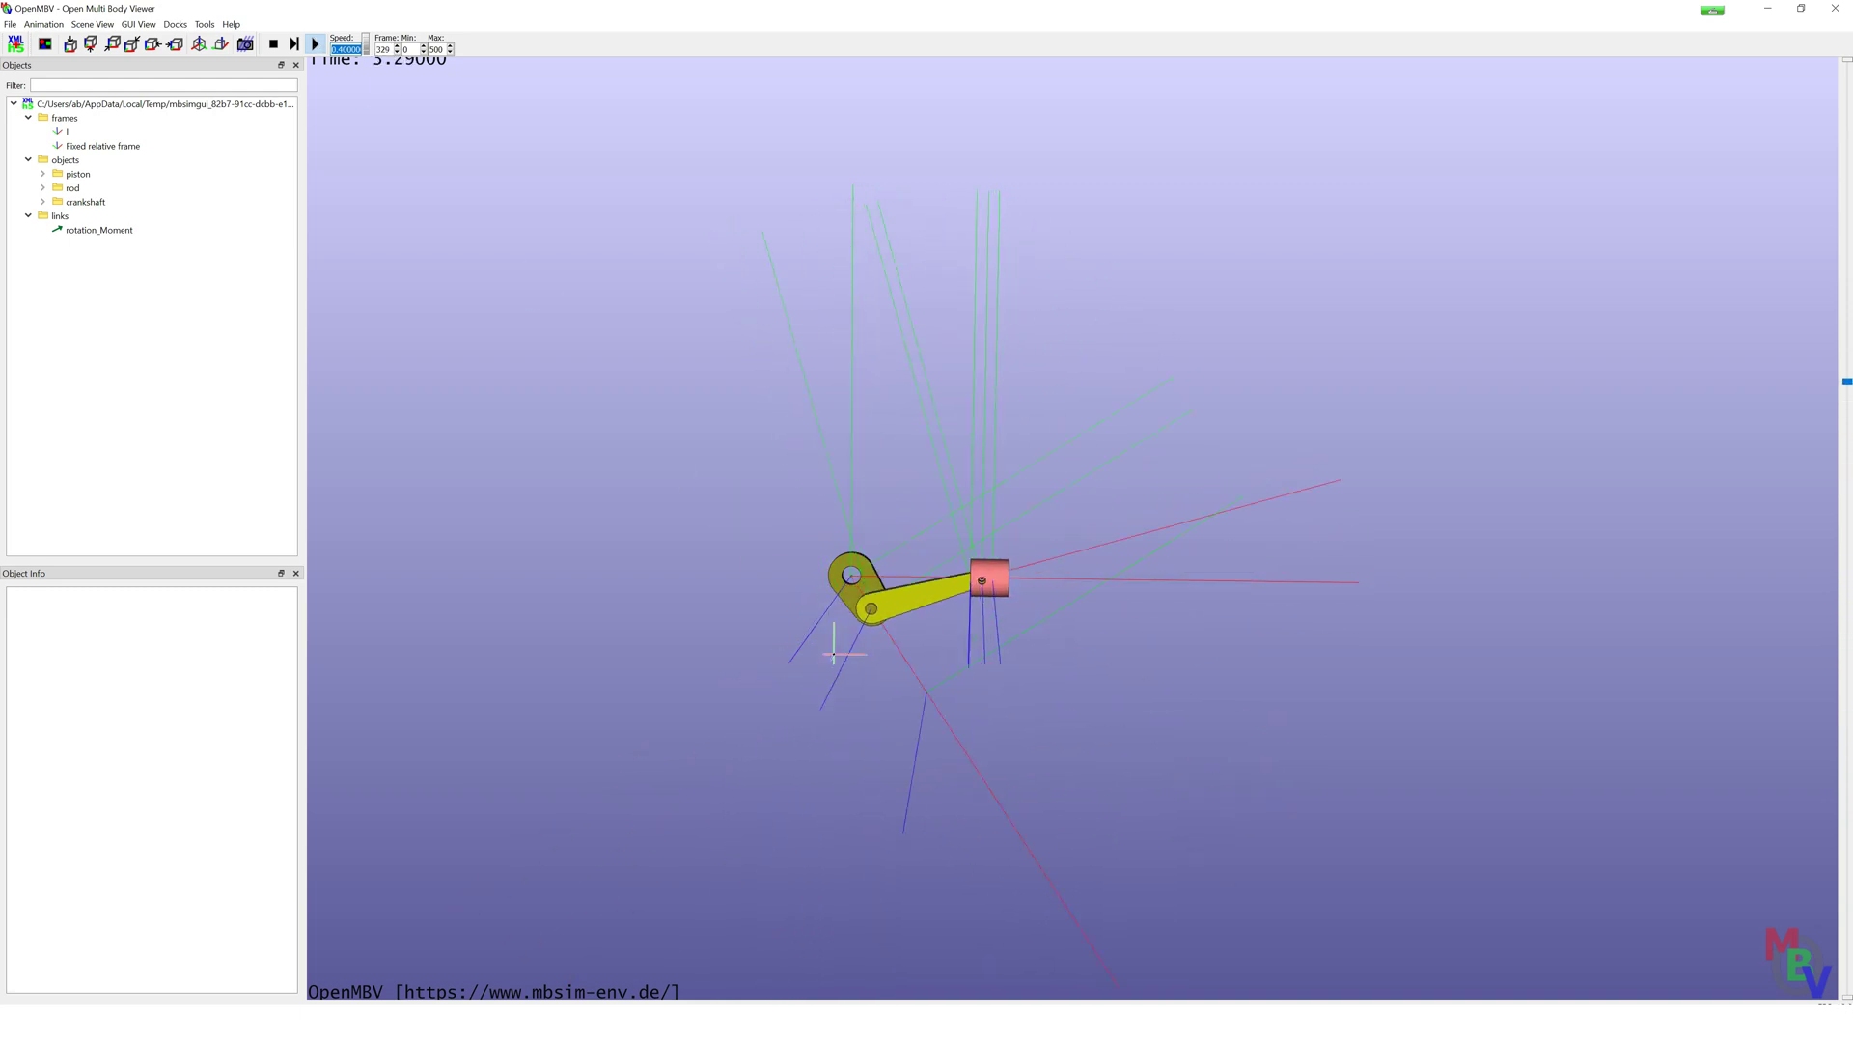
scroll(821, 625, "up", 5)
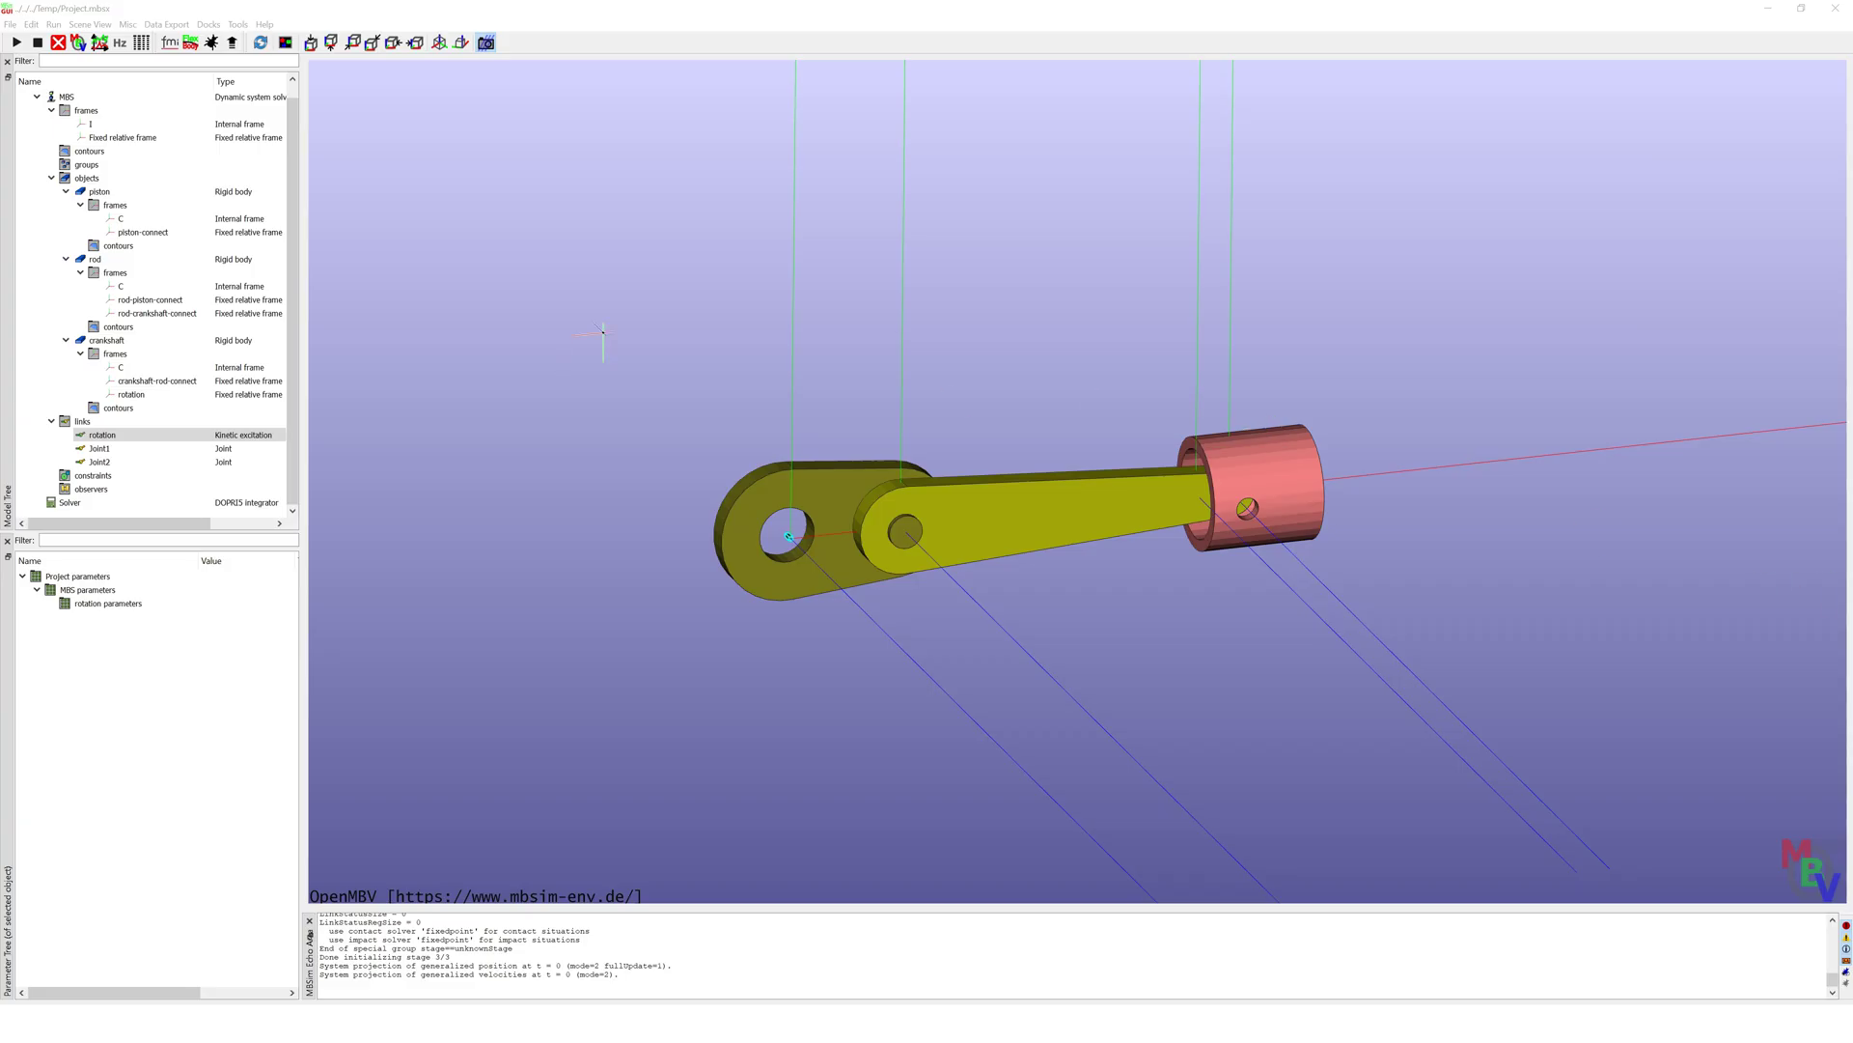
Step: Add an enabled plotFeatureRecursive entry with value position to the MBS plot features, accept it and rerun the simulation
double_click(67, 97)
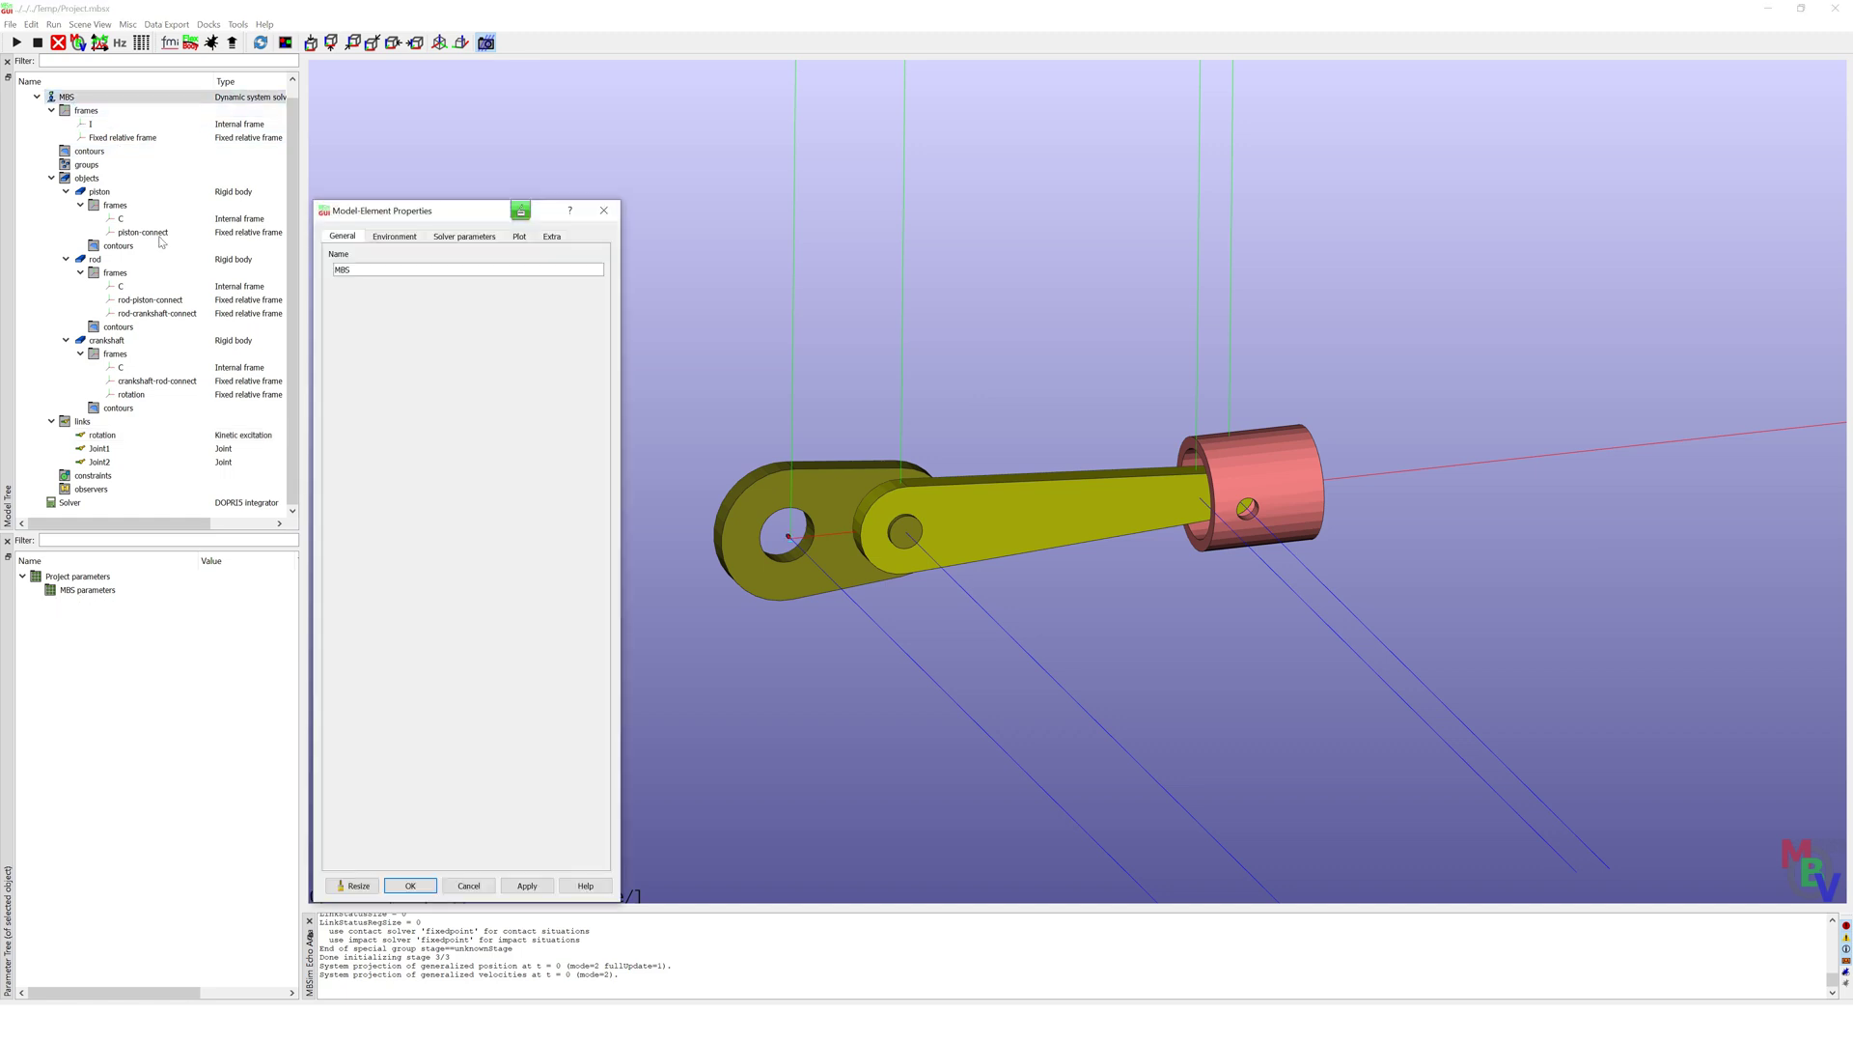
left_click(395, 237)
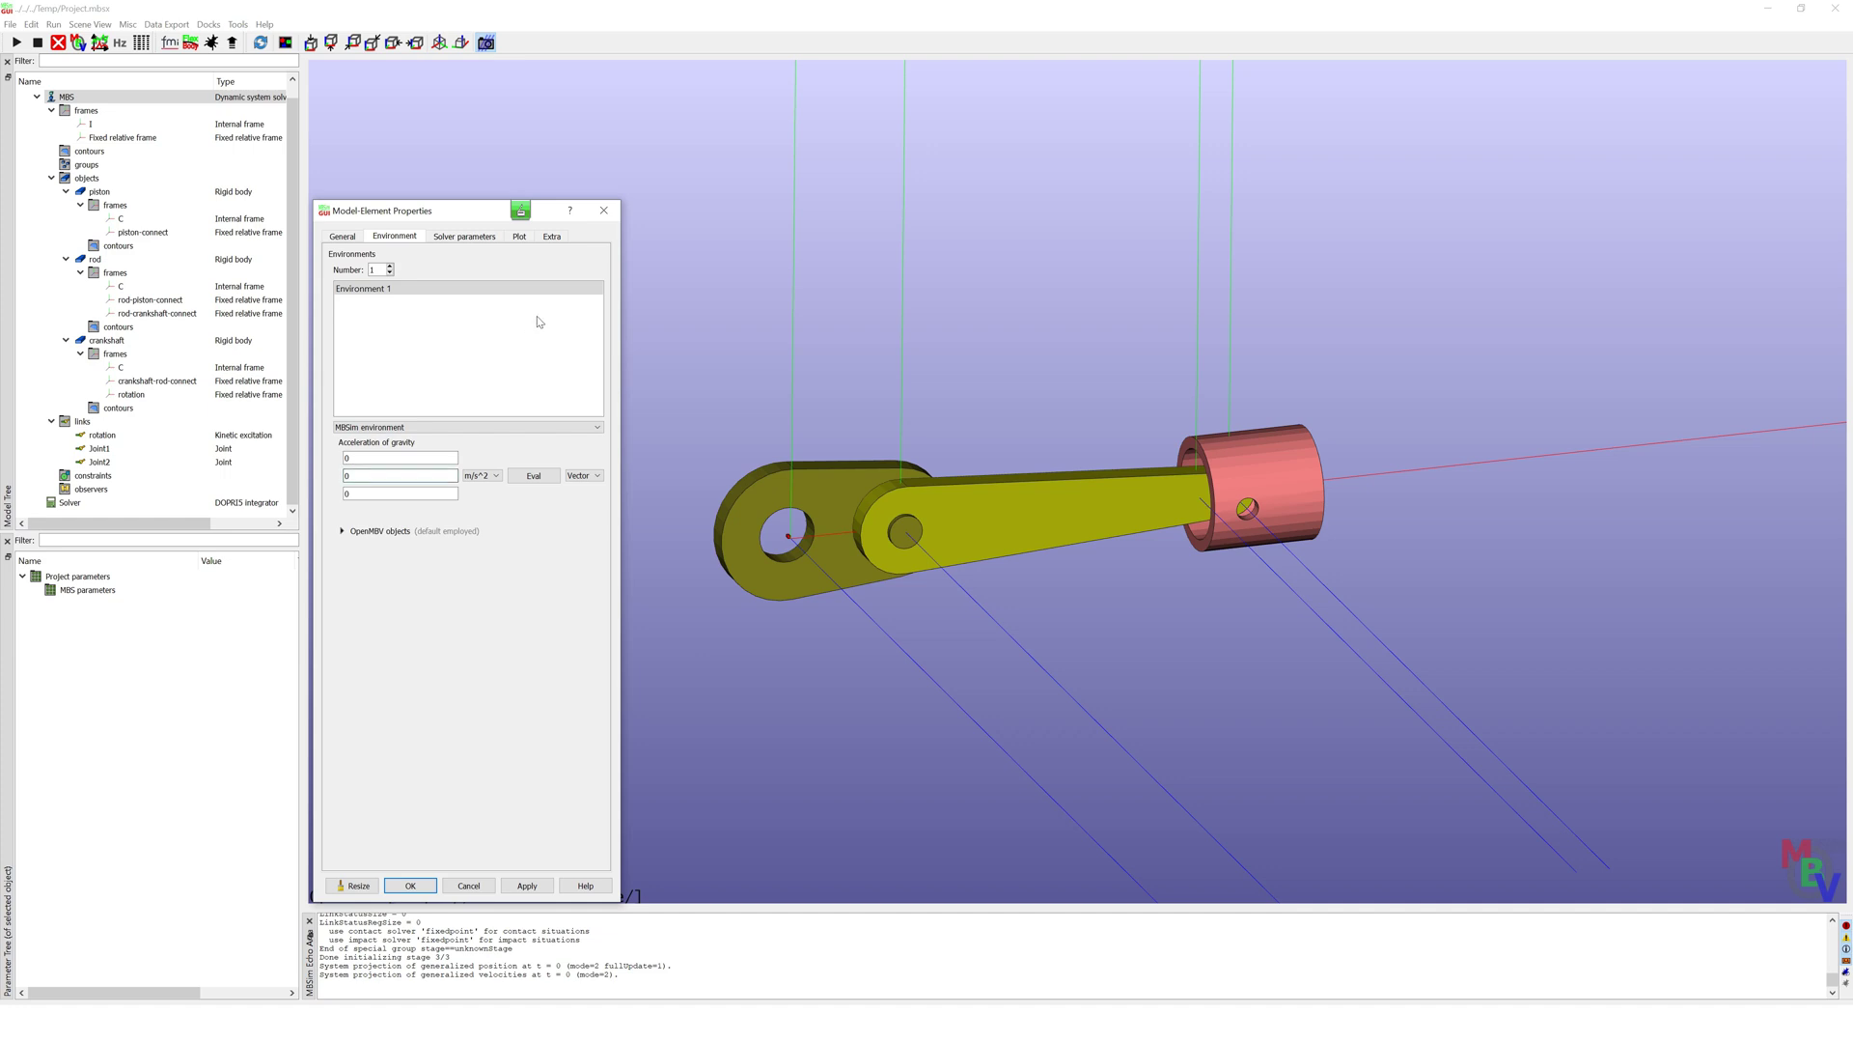
left_click(520, 238)
left_click_drag(622, 379, 724, 380)
left_click(681, 271)
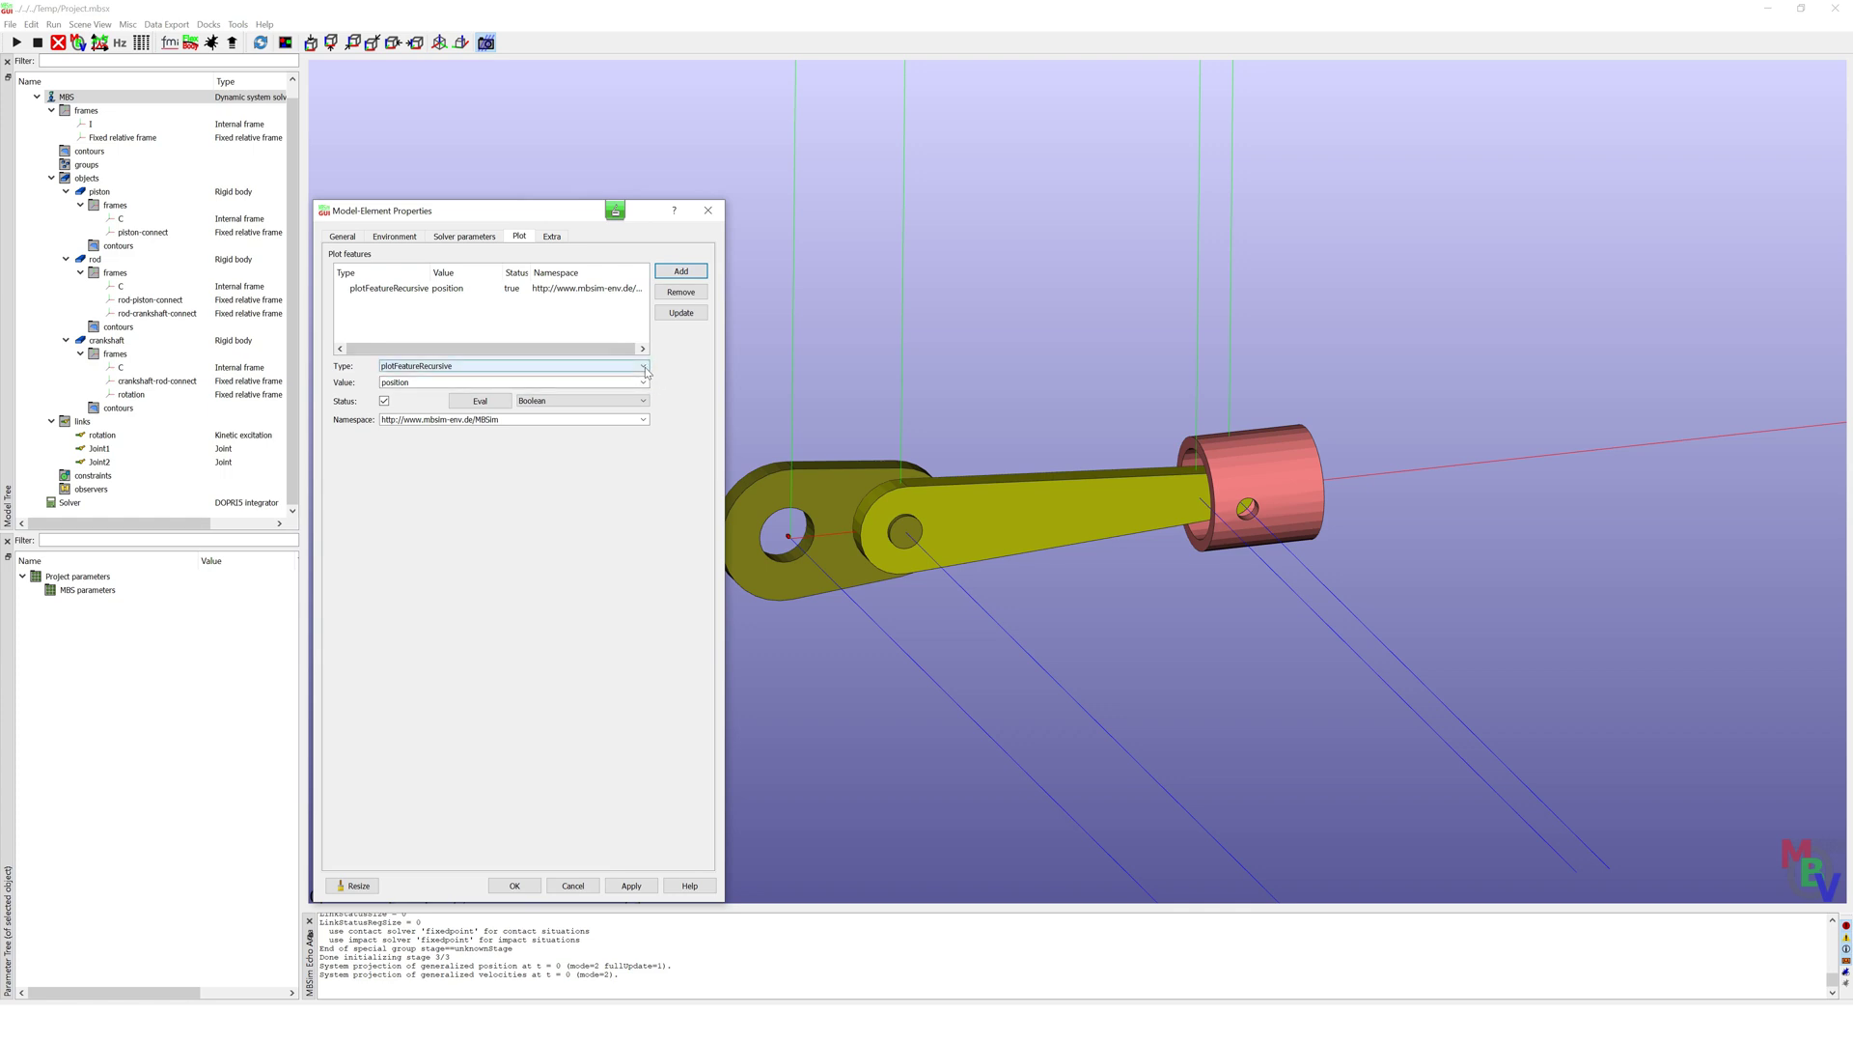
left_click(509, 887)
left_click(16, 43)
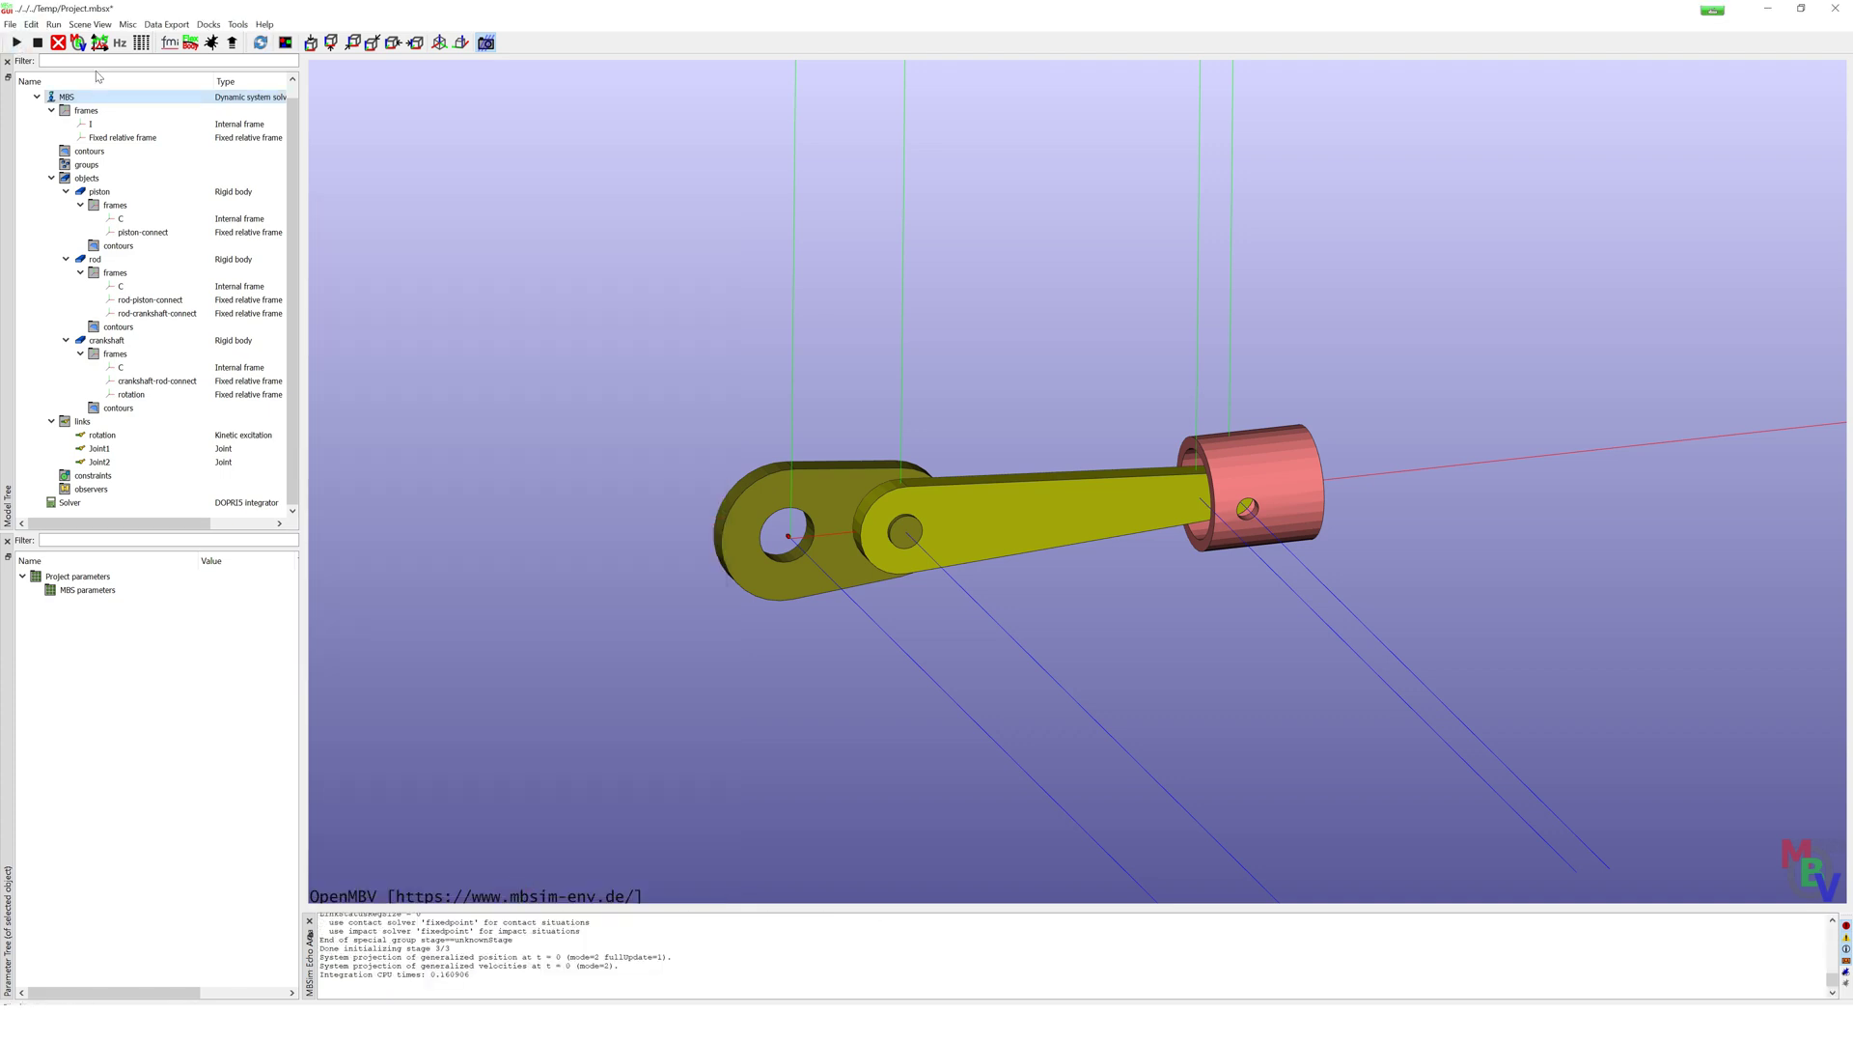
Step: Open the new simulation results in OpenMBV and play the slowed-down animation of the crank mechanism
left_click(80, 43)
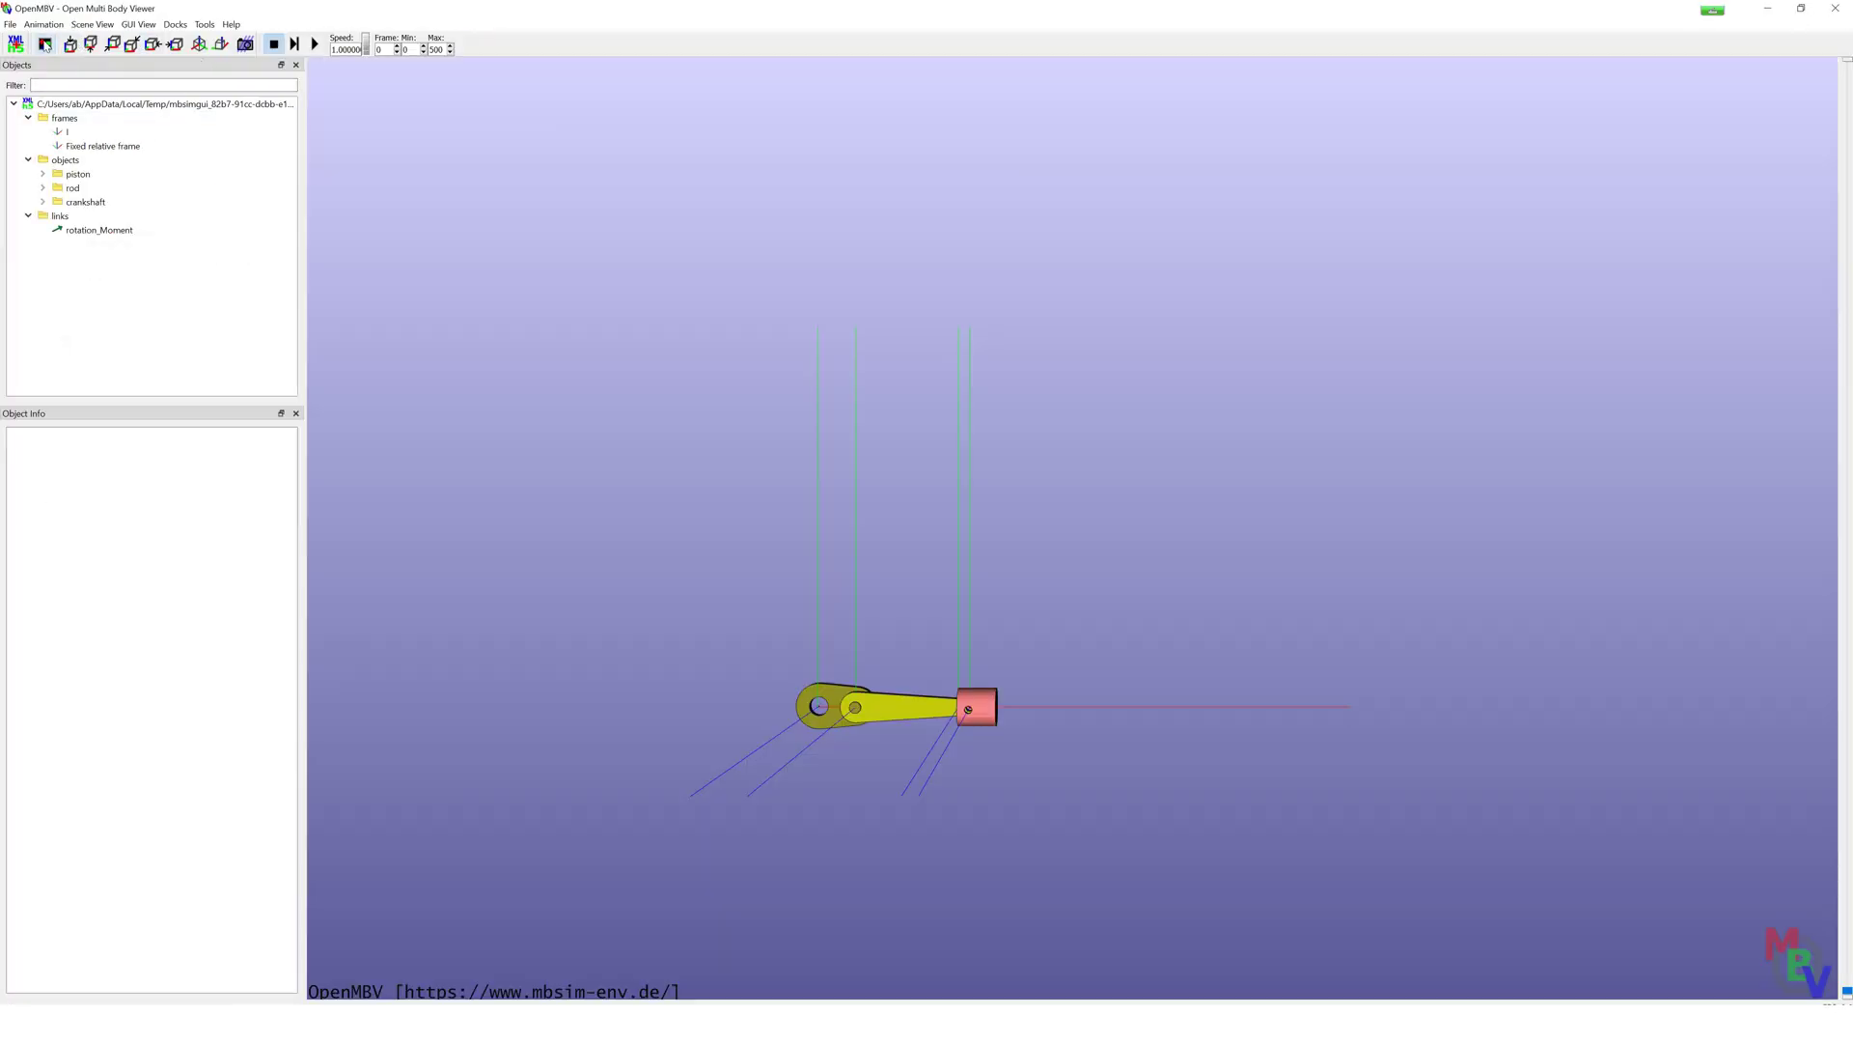
left_click_drag(951, 541, 889, 517)
left_click_drag(811, 658, 1013, 432)
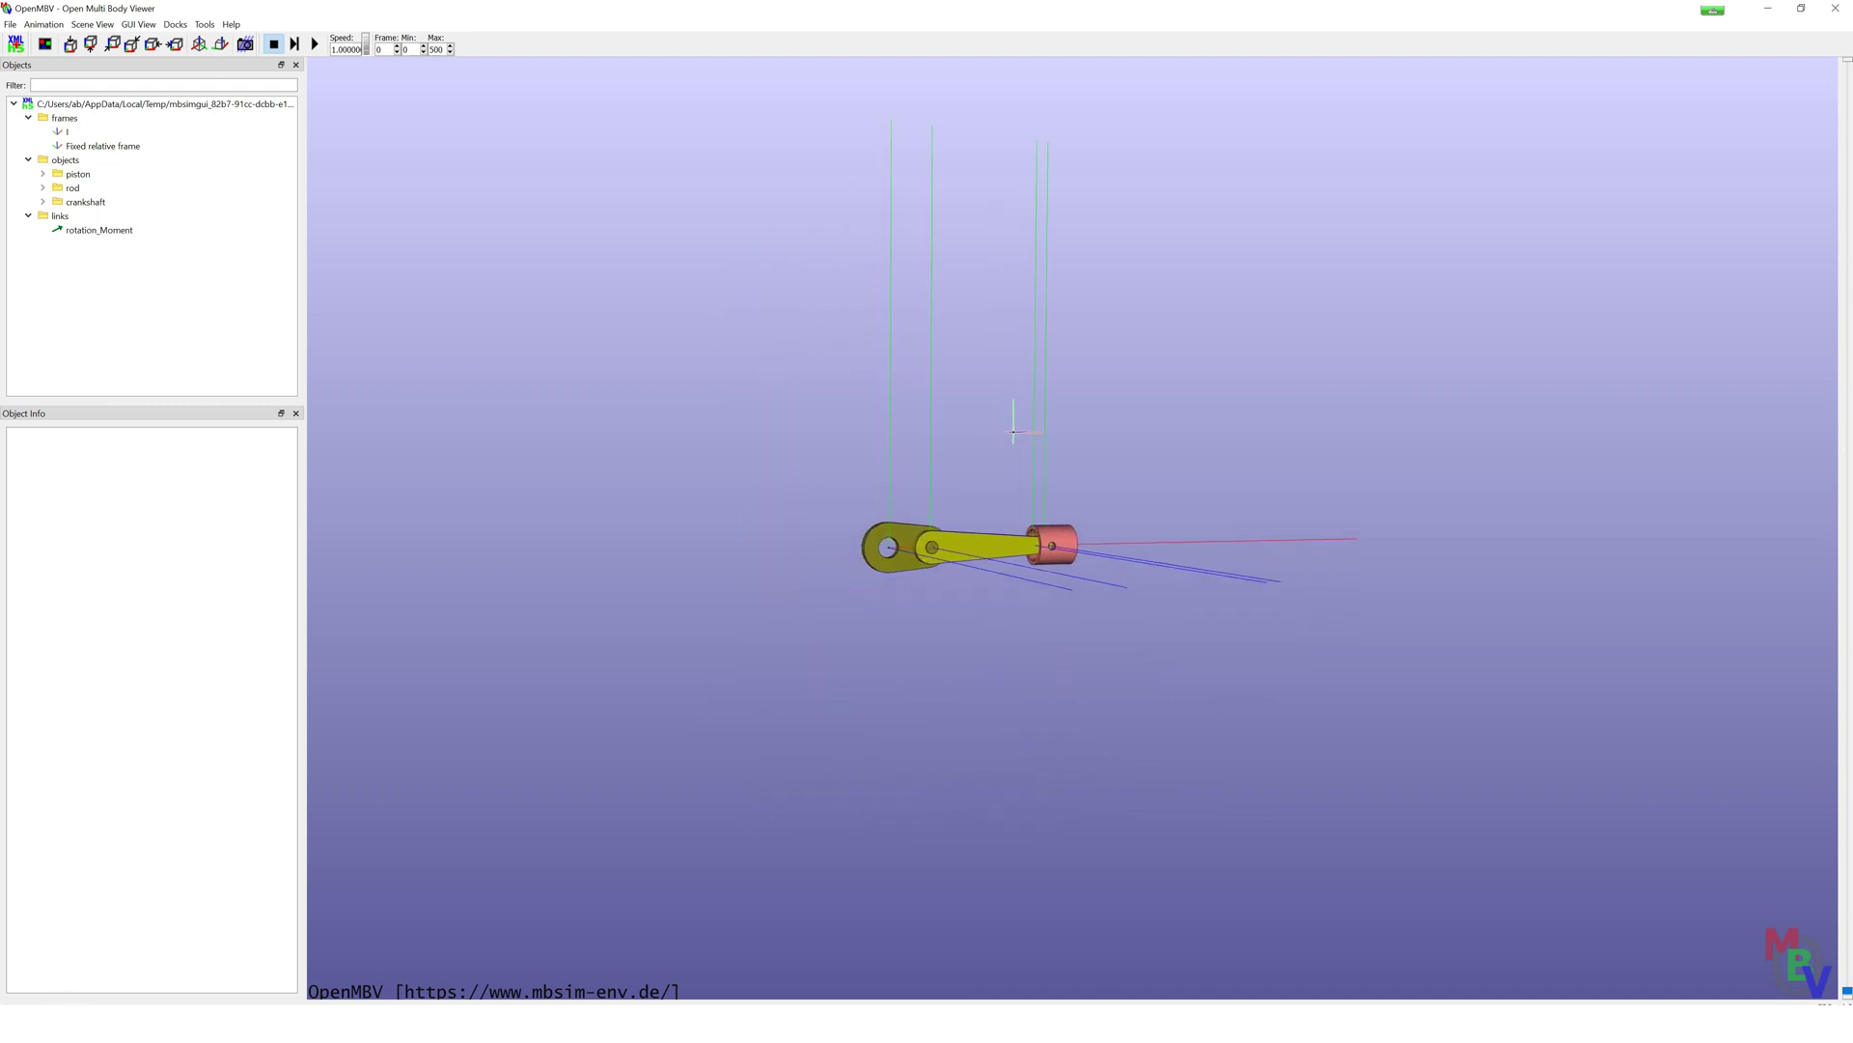
key("p")
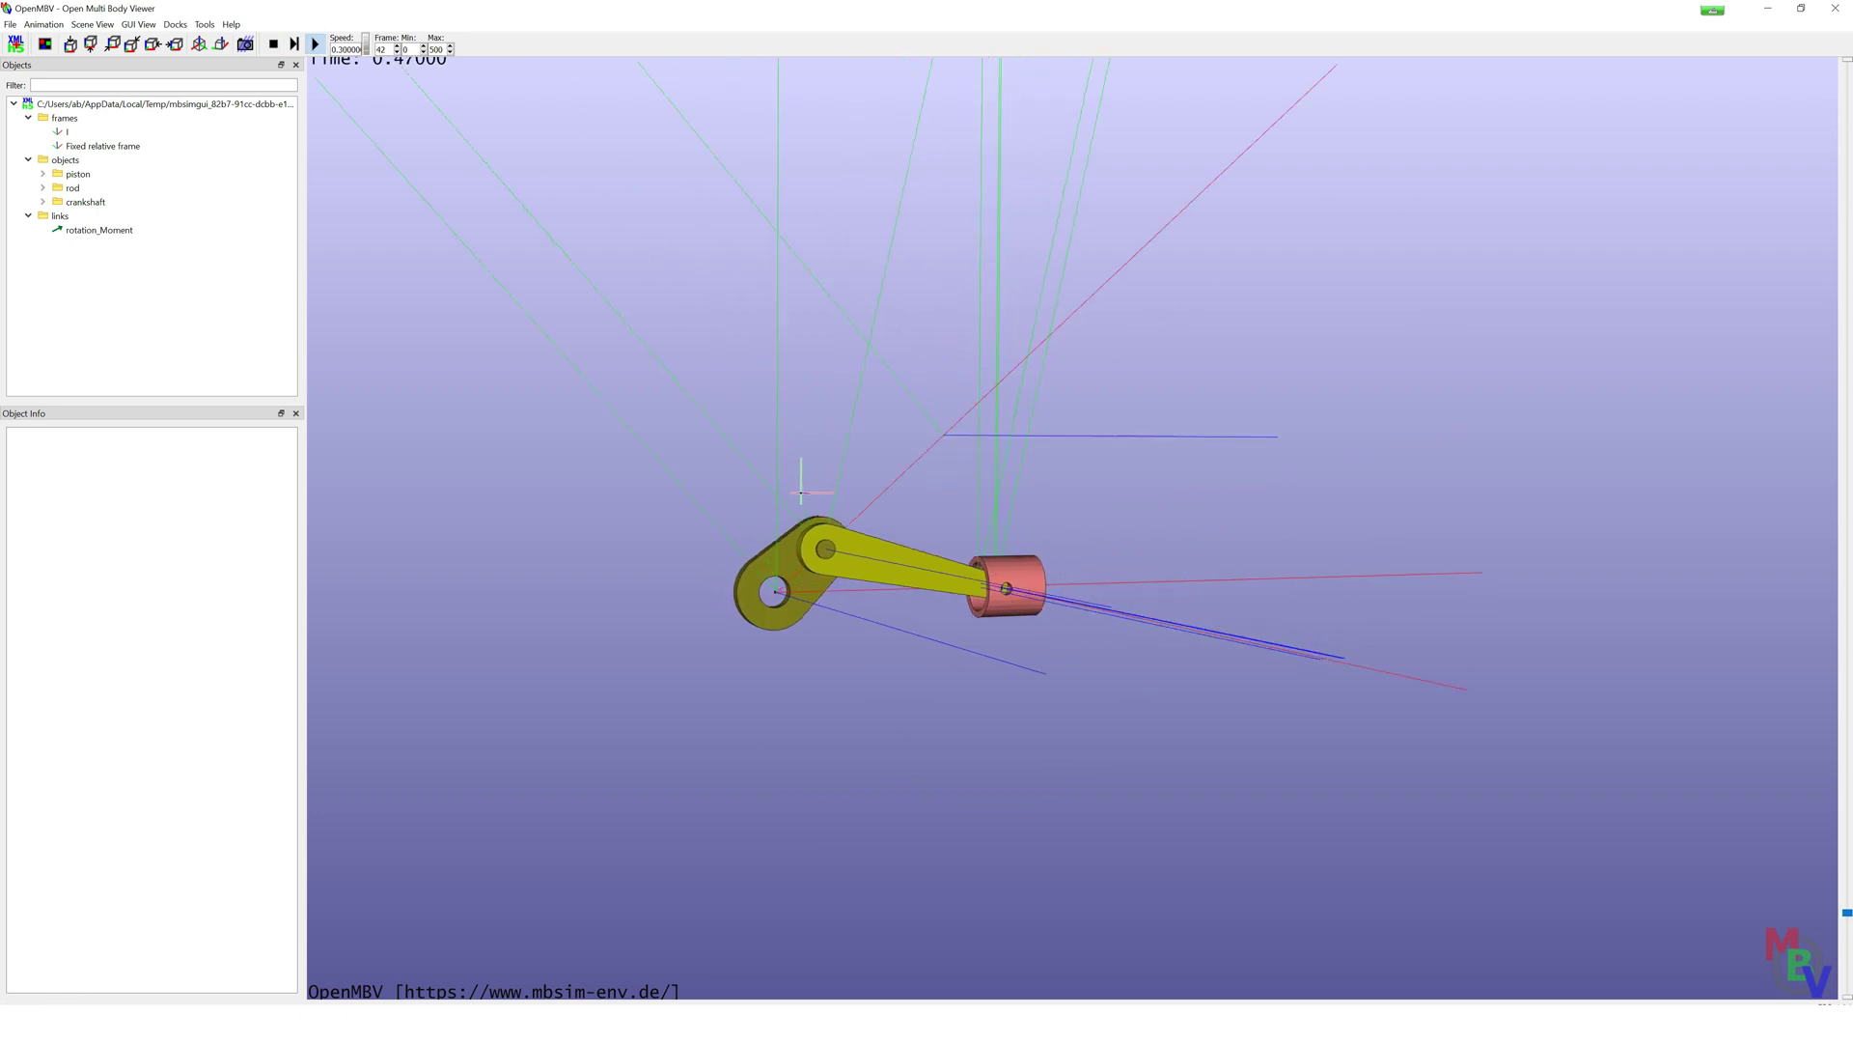
left_click_drag(929, 470, 941, 772)
Step: Hide the MBS-level frames, Fixed relative frame and I, in OpenMBV and stop the animation
right_click(59, 145)
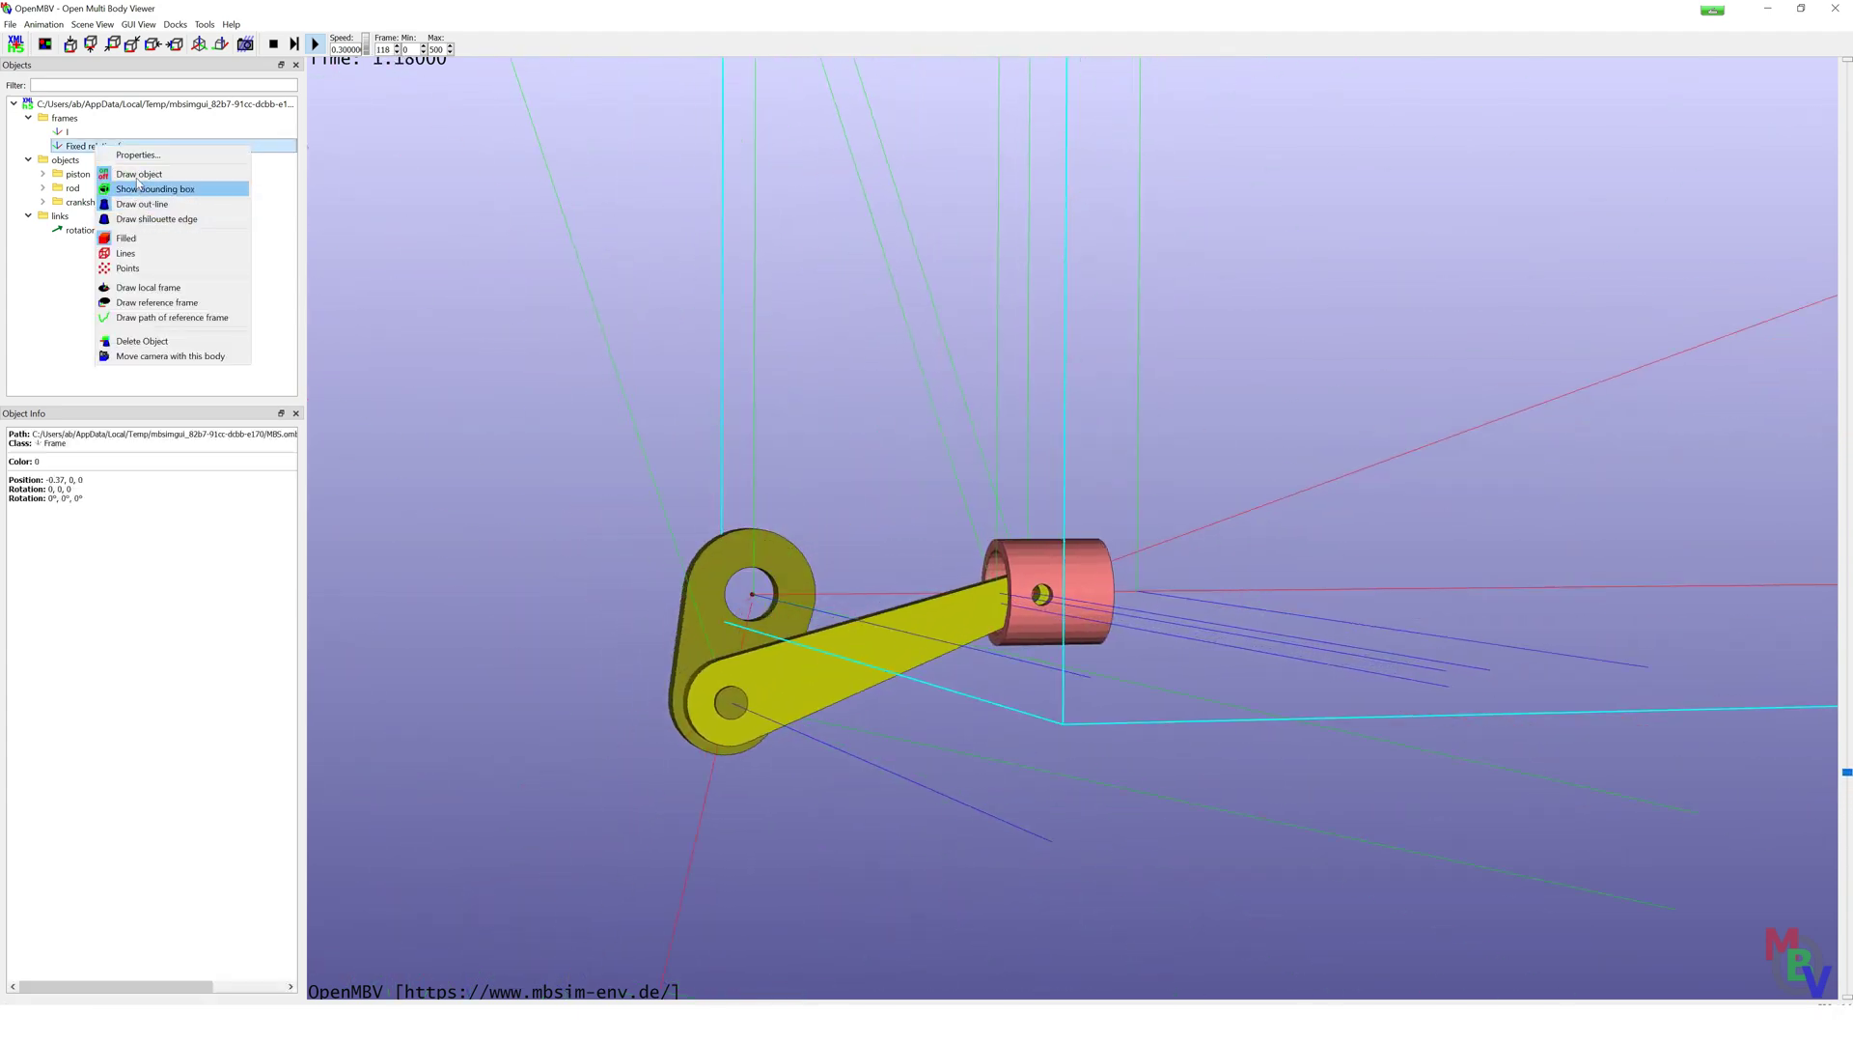
left_click(138, 182)
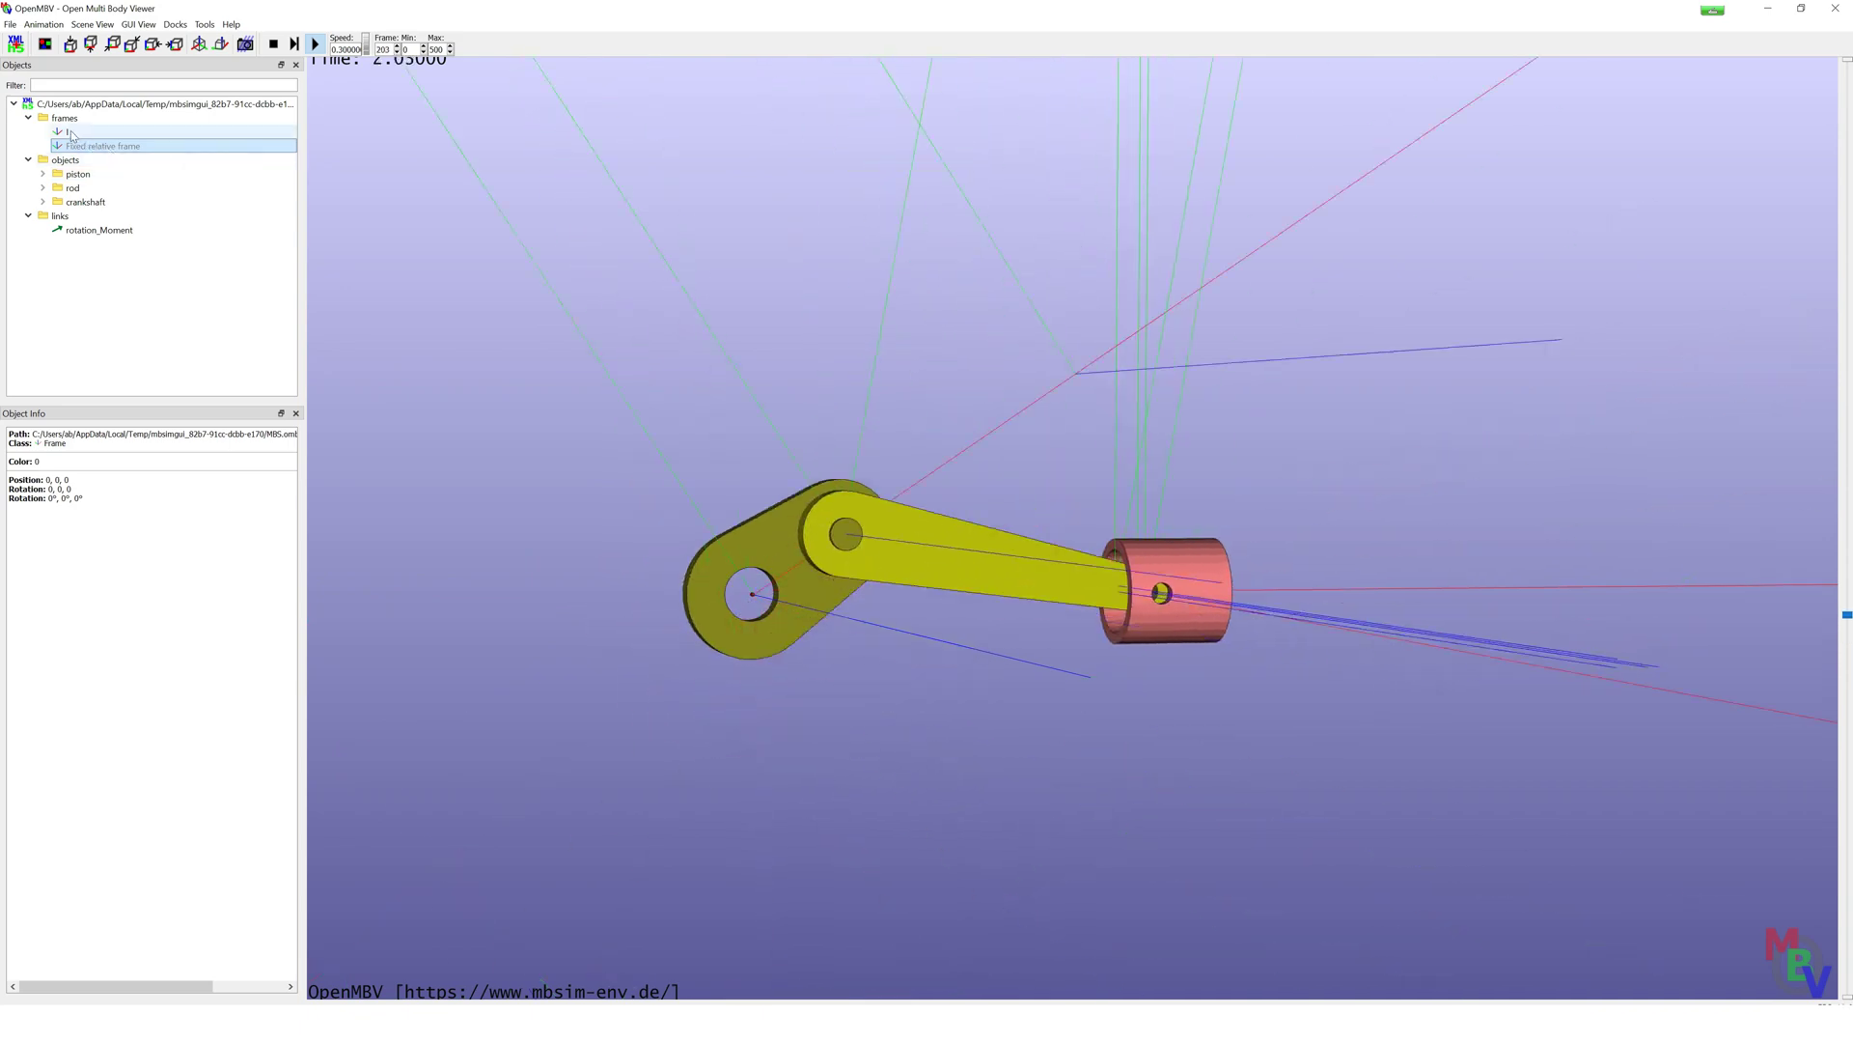
right_click(71, 131)
left_click(116, 160)
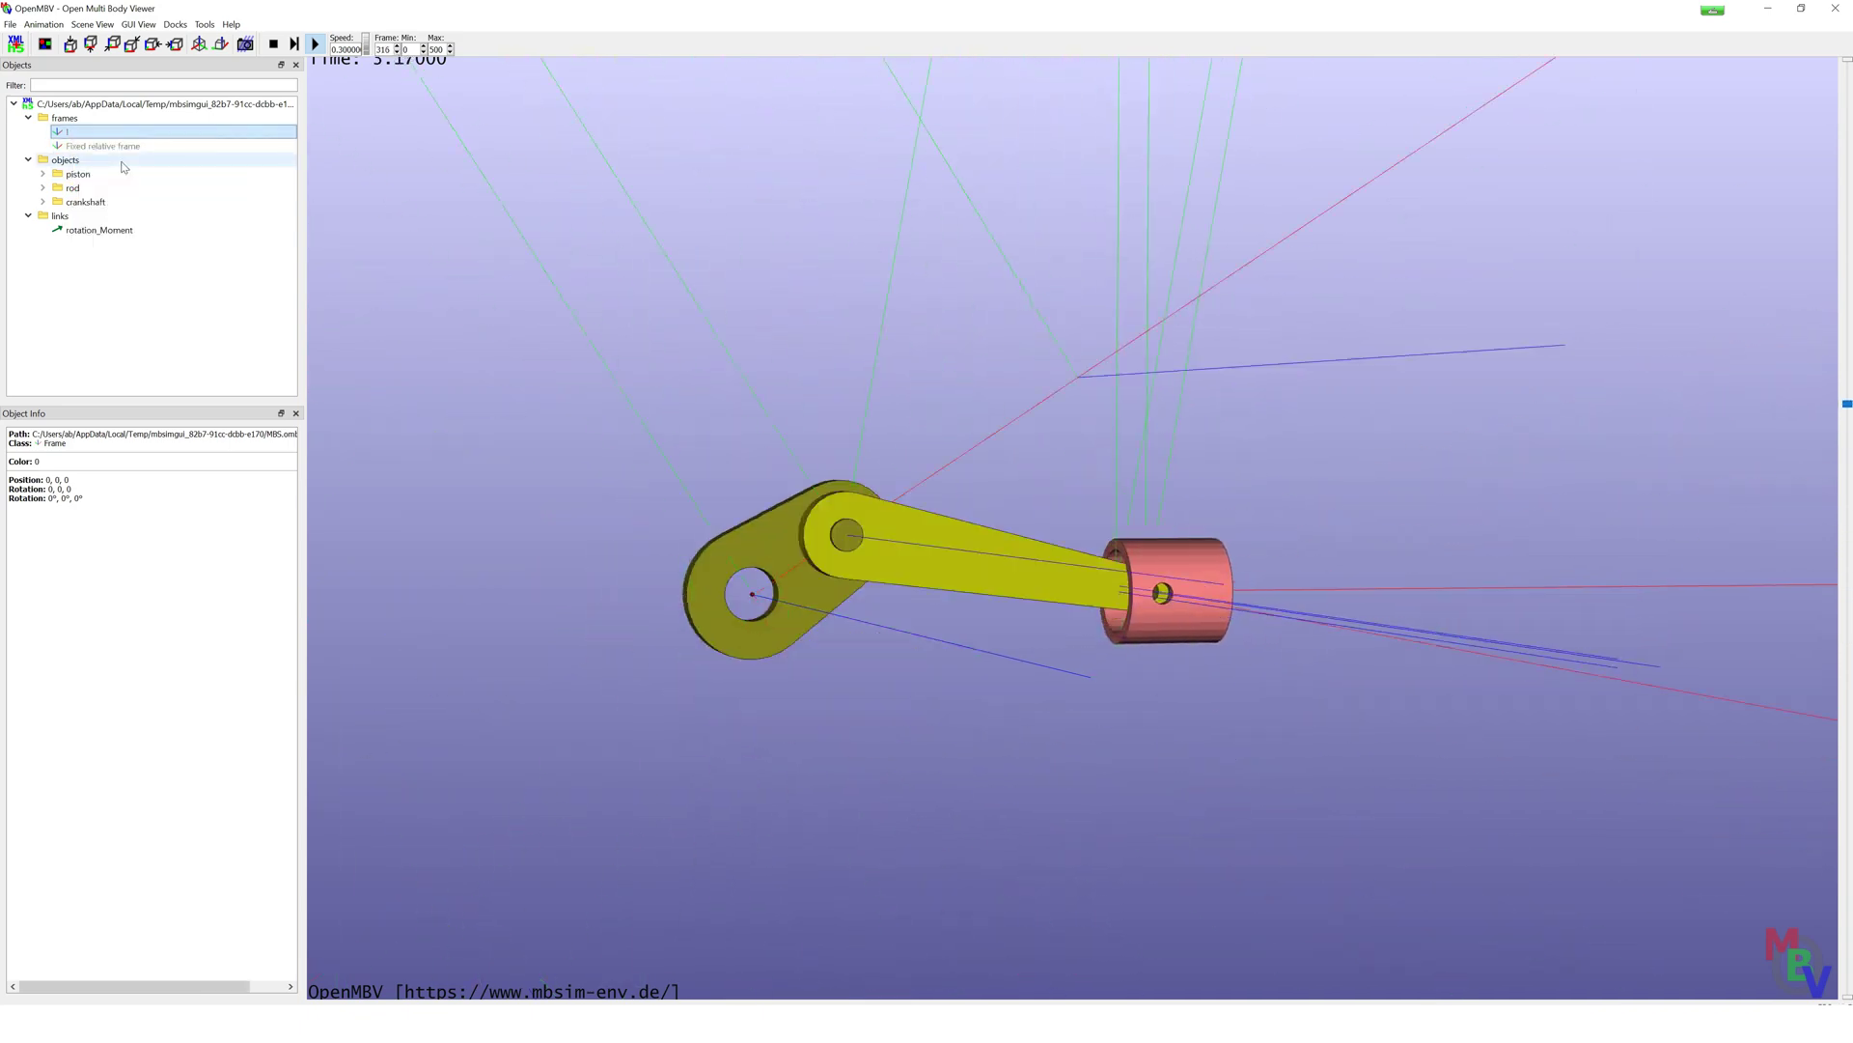
left_click(83, 26)
left_click(144, 269)
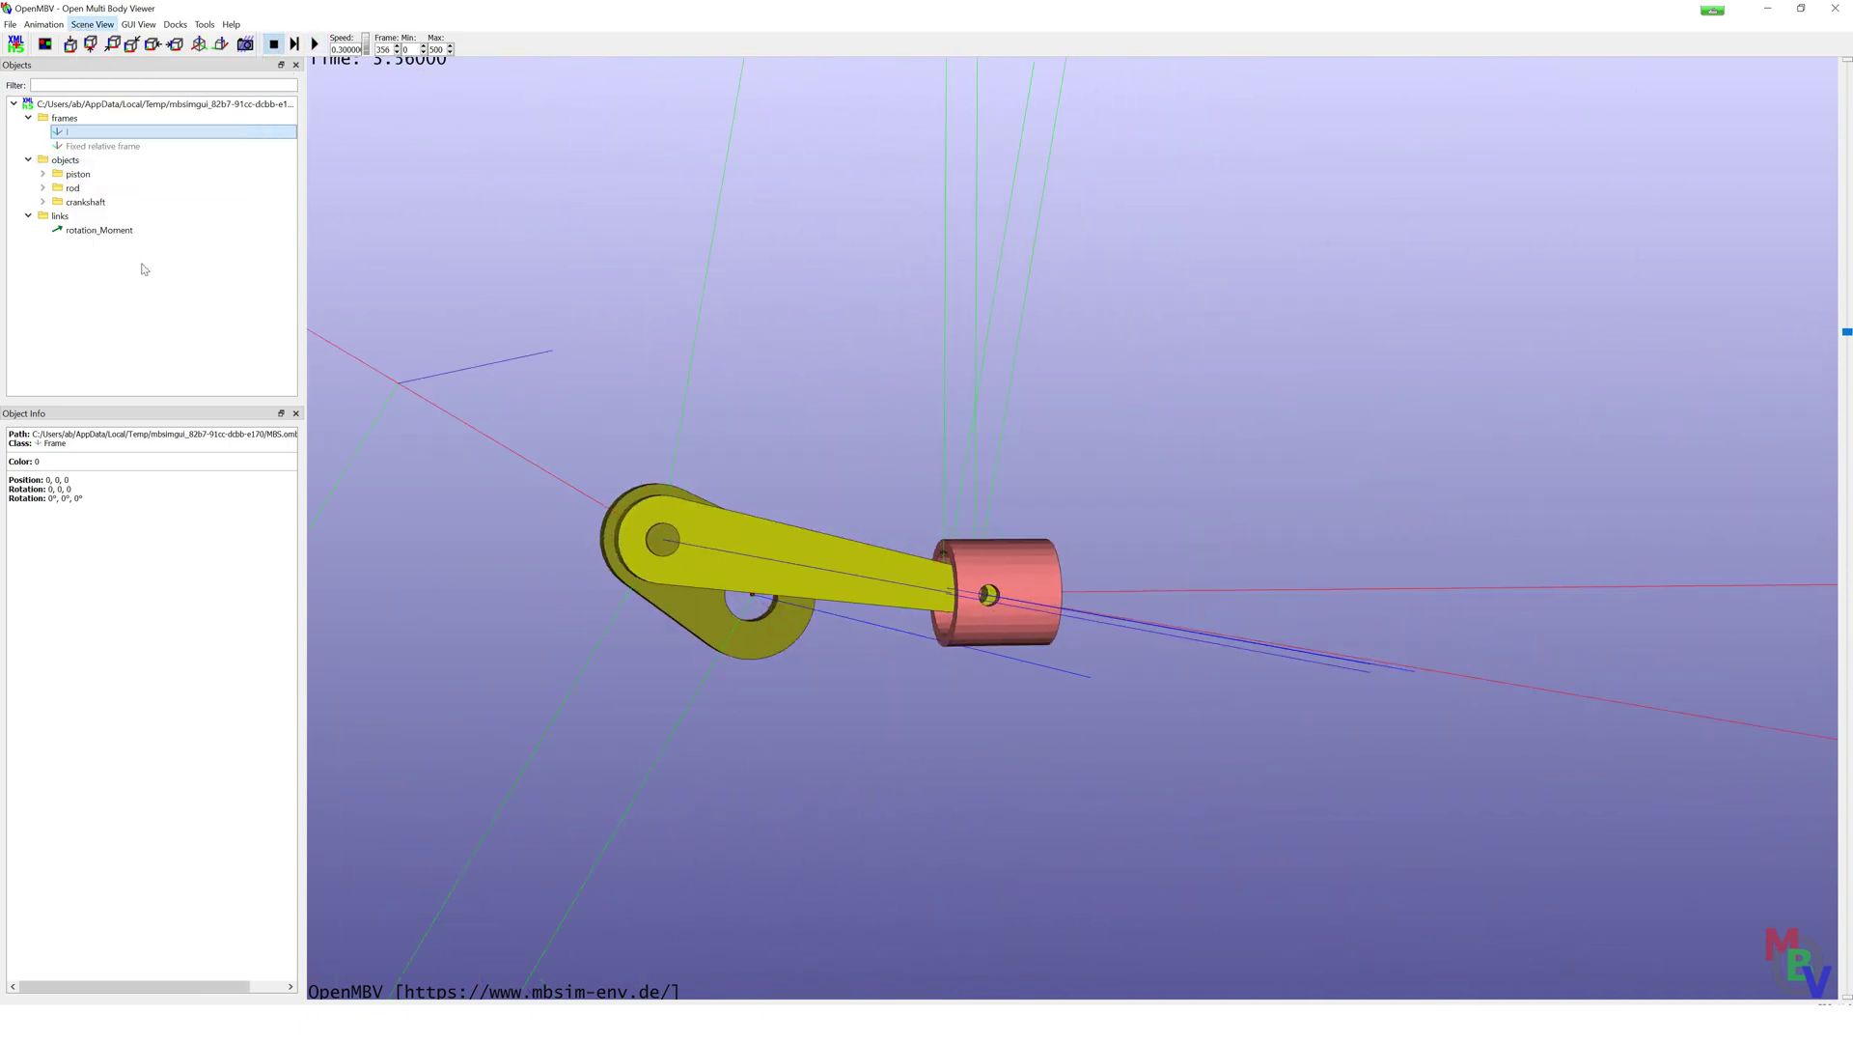
Step: Hide the piston's C and piston-connect frames
left_click(43, 173)
left_click(57, 187)
left_click(101, 215)
right_click(109, 213)
left_click(147, 241)
Step: Hide the rod's C, rod-piston-connect and rod-crankshaft-connect frames
left_click(42, 243)
left_click(57, 258)
left_click(98, 272)
right_click(114, 299)
left_click(150, 325)
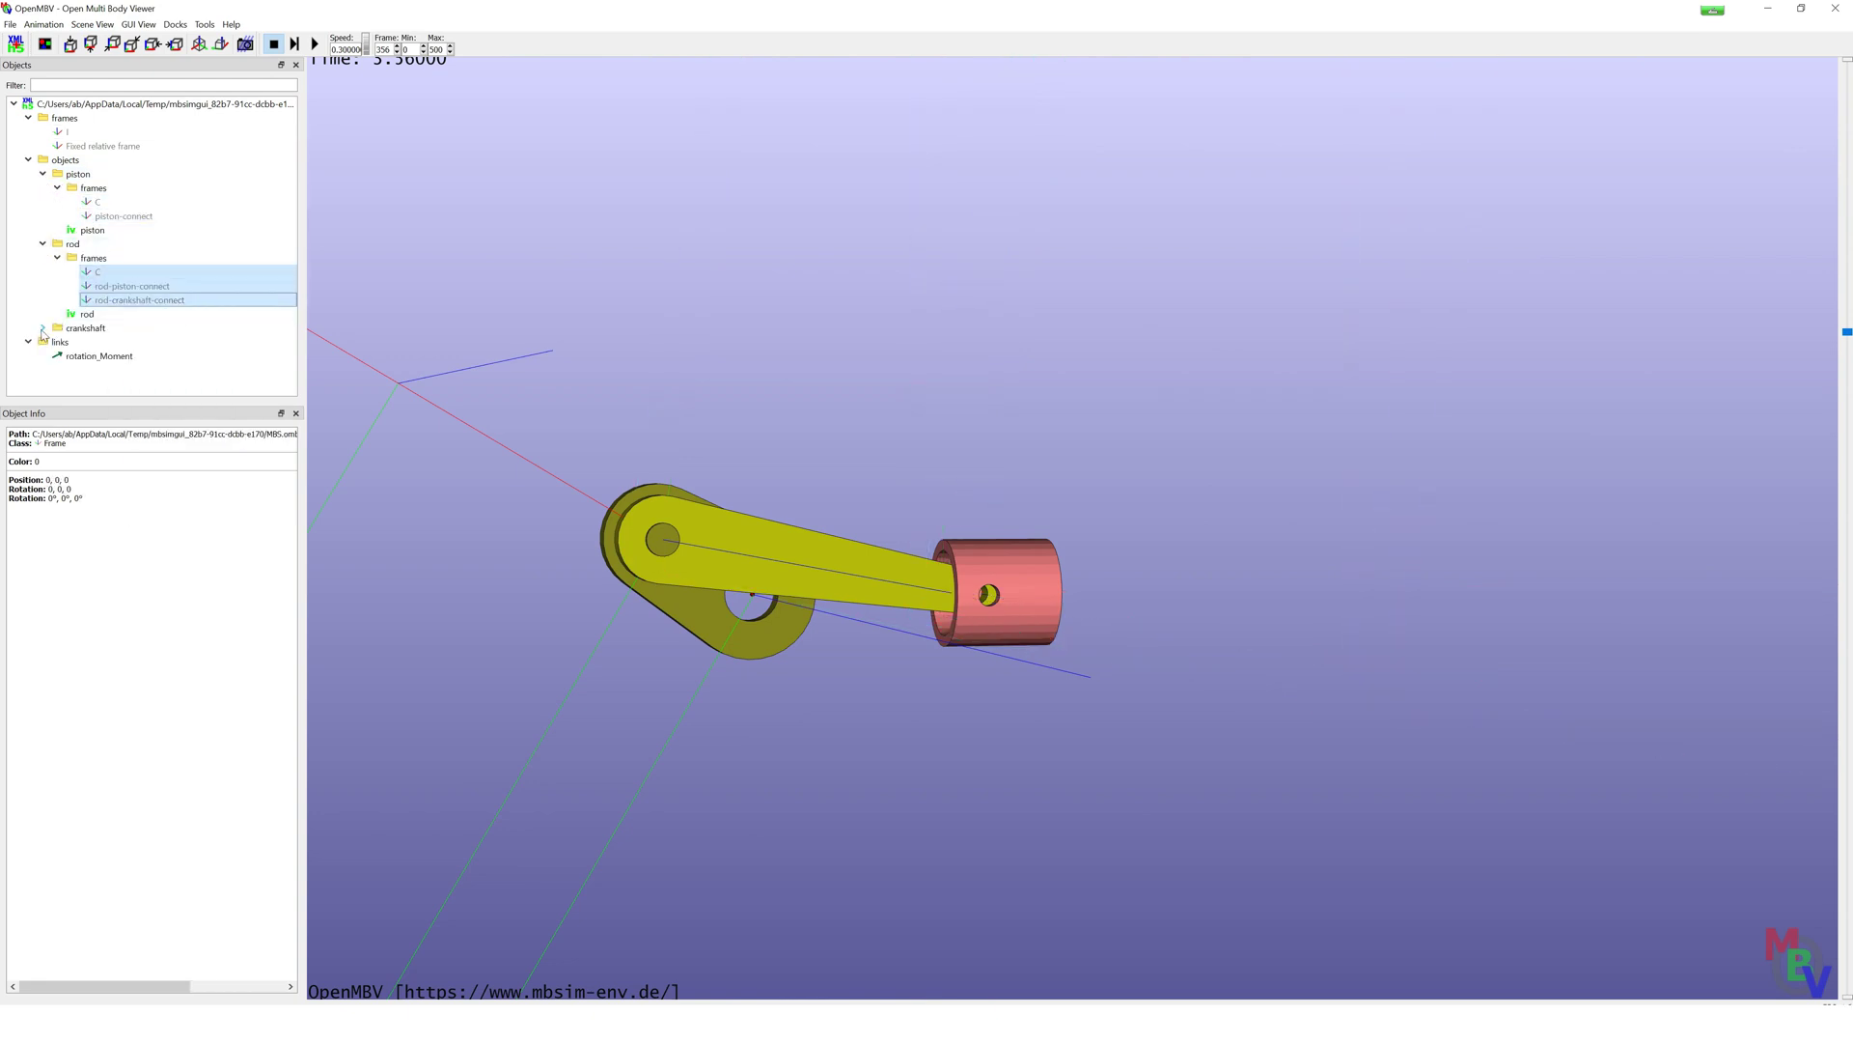
Step: Hide the crankshaft's C, crankshaft-rod-connect and rotation frames and replay the animation from the start
left_click(43, 327)
left_click(57, 342)
left_click_drag(97, 355, 109, 384)
right_click(113, 384)
left_click(150, 409)
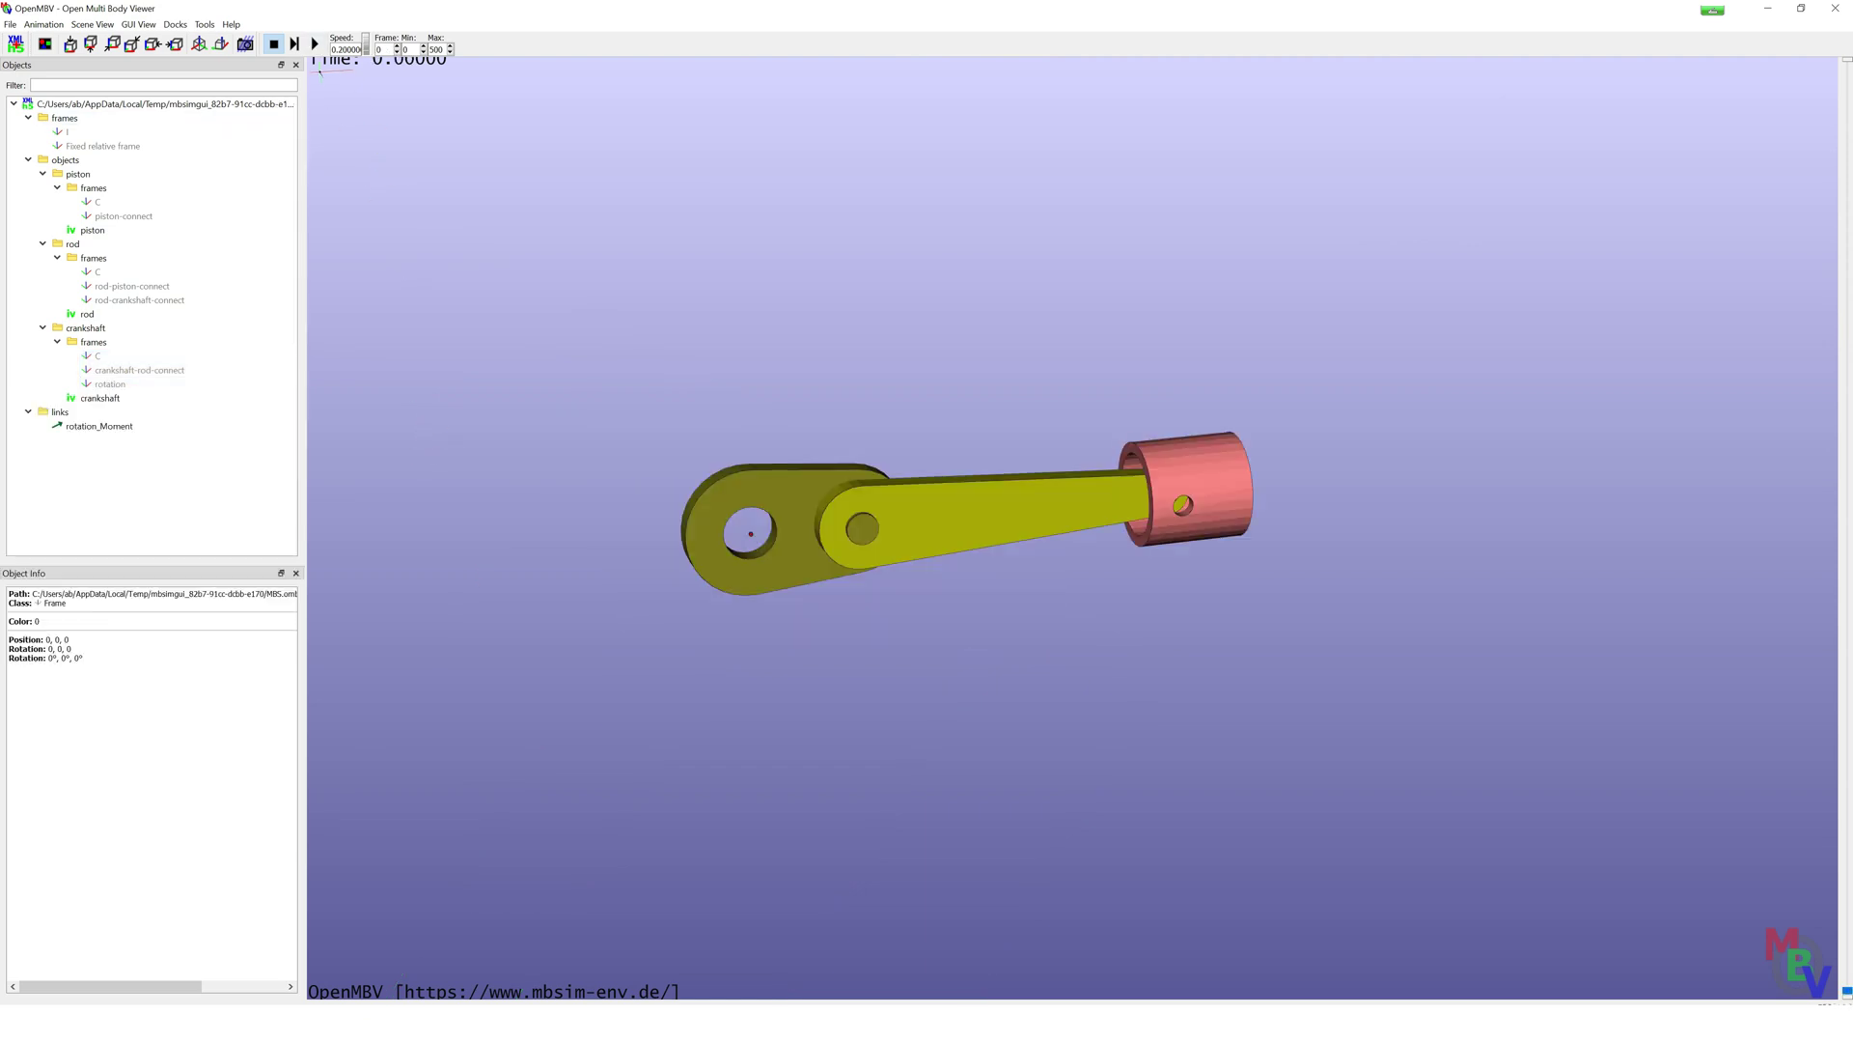
left_click(315, 43)
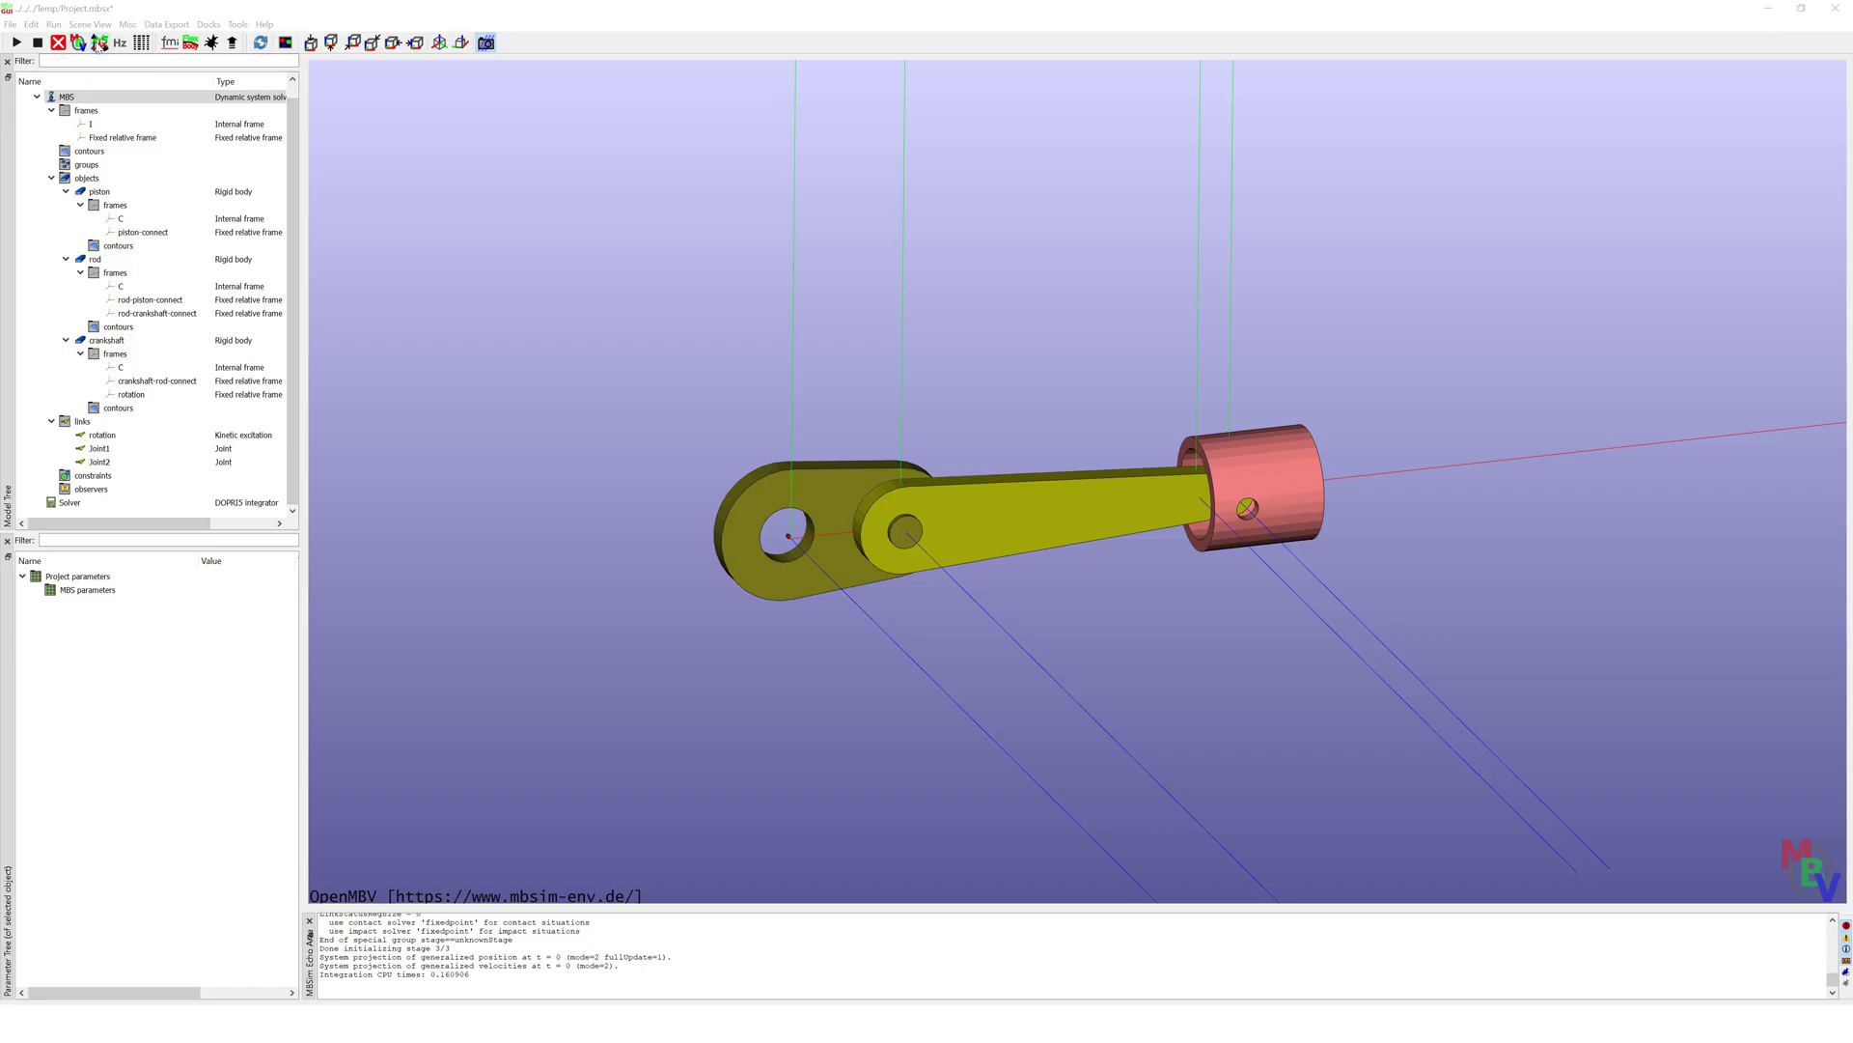
Step: Open the results in h5Plotserie and plot position (y) over time for the crankshaft's crankshaft-rod-connect frame
left_click(98, 44)
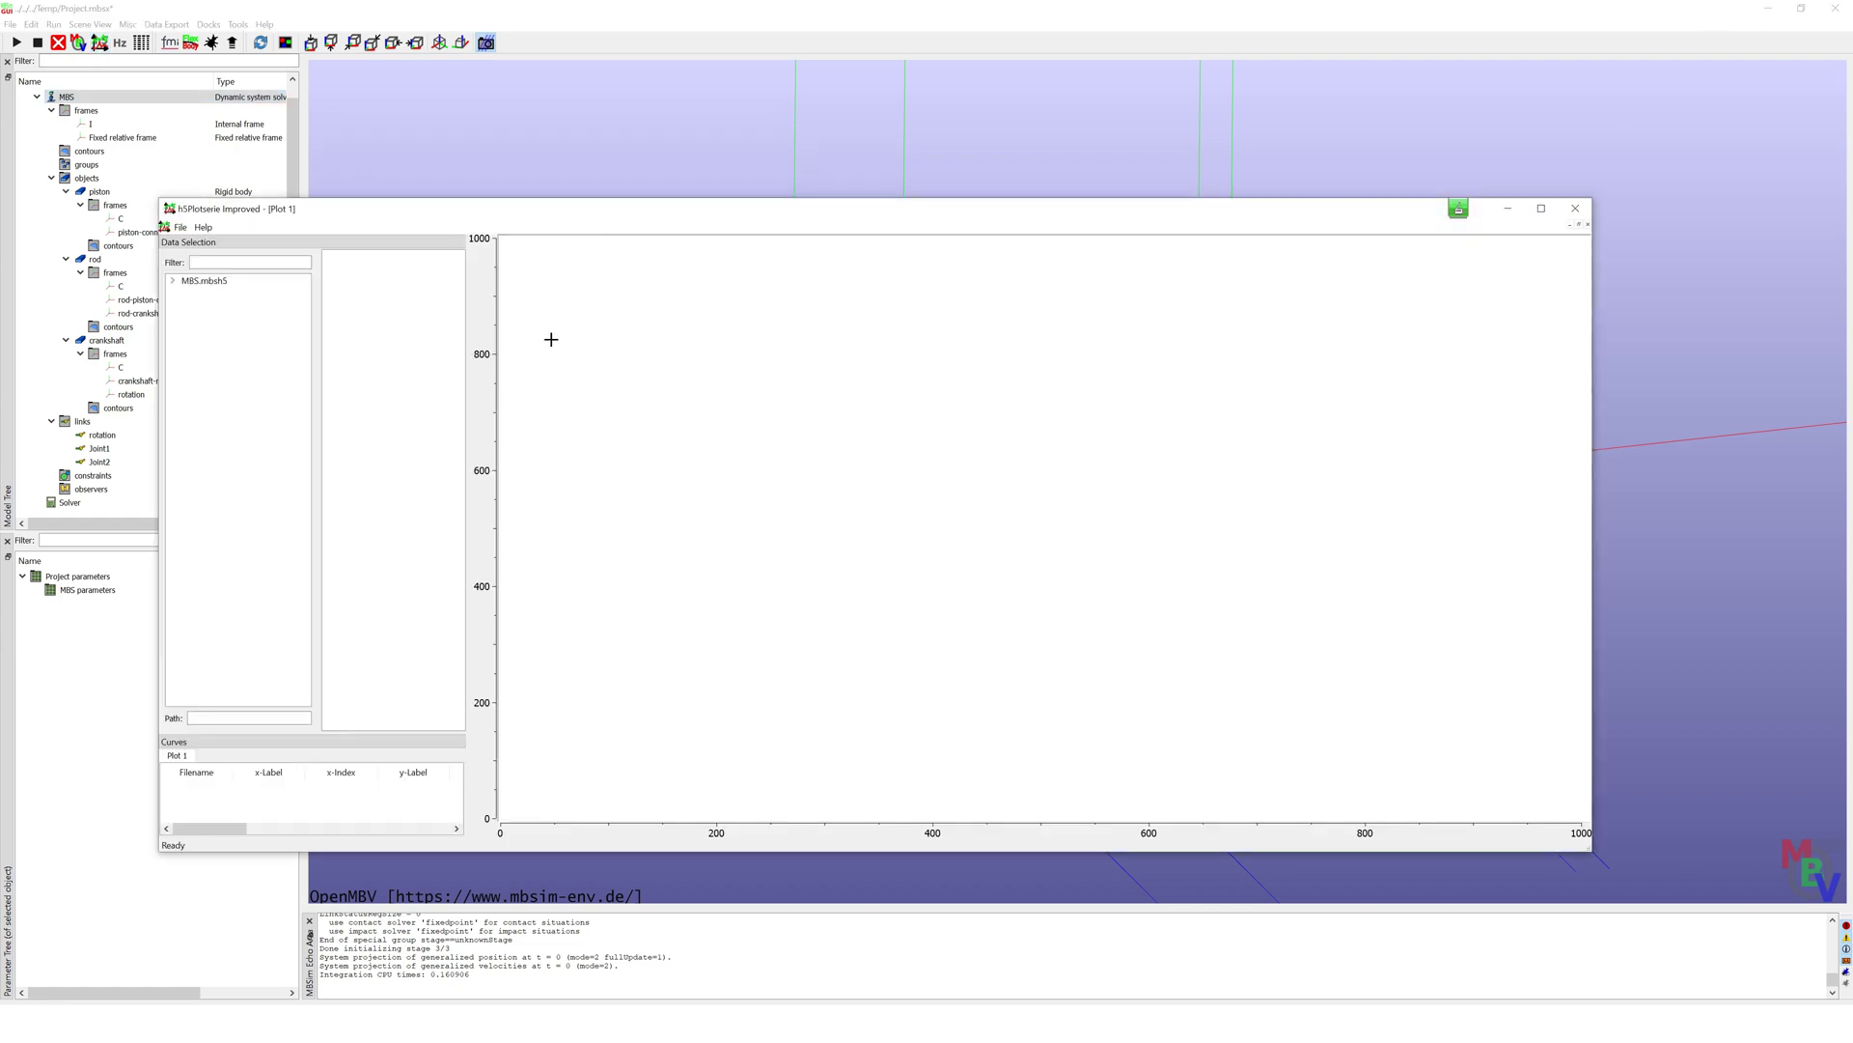
left_click(307, 251)
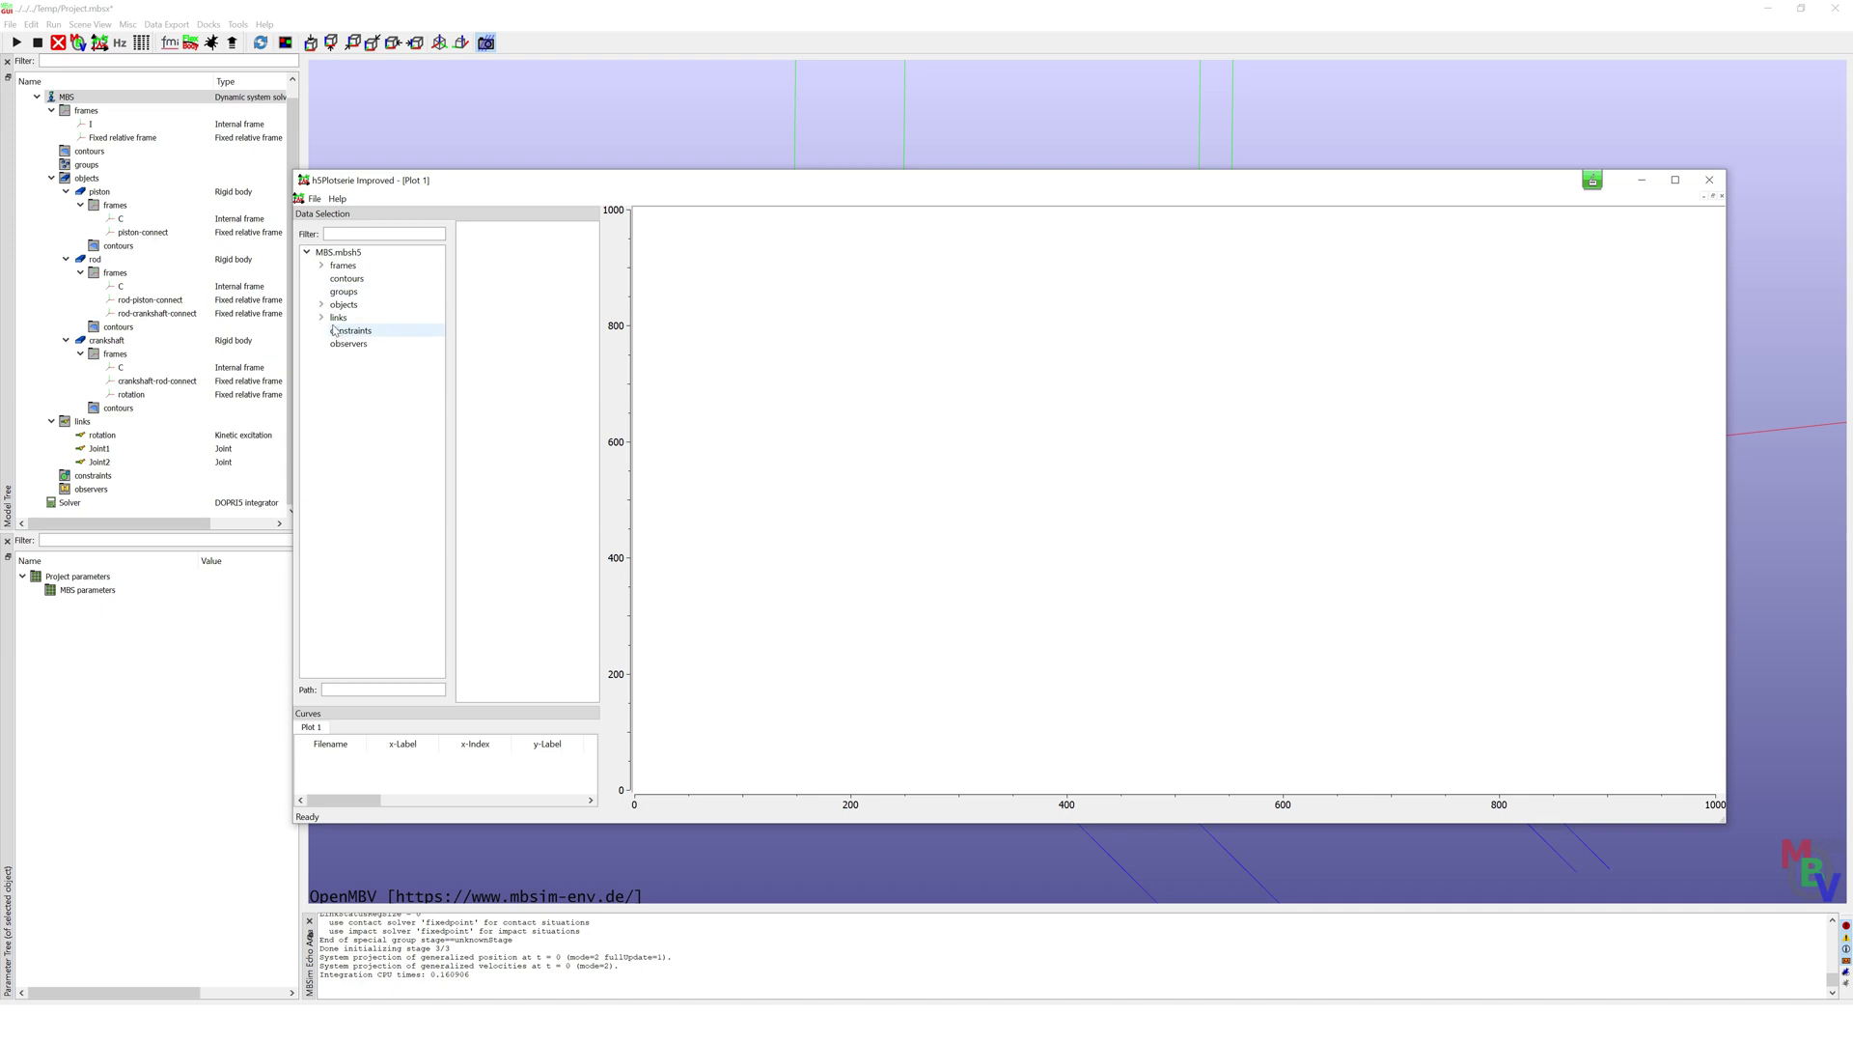
left_click(321, 304)
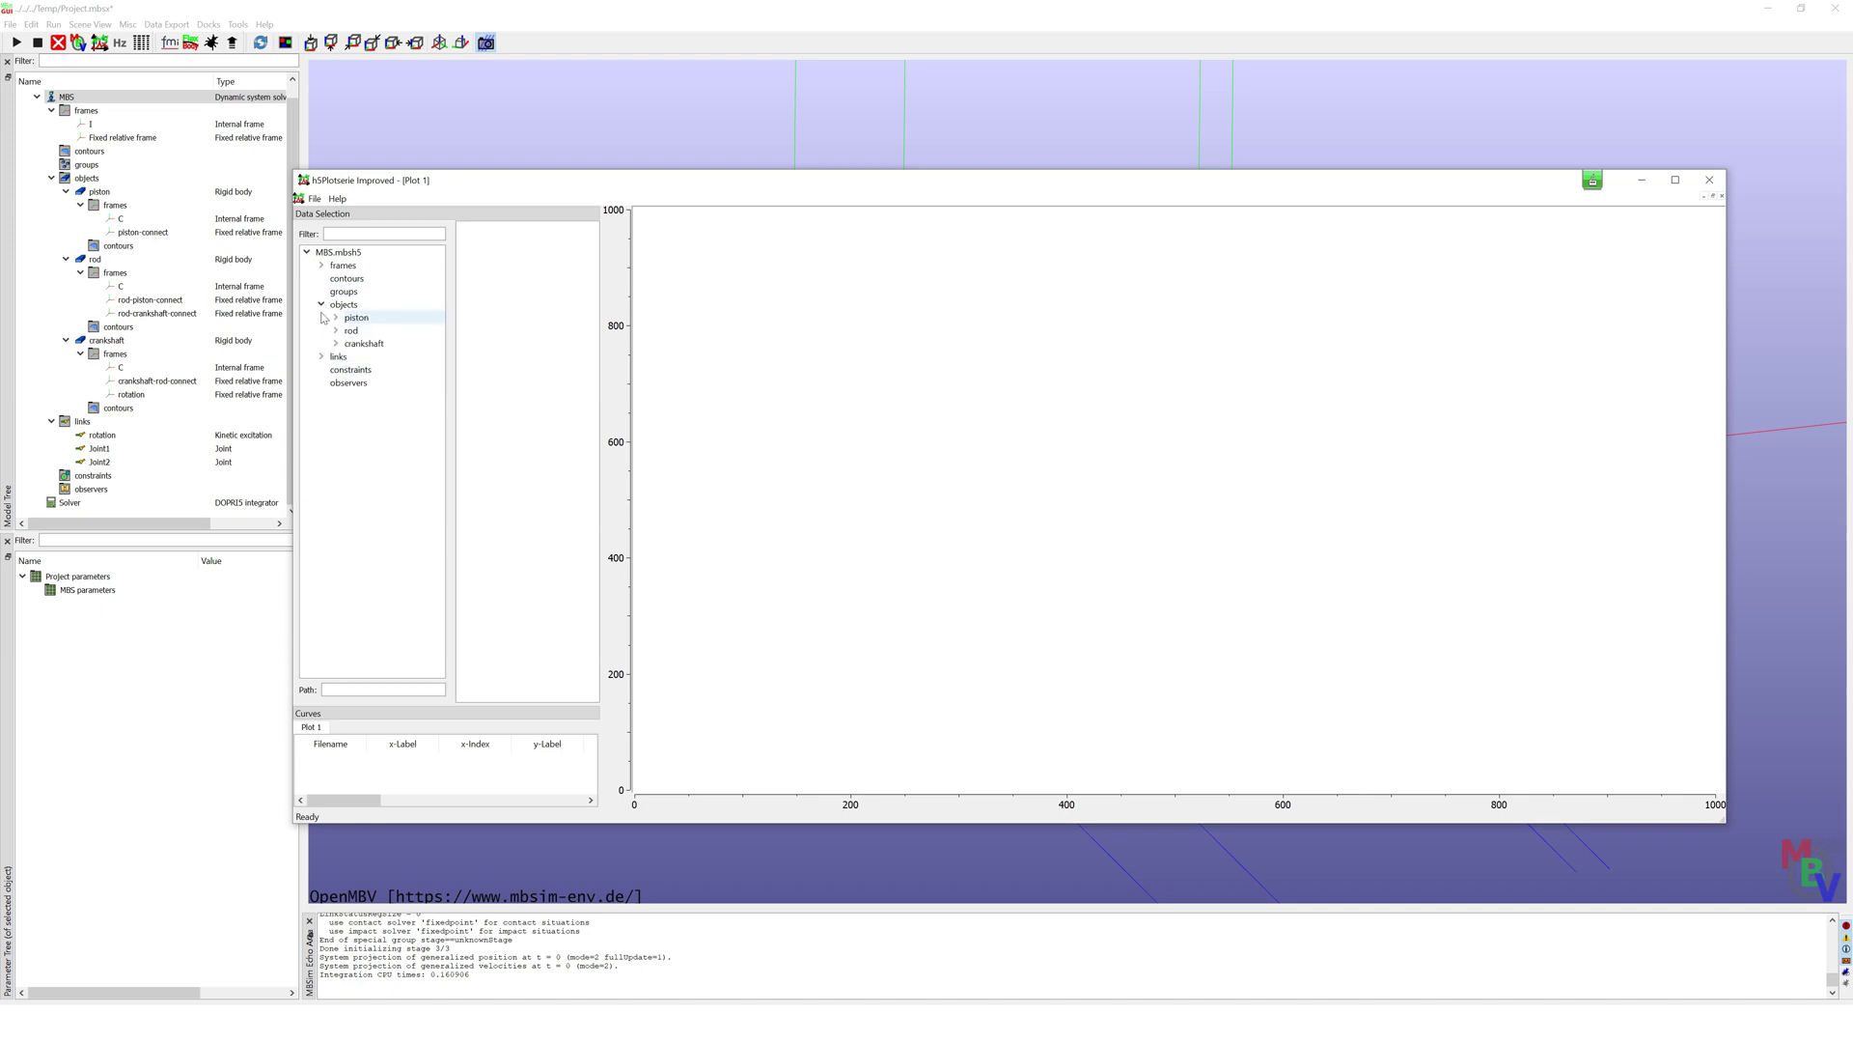
left_click(336, 344)
left_click(351, 357)
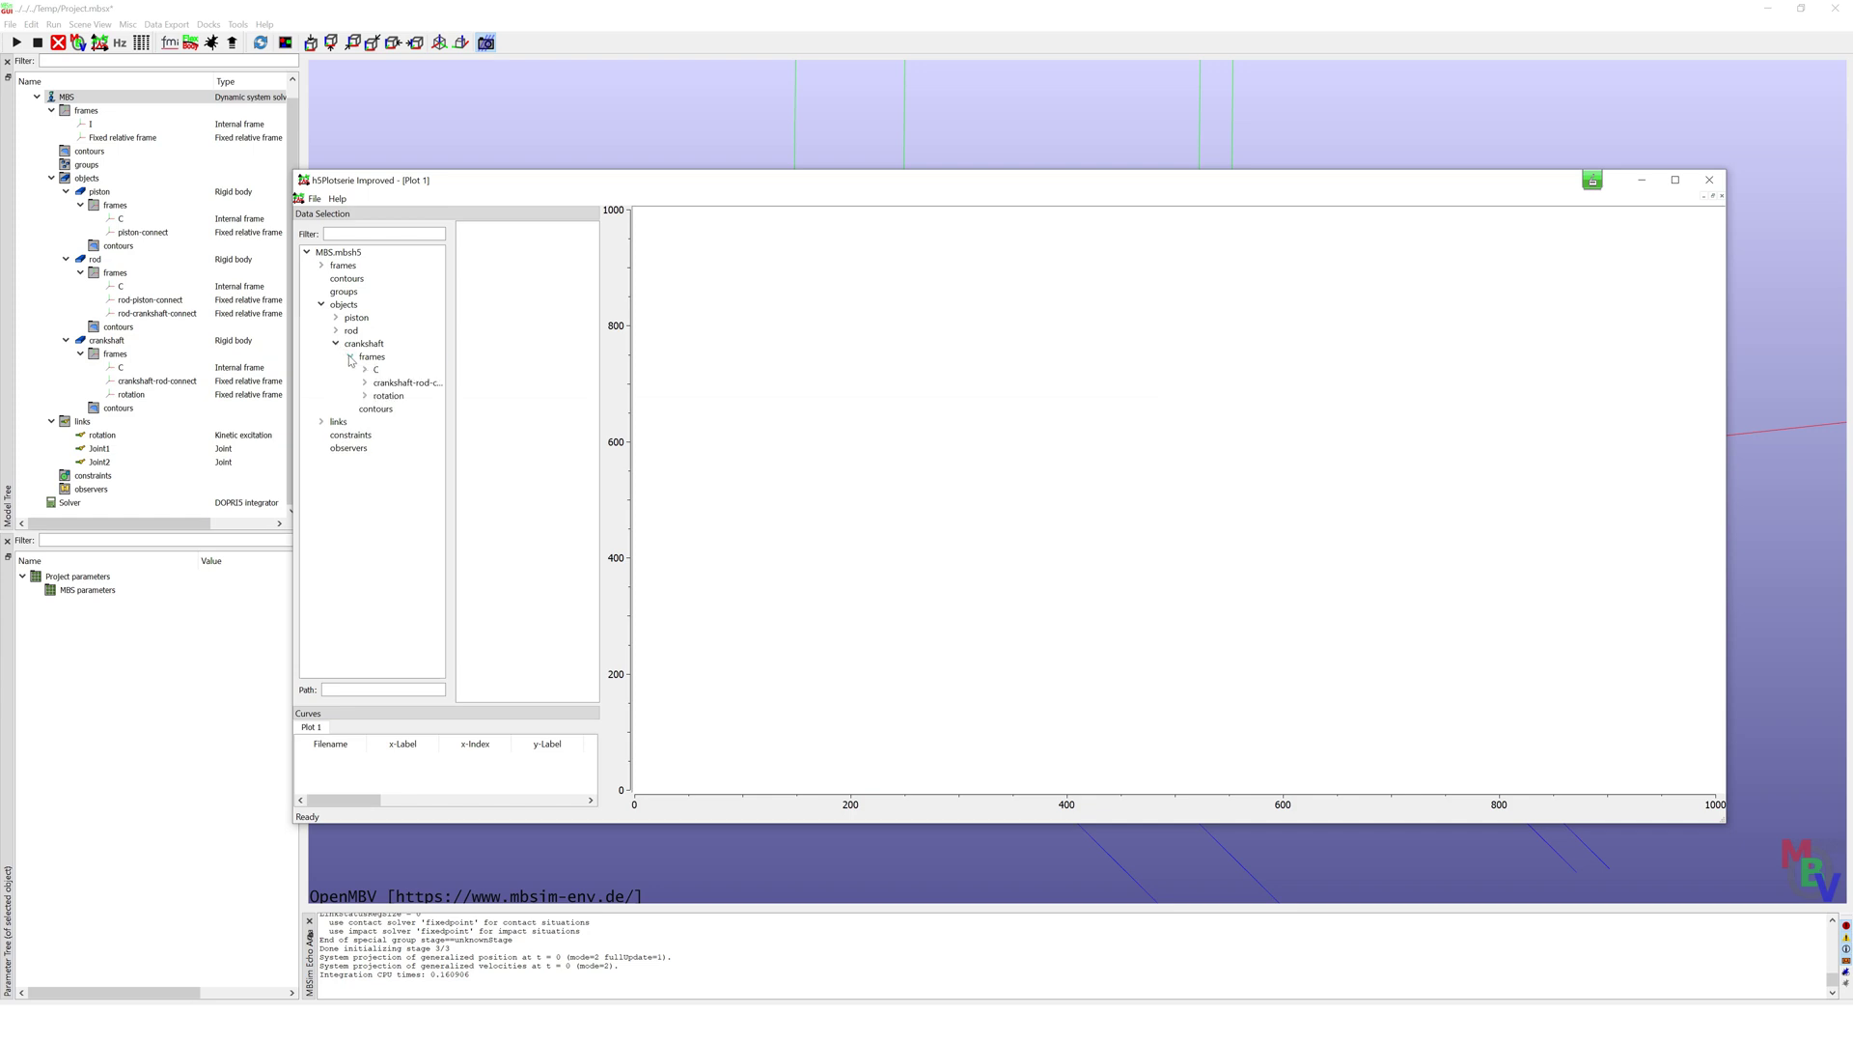
left_click(401, 384)
double_click(402, 384)
left_click(397, 396)
left_click(494, 255)
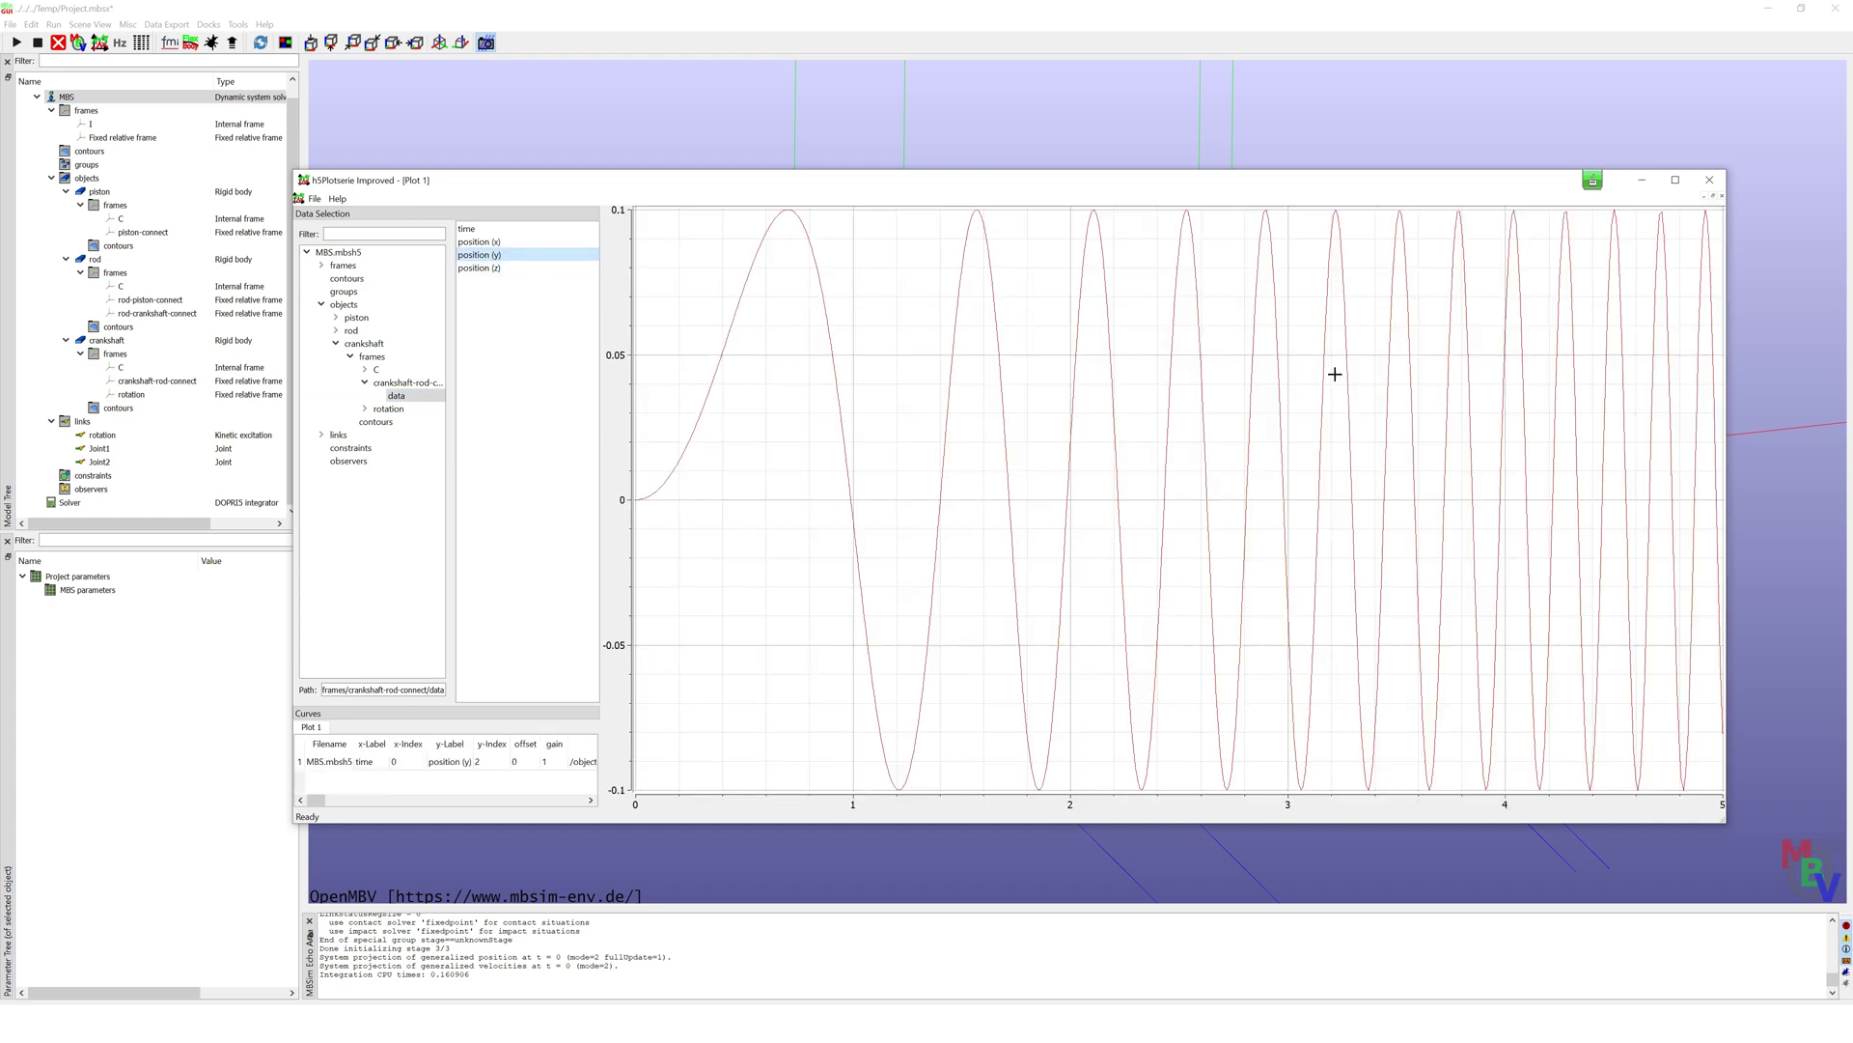
Step: Plot position (x) and position (z) of the same frame one after the other, and close the plot window
left_click(494, 242)
left_click(488, 268)
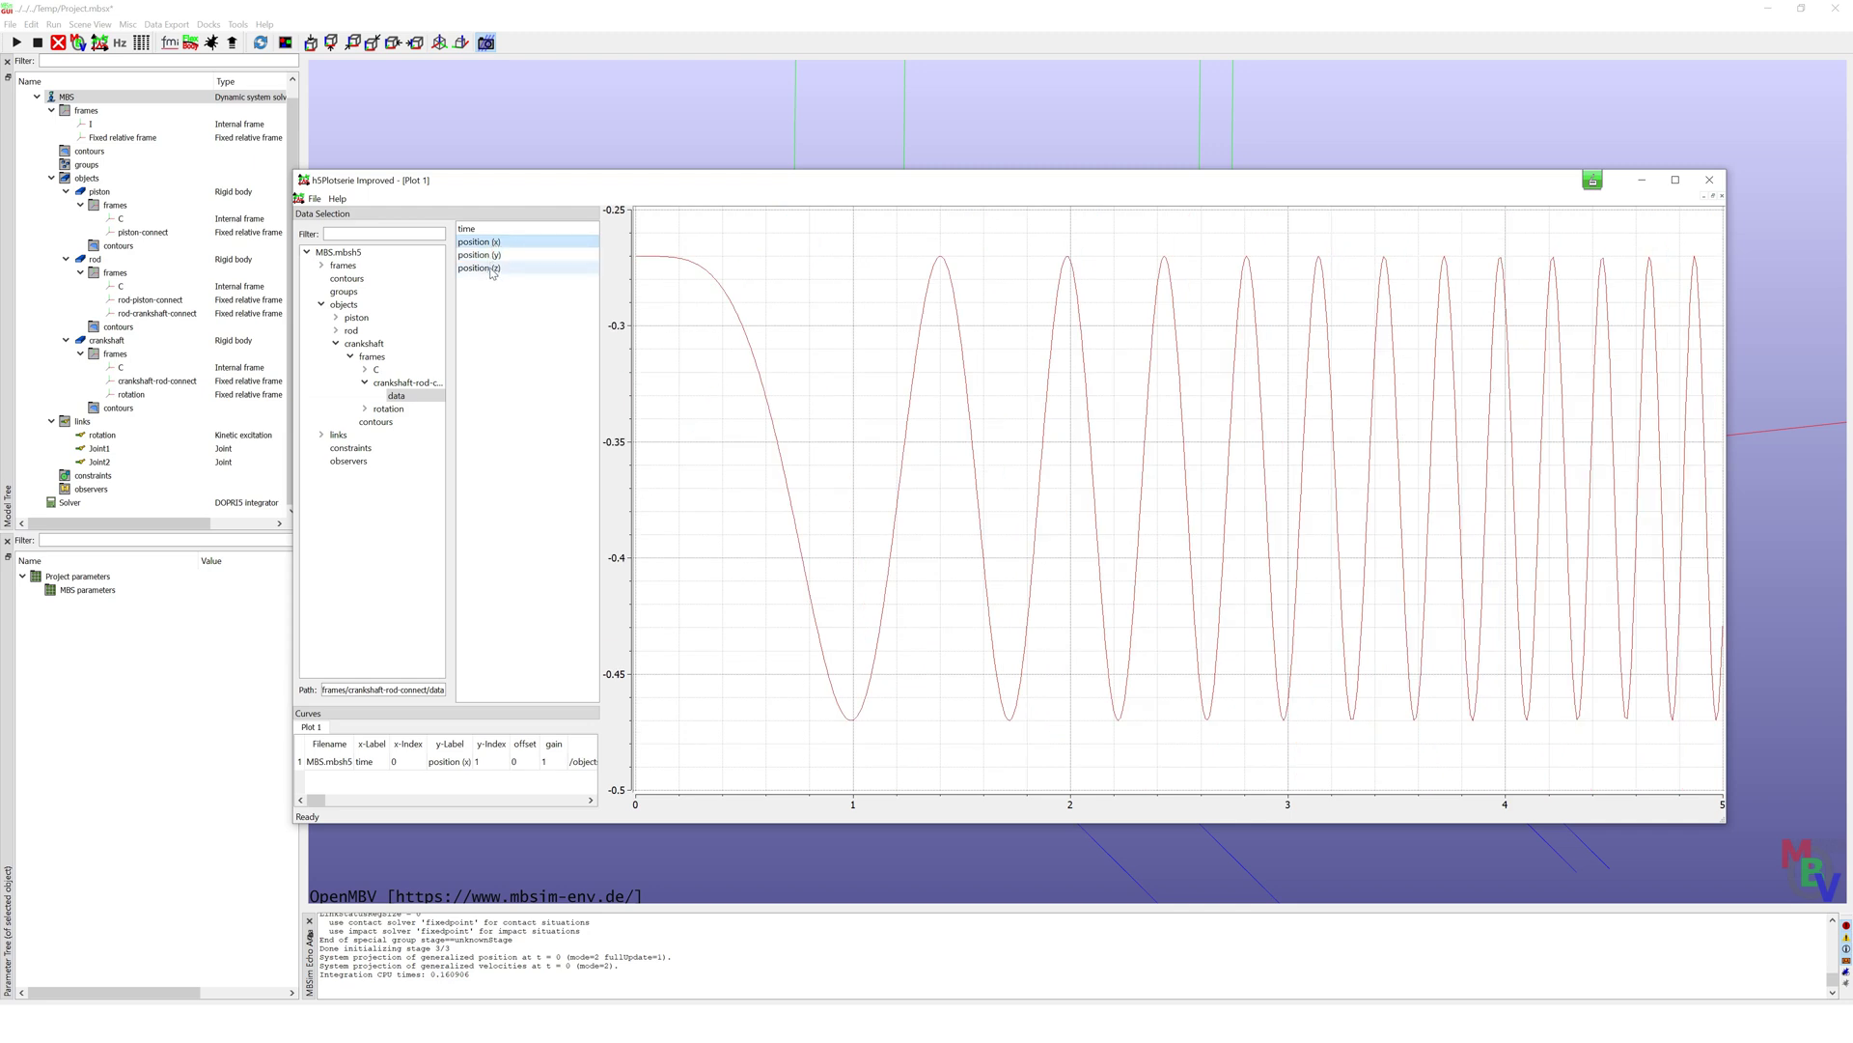
left_click(1706, 189)
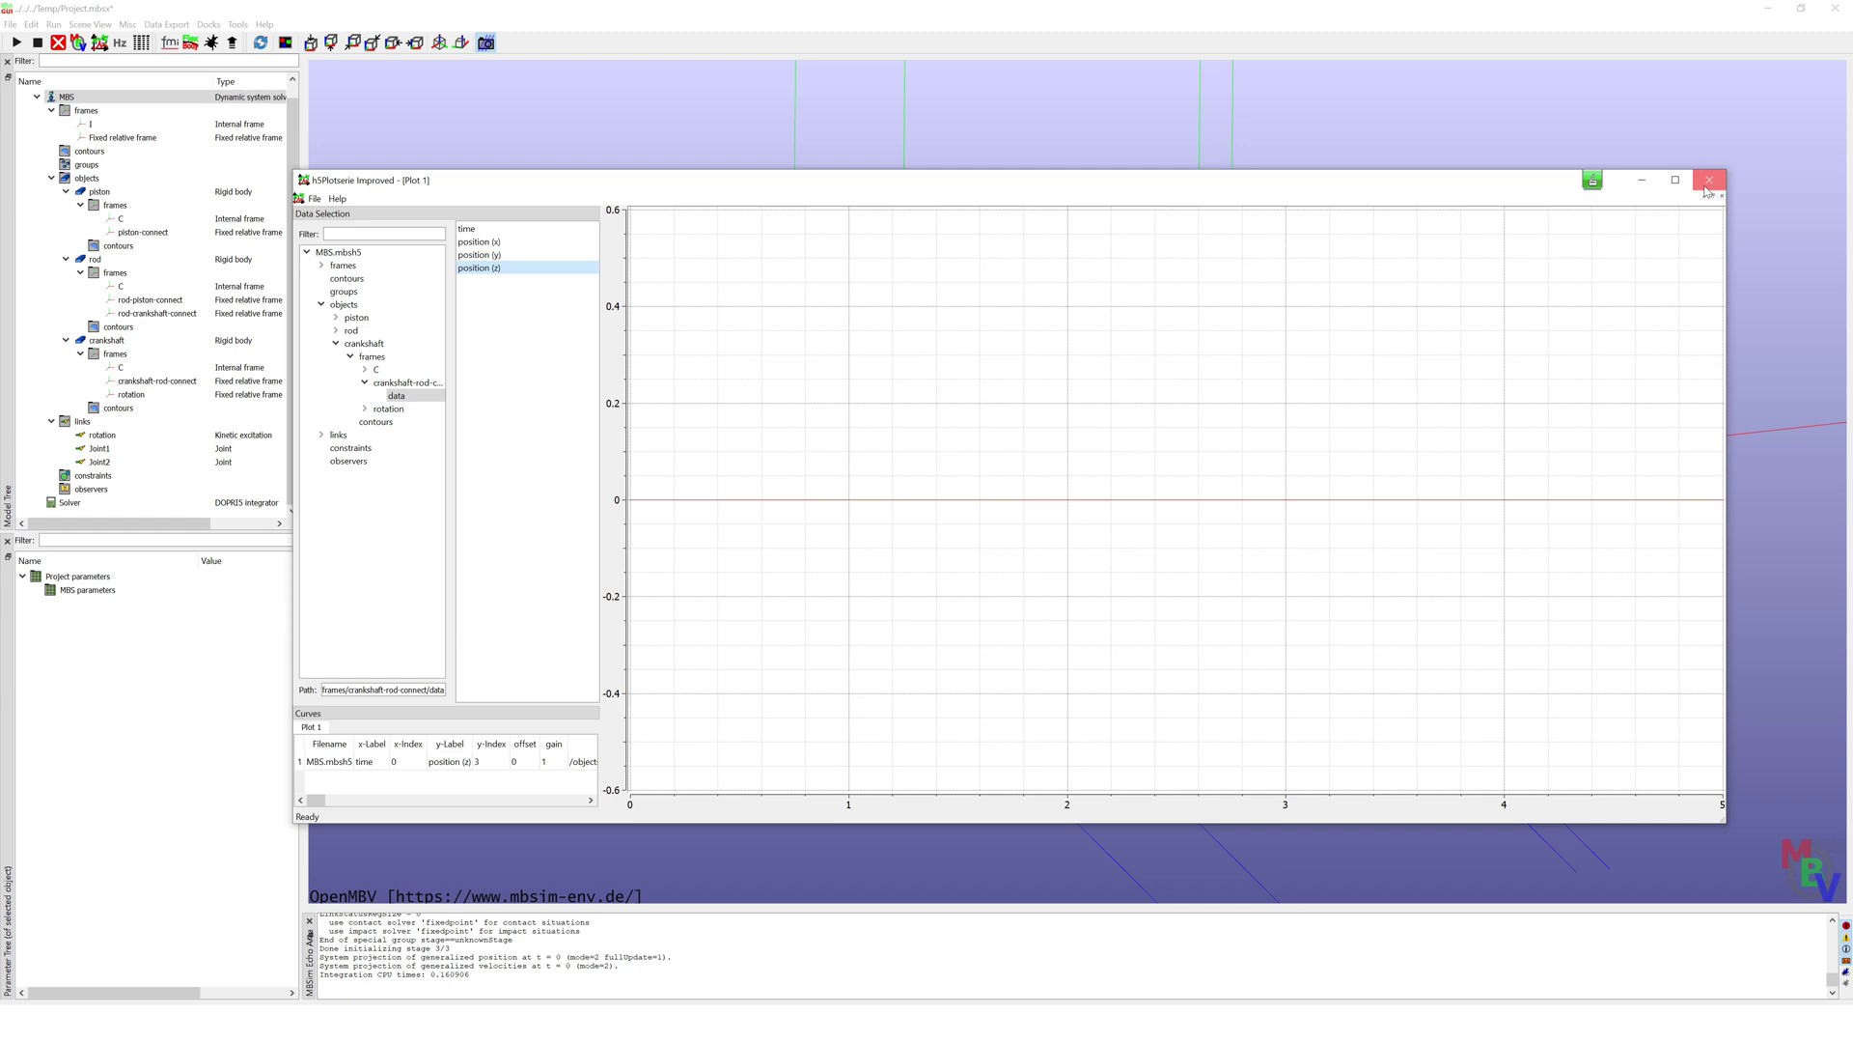